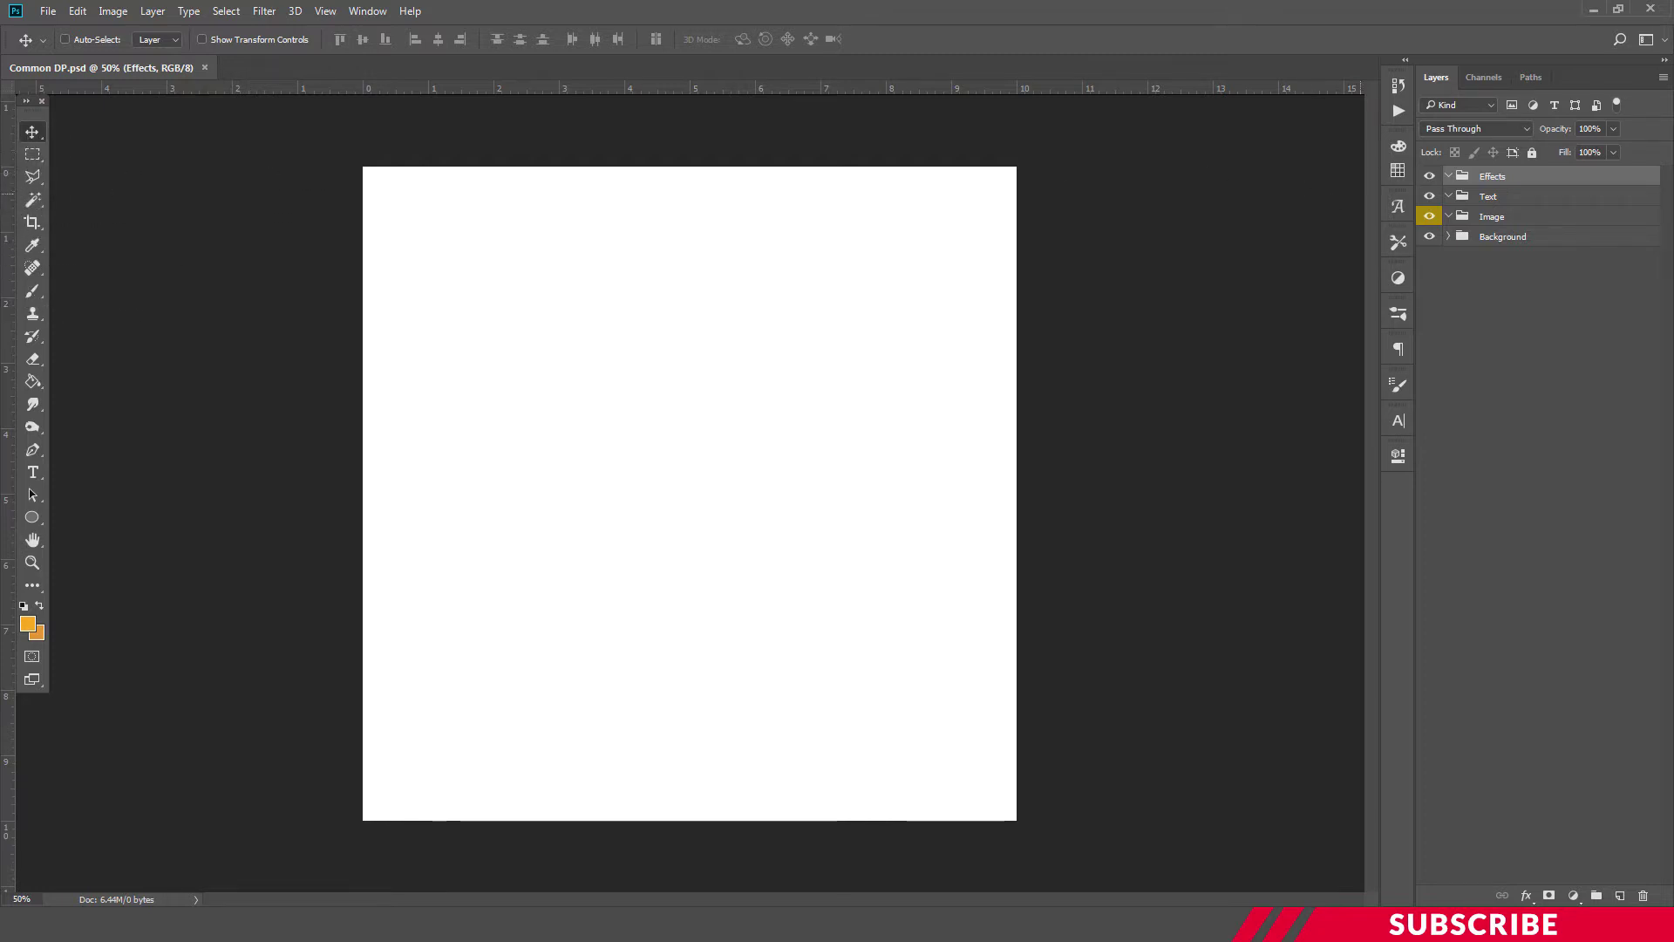
Step: Open Image 1 from the PT16 folder in Photoshop and copy it into the Image group of Common DP
left_click(1535, 222)
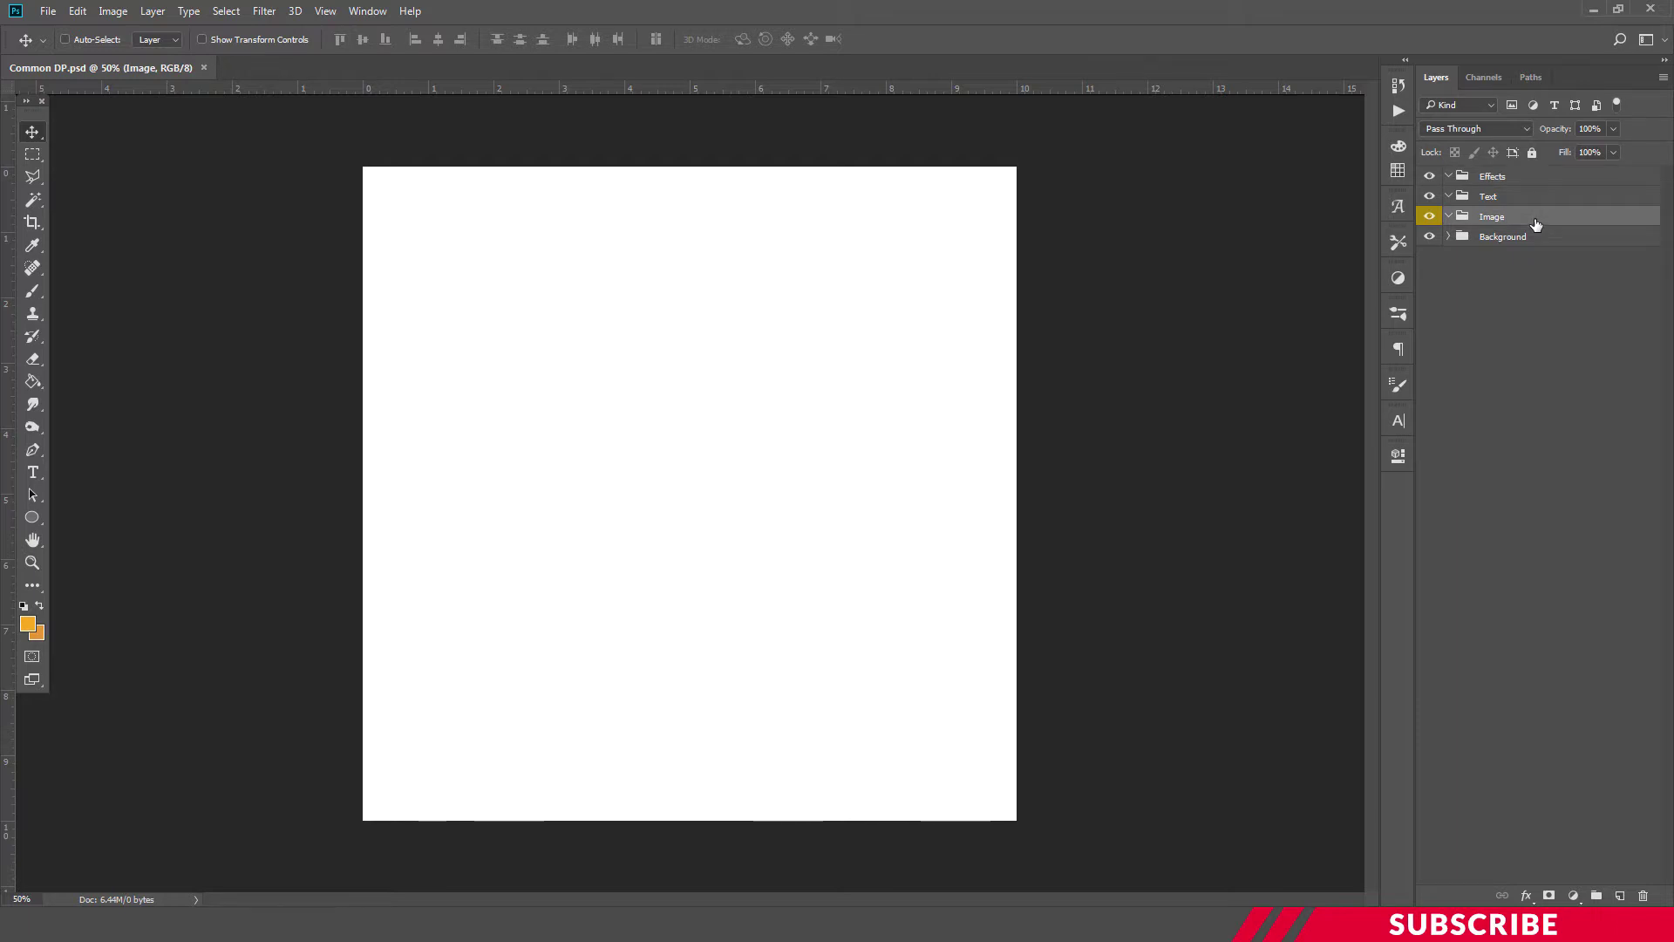
key("alt+Tab")
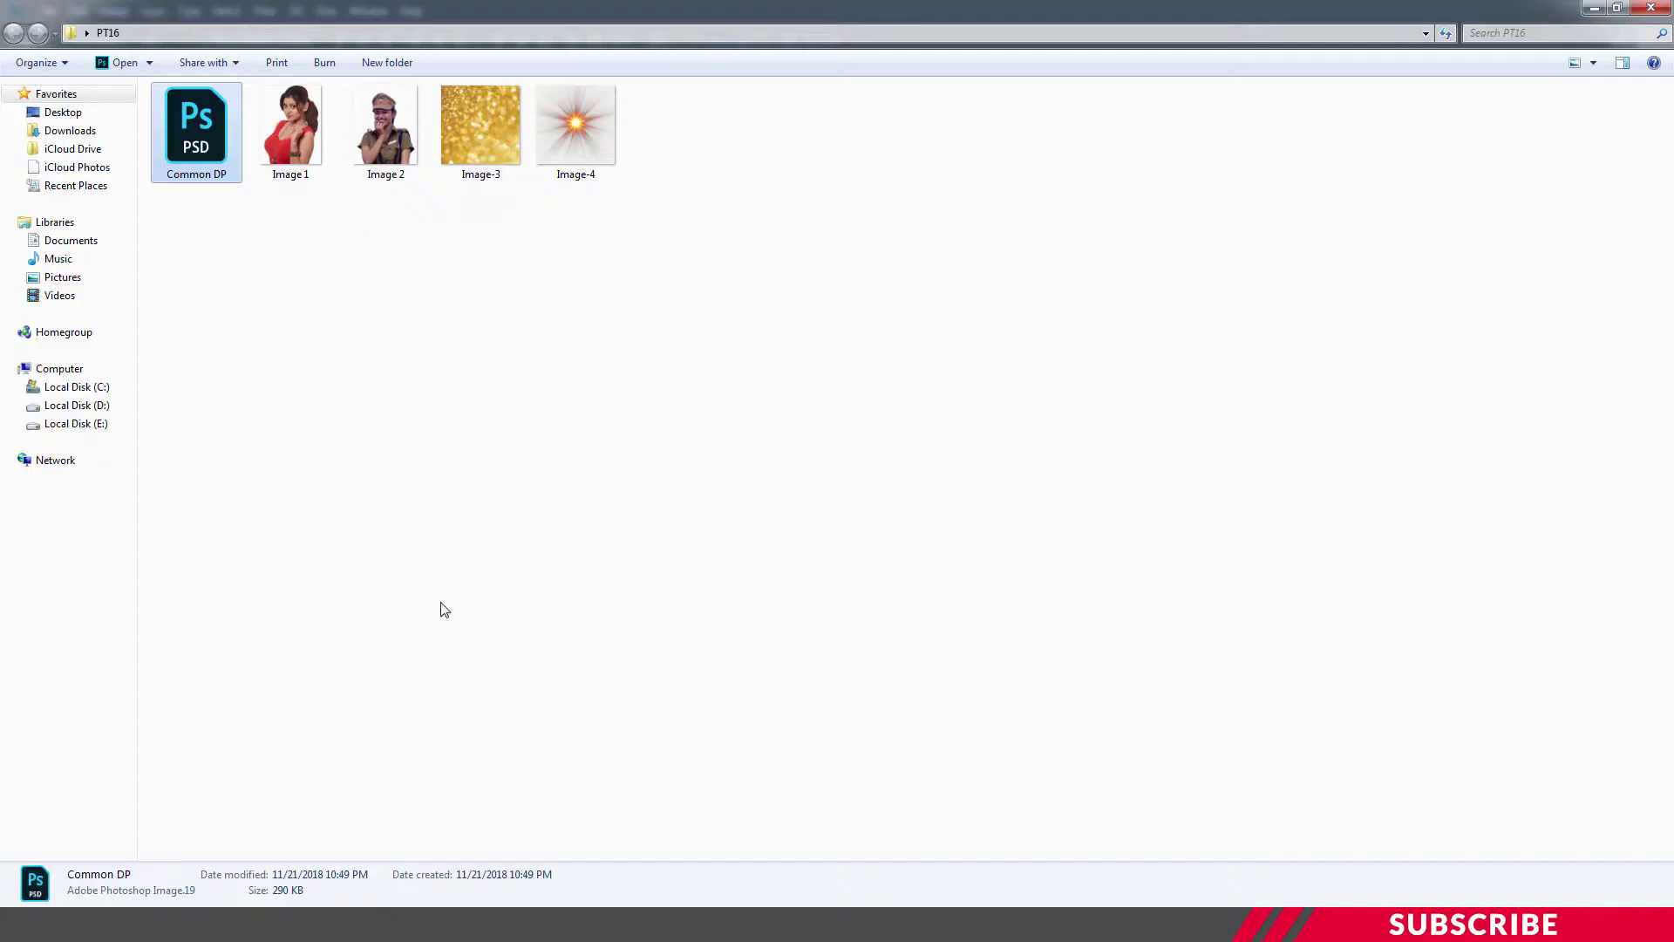
left_click(301, 140)
right_click(307, 139)
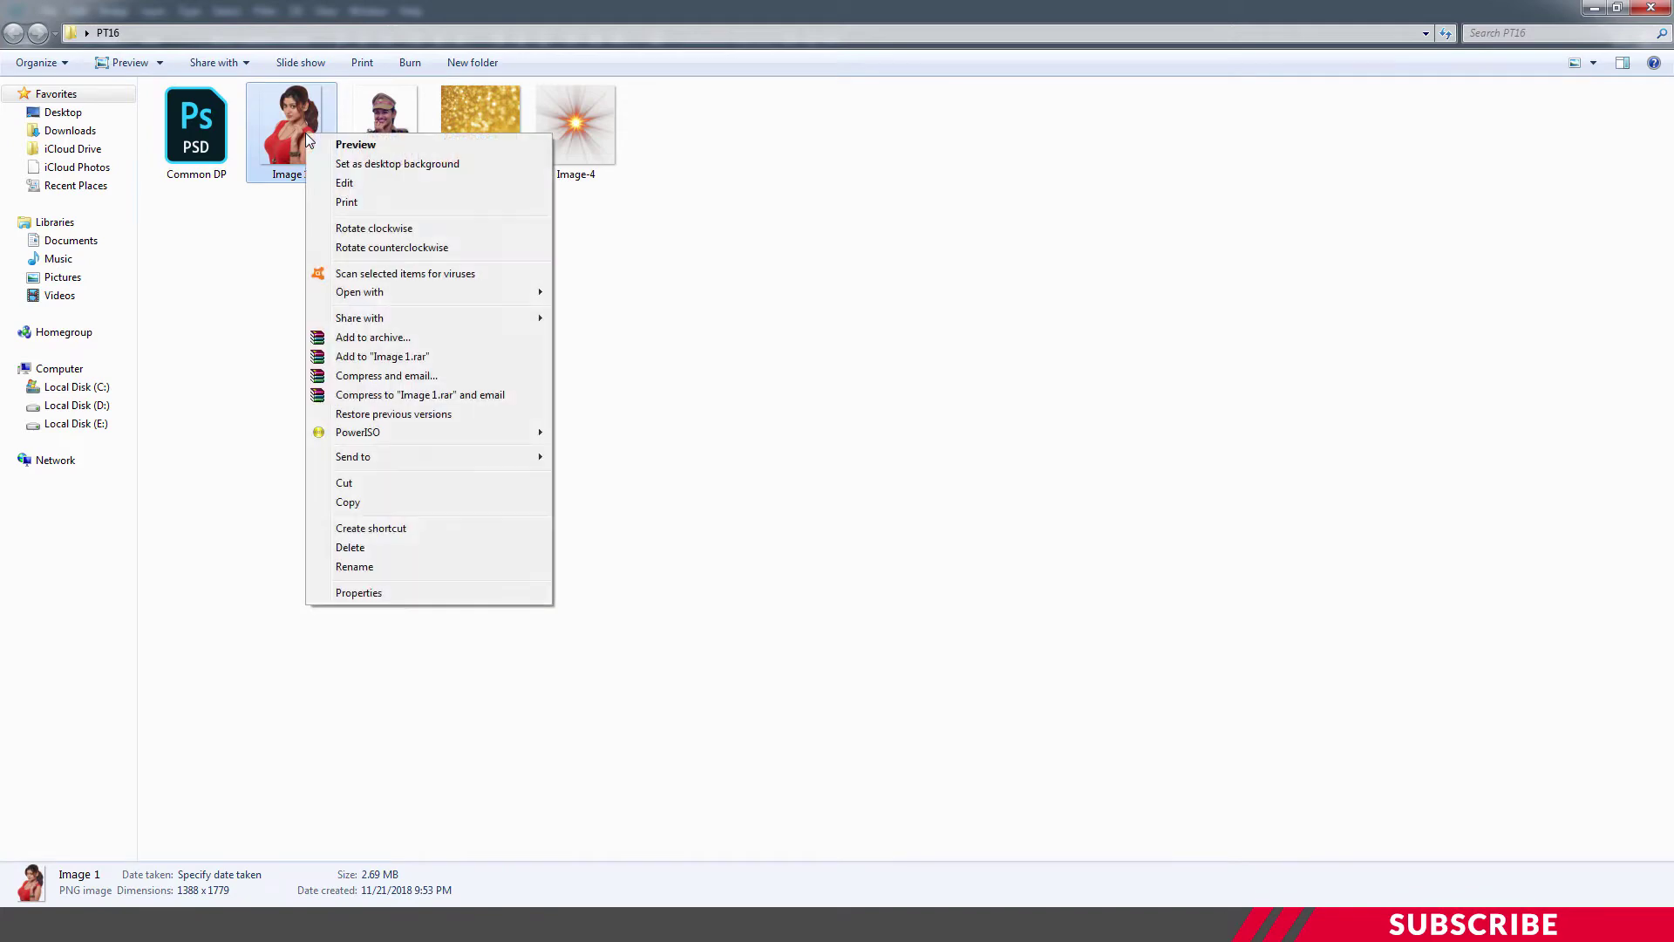
mouse_move(404, 291)
left_click(616, 293)
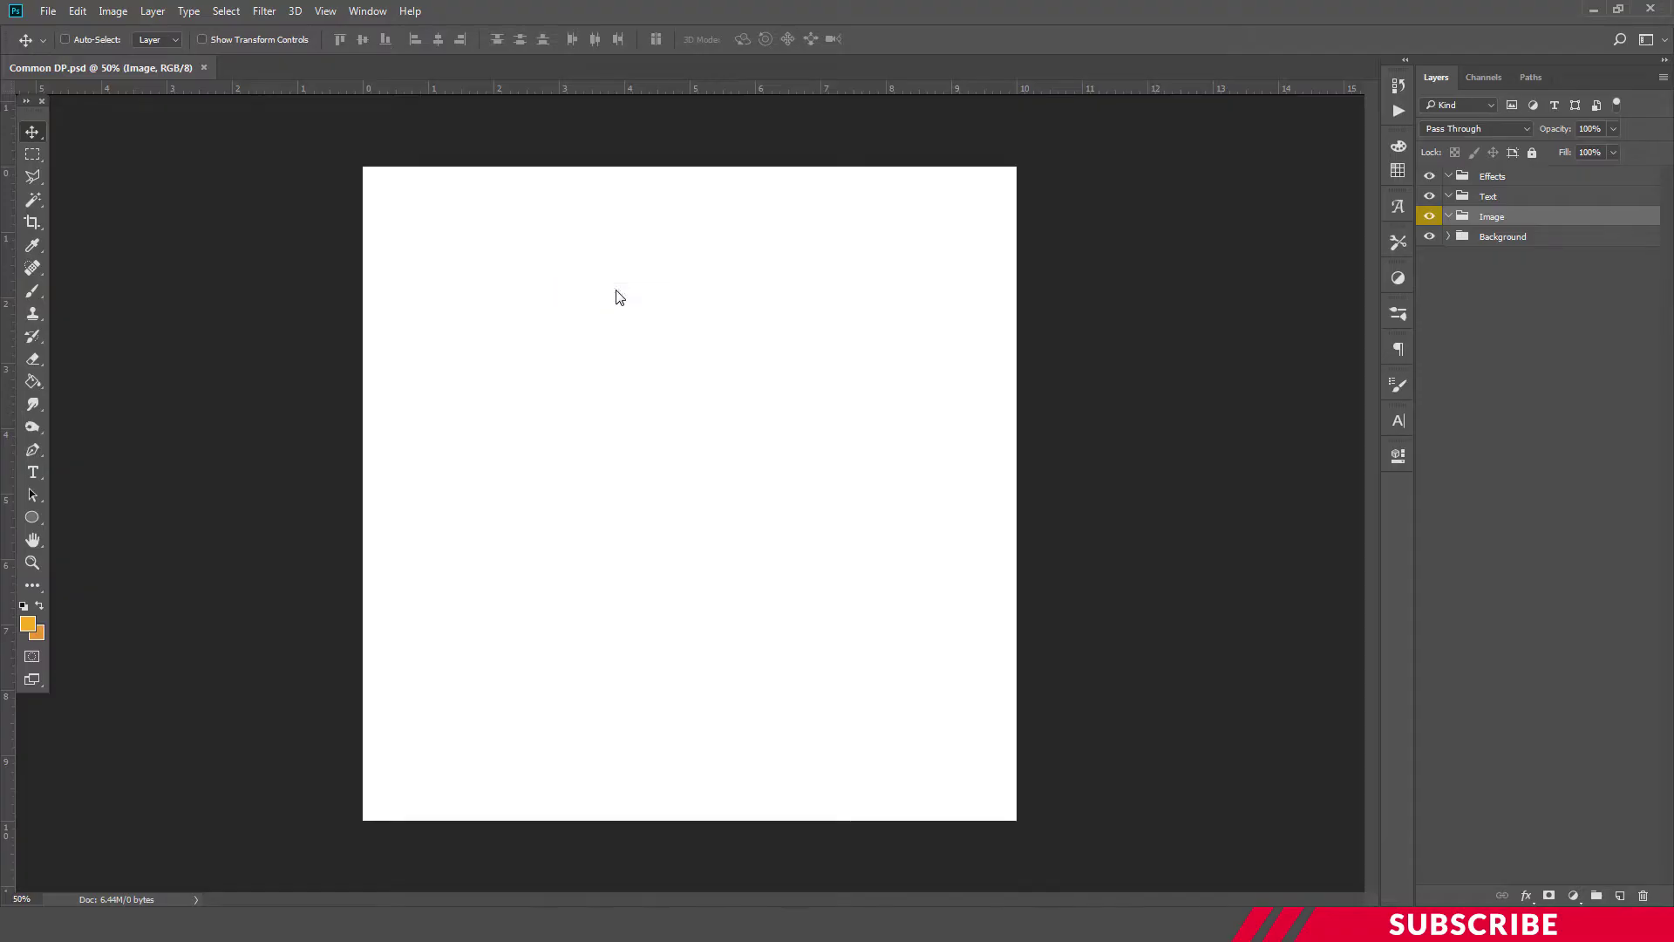
left_click_drag(272, 70, 1183, 175)
left_click_drag(1220, 436, 785, 321)
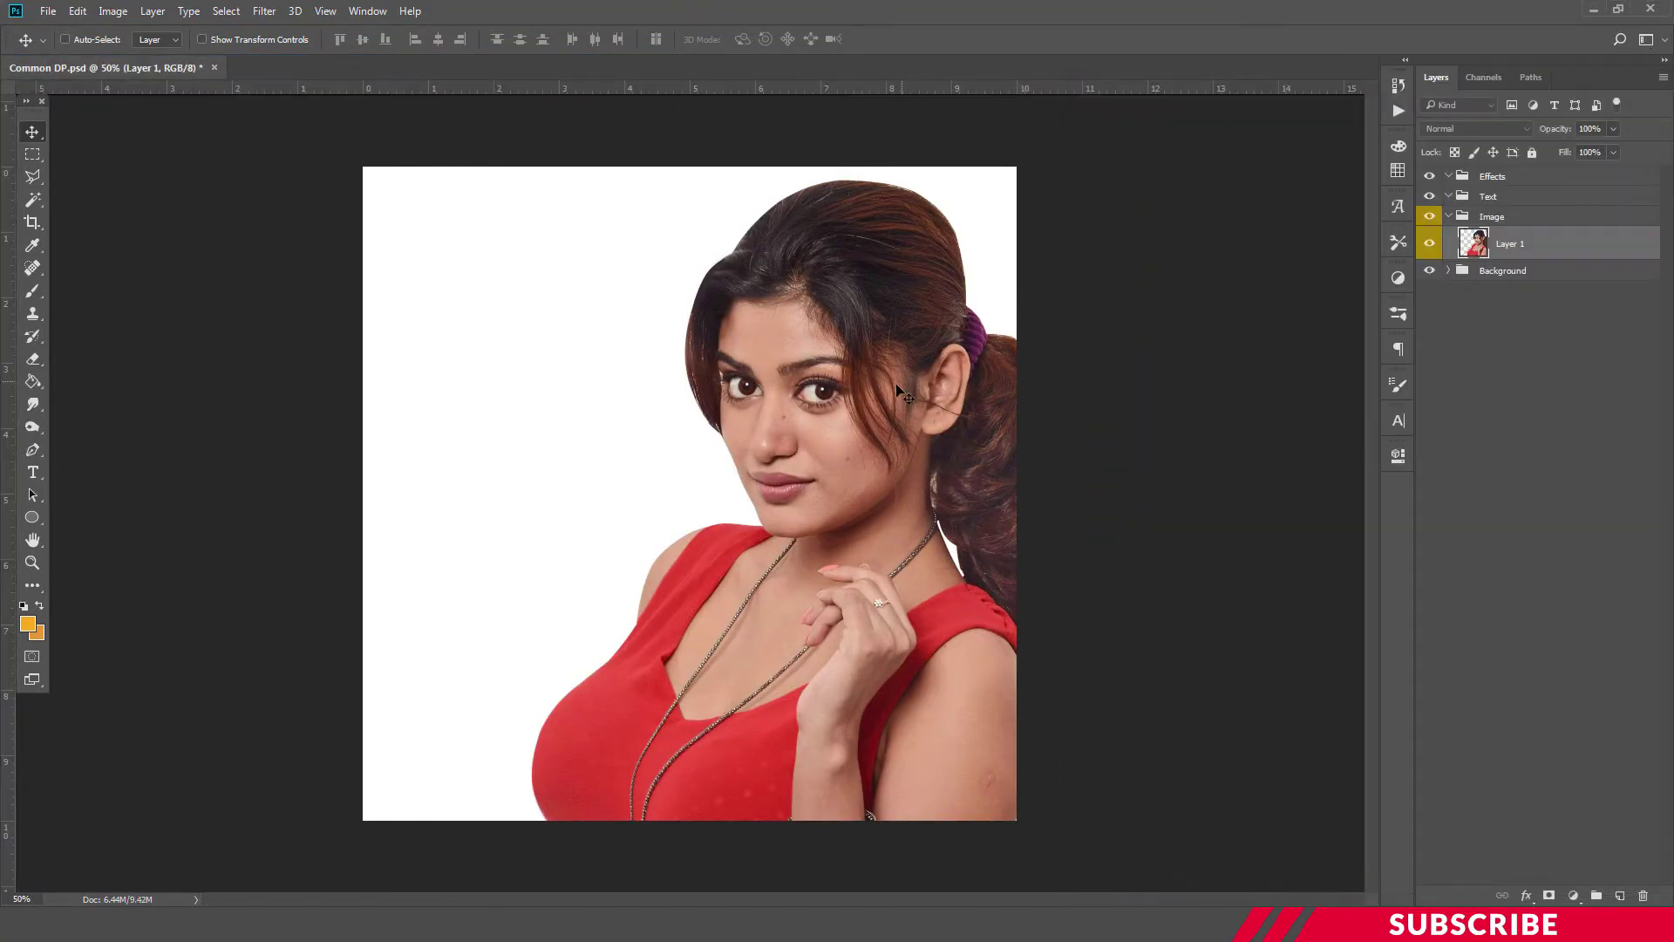
Step: Position the woman in red against the canvas's right side, with her hair reaching the upper edge, and nudge her slightly left
left_click_drag(876, 388, 977, 327)
key("Left")
key("Left")
key("Left")
key("Left")
key("Left")
key("Left")
key("Left")
key("Left")
key("Left")
key("Left")
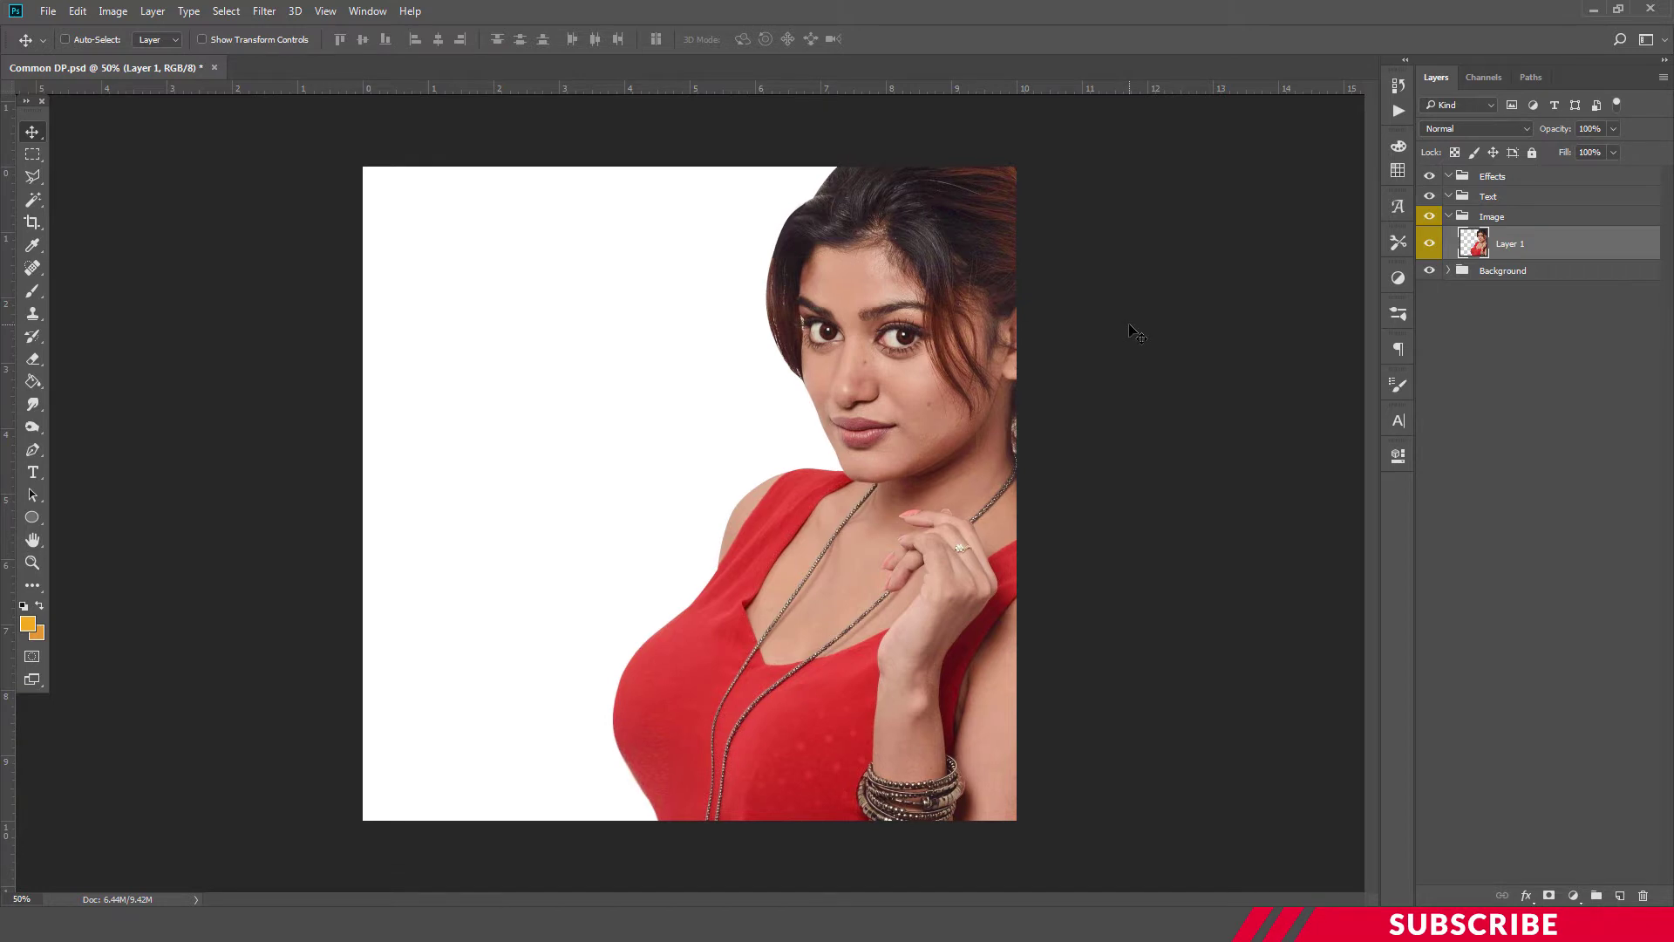
Step: Rename the layer of the woman in red as Image 1
double_click(1520, 245)
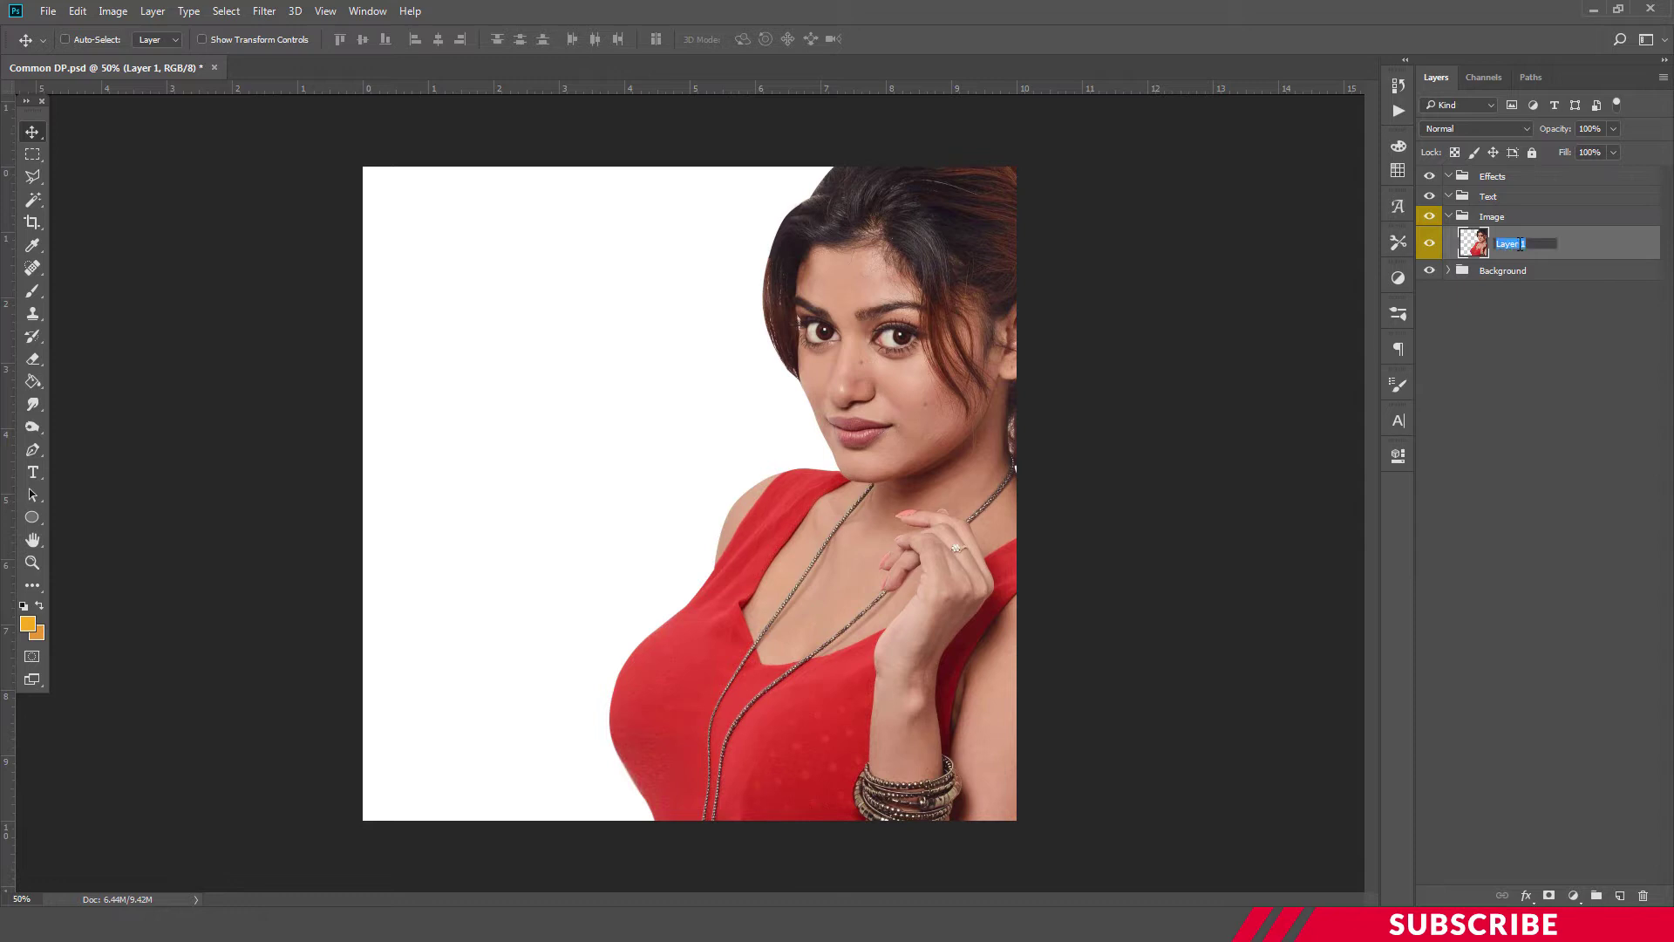
key("BackSpace")
key("Return")
Step: Open Image 2 from the PT16 folder in Photoshop, copy it into Common DP's Image group and close the source file
left_click(410, 925)
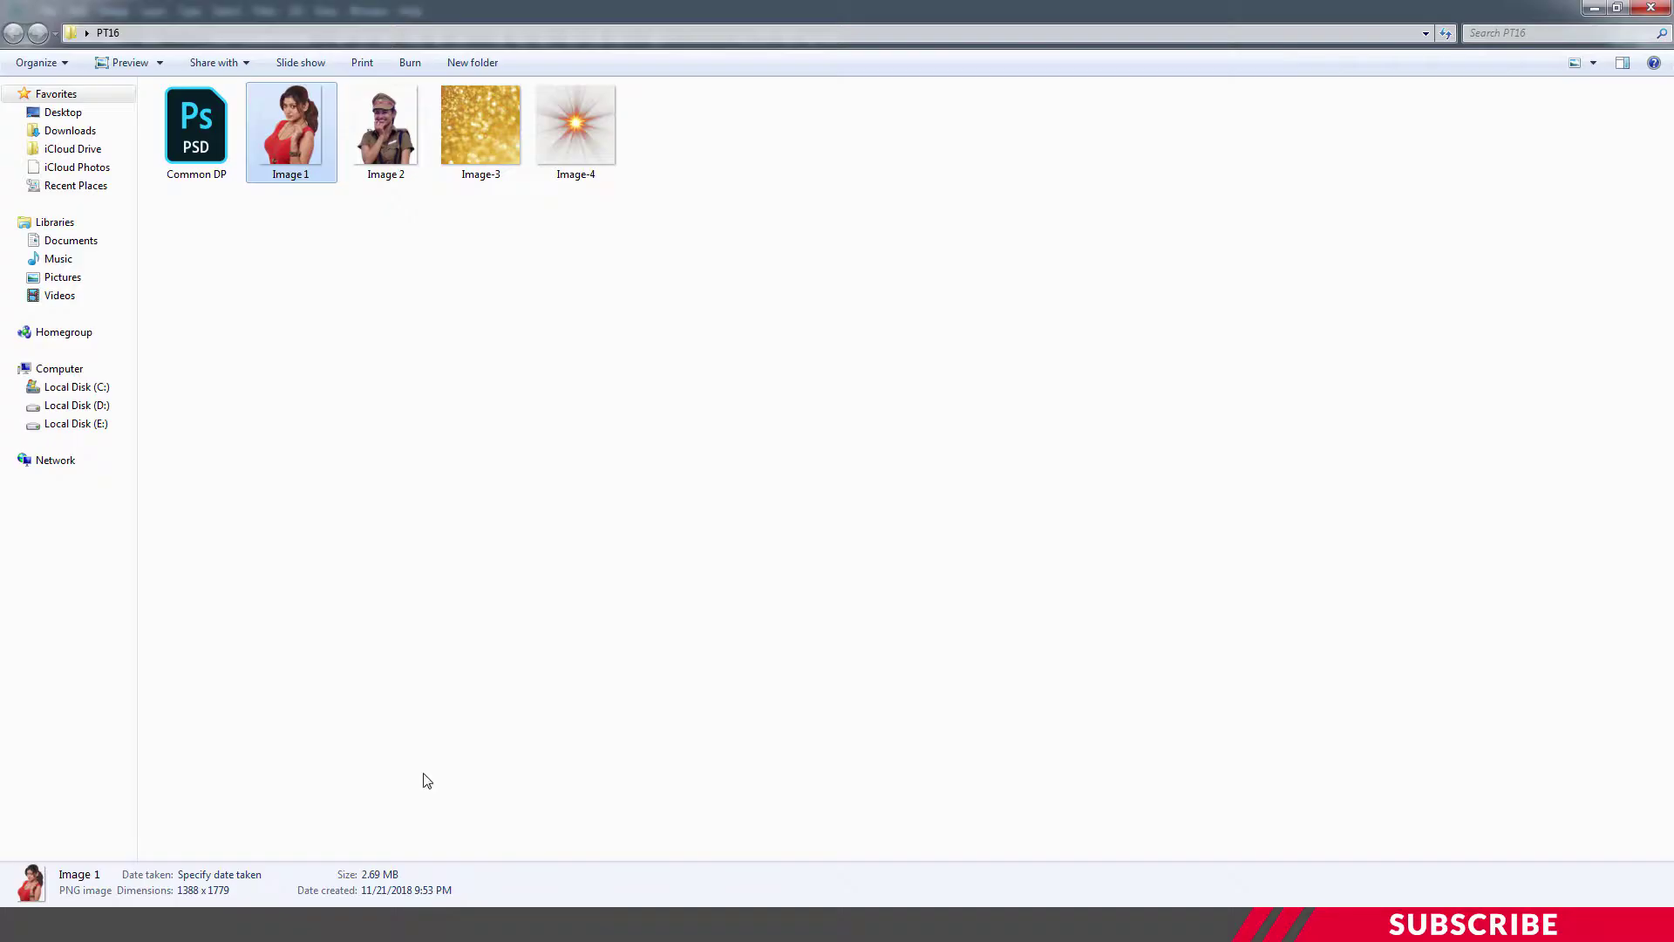
left_click(385, 160)
right_click(385, 160)
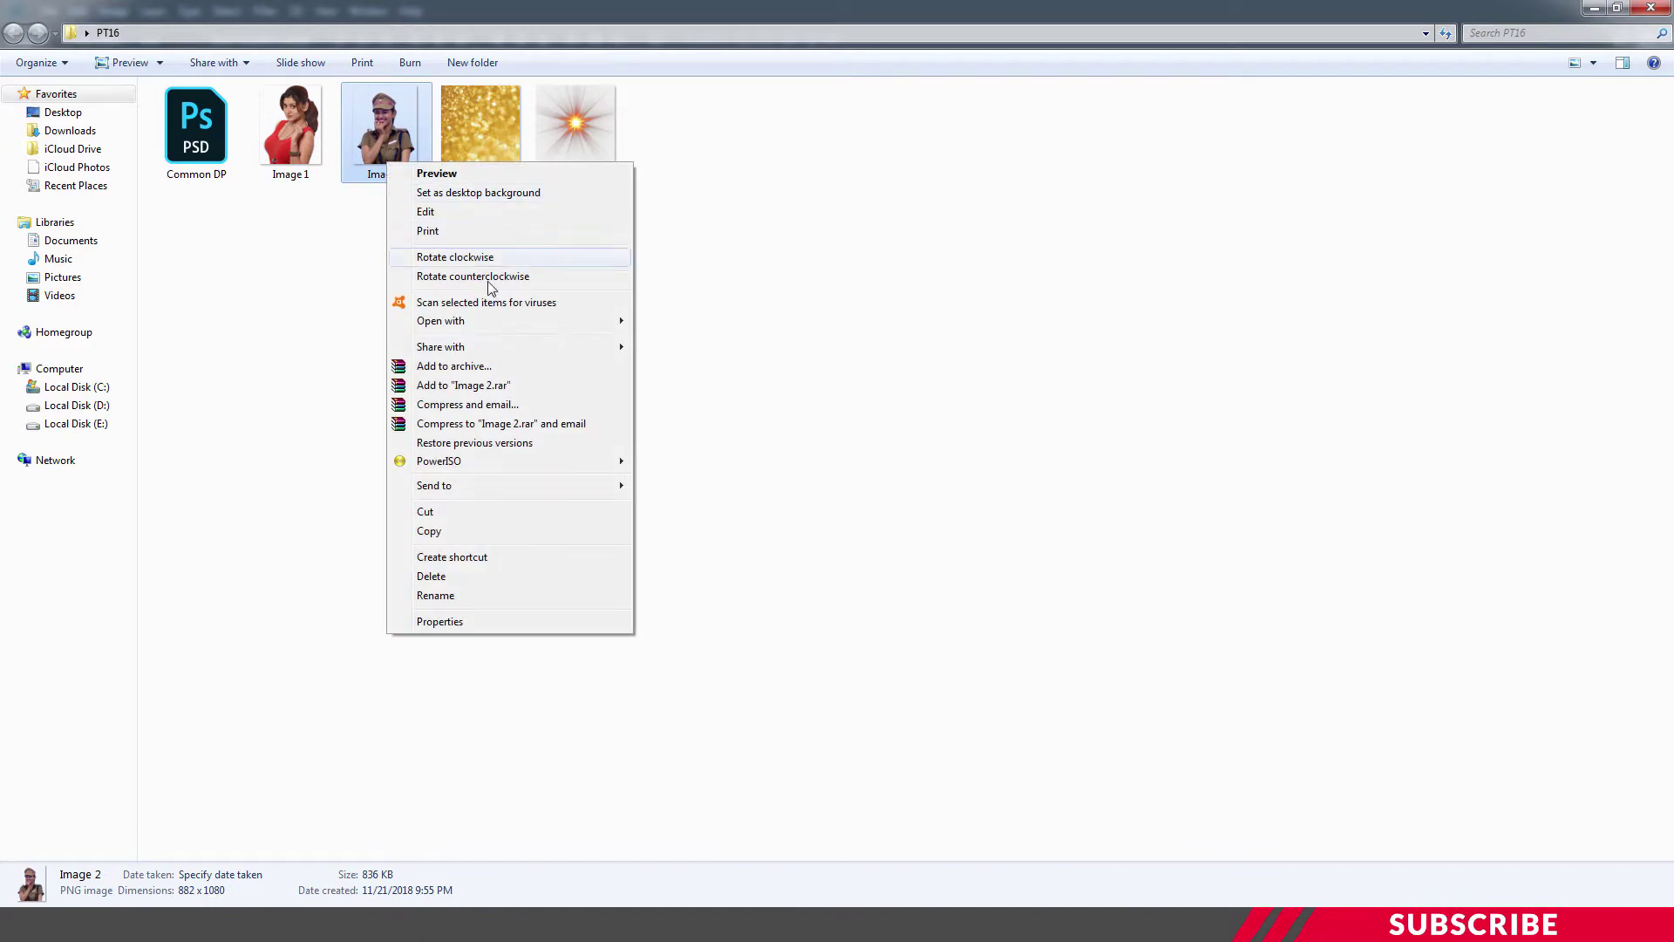
mouse_move(478, 323)
left_click(697, 321)
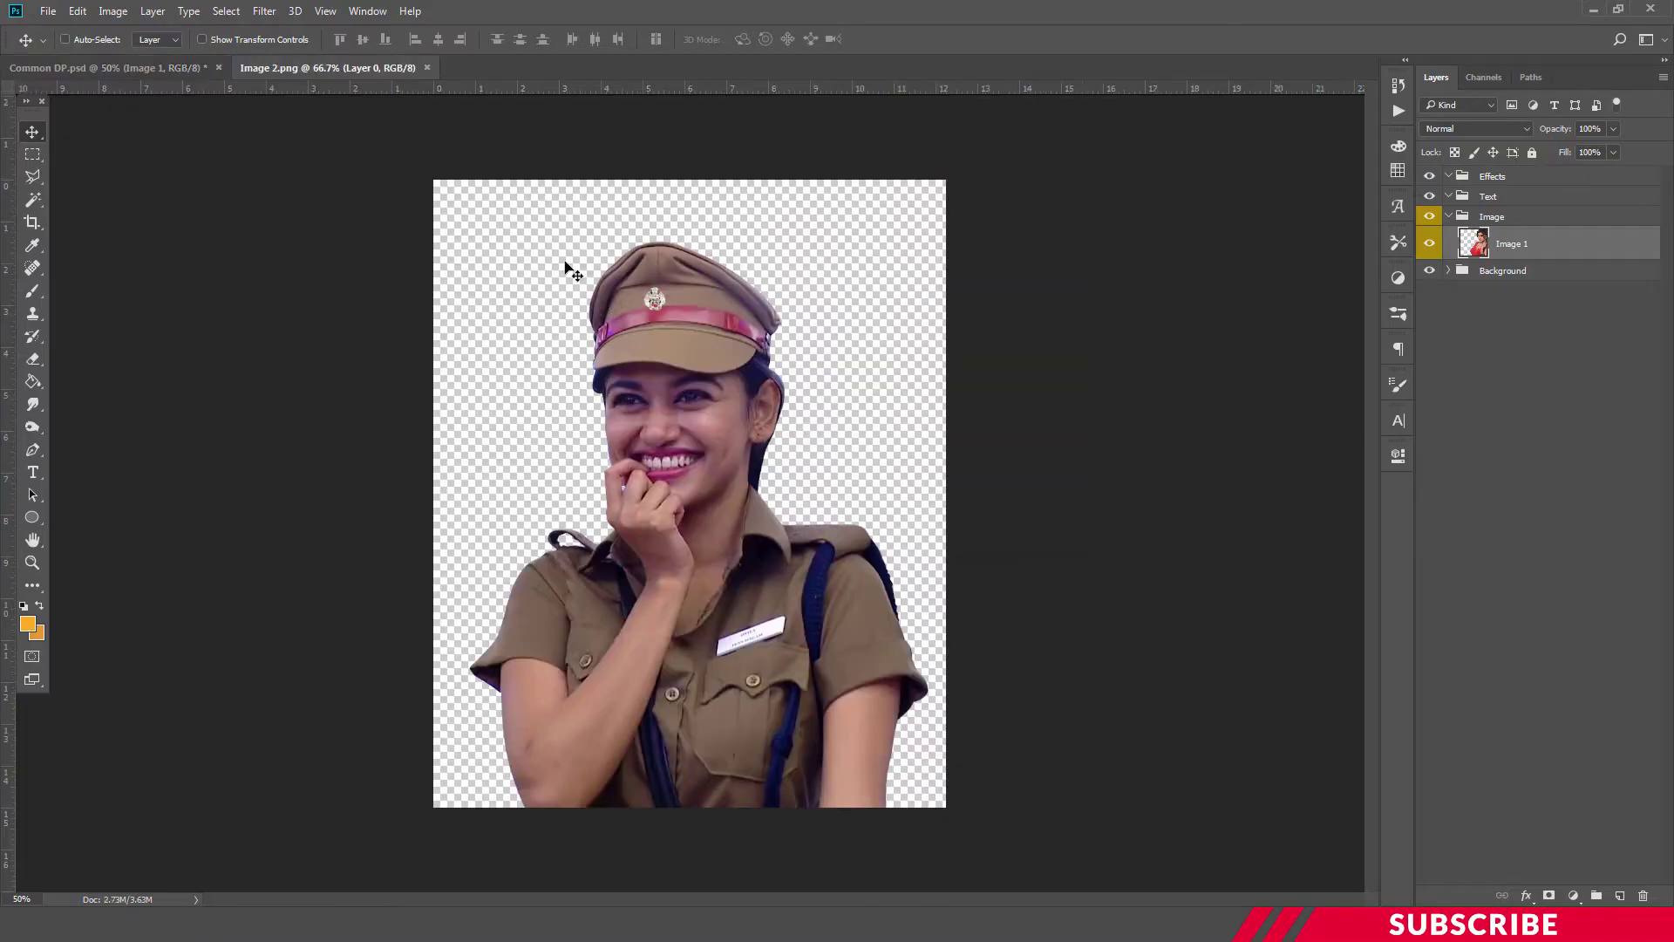
left_click_drag(346, 77, 989, 129)
left_click_drag(1092, 301, 579, 331)
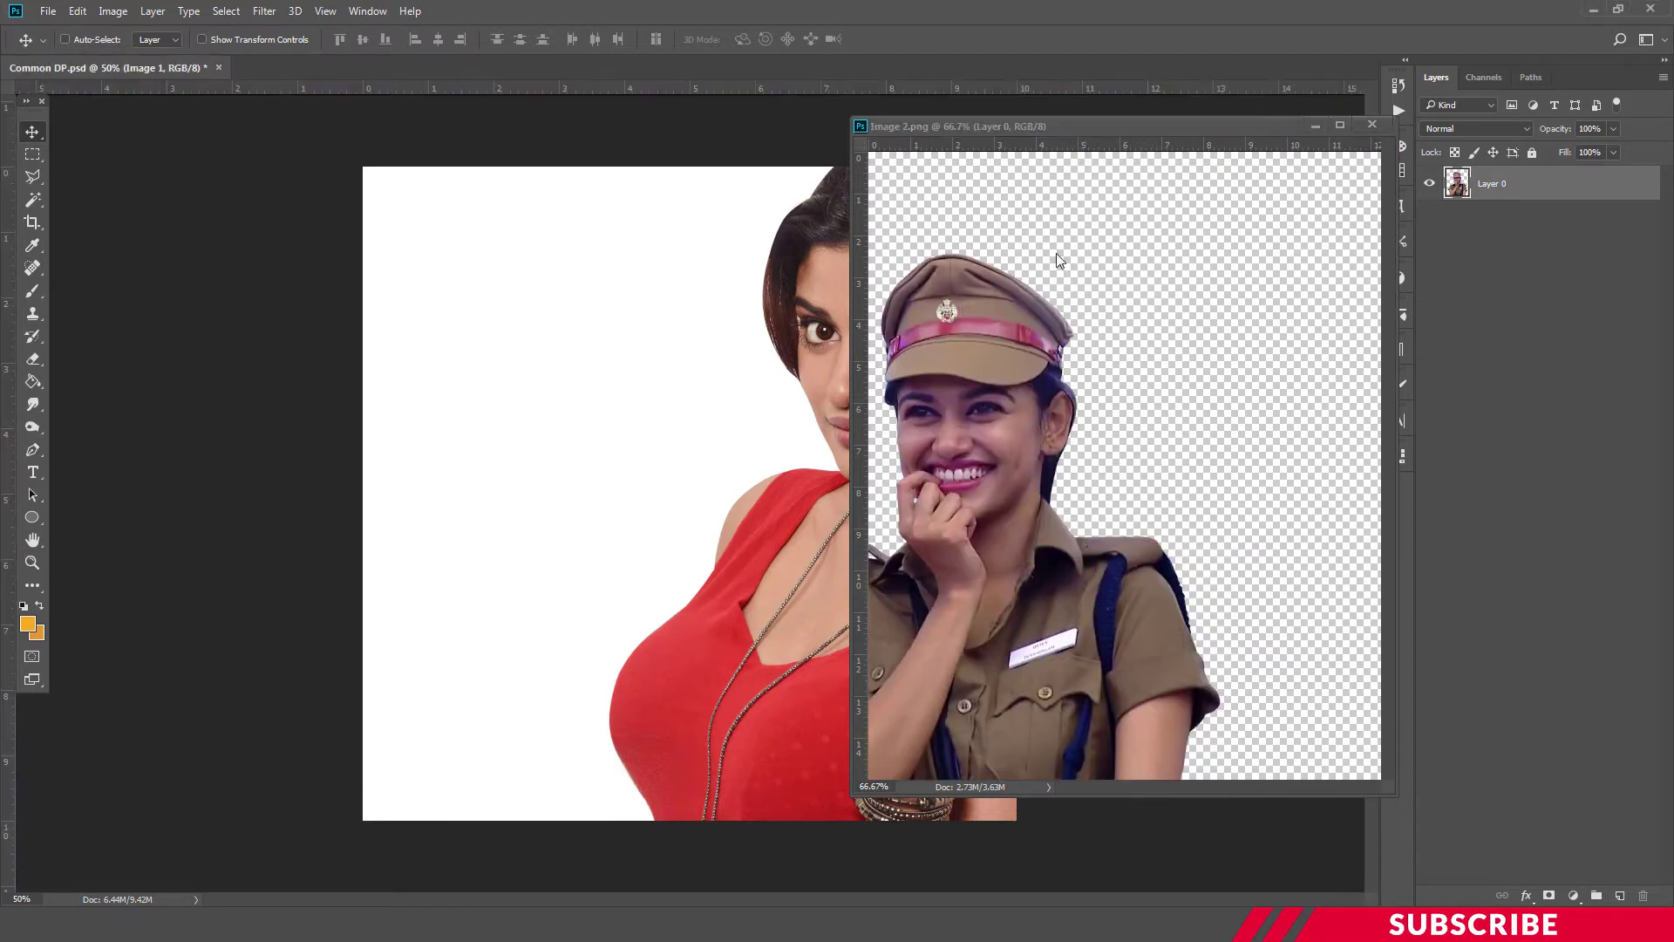
left_click(1372, 124)
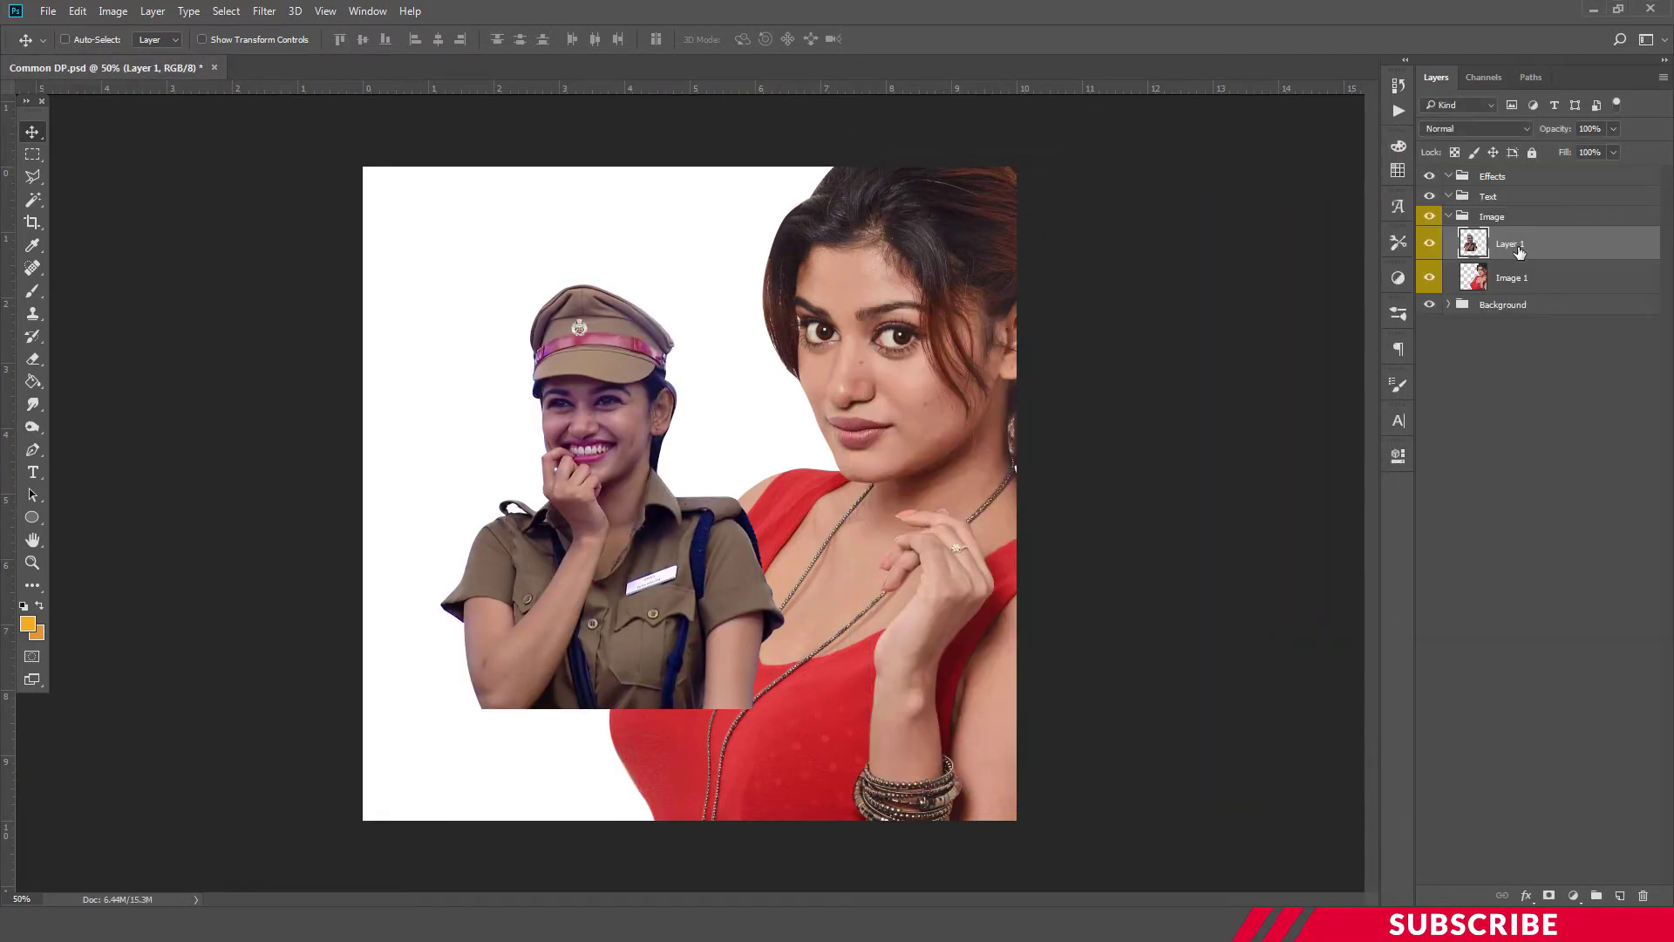
Step: Rename the police officer's layer as Image 2 and place it below the Image 1 layer
double_click(1518, 244)
type("Image 2")
key("Return")
left_click_drag(1556, 253, 1550, 295)
Step: Position the police officer in the lower-left corner of the canvas, partly behind the woman in red
left_click_drag(617, 551, 520, 653)
key("Left")
key("Left")
key("Left")
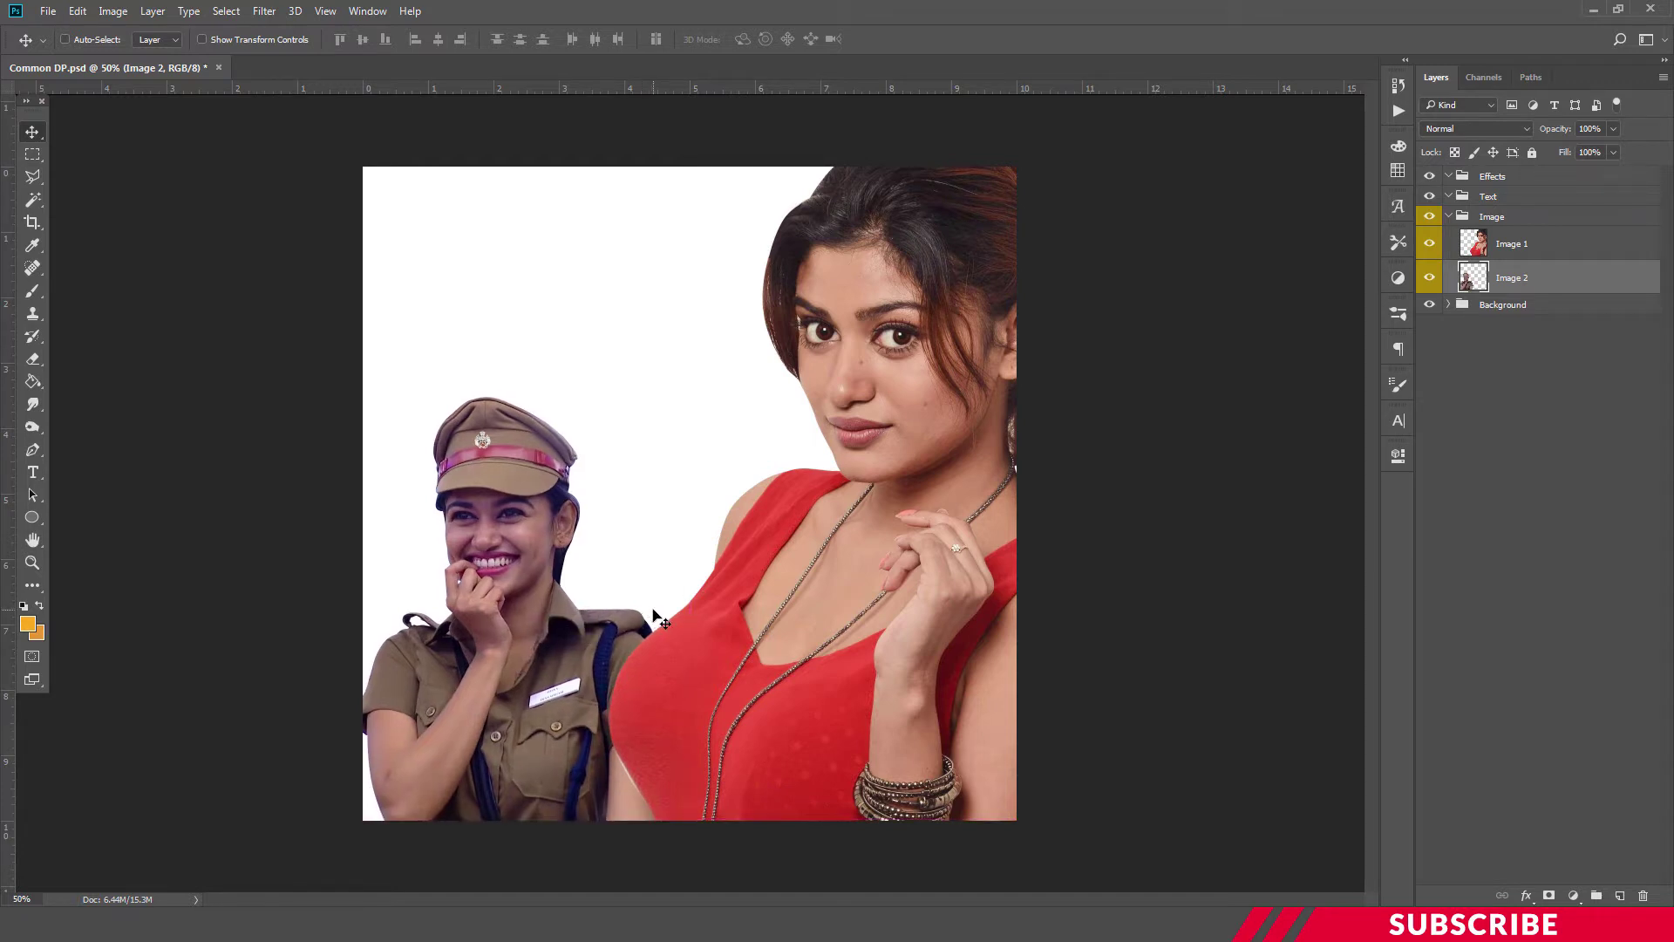
Step: Select the Deafult layer in the Background group and open Image-3 from the PT16 folder in Photoshop
left_click(1452, 306)
left_click(1512, 332)
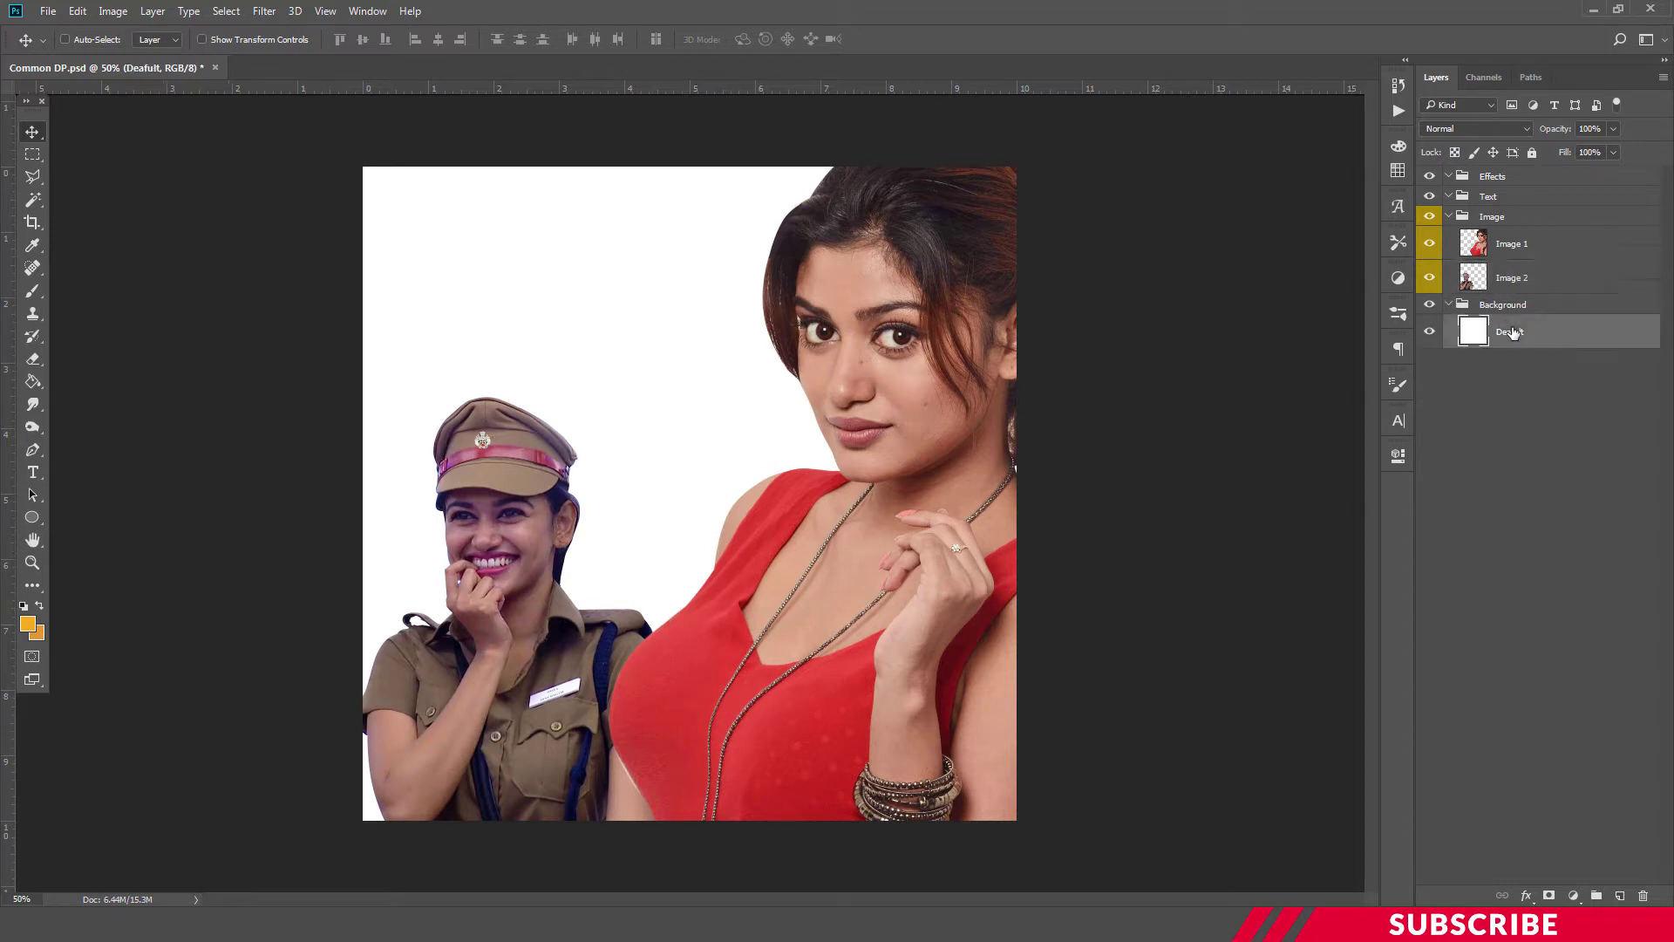
key("alt+Tab")
left_click(471, 134)
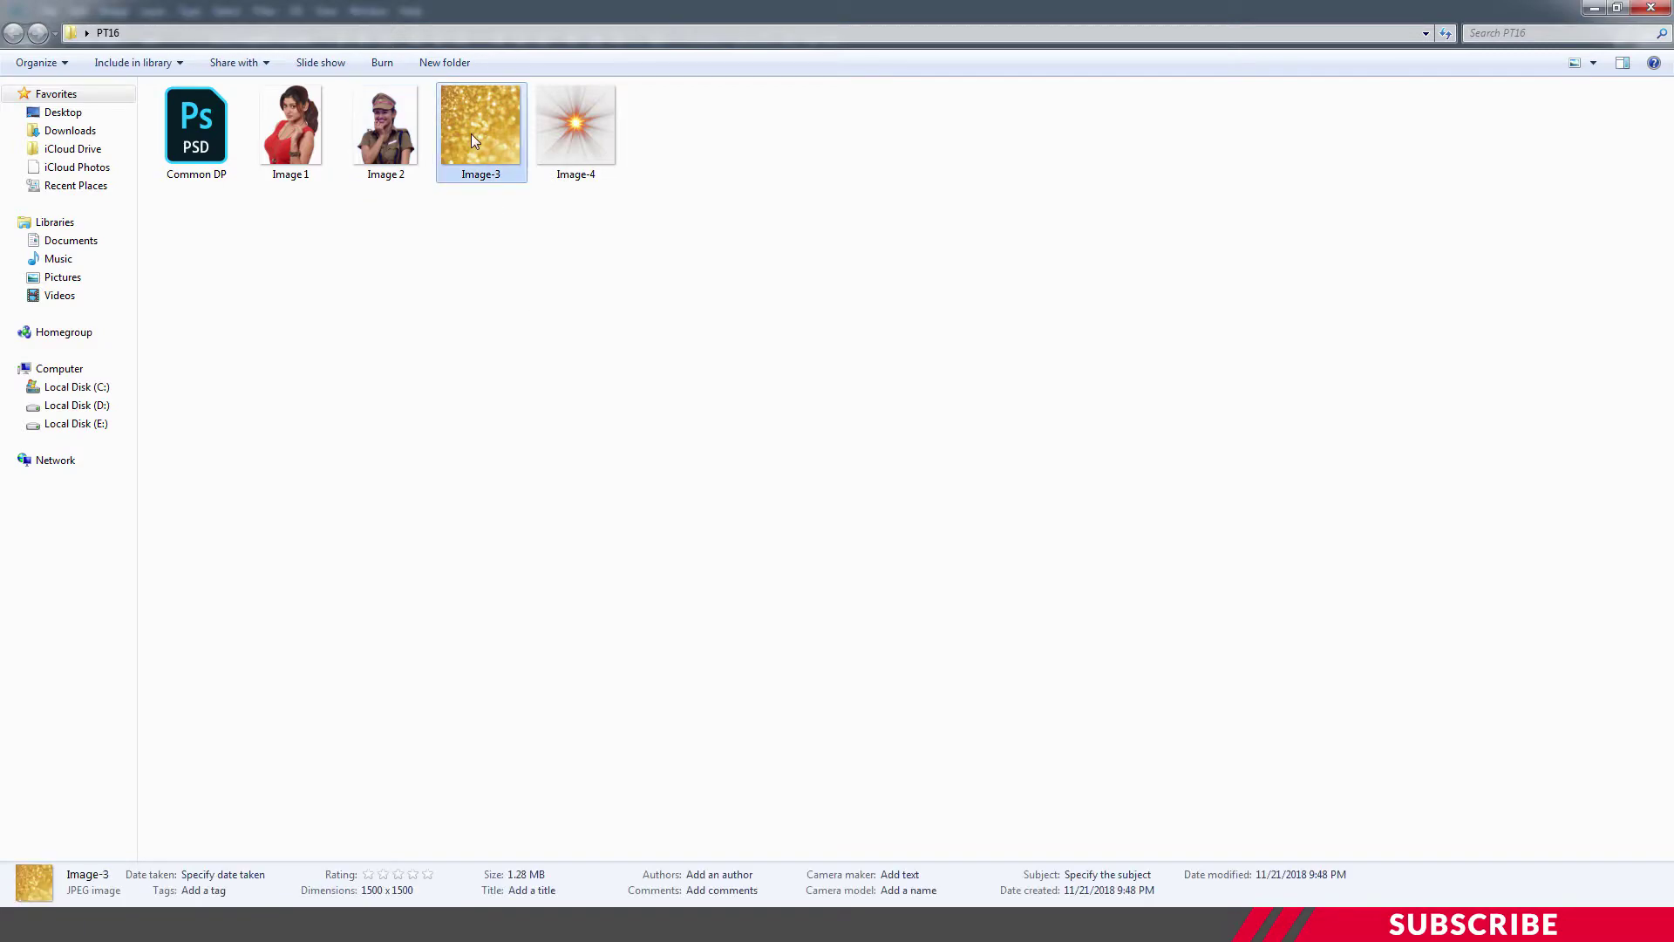
right_click(471, 134)
mouse_move(540, 293)
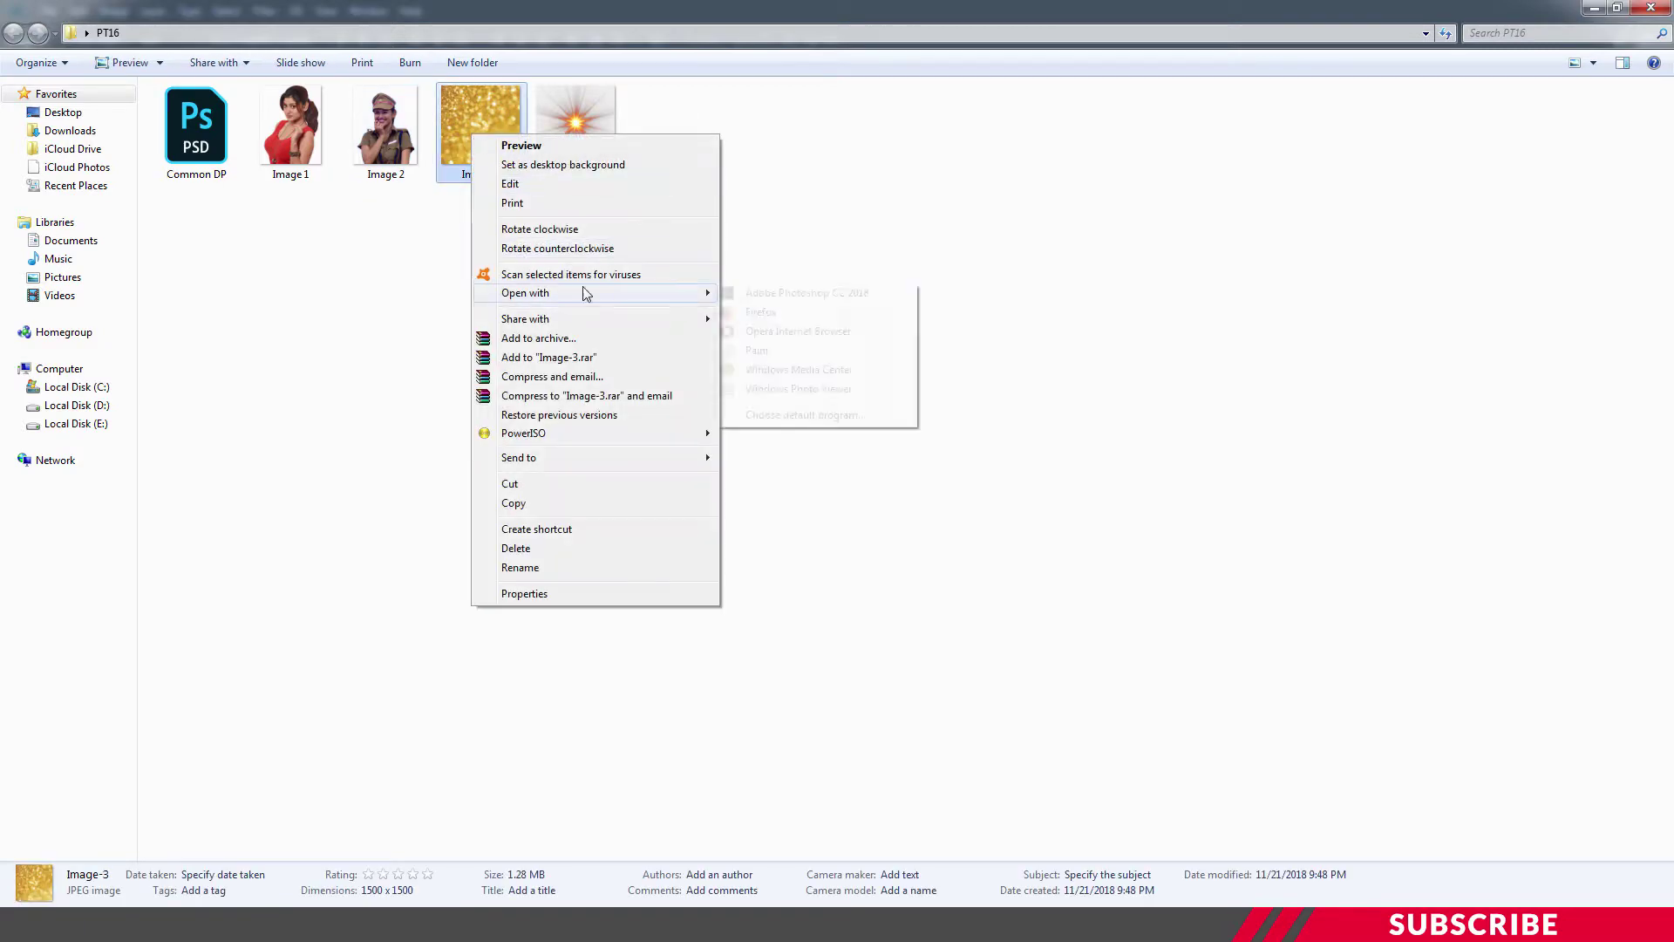
left_click(789, 294)
Step: Copy the gold glitter picture into Common DP above the Deafult layer, close its source file, and align it to cover the canvas
left_click_drag(276, 68, 803, 105)
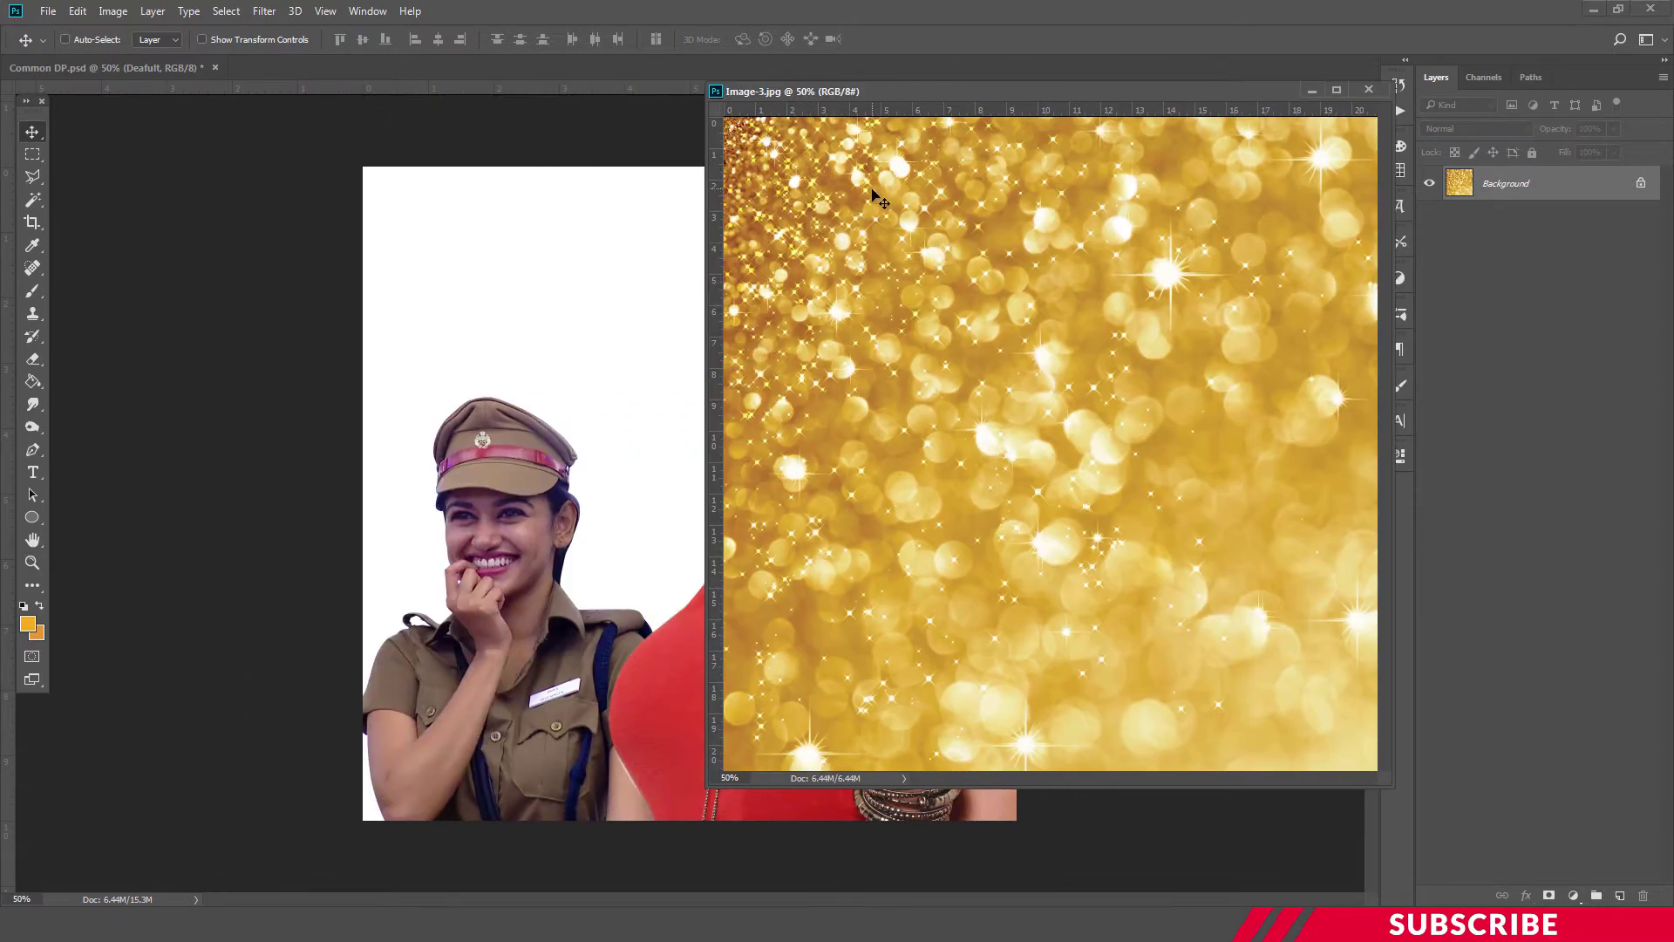
left_click_drag(871, 168, 576, 266)
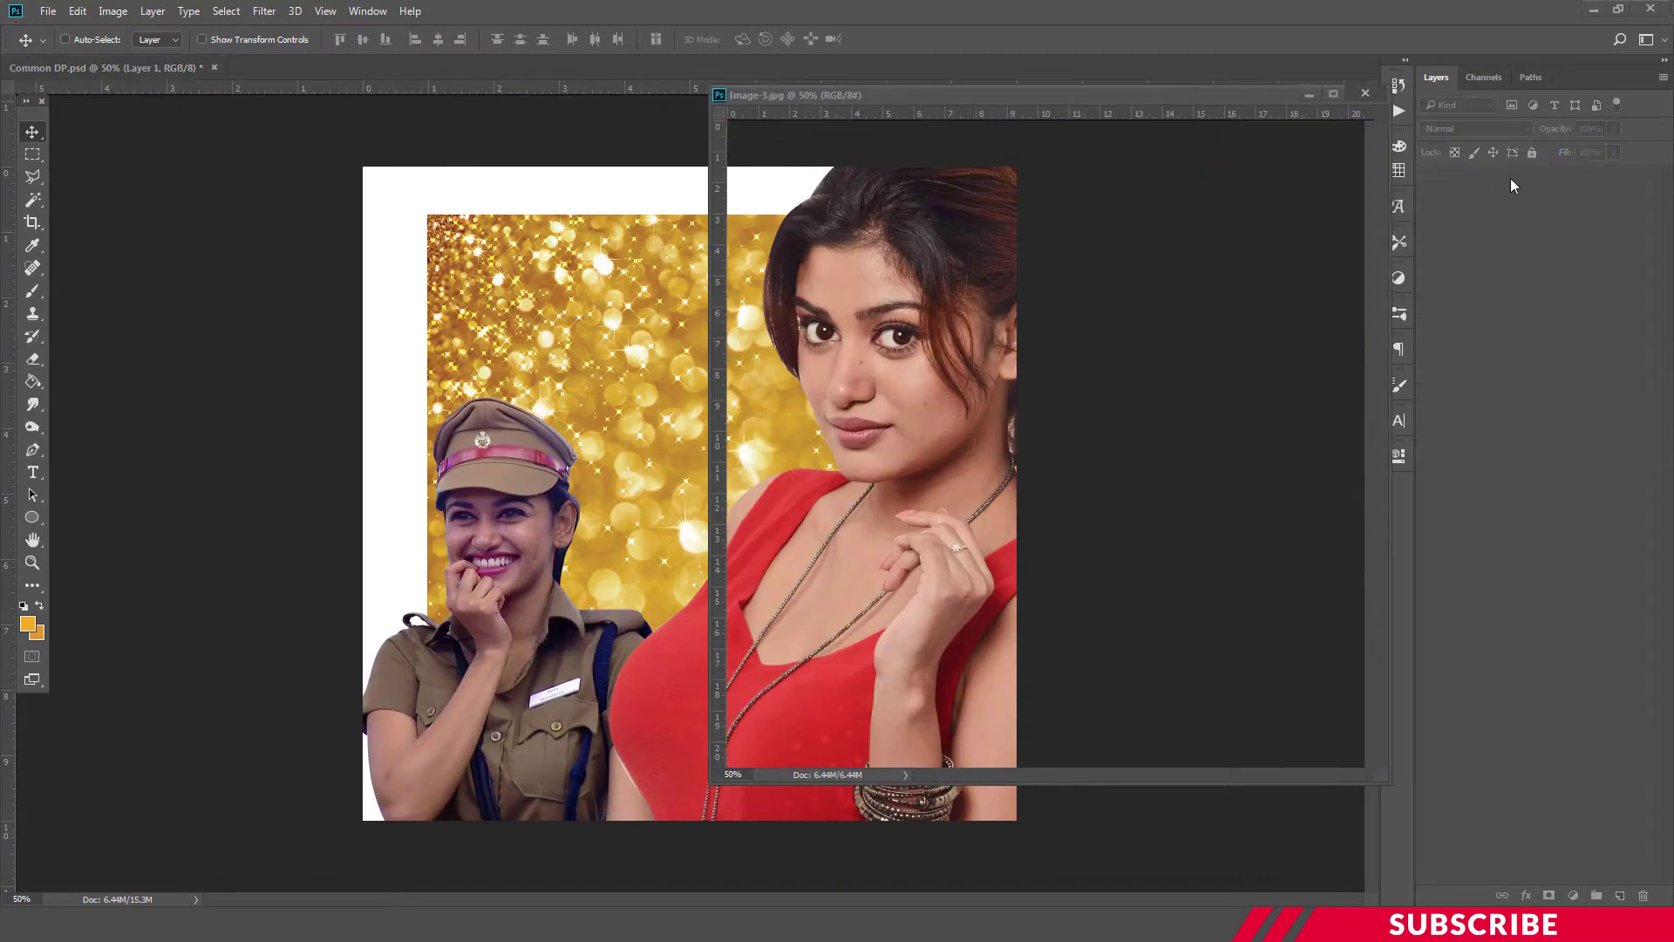
left_click(1369, 89)
left_click_drag(683, 382, 619, 330)
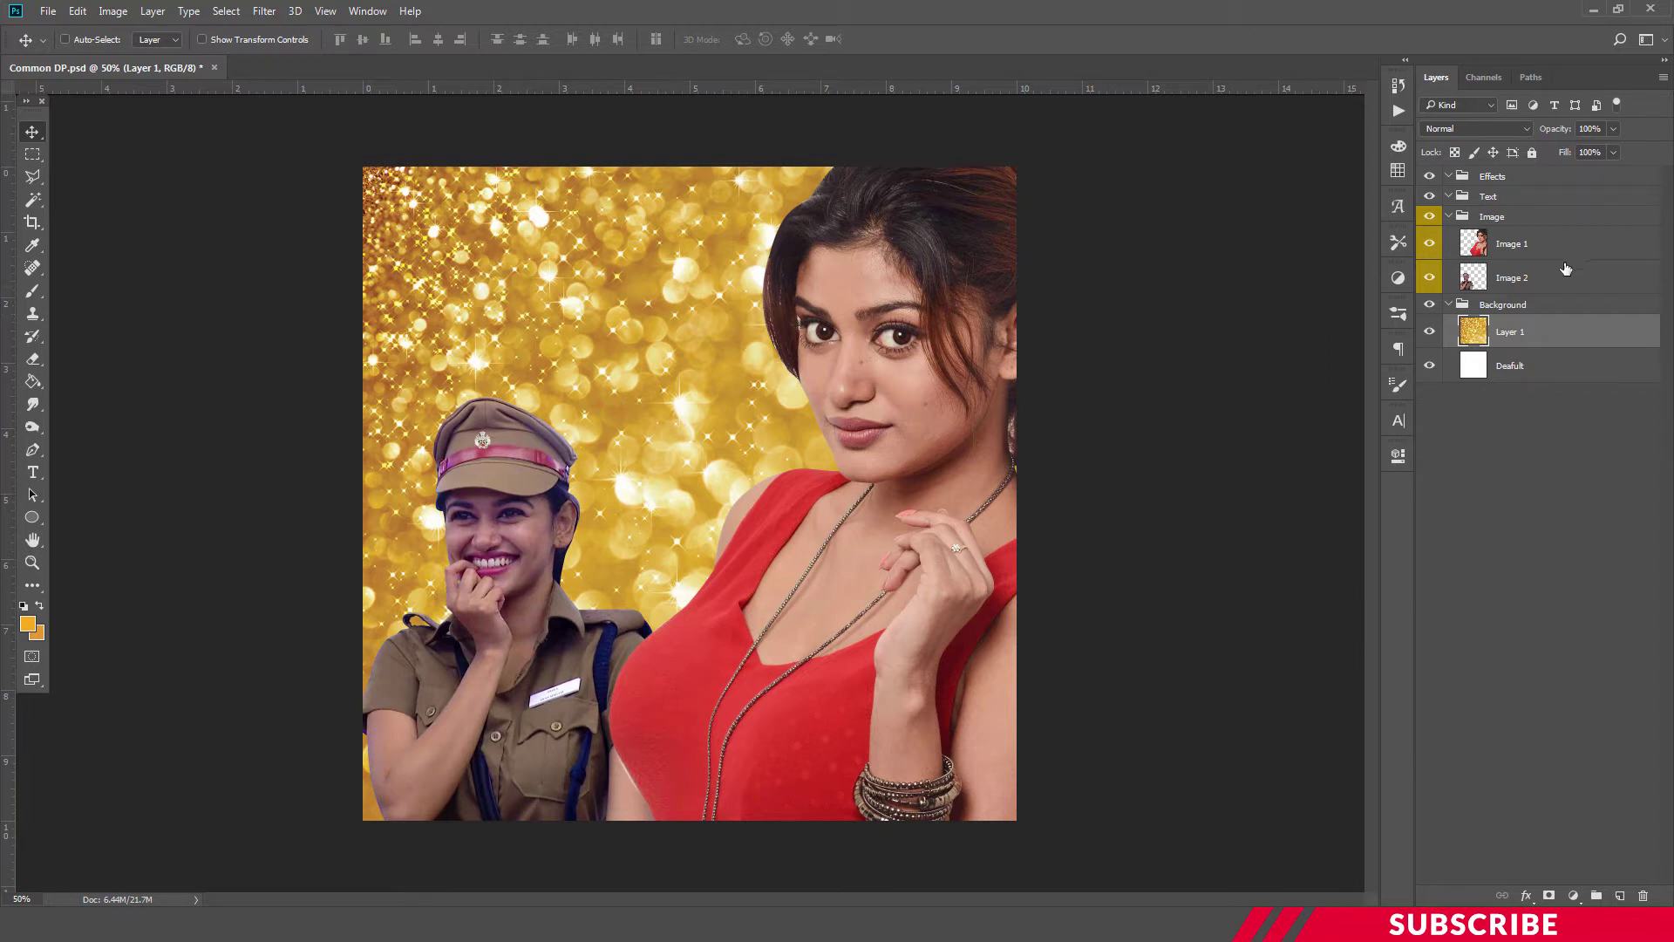
Step: Add a Curves adjustment layer above Image 2 and clip it to that layer
left_click(1535, 283)
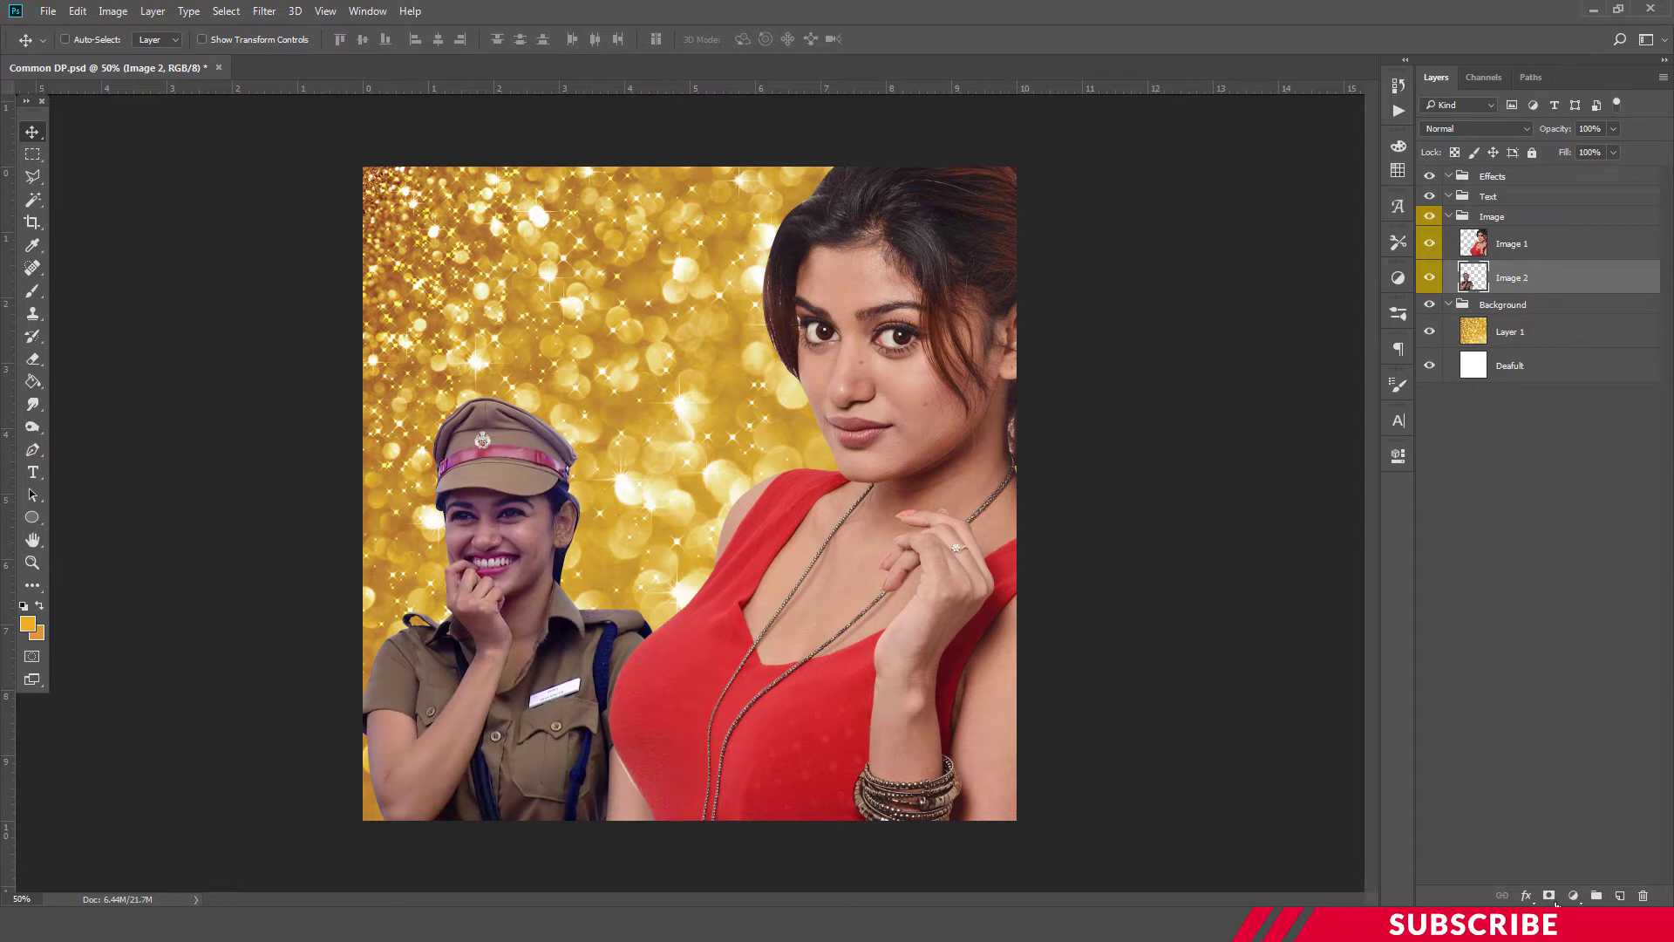
left_click(1575, 898)
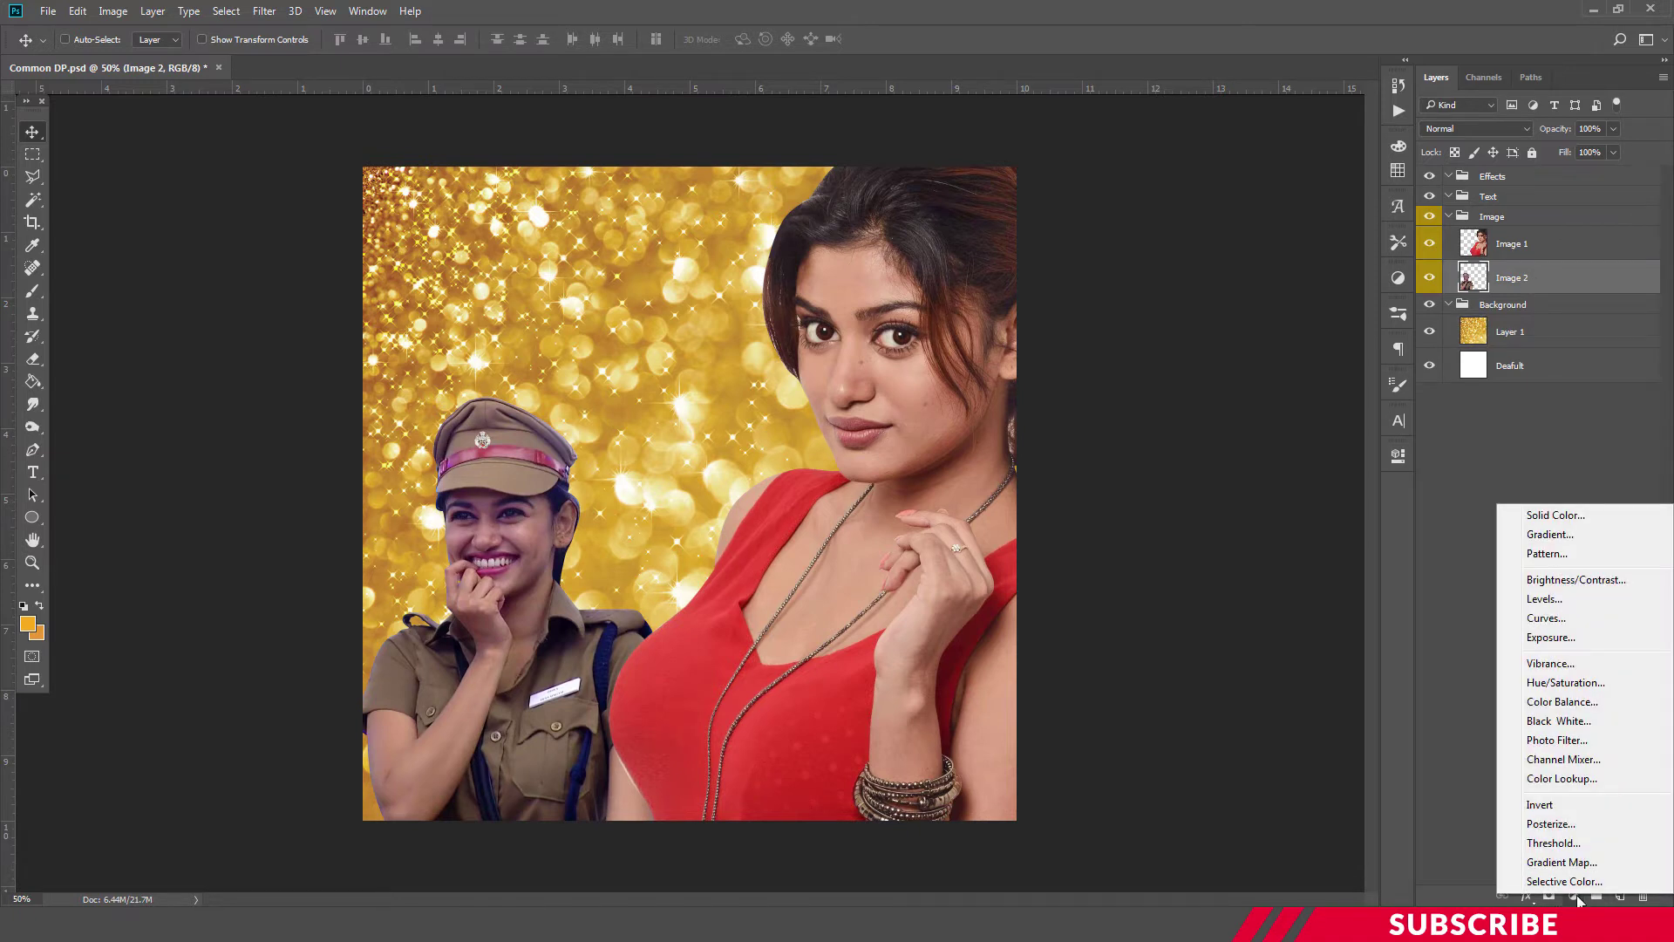
left_click(1558, 619)
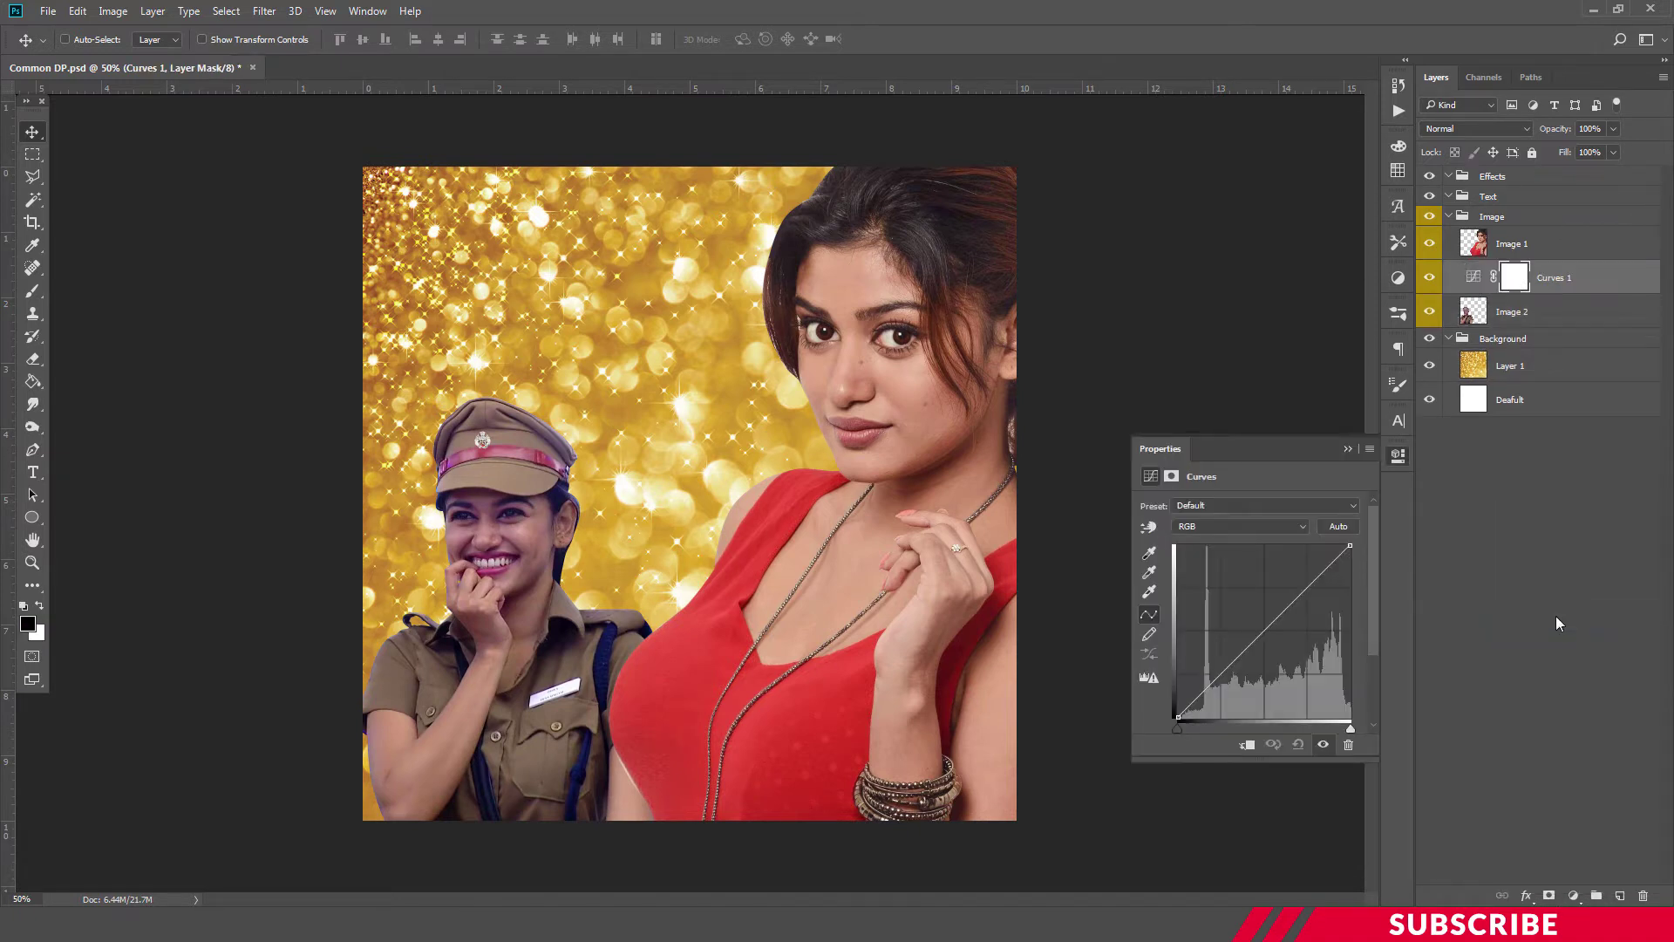
left_click(1400, 455)
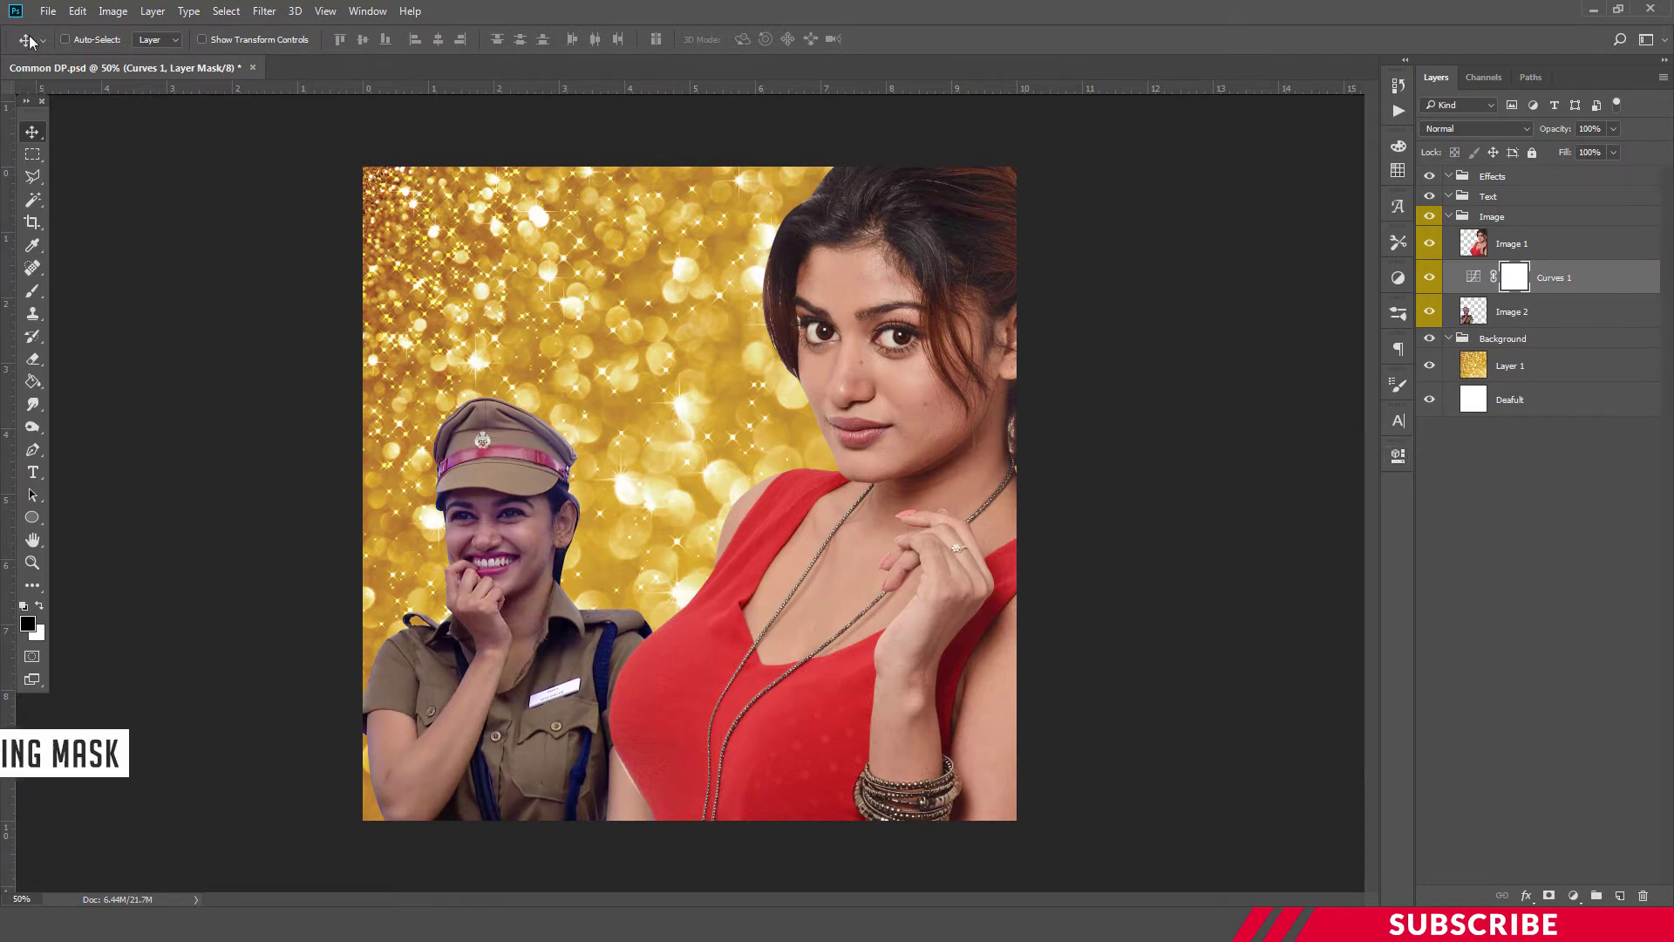
left_click(150, 12)
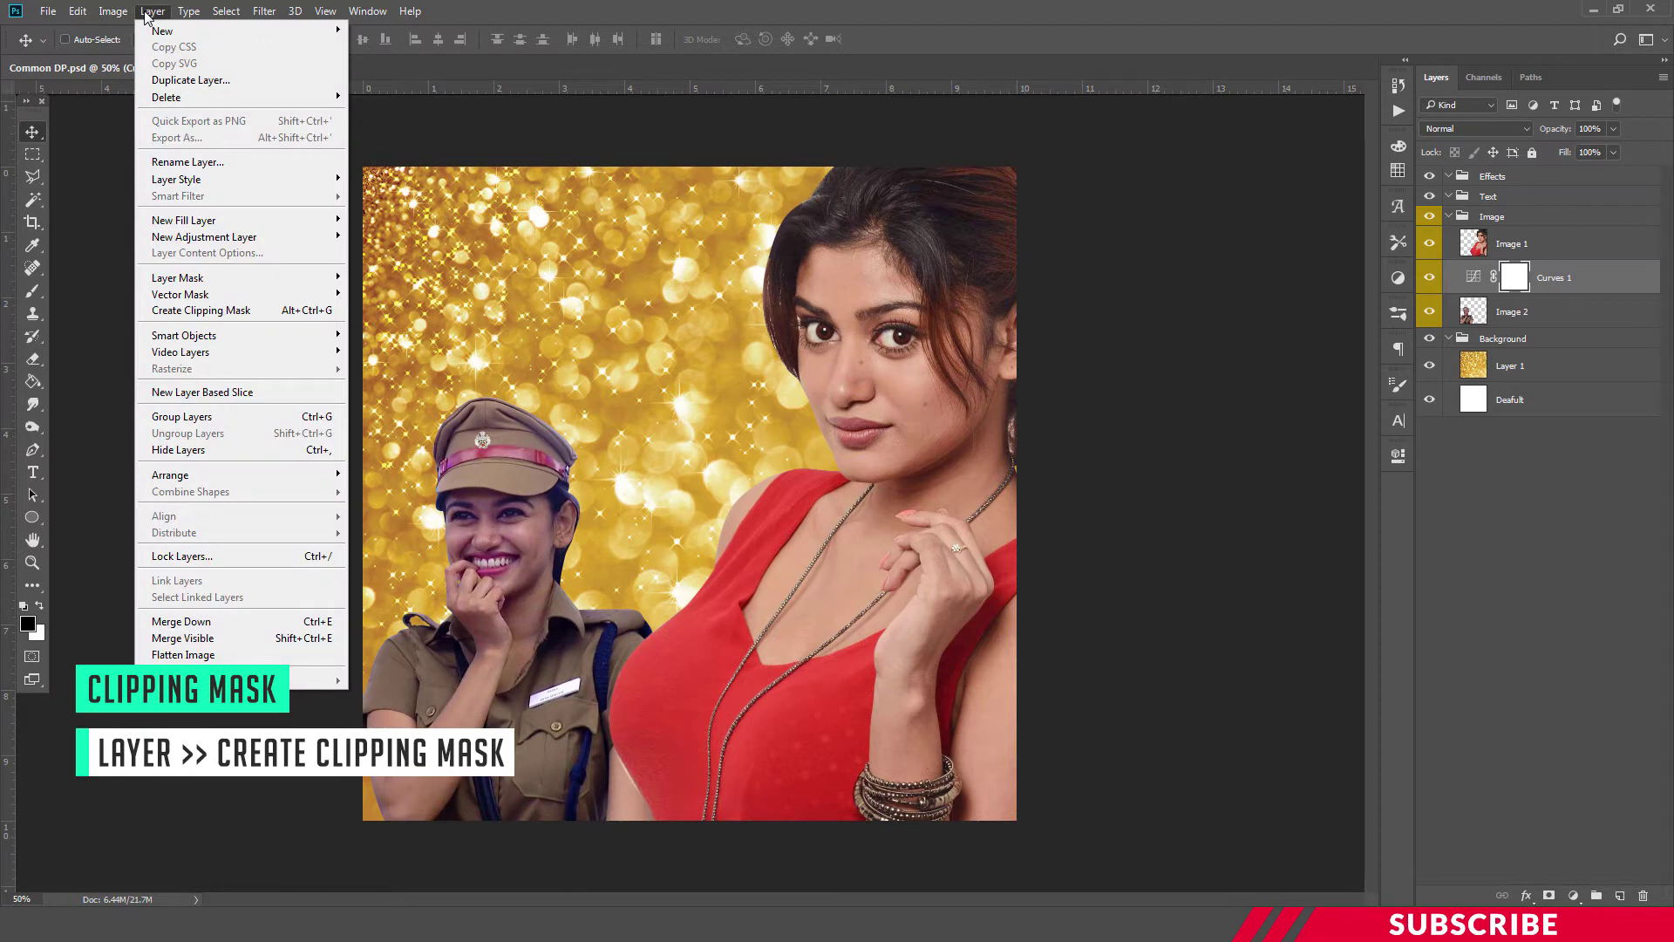
left_click(225, 312)
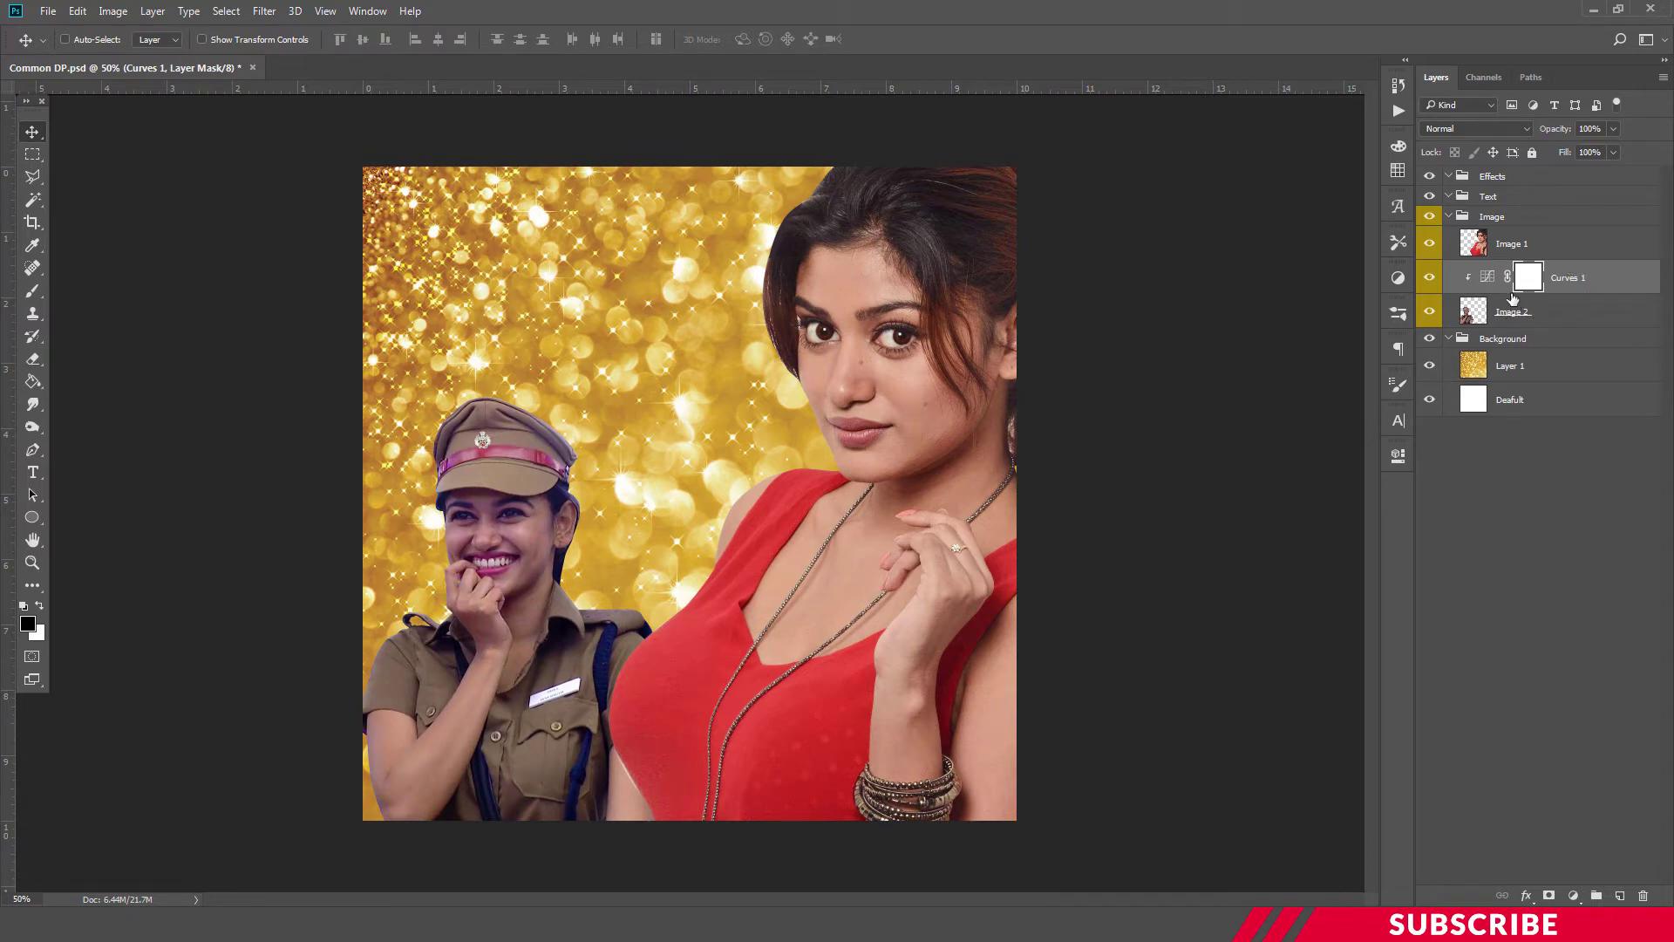
Step: In the Curves adjustment's Blue channel, shift the black point inward and slightly up, lower the white point slightly, and compare before and after
double_click(1489, 278)
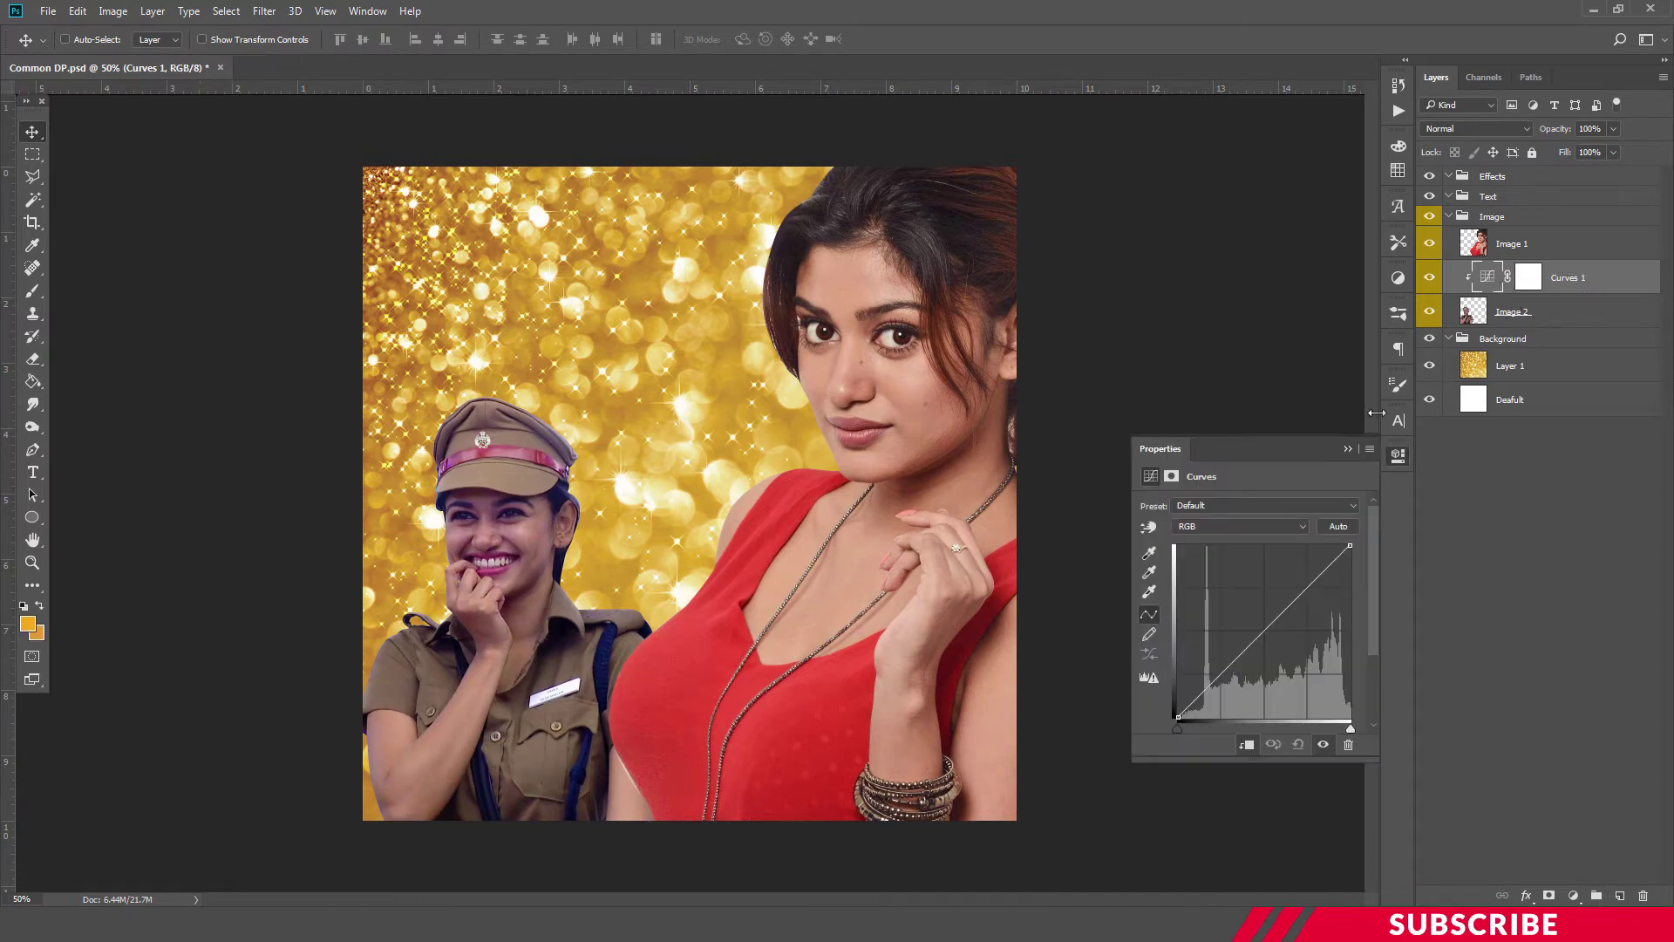
left_click(1275, 528)
left_click(1213, 573)
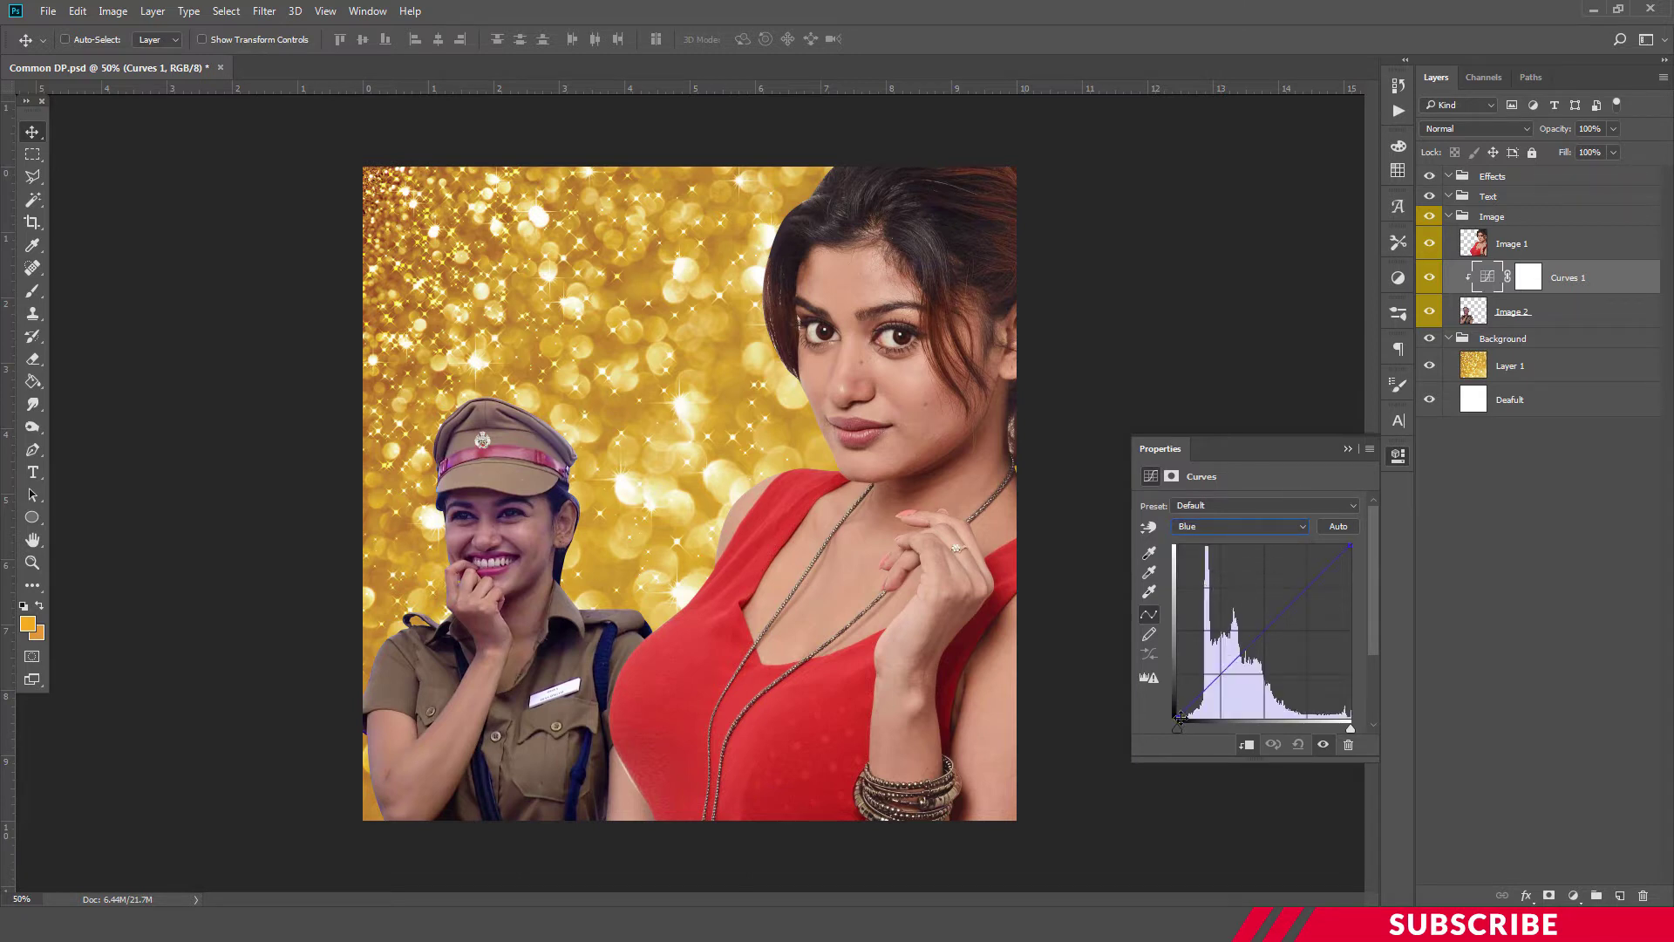
left_click_drag(1179, 716, 1210, 709)
left_click_drag(1350, 547, 1347, 561)
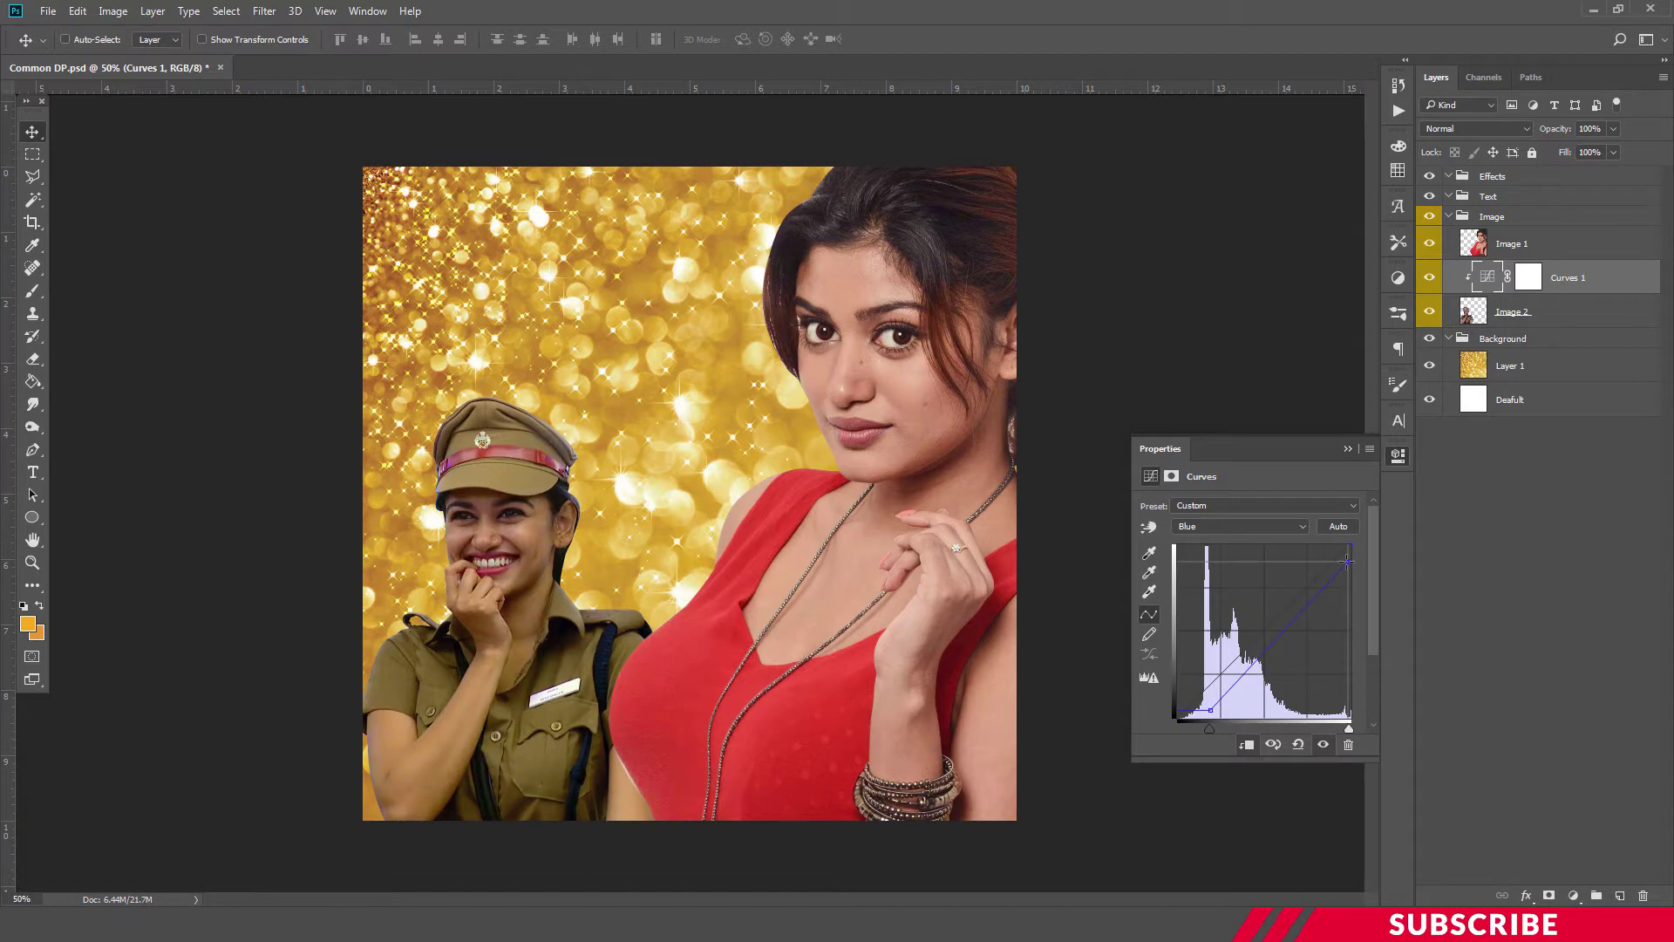
left_click(1399, 455)
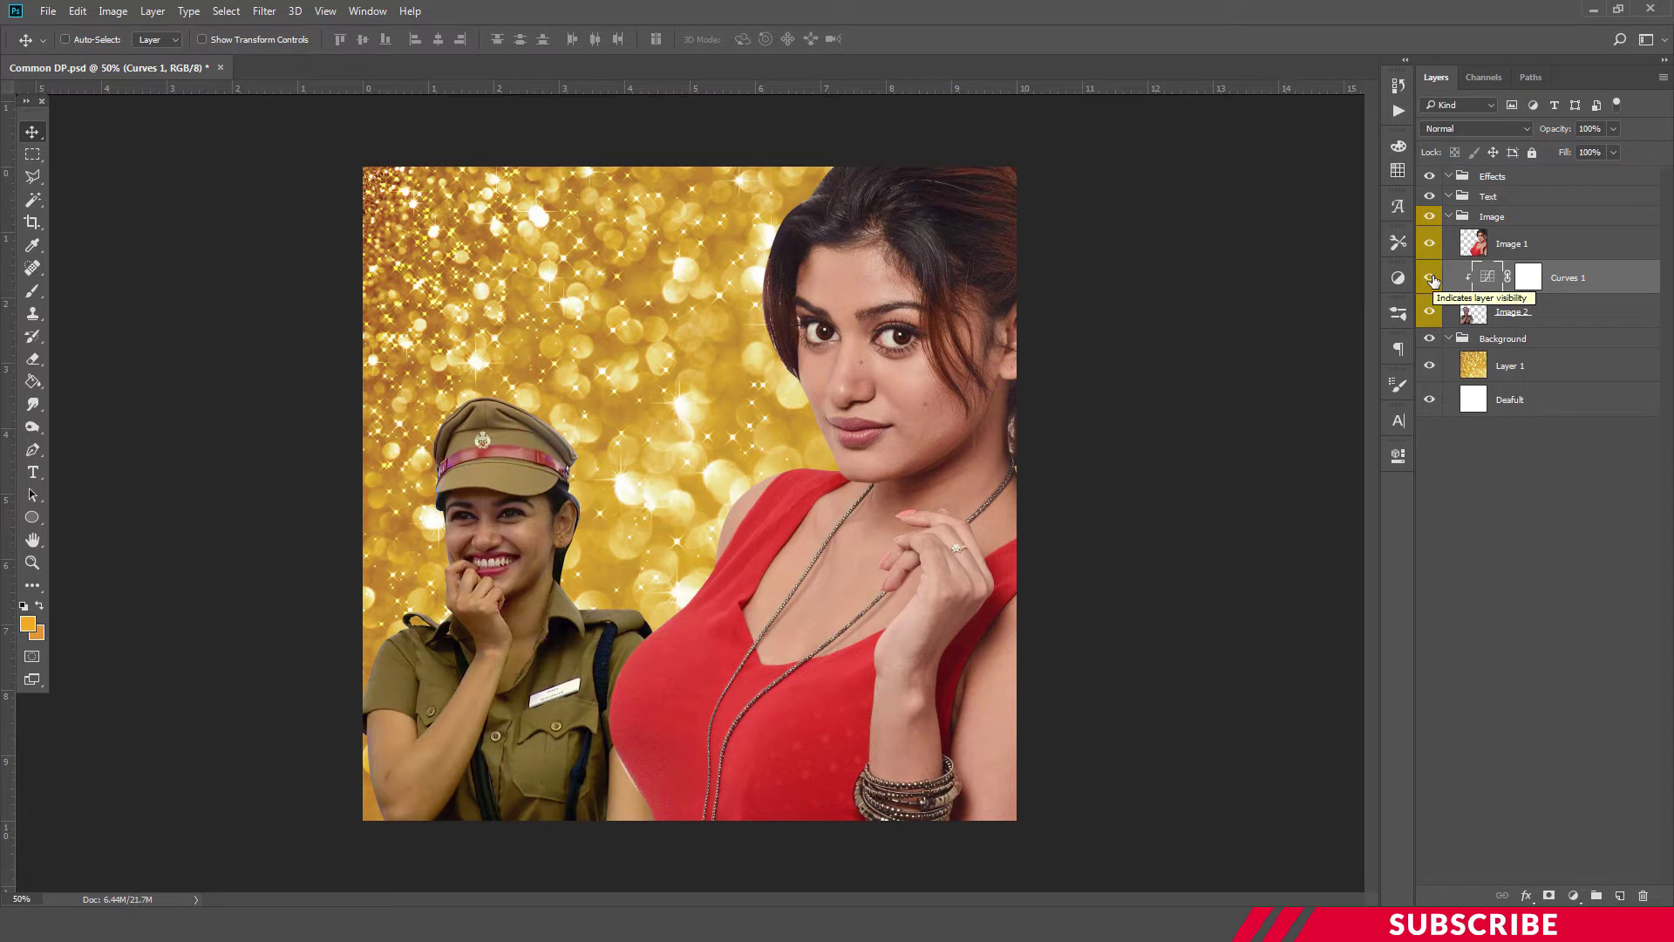
left_click(1431, 278)
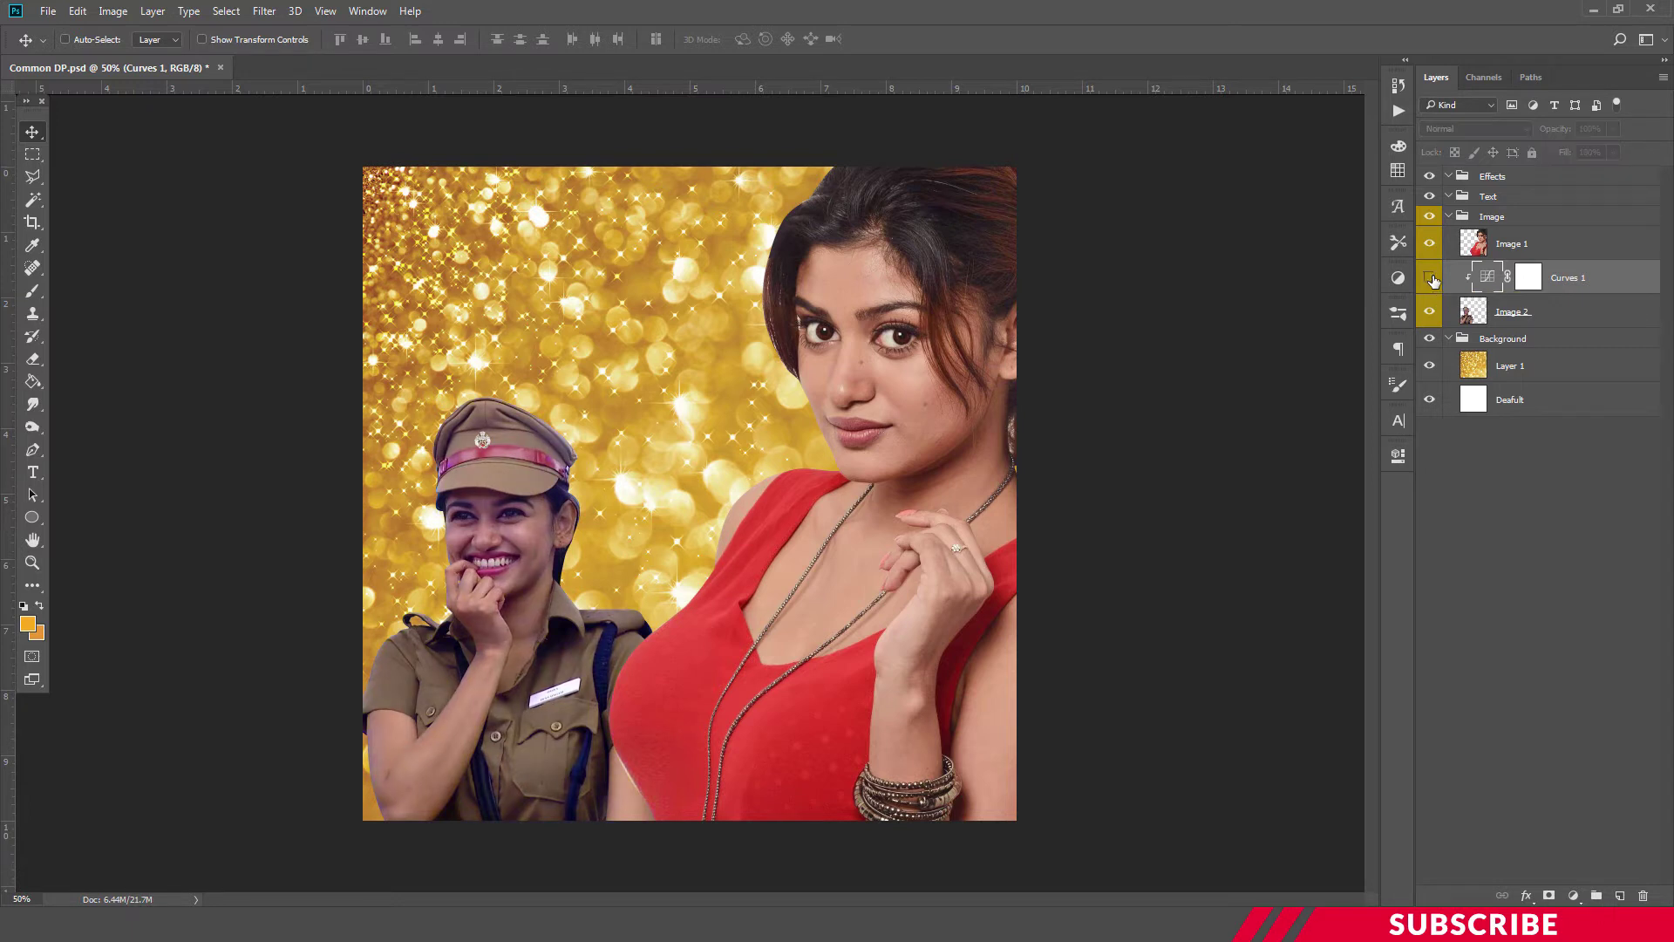
left_click(1431, 278)
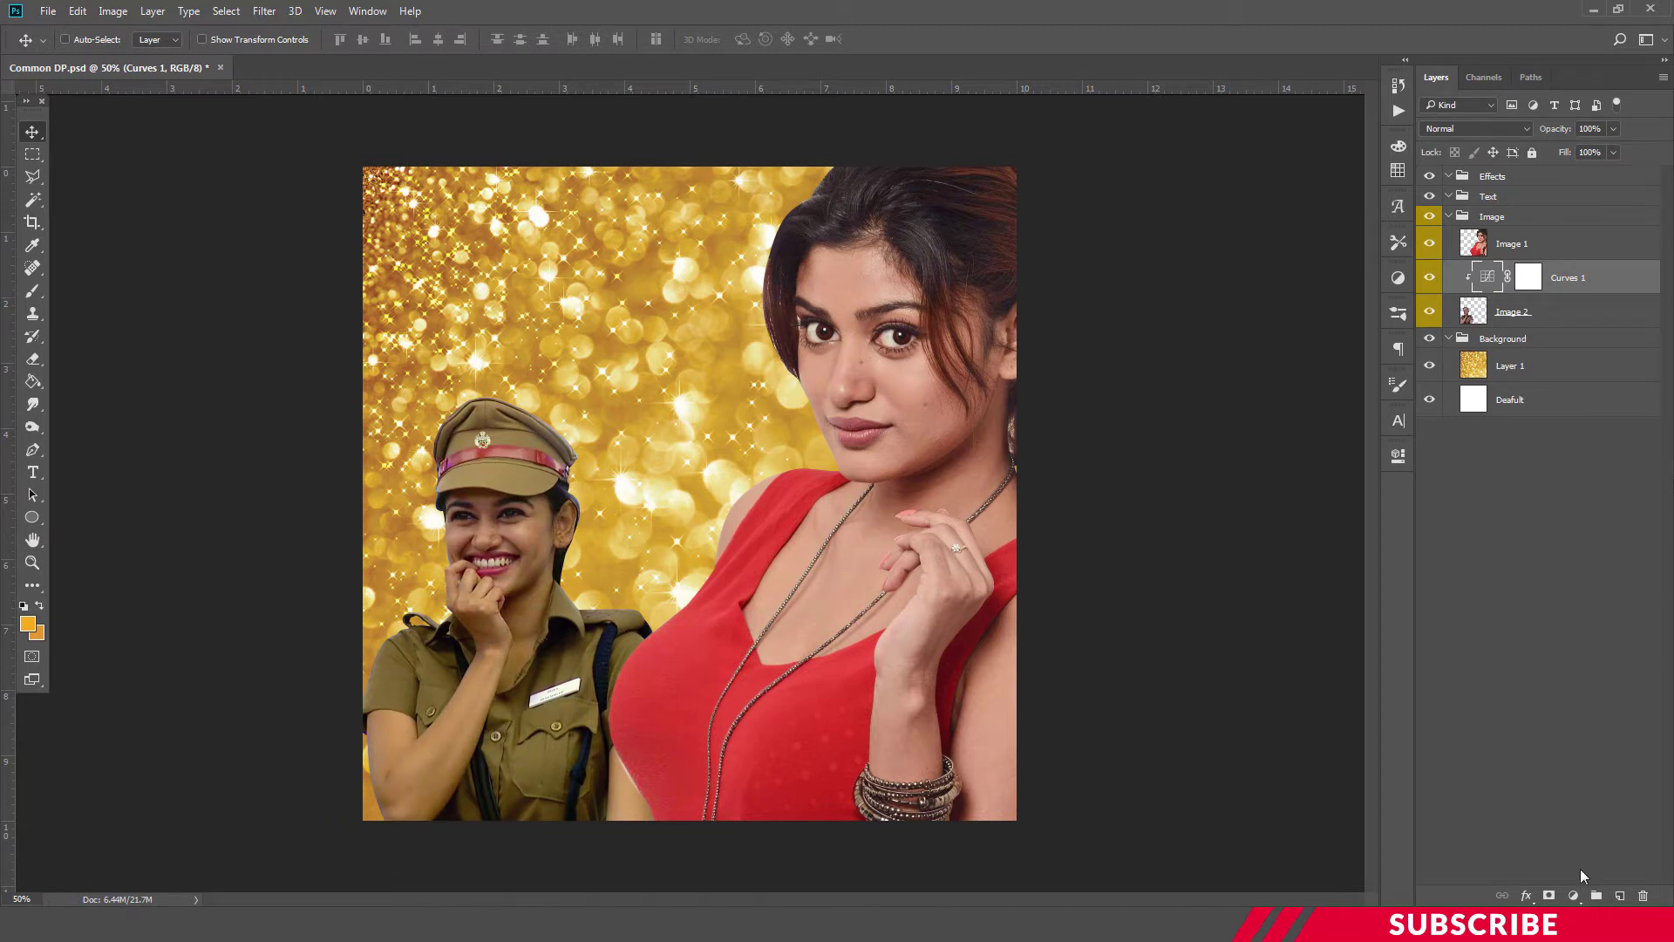
Step: Add a Brightness/Contrast adjustment layer above Curves 1 and clip it to the Image 2 layer
left_click(1574, 896)
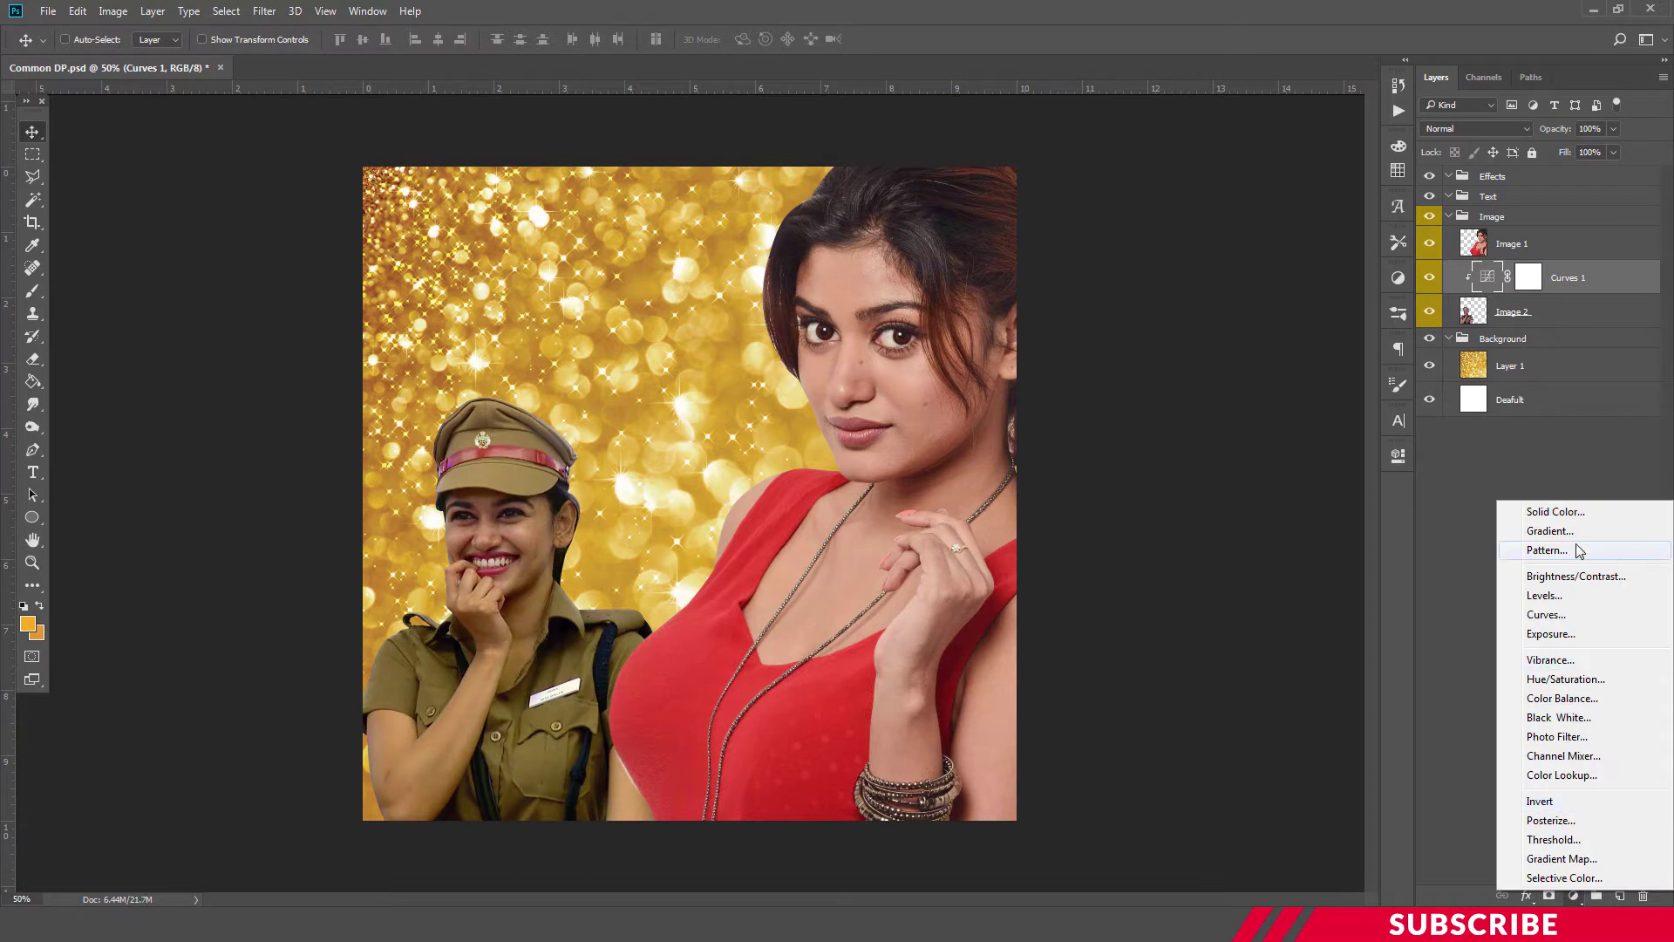
left_click(1575, 577)
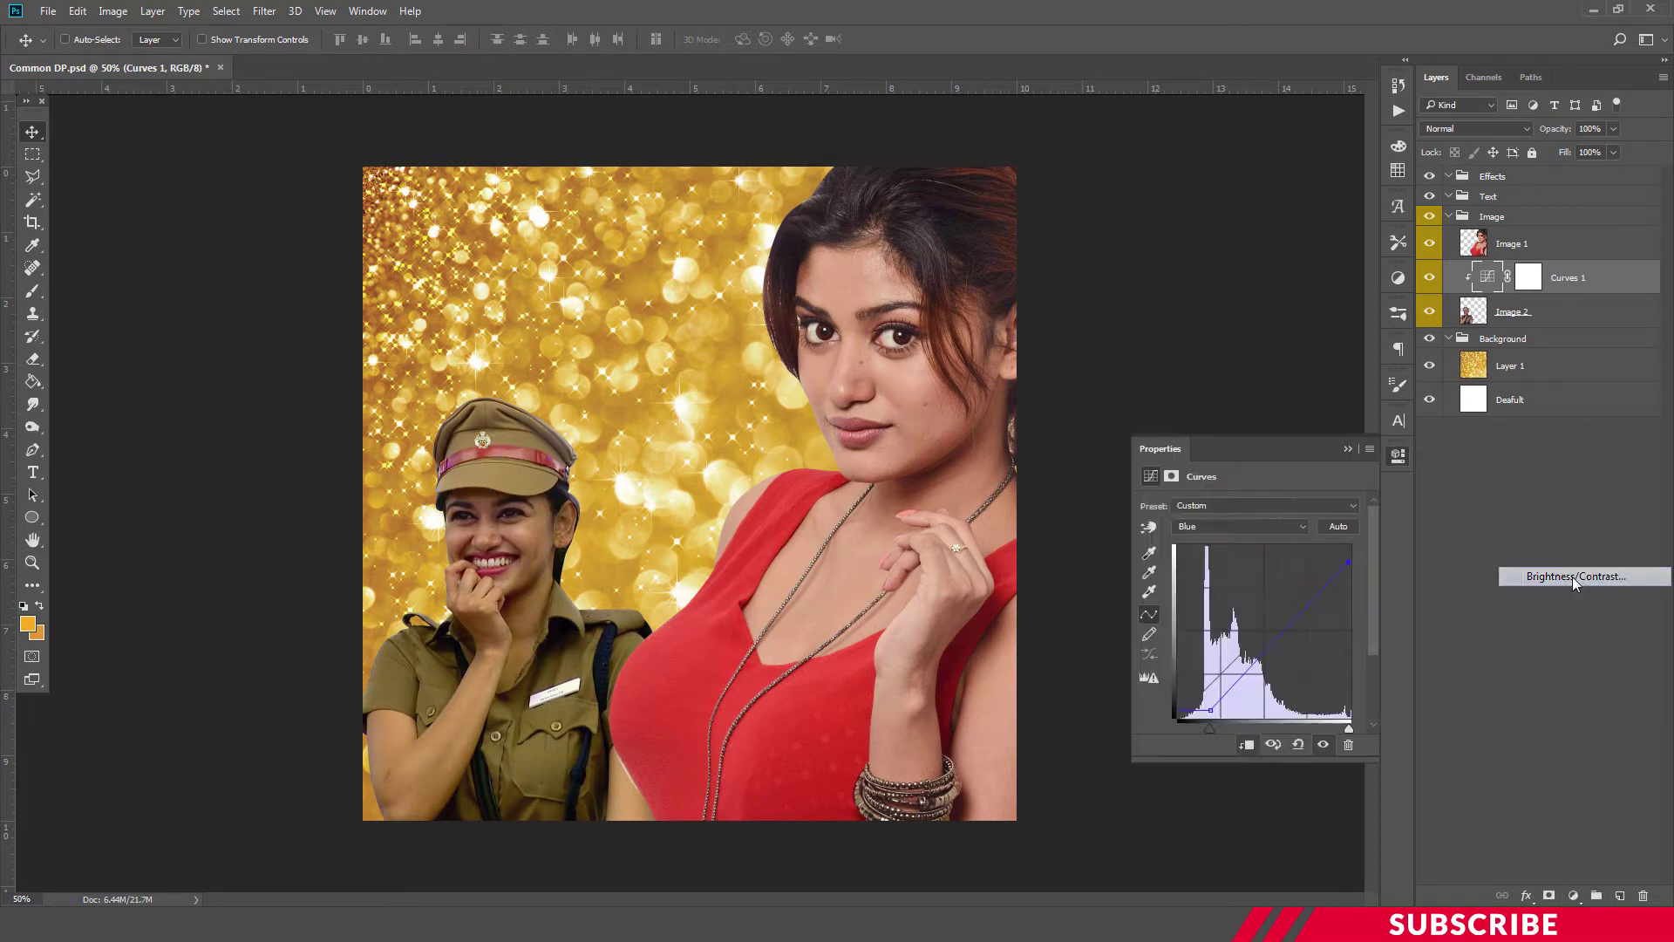
left_click(1398, 455)
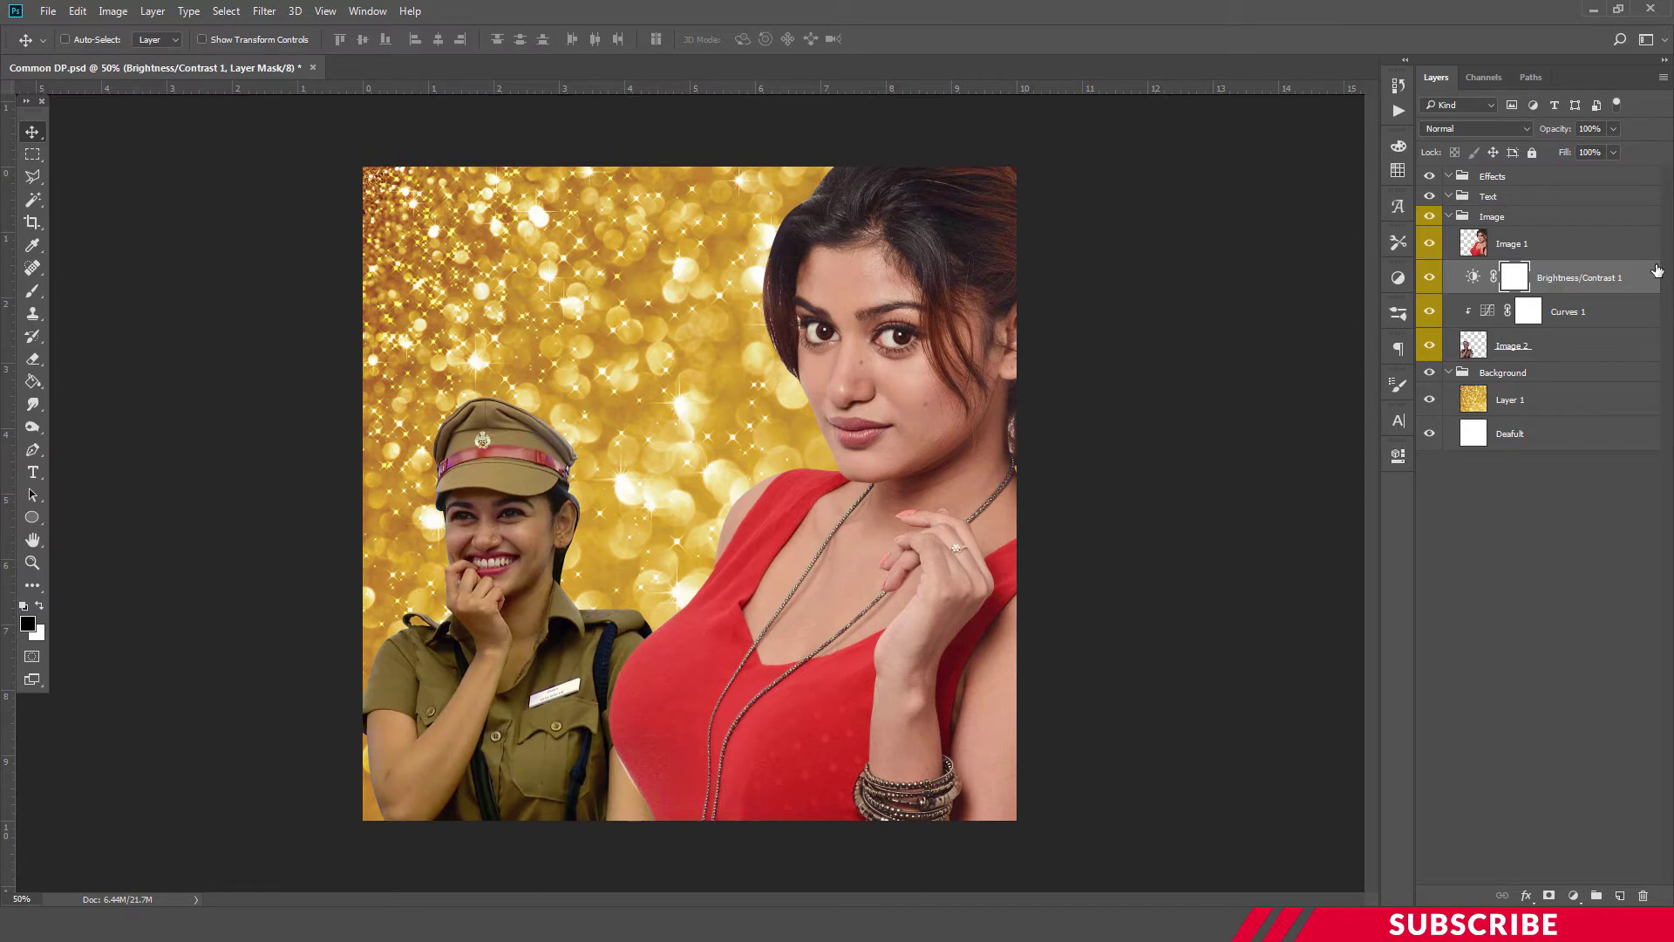
left_click(160, 12)
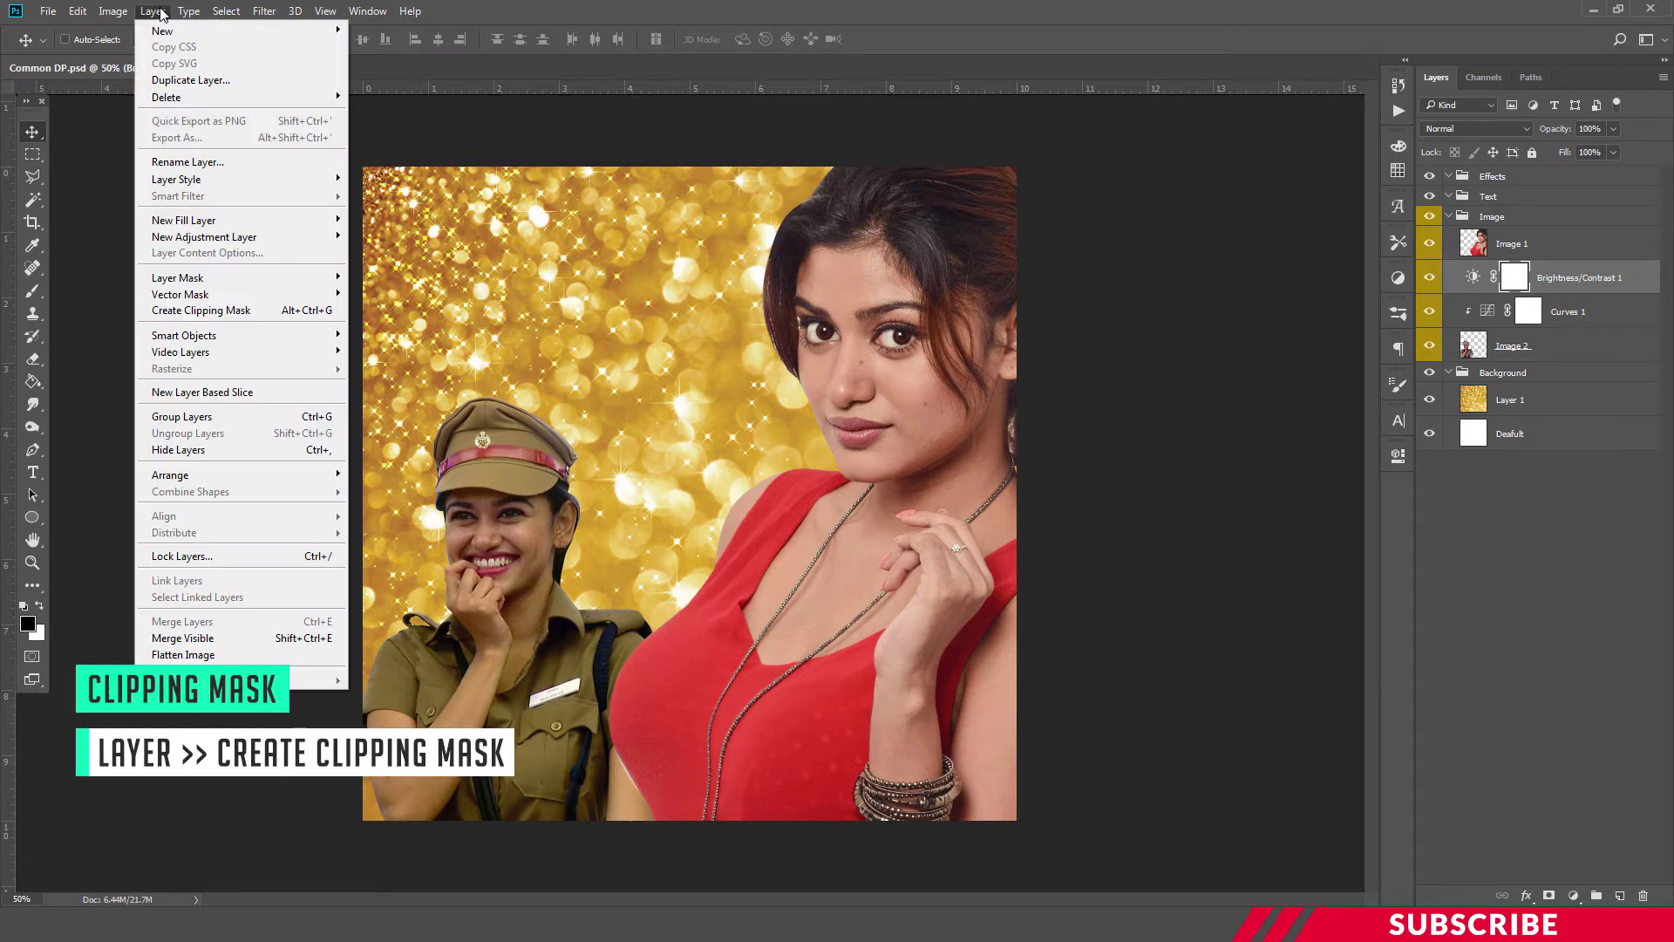
left_click(217, 312)
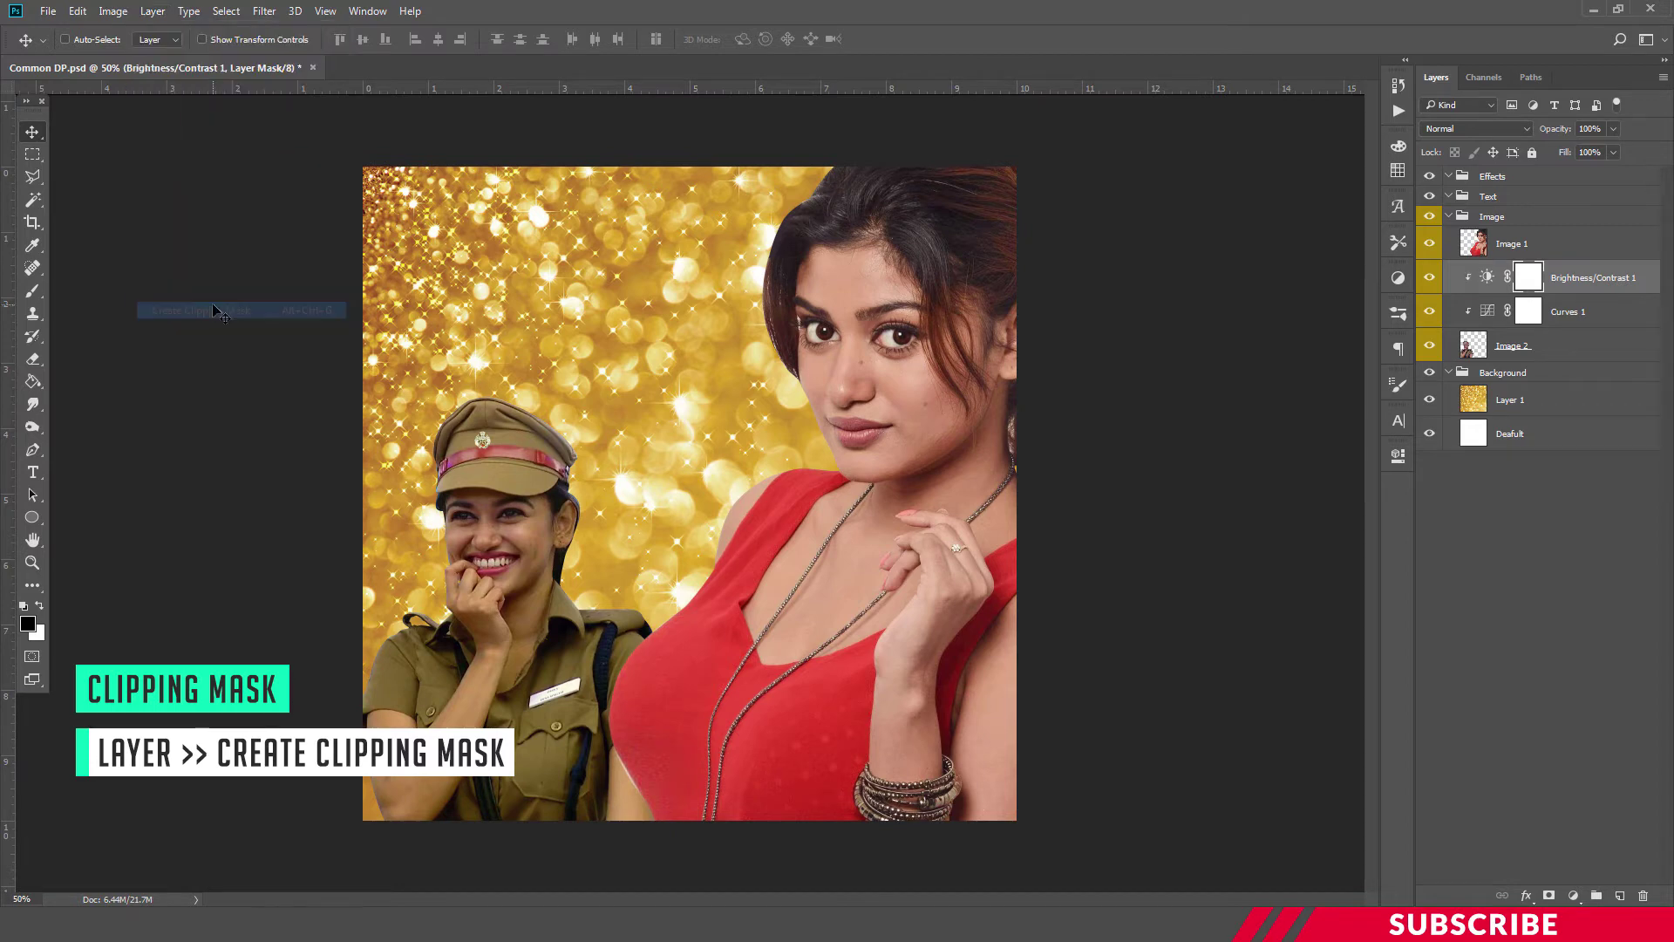
Step: Set the Brightness/Contrast adjustment's brightness to 19 and compare the portrait with and without it
double_click(1488, 278)
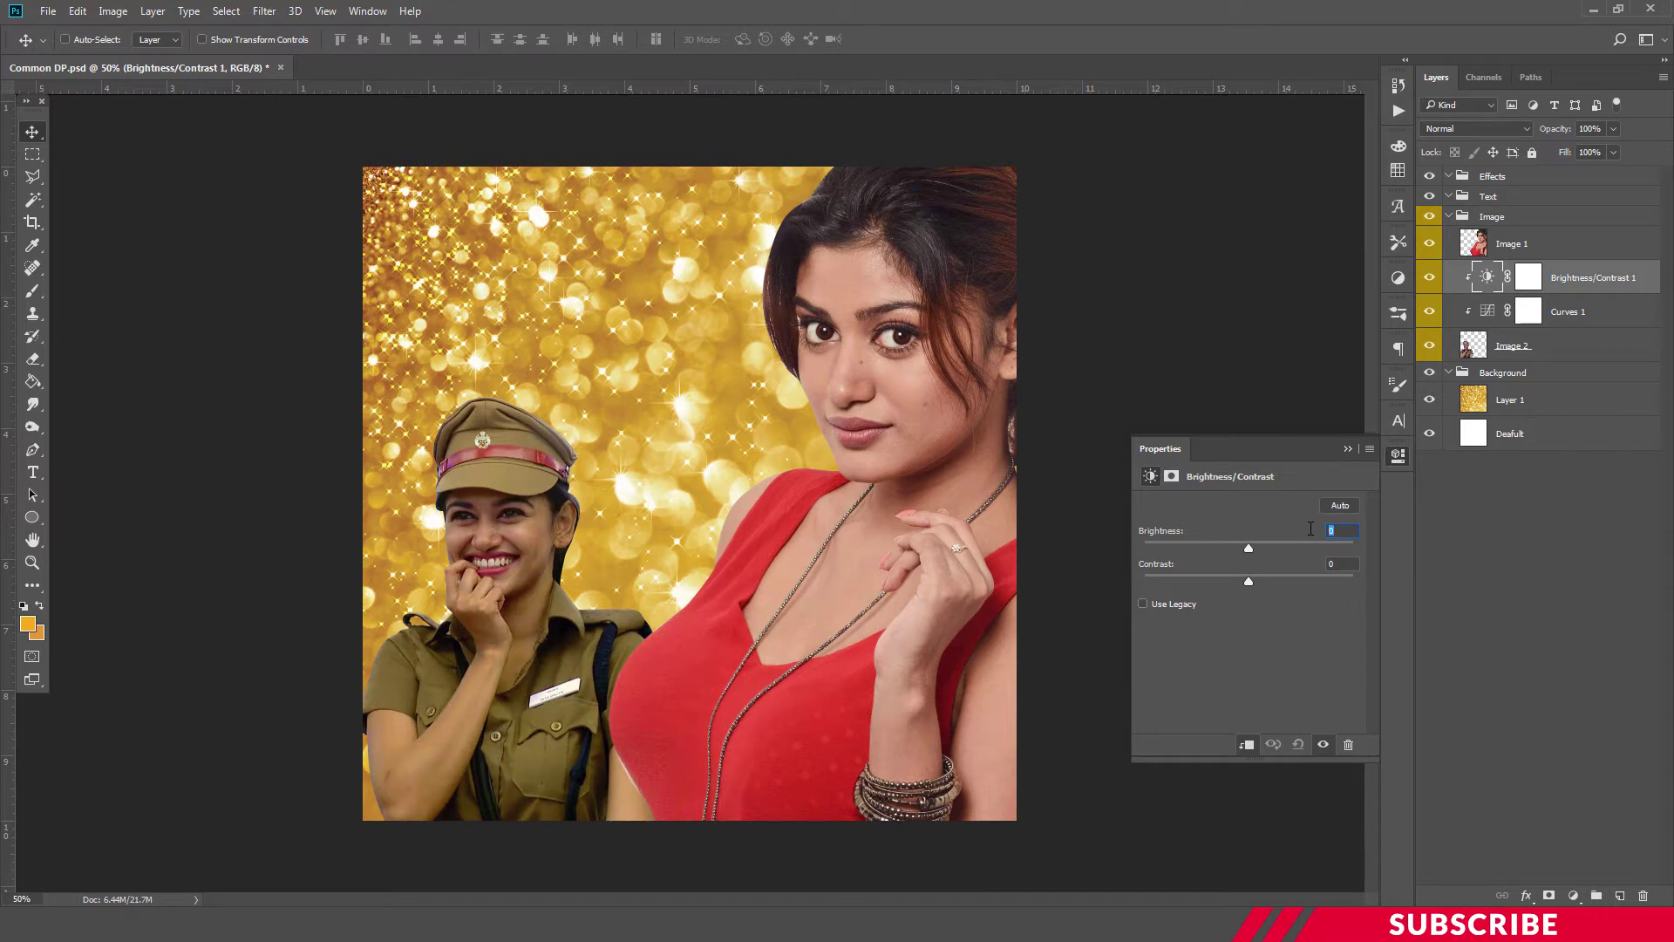
type("15")
key("BackSpace")
type("9")
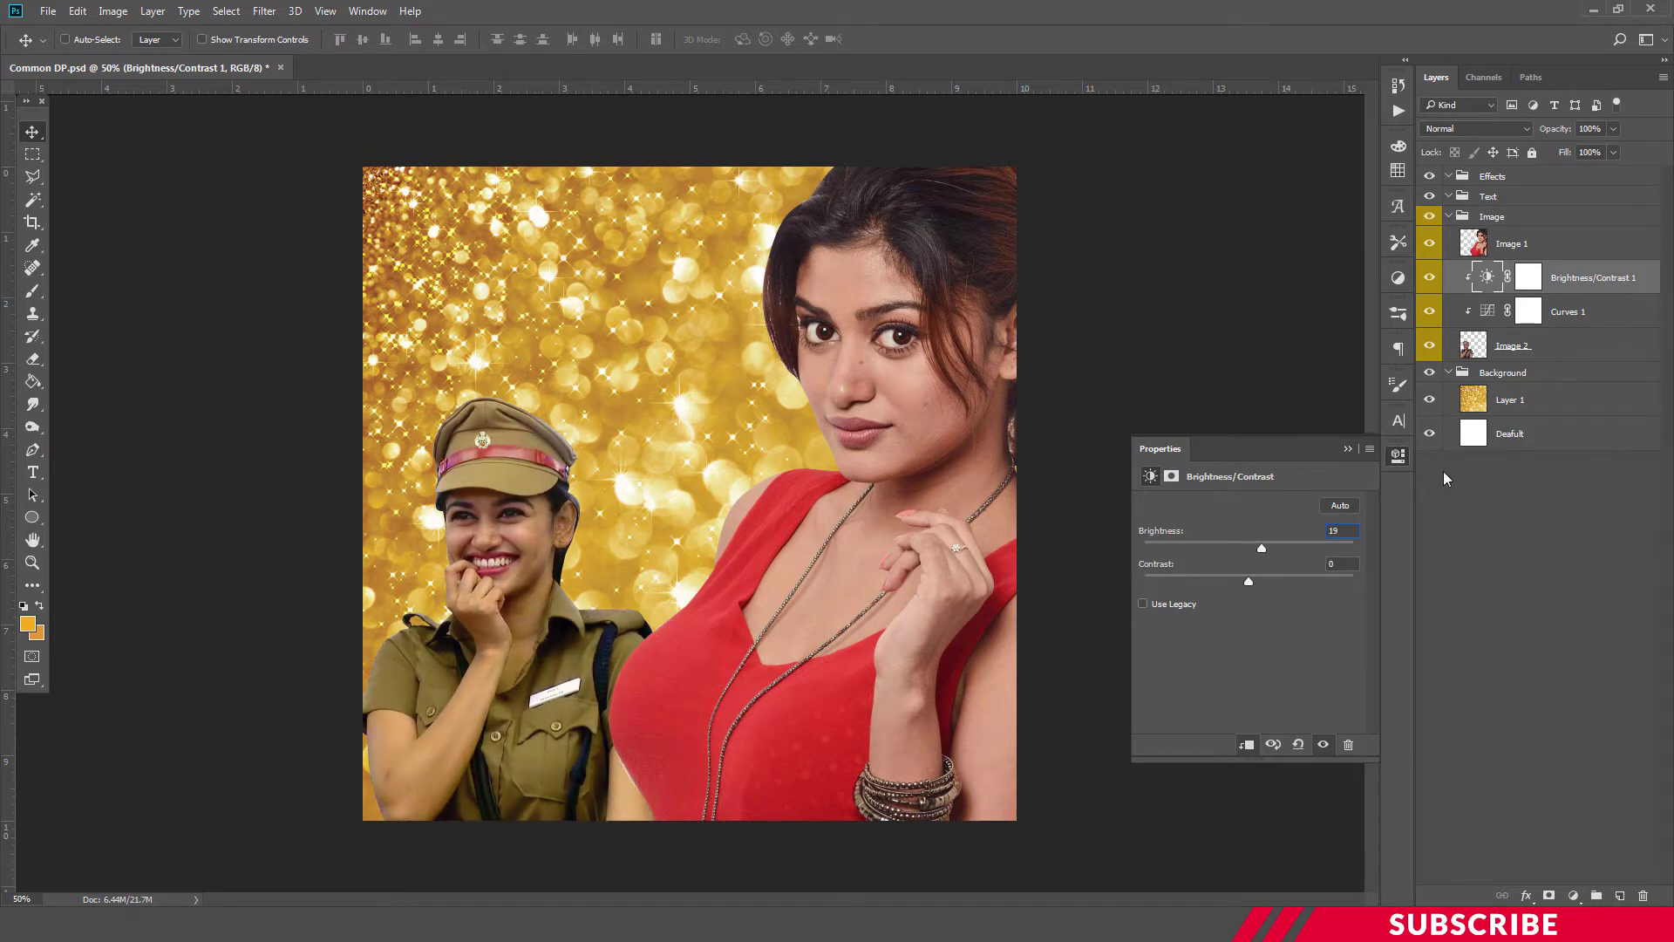
left_click(1398, 454)
left_click(1430, 277)
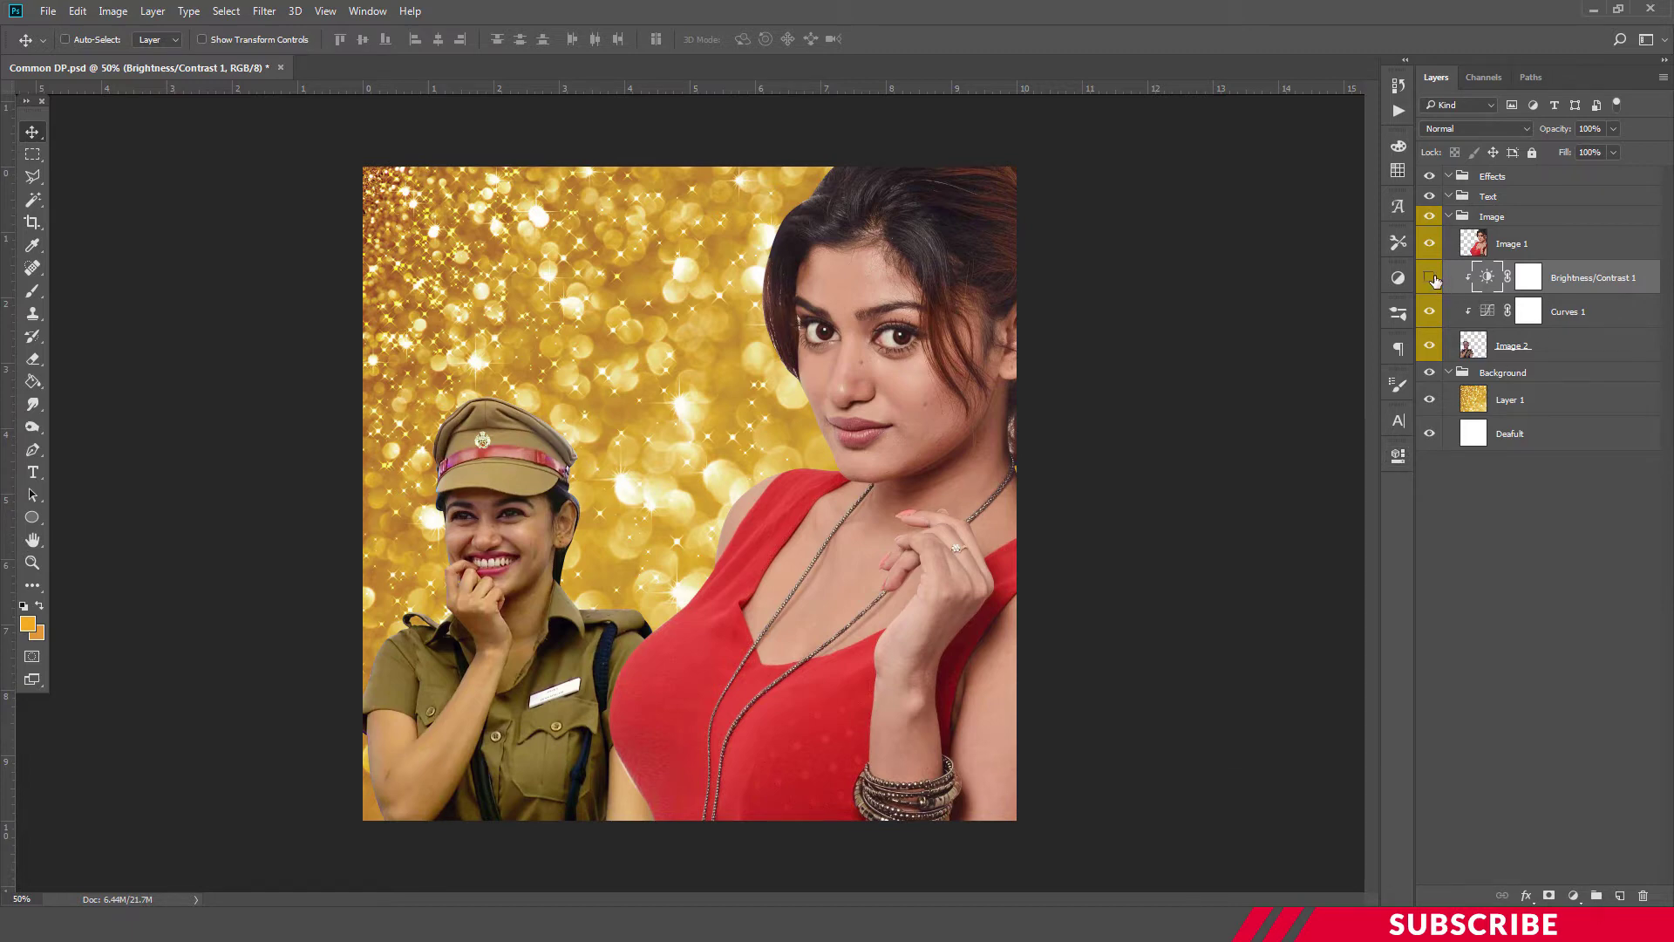
left_click(1430, 277)
left_click(1430, 277)
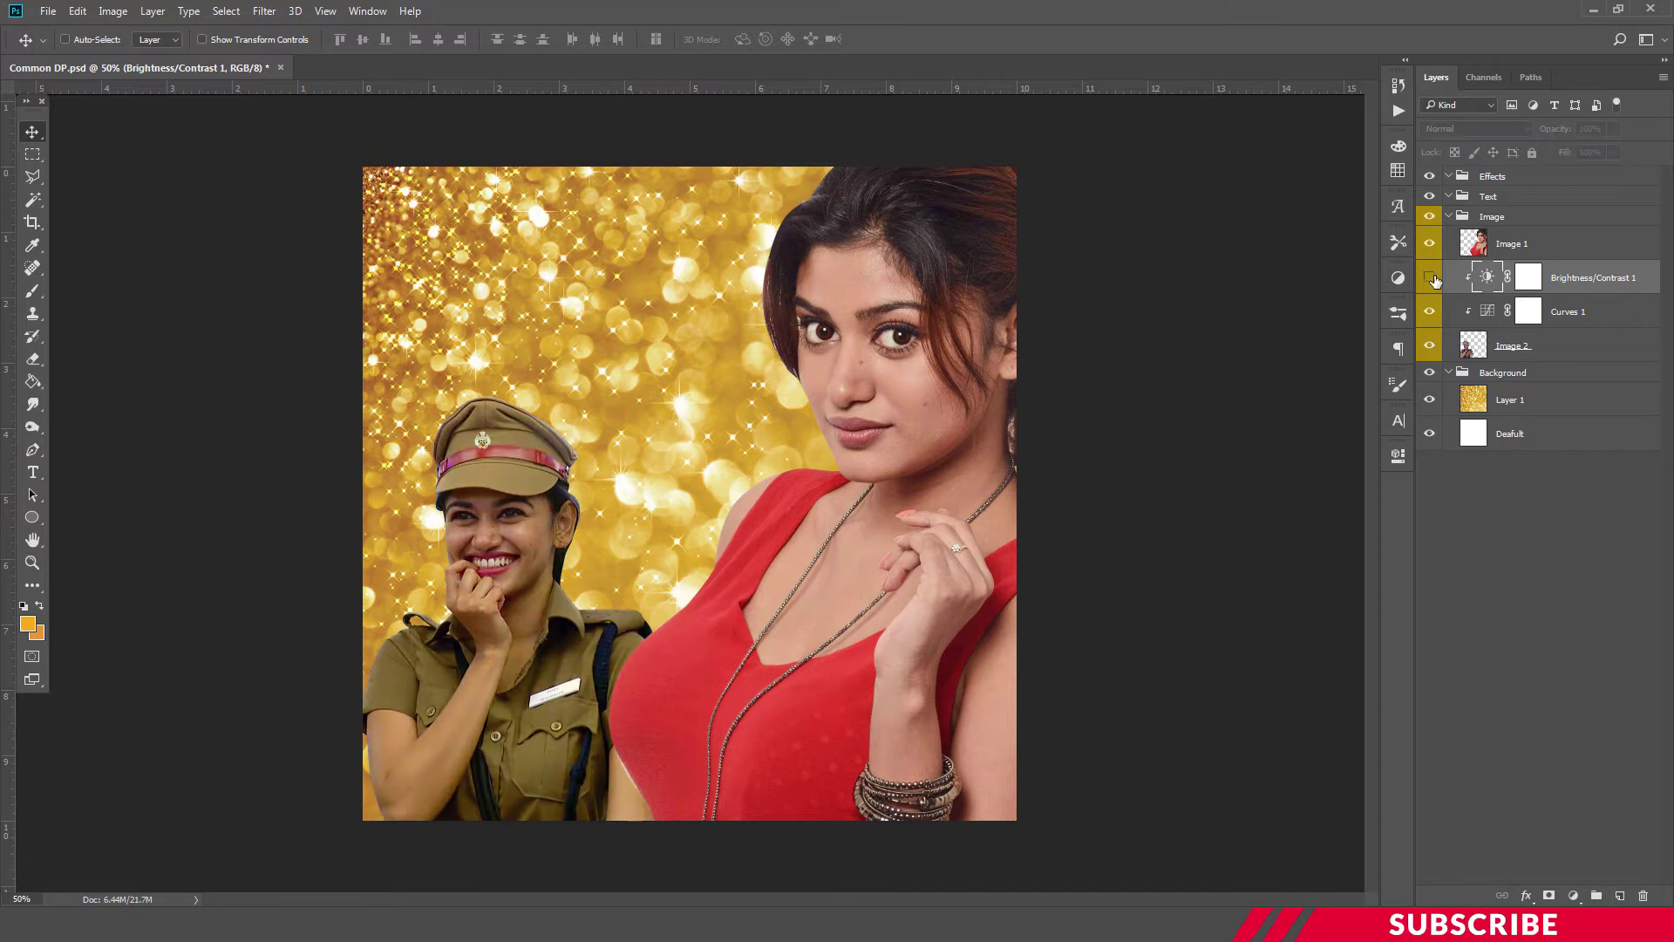
left_click(1430, 277)
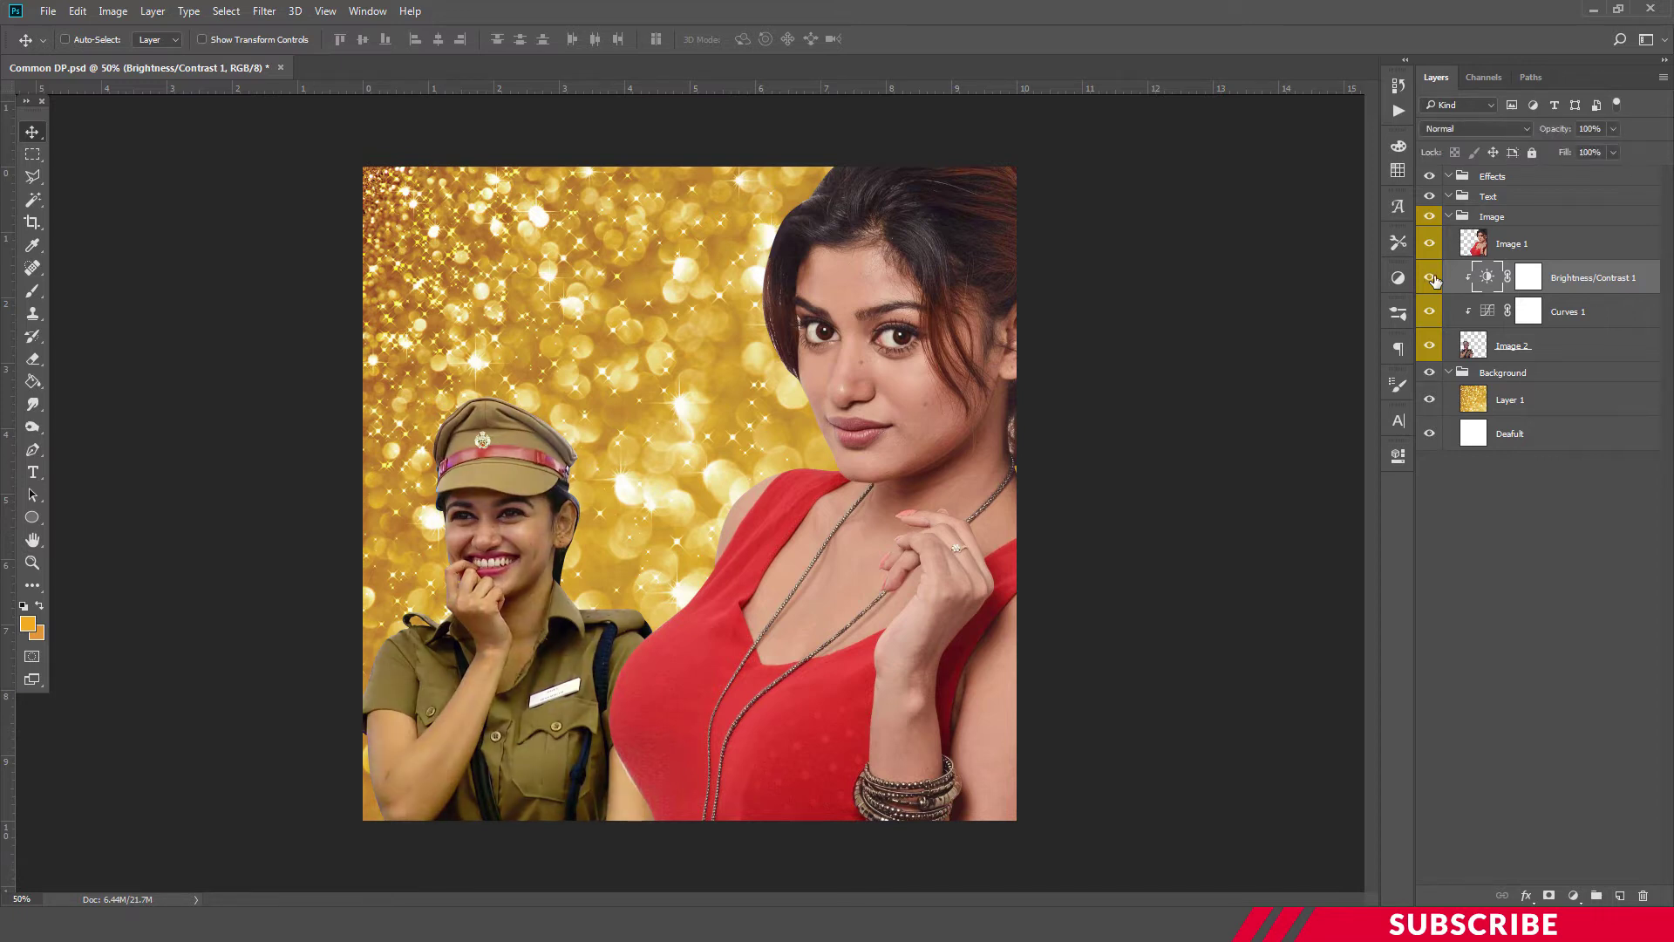
Step: Add a Curves adjustment layer above Image 1 and clip it to that layer
left_click(1590, 247)
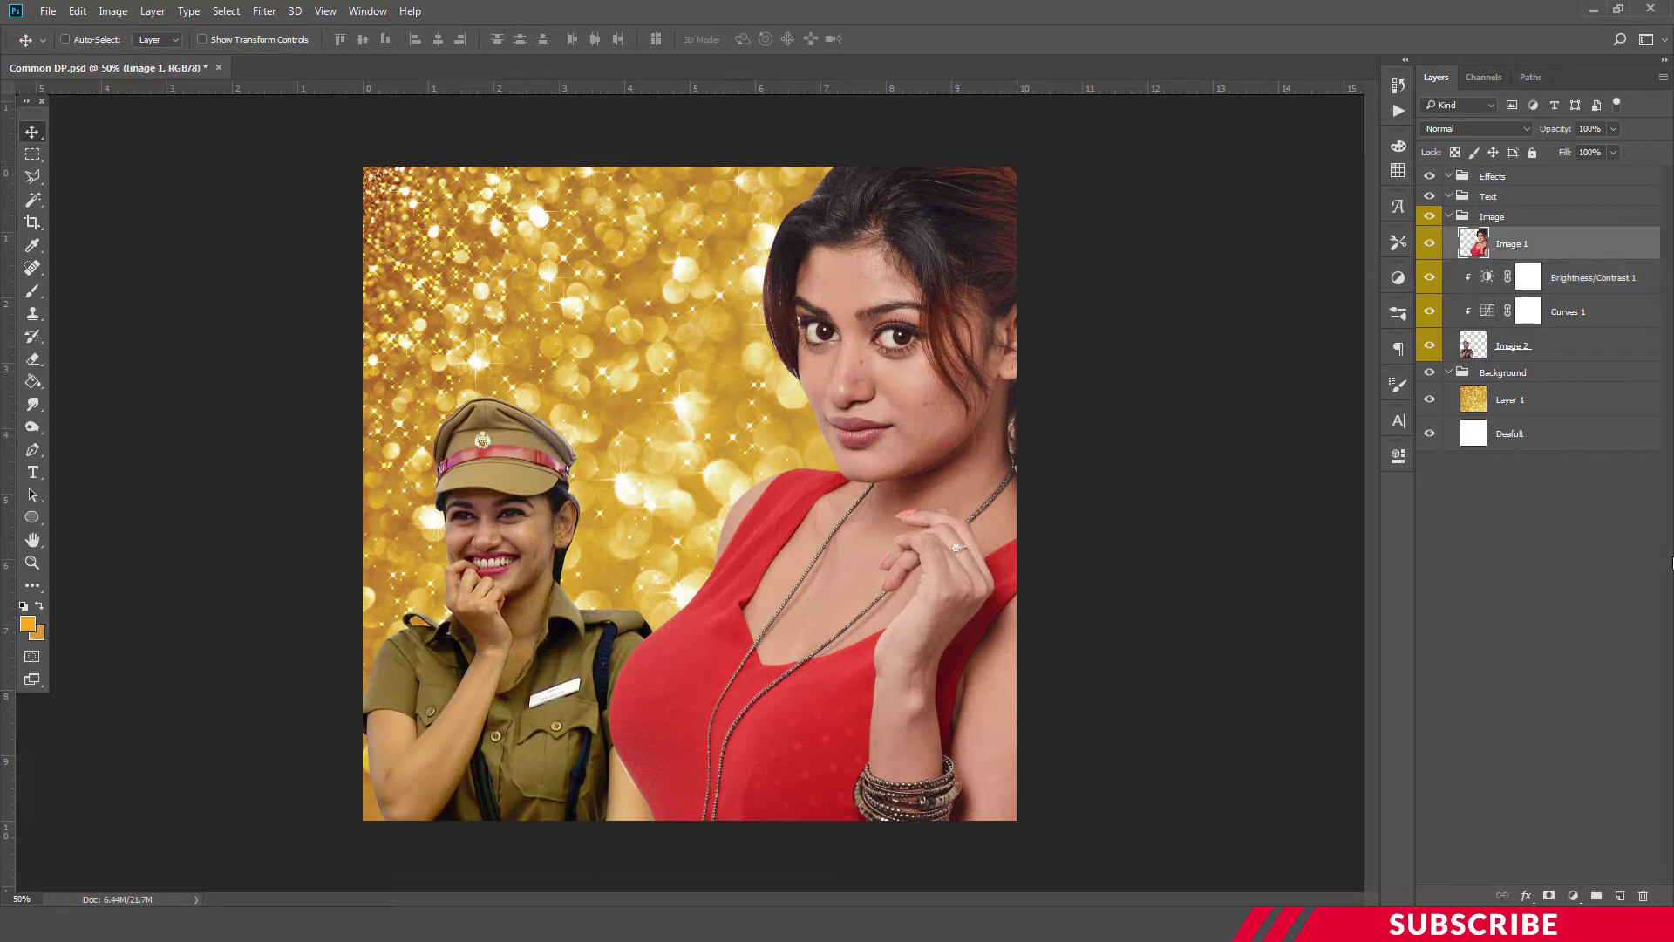
left_click(1573, 896)
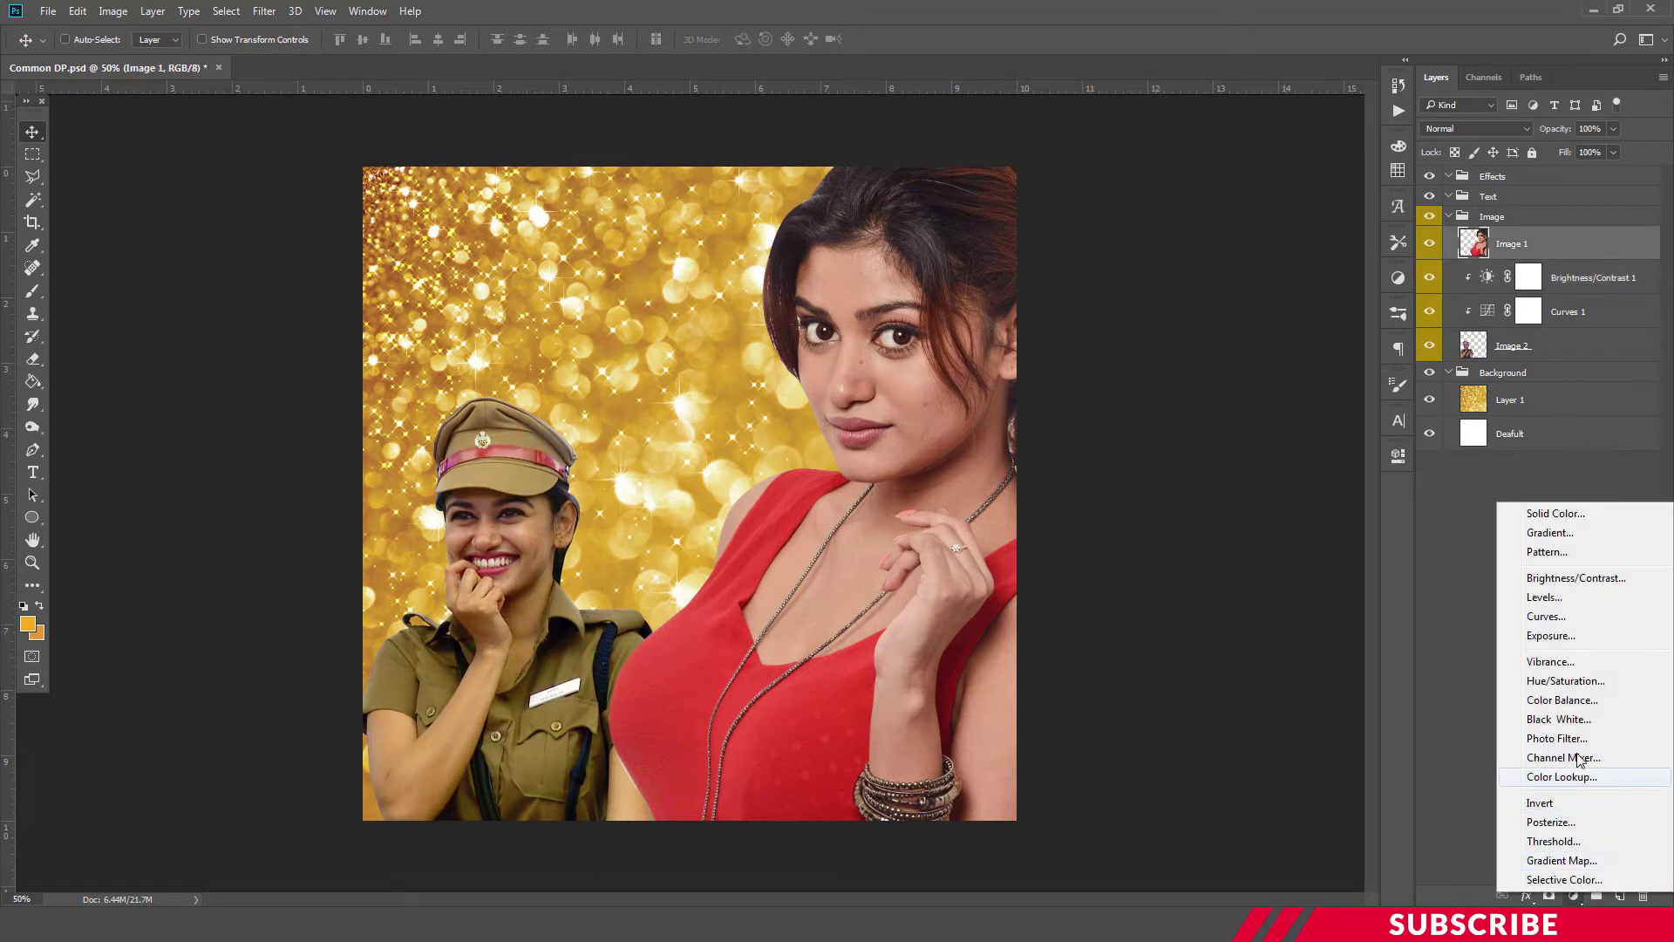
left_click(1556, 618)
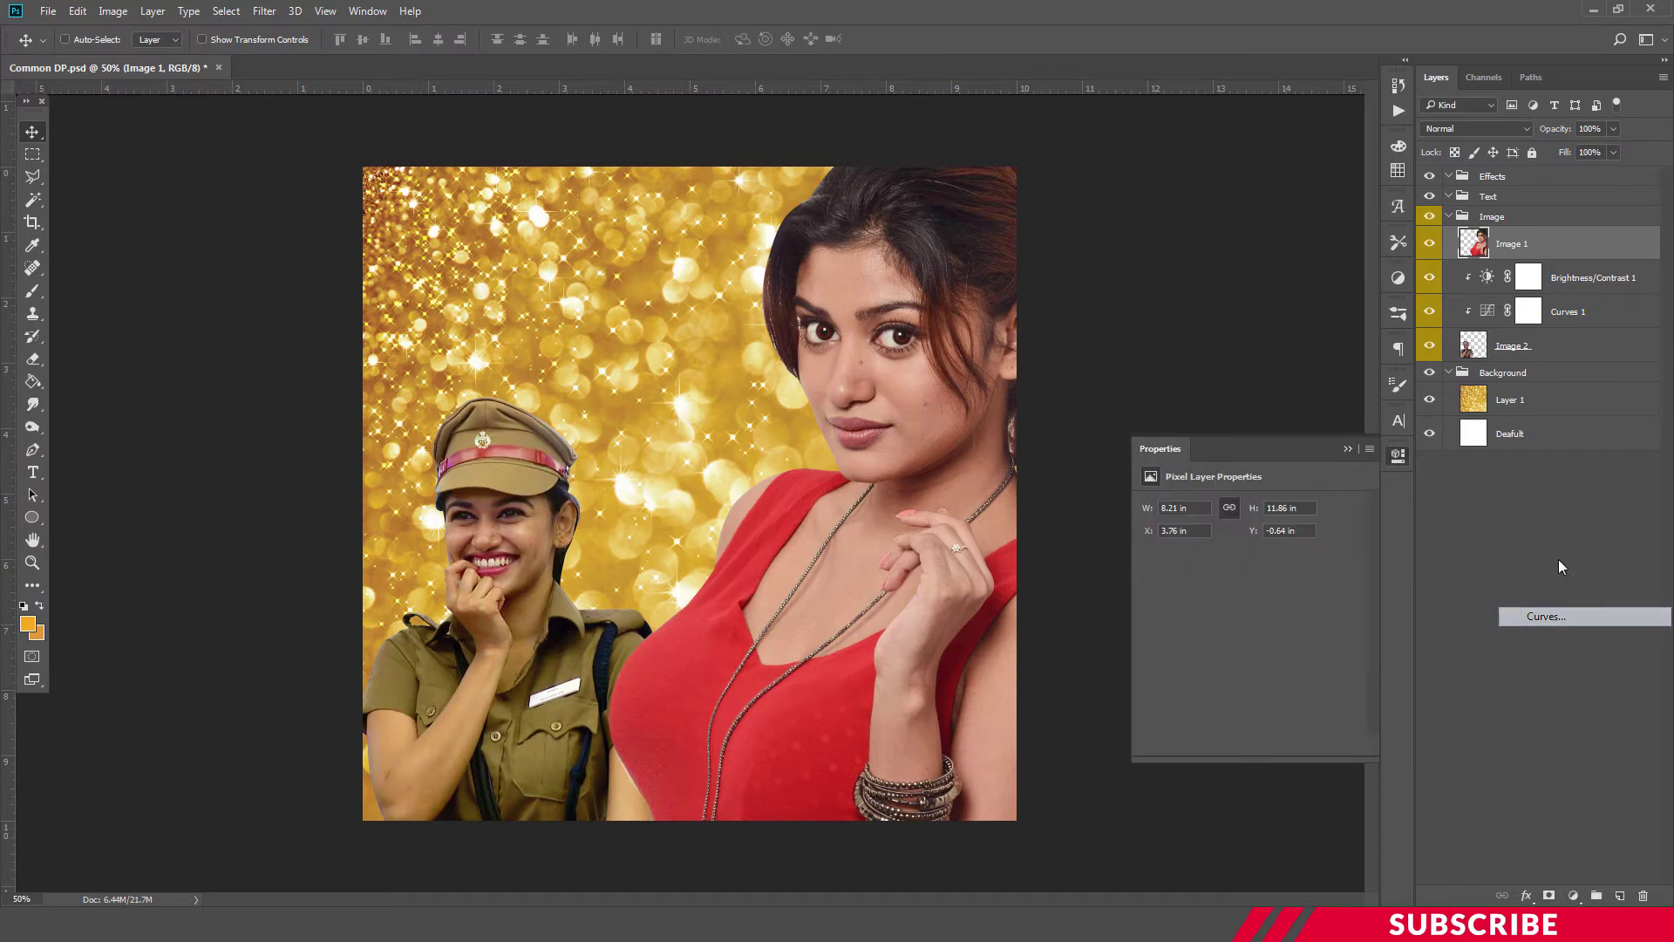
left_click(1399, 455)
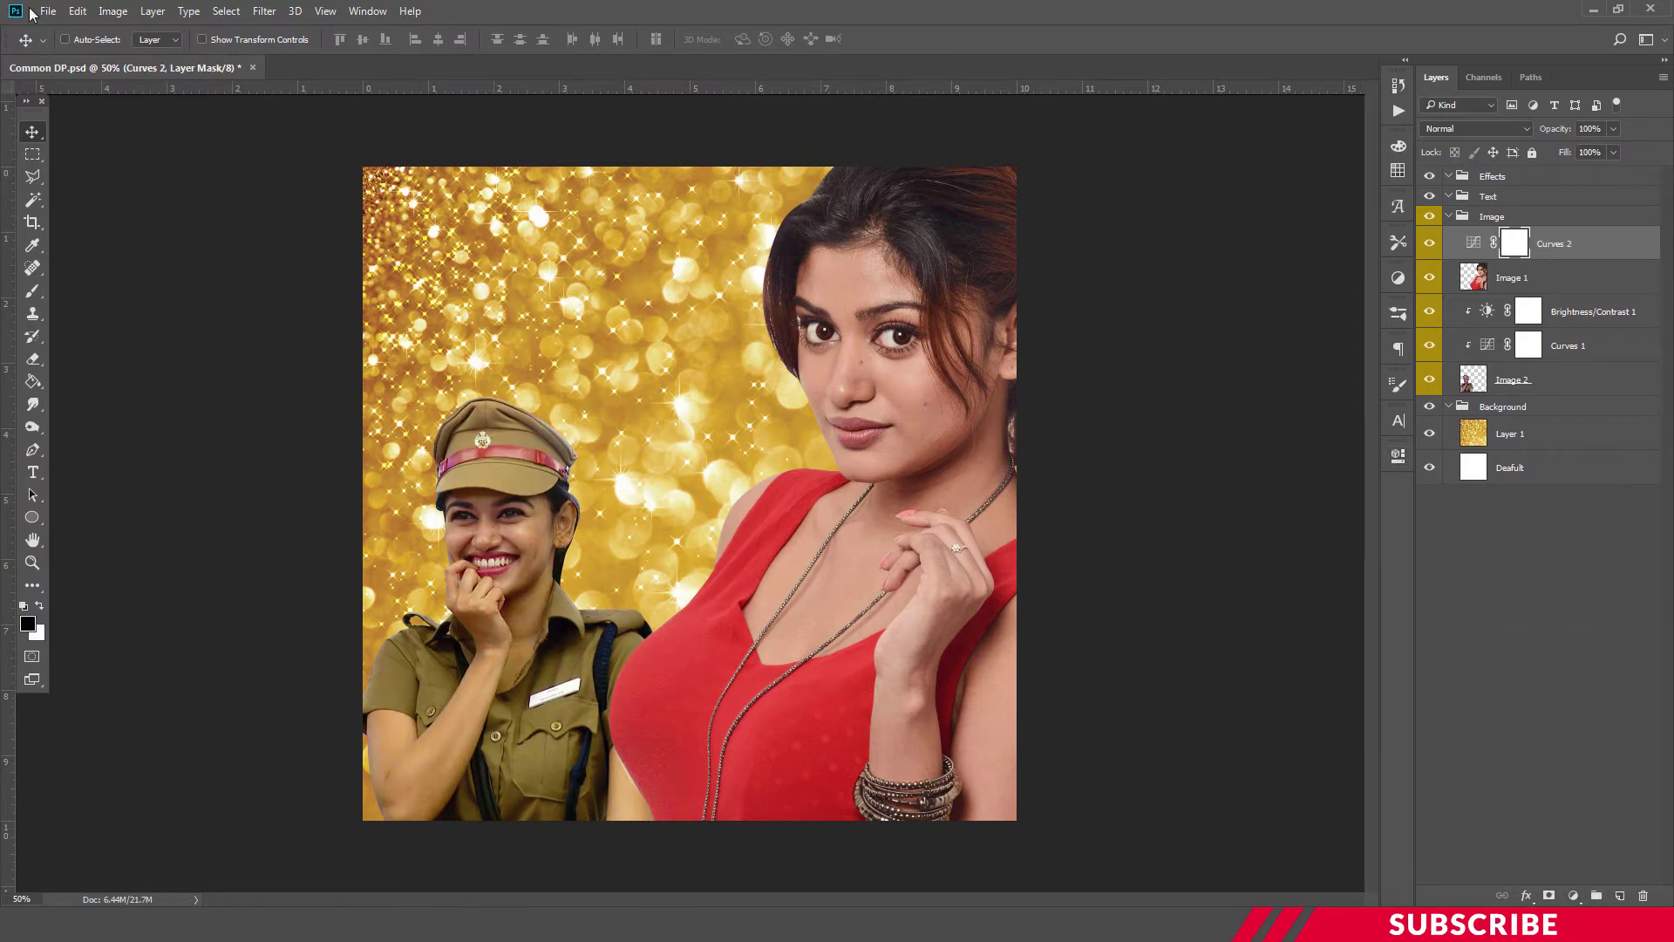
left_click(153, 11)
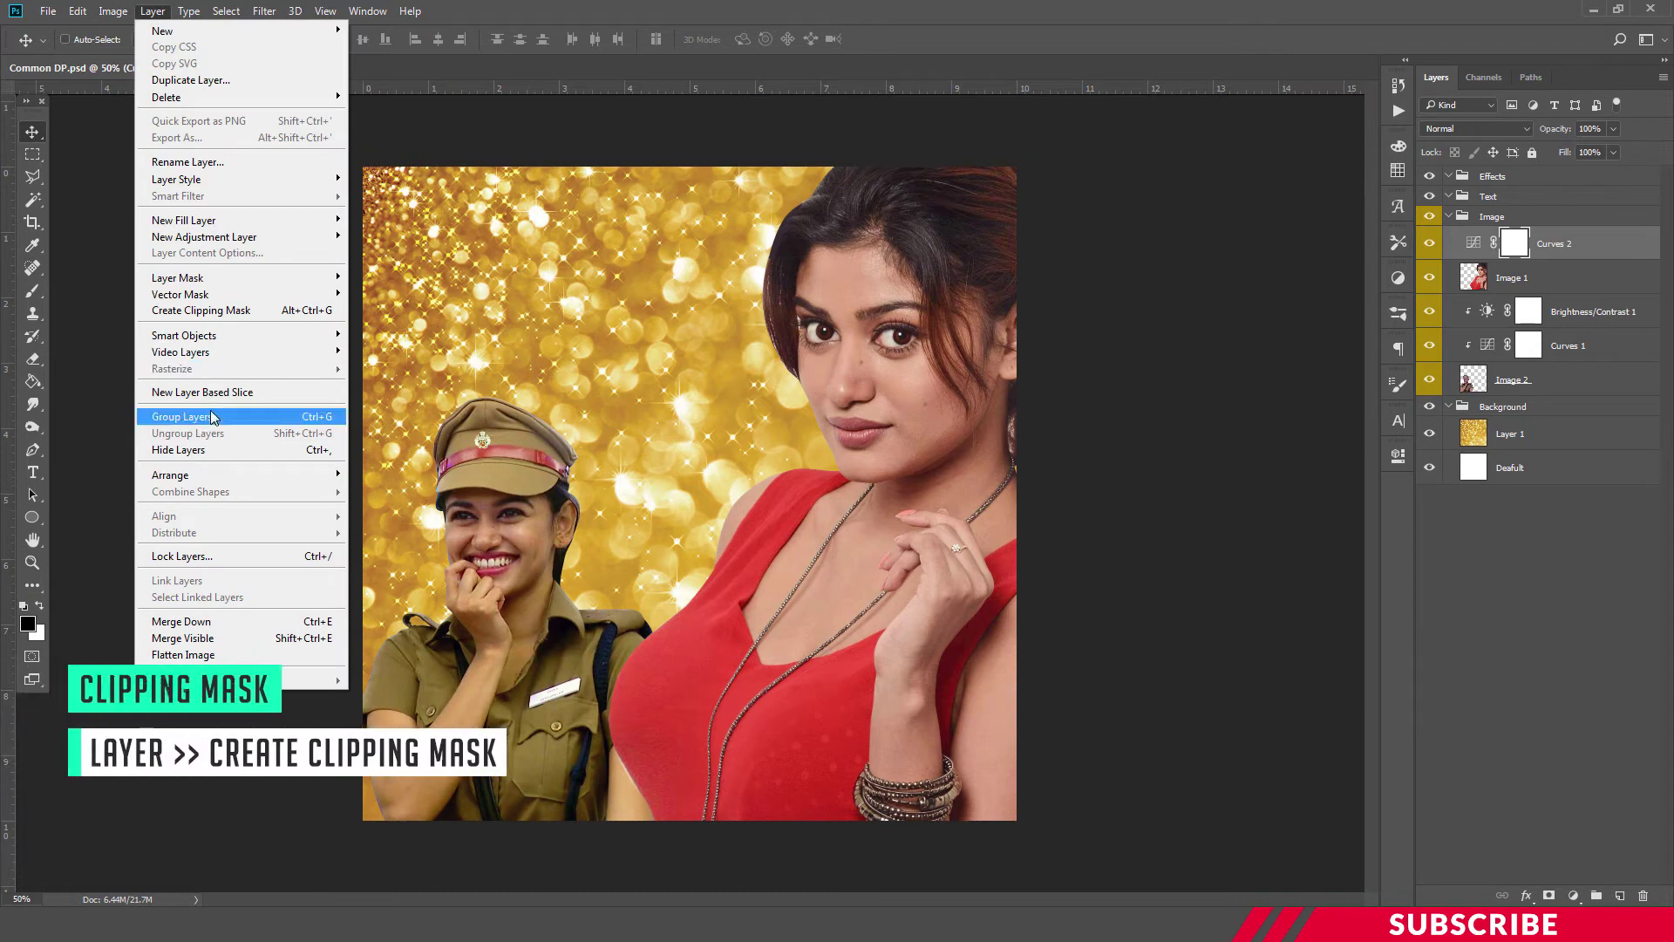
left_click(210, 310)
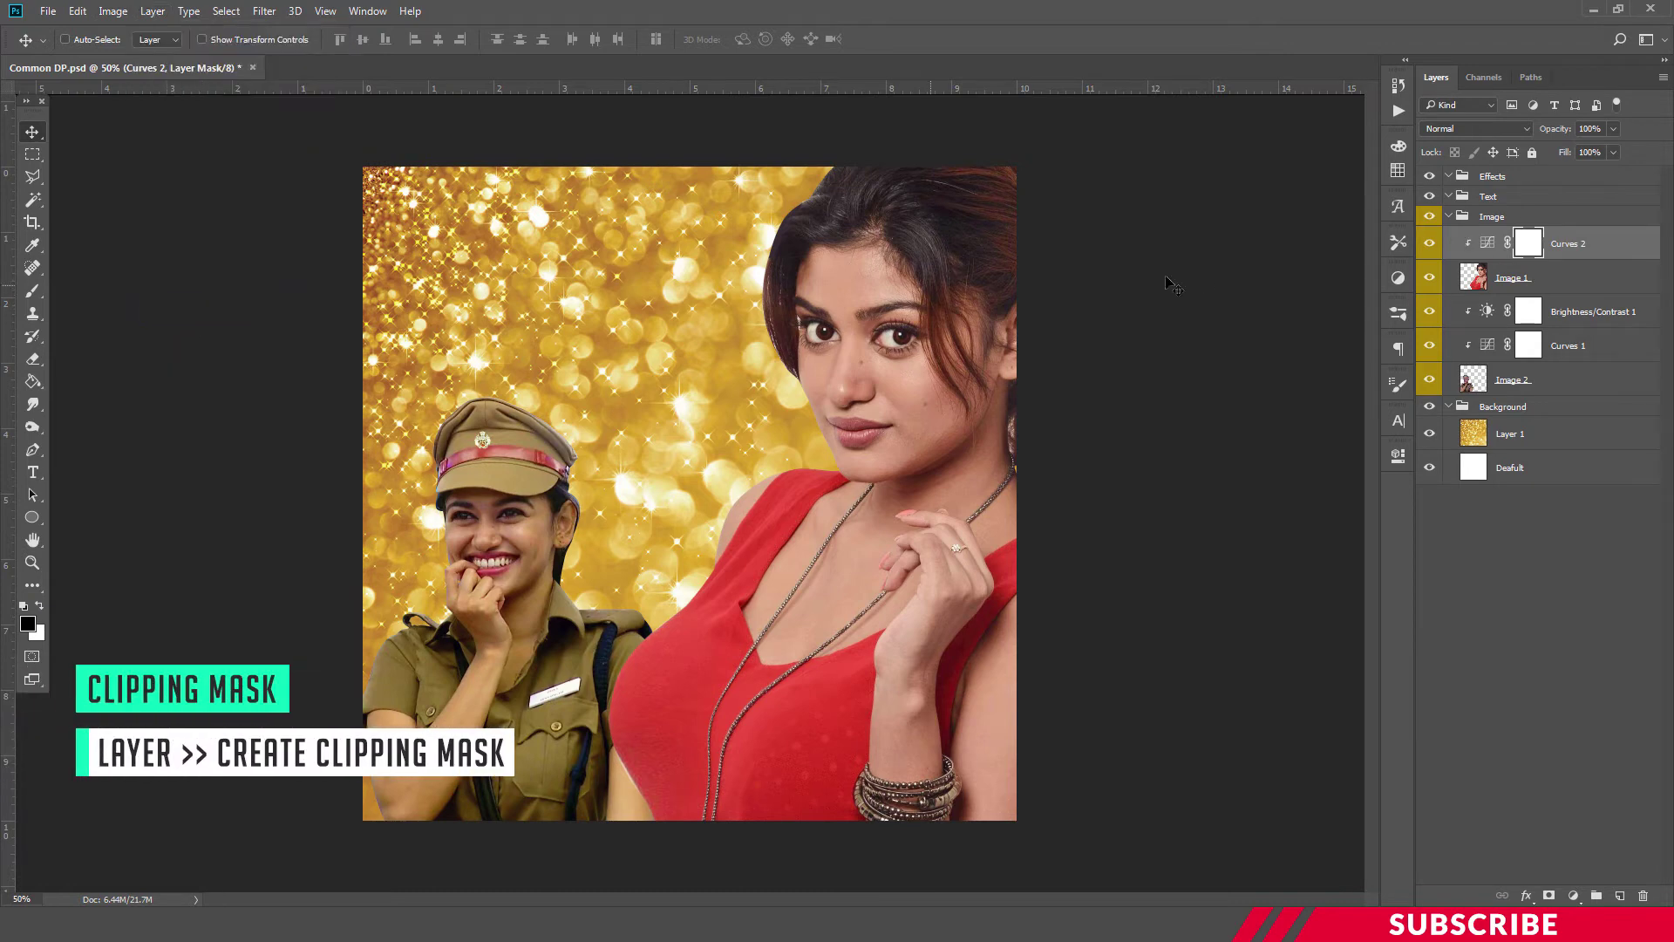
Step: In the Curves 2 Blue channel, shift the black point inward and slightly up, nudge the white point inward, and compare before and after
double_click(1488, 244)
left_click(1210, 531)
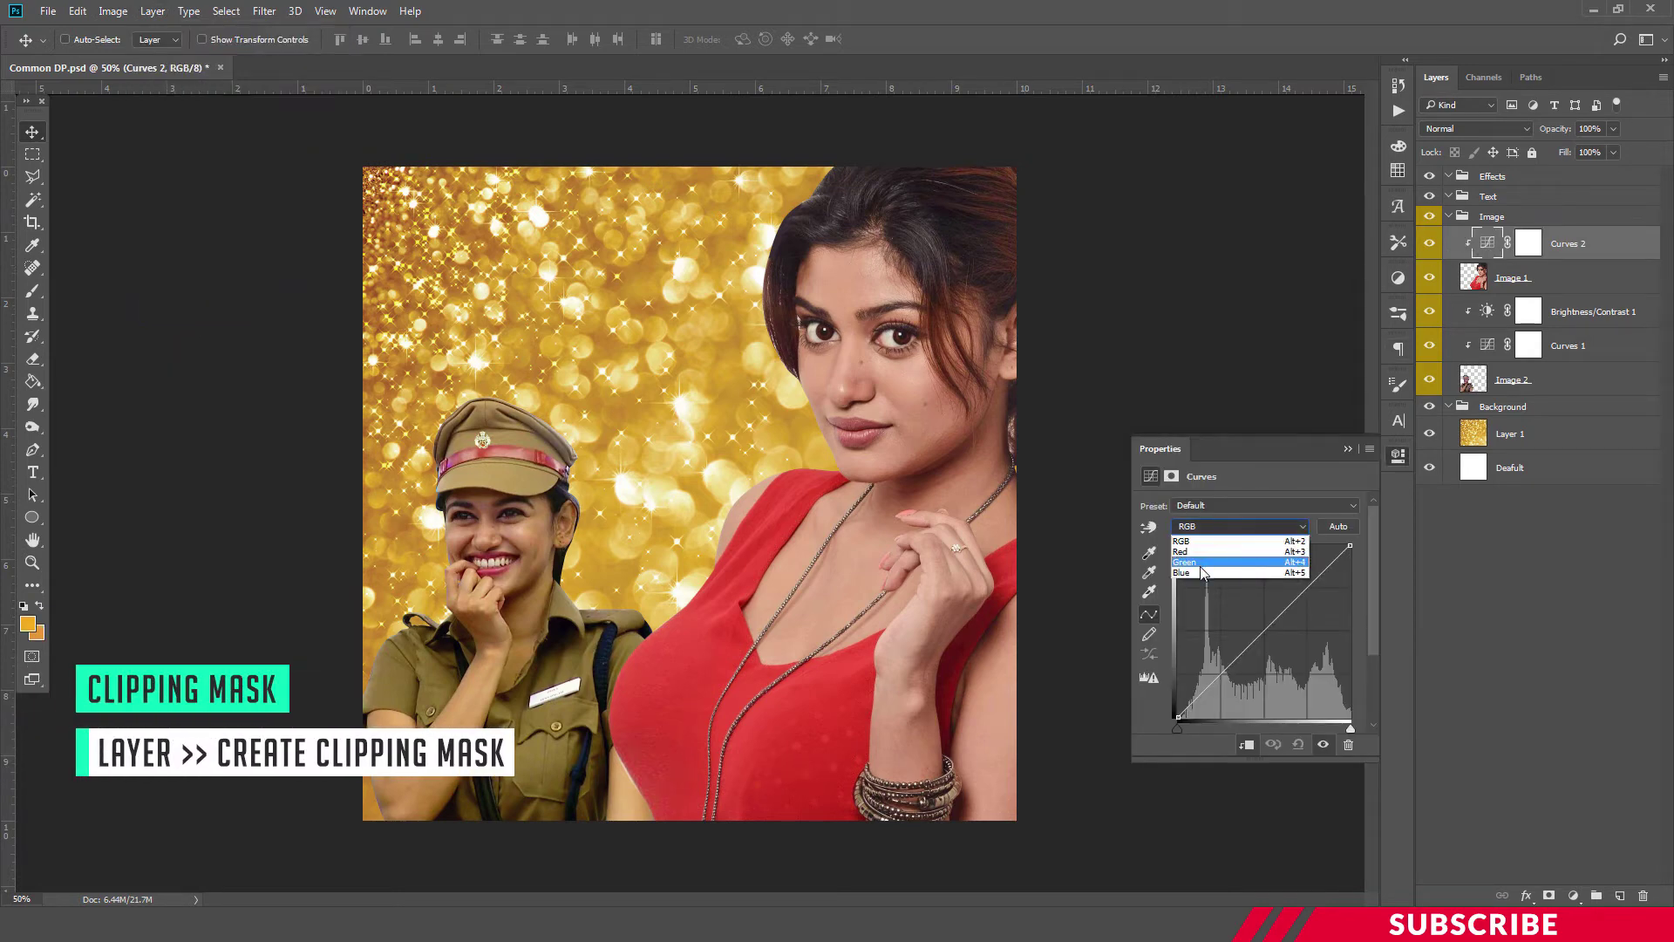
left_click(1200, 573)
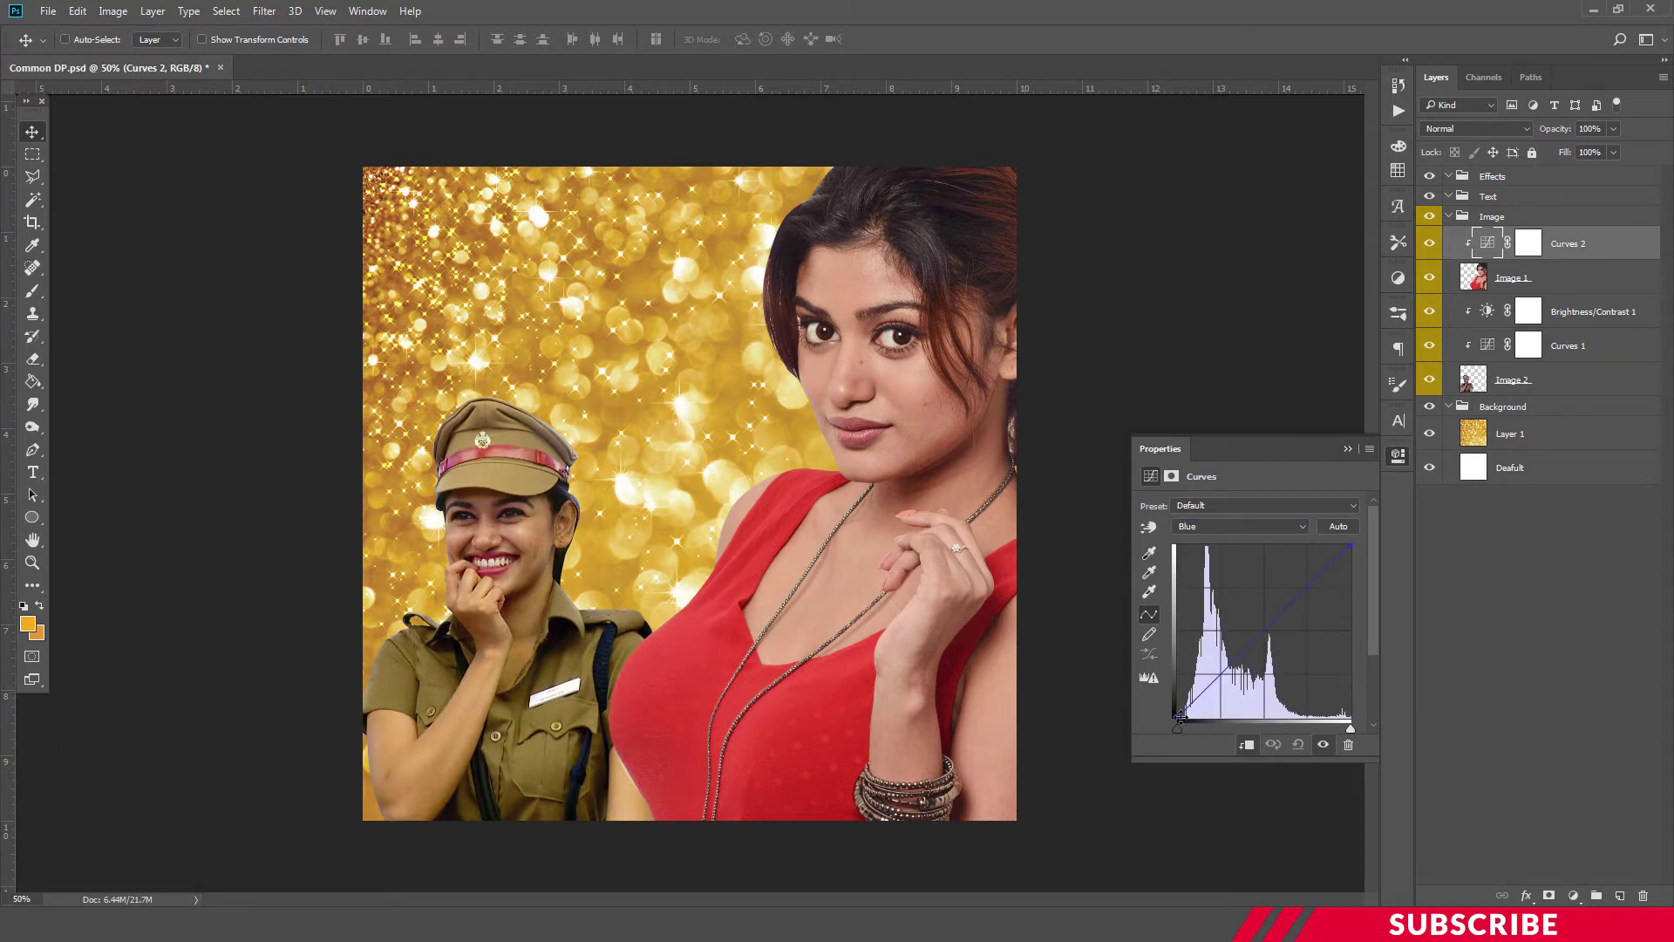
left_click_drag(1180, 716, 1210, 712)
left_click_drag(1352, 548, 1349, 548)
left_click(1393, 462)
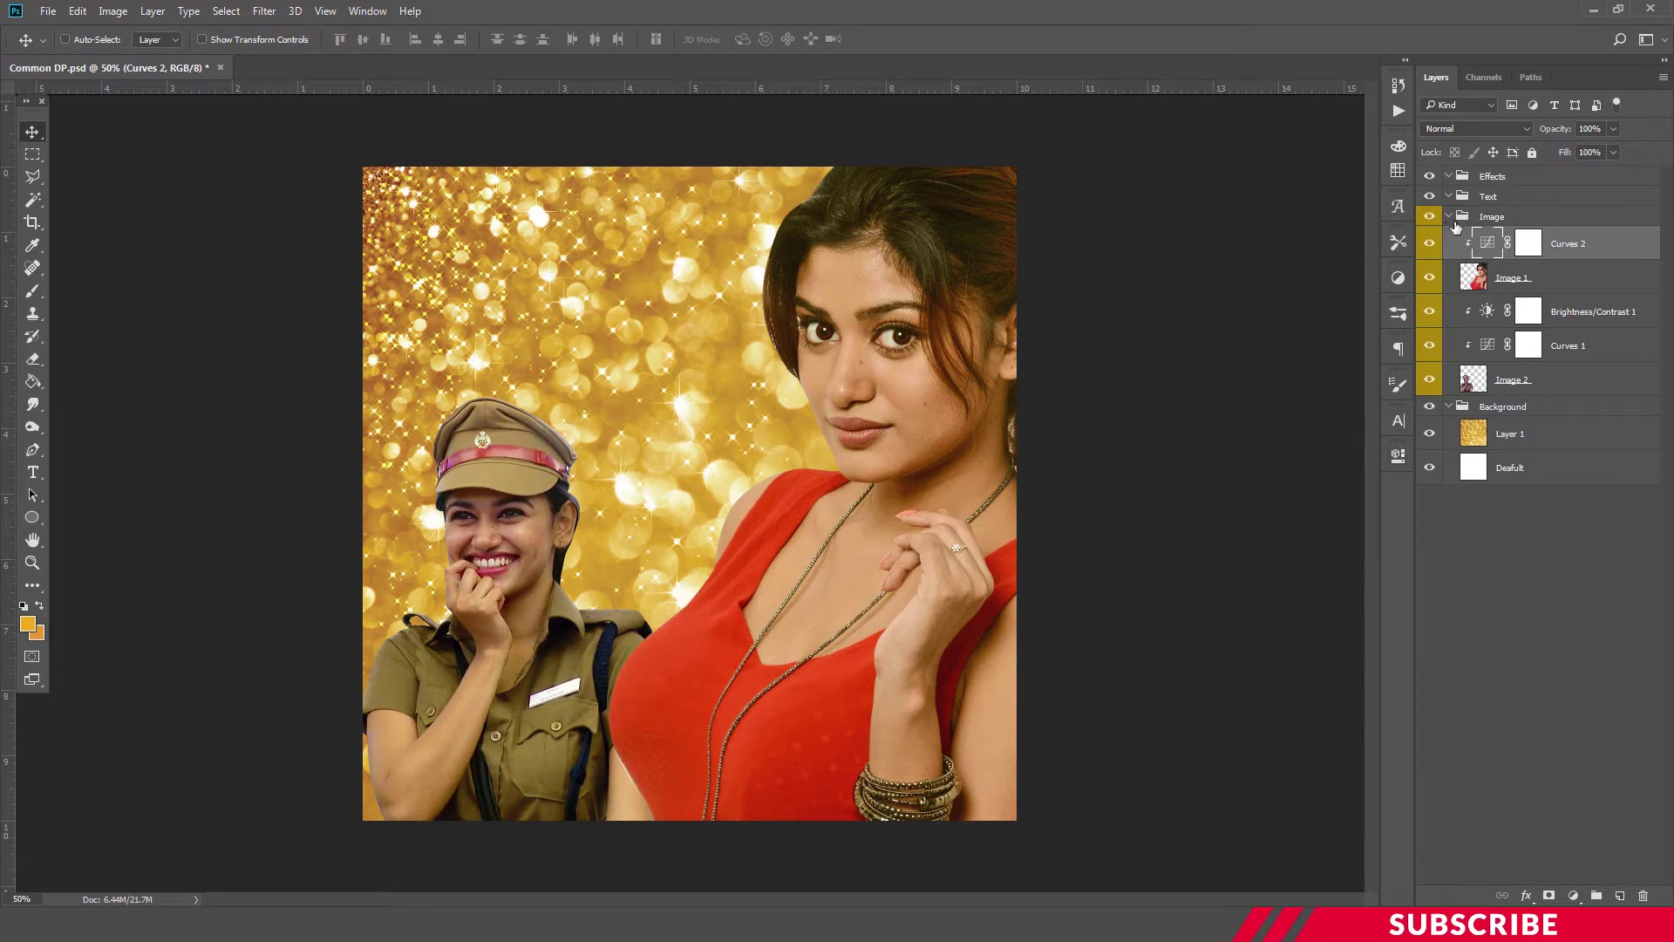
left_click(1431, 244)
left_click(1431, 244)
Step: Collapse the Image and Background groups and add a new empty layer inside the Text group
left_click(1491, 216)
left_click(1451, 216)
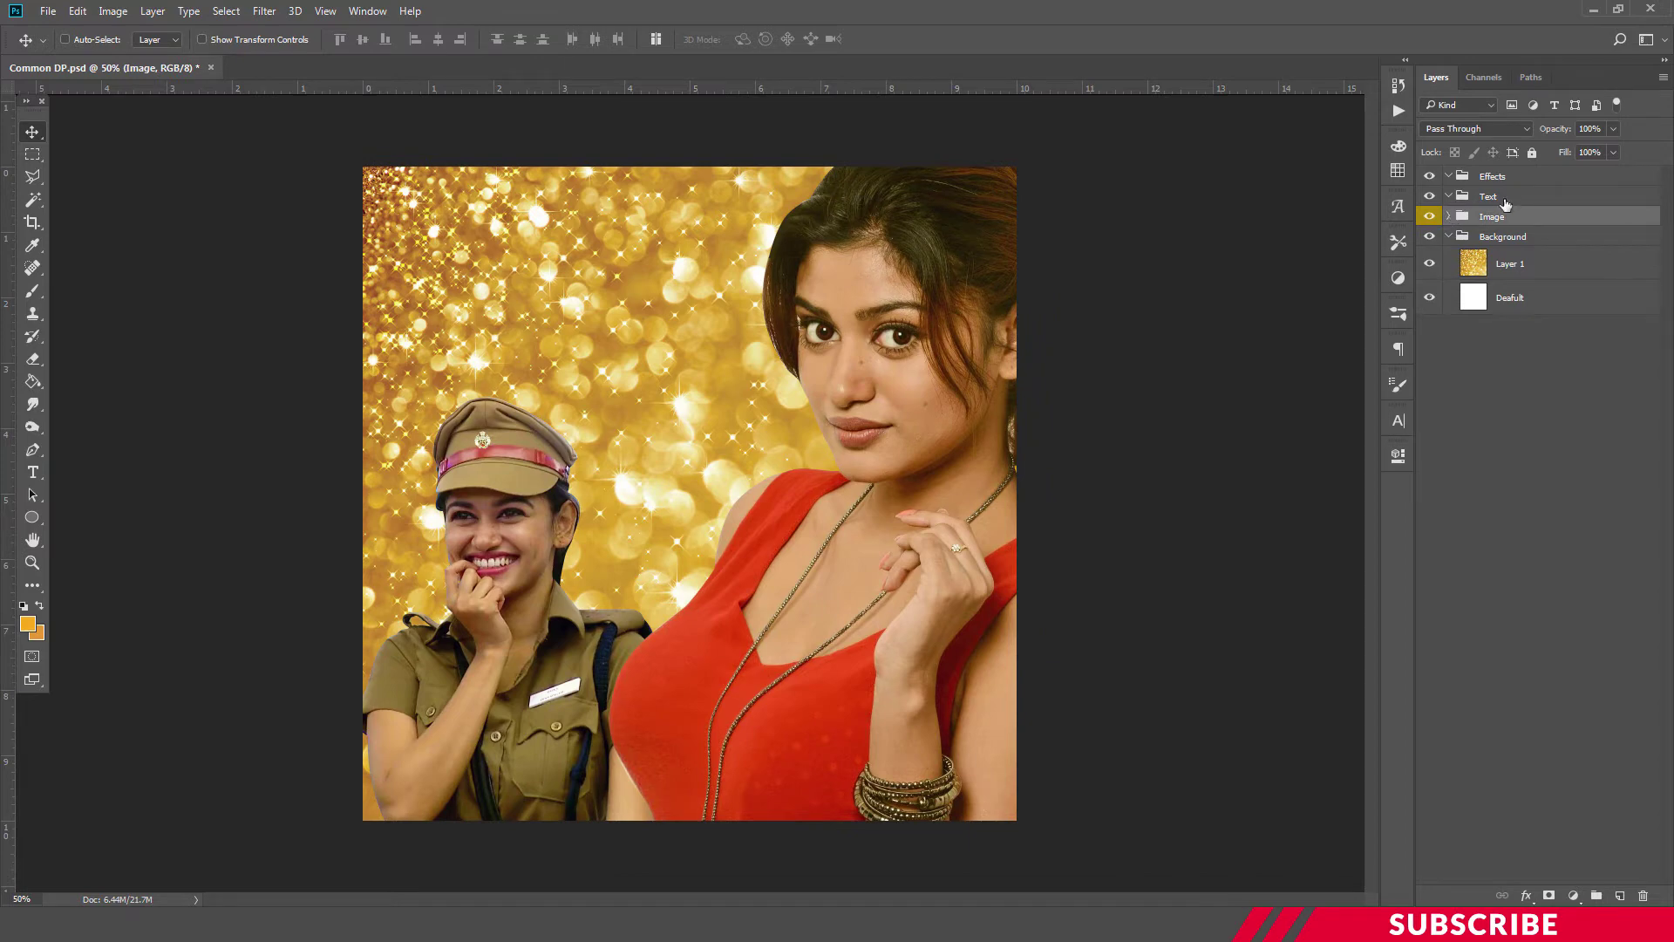
left_click(1493, 197)
left_click(1449, 237)
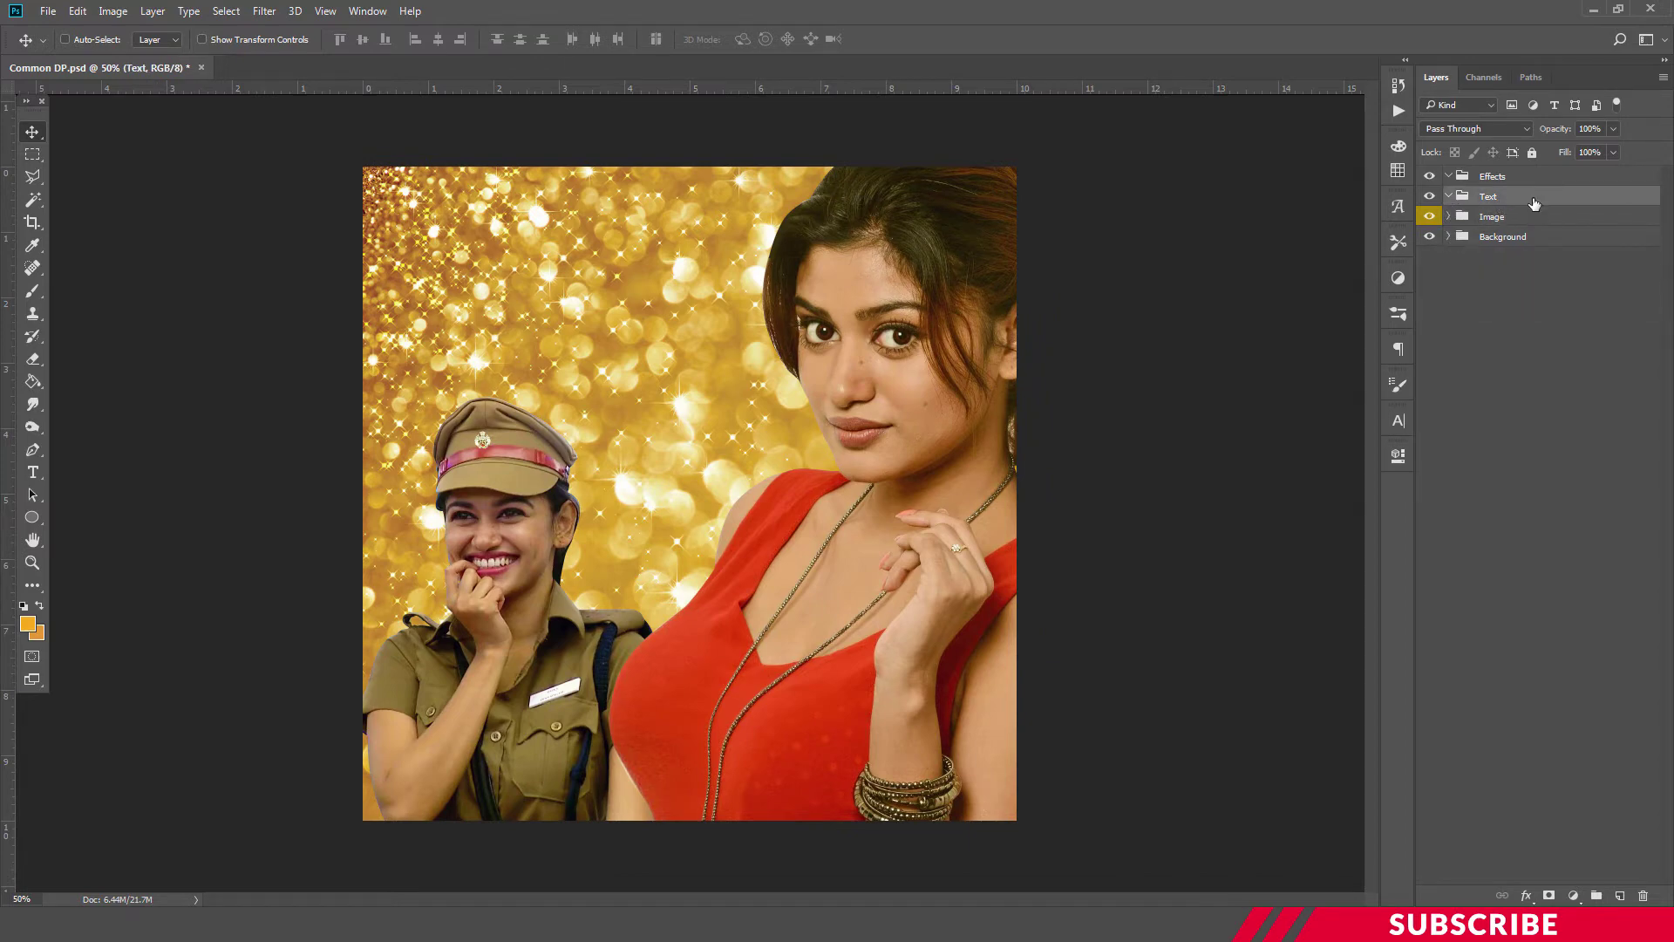
left_click(1621, 896)
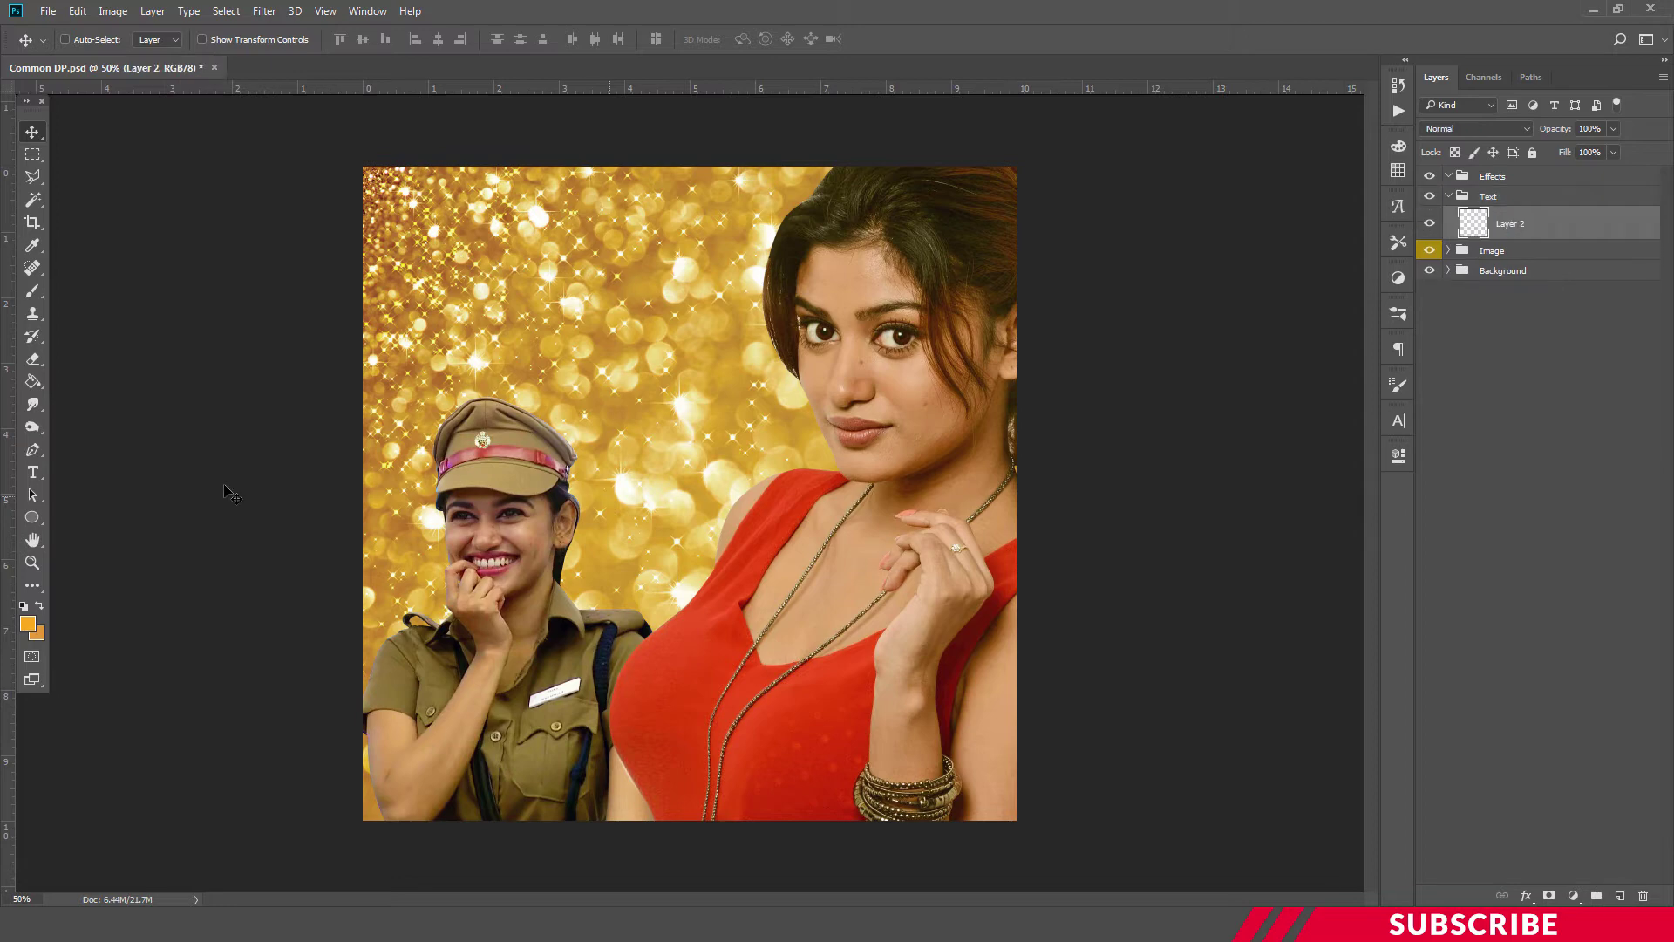
Step: Set the foreground color to dark brown #2a2313
left_click(29, 624)
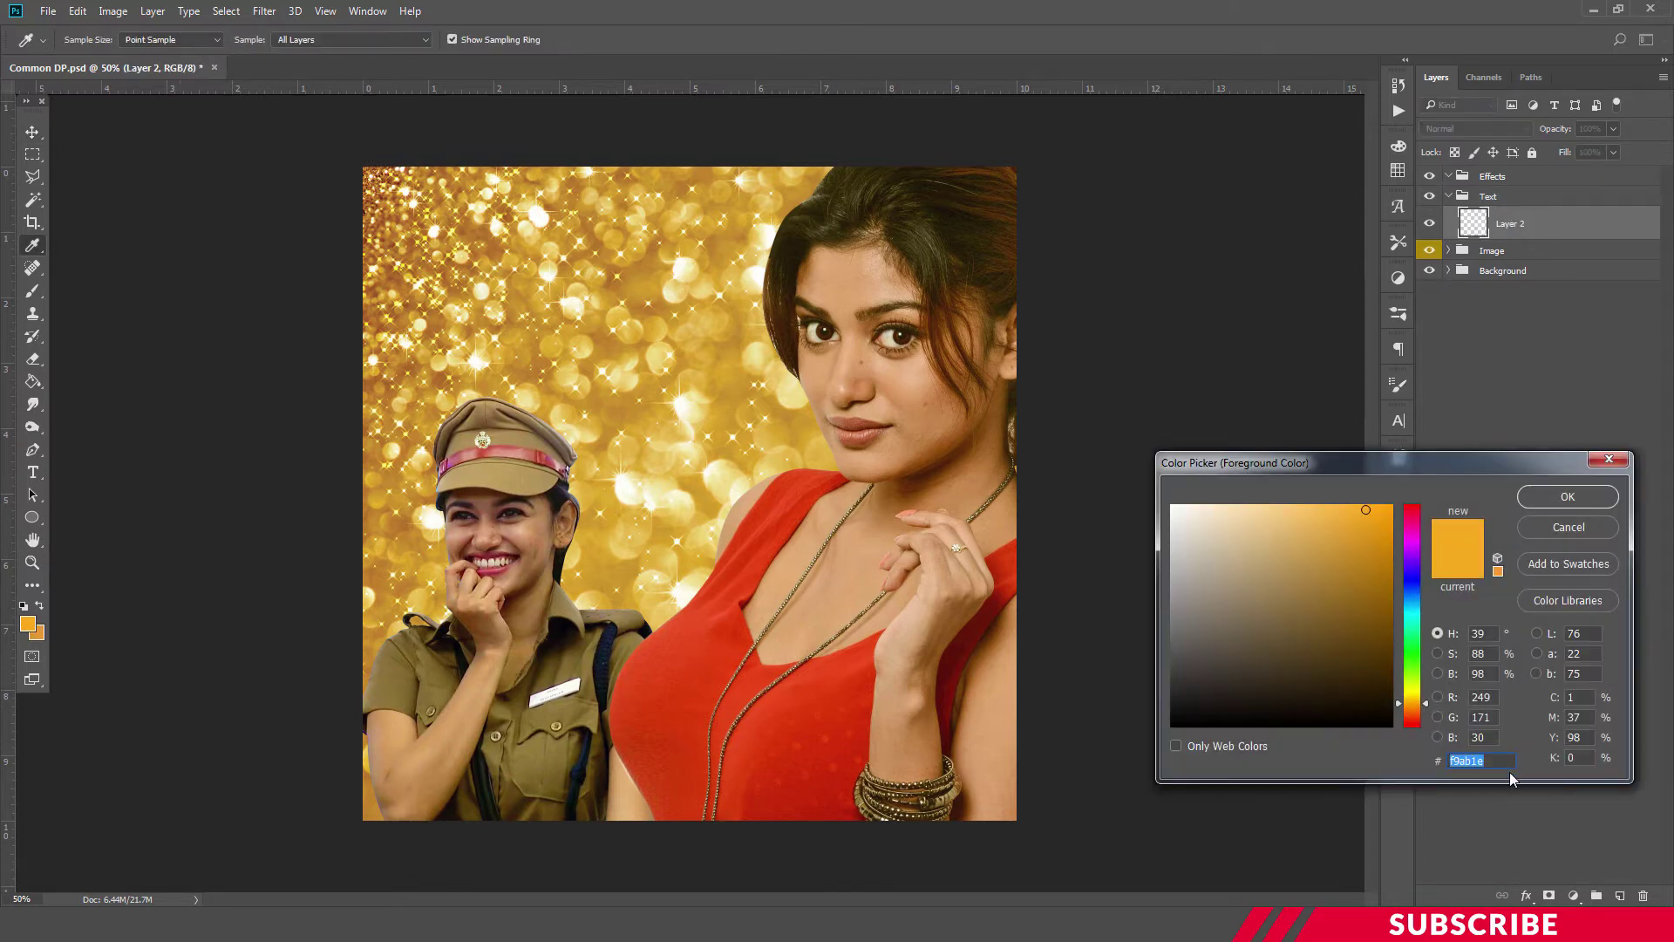
type("2a")
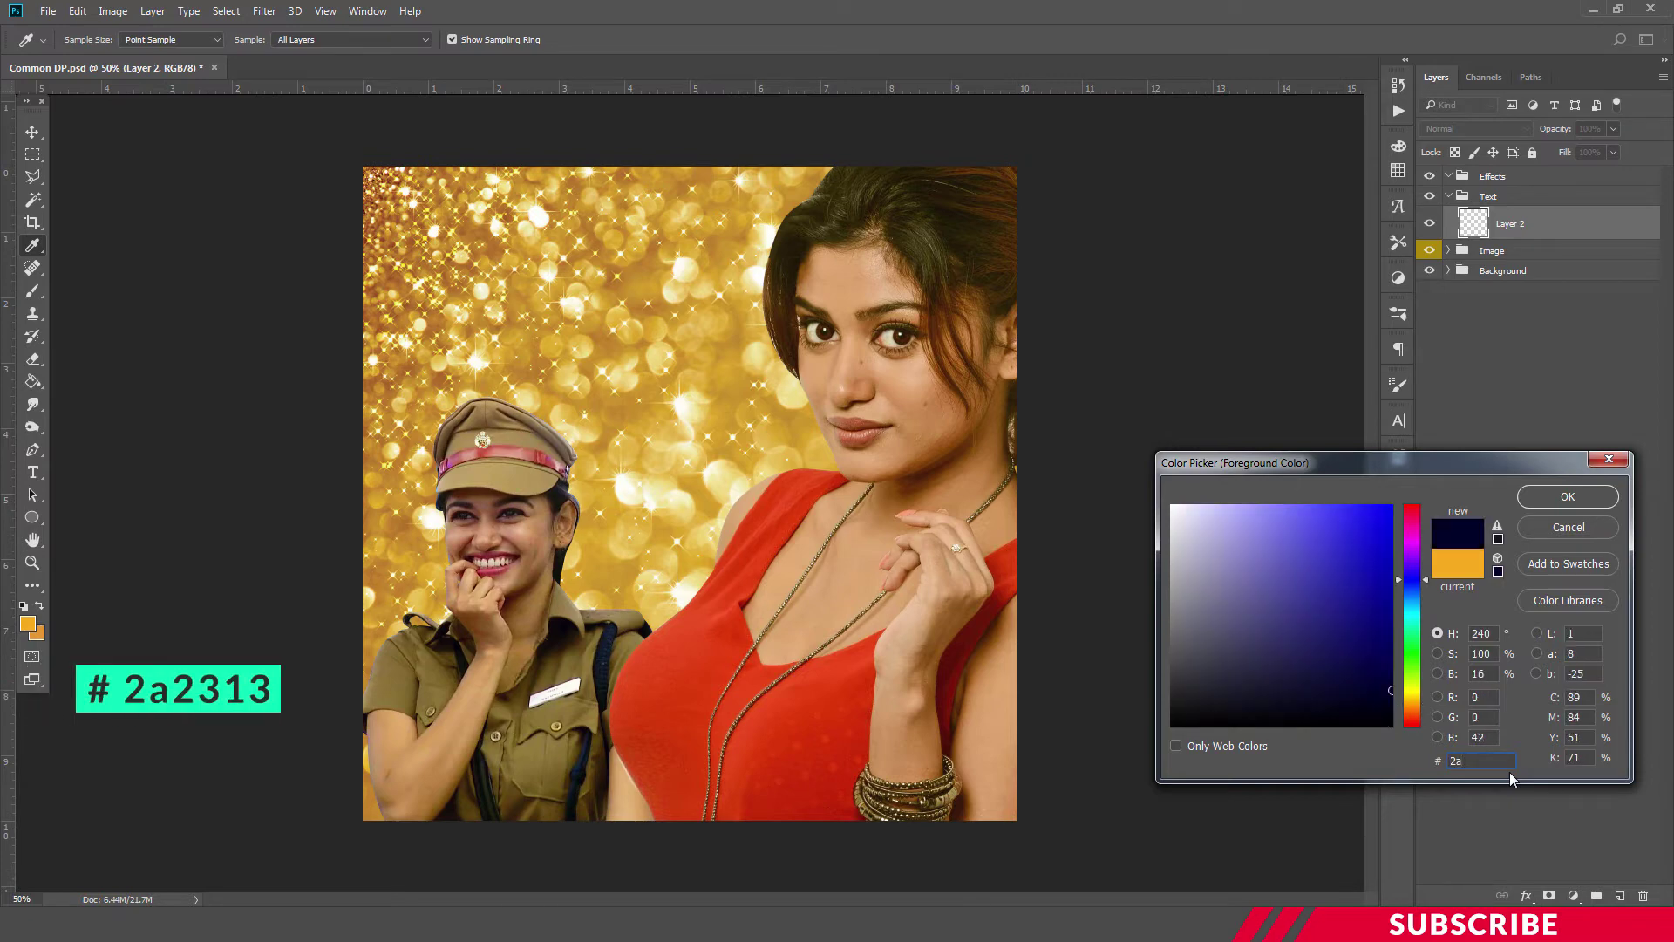
type("2313")
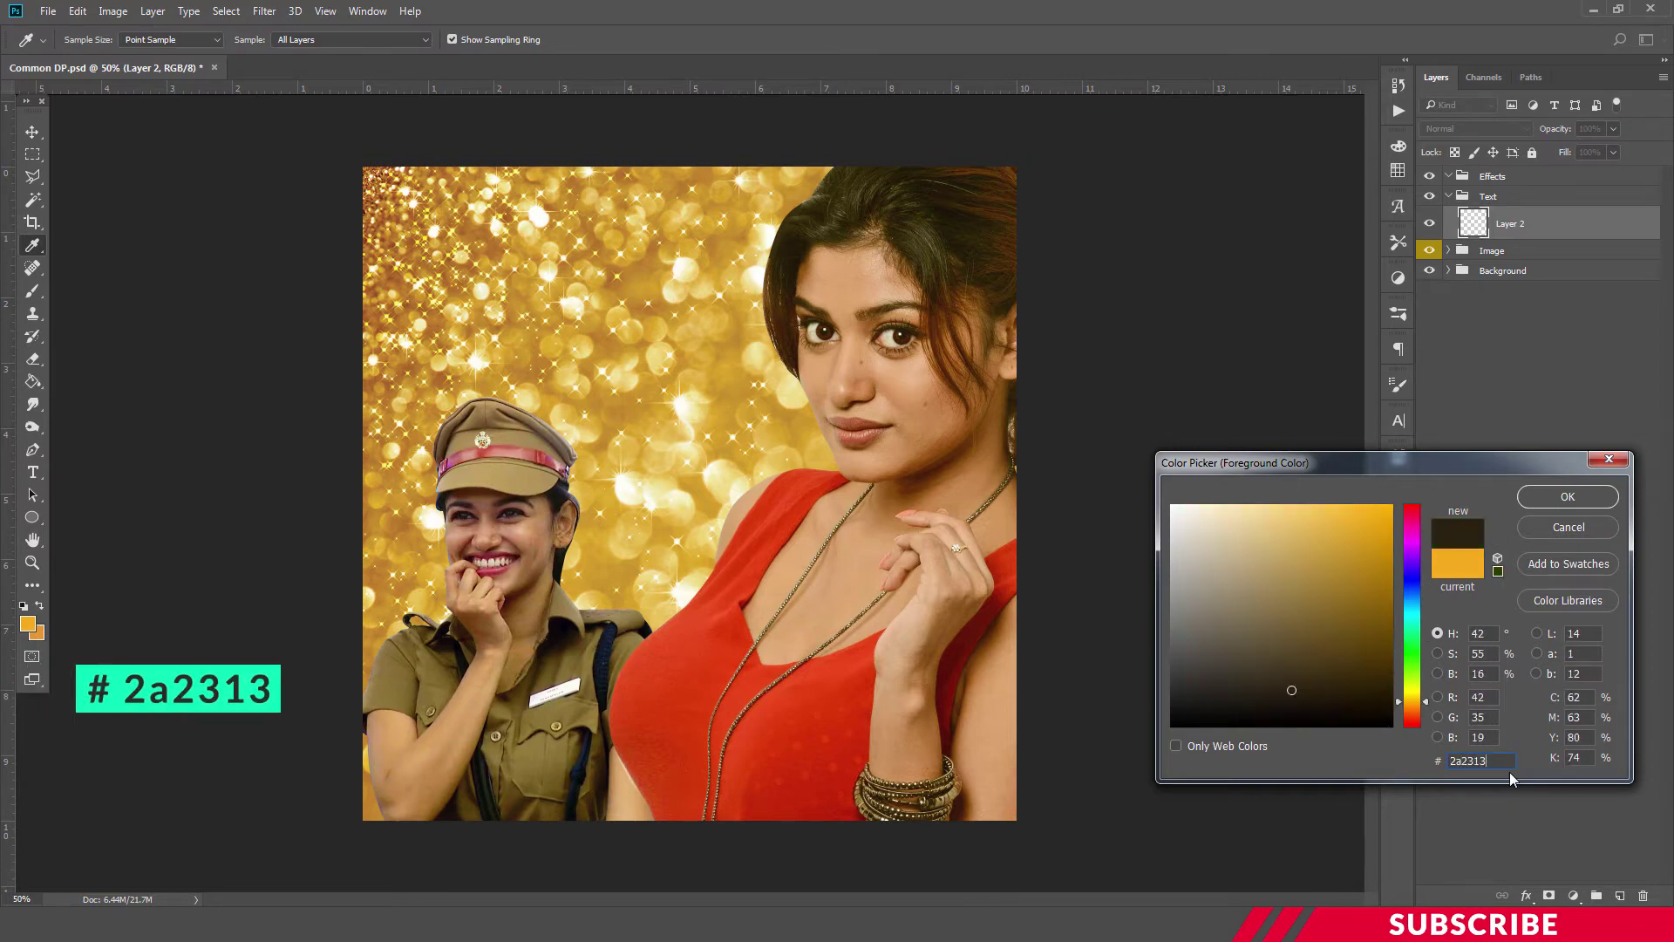
left_click(1568, 496)
key("v")
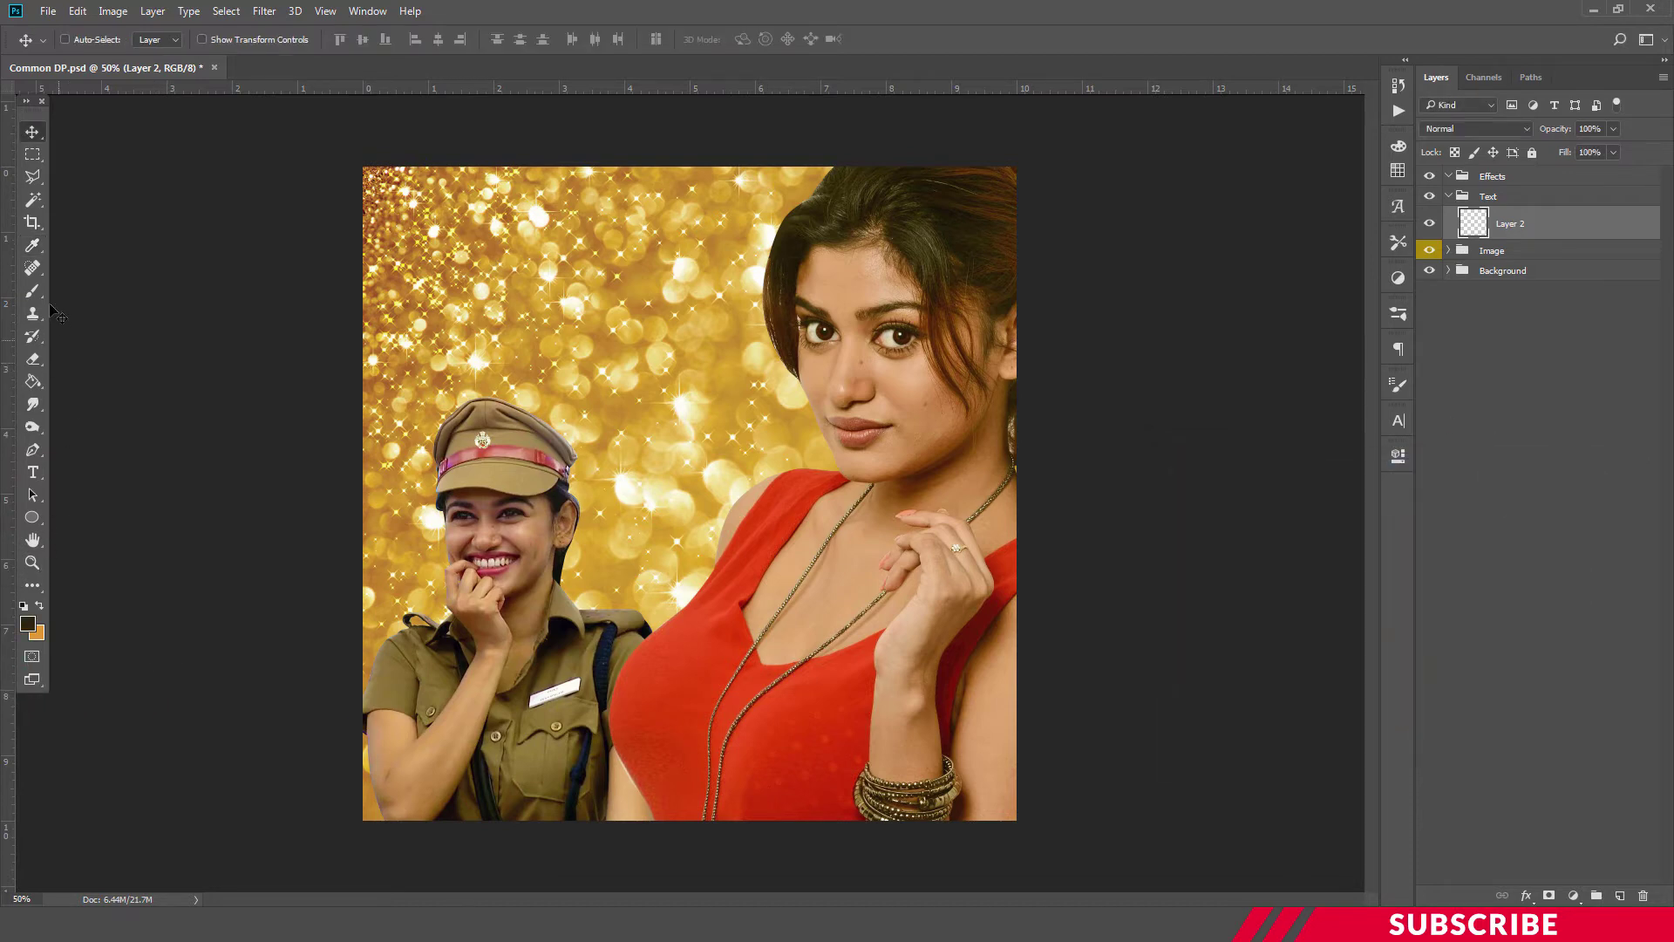
Step: Add the title OVIYA on the gold background above the police portrait in Eurostile LT Bold Italic at 108 pt
key("t")
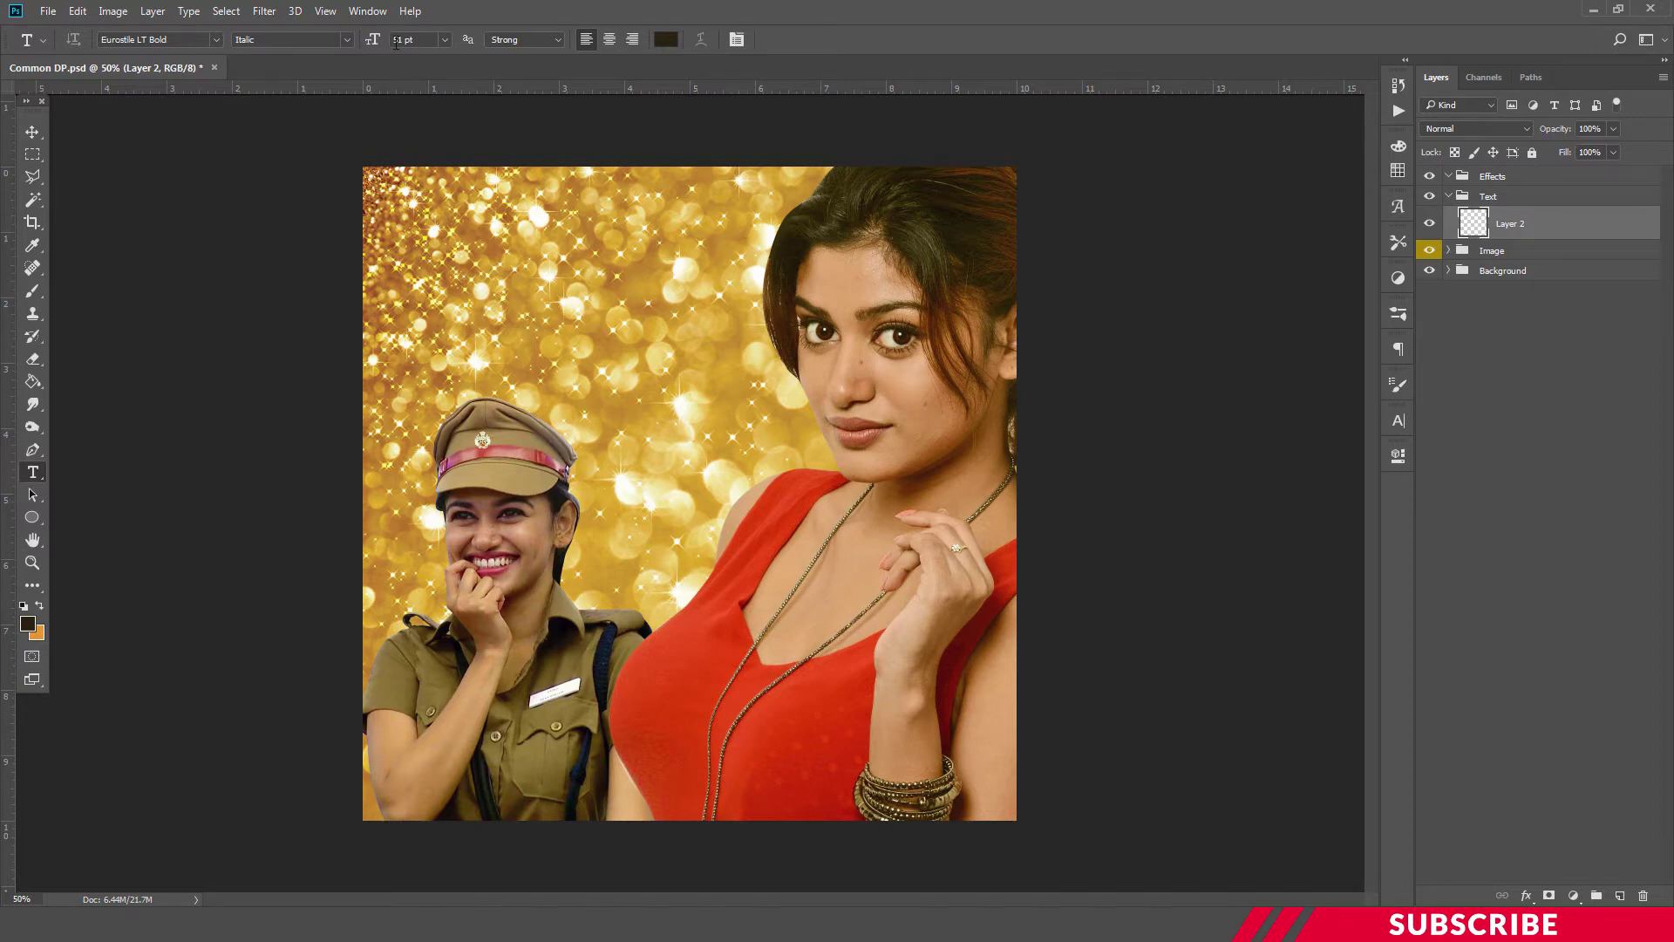
left_click(444, 40)
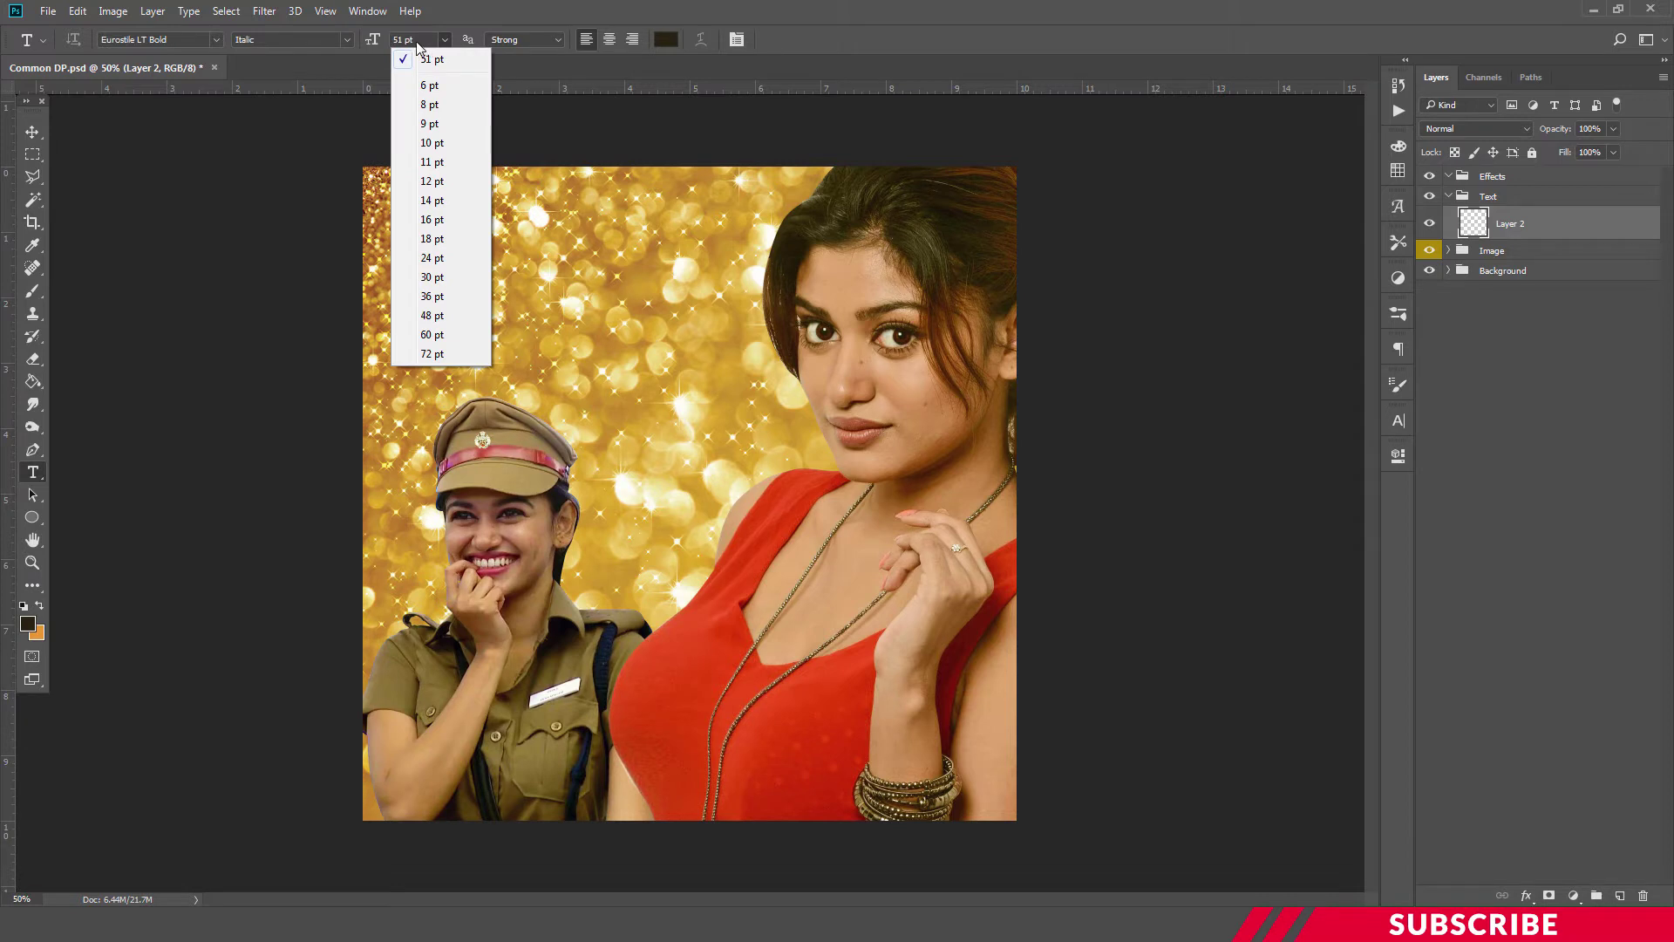
left_click(417, 45)
left_click_drag(420, 40, 390, 41)
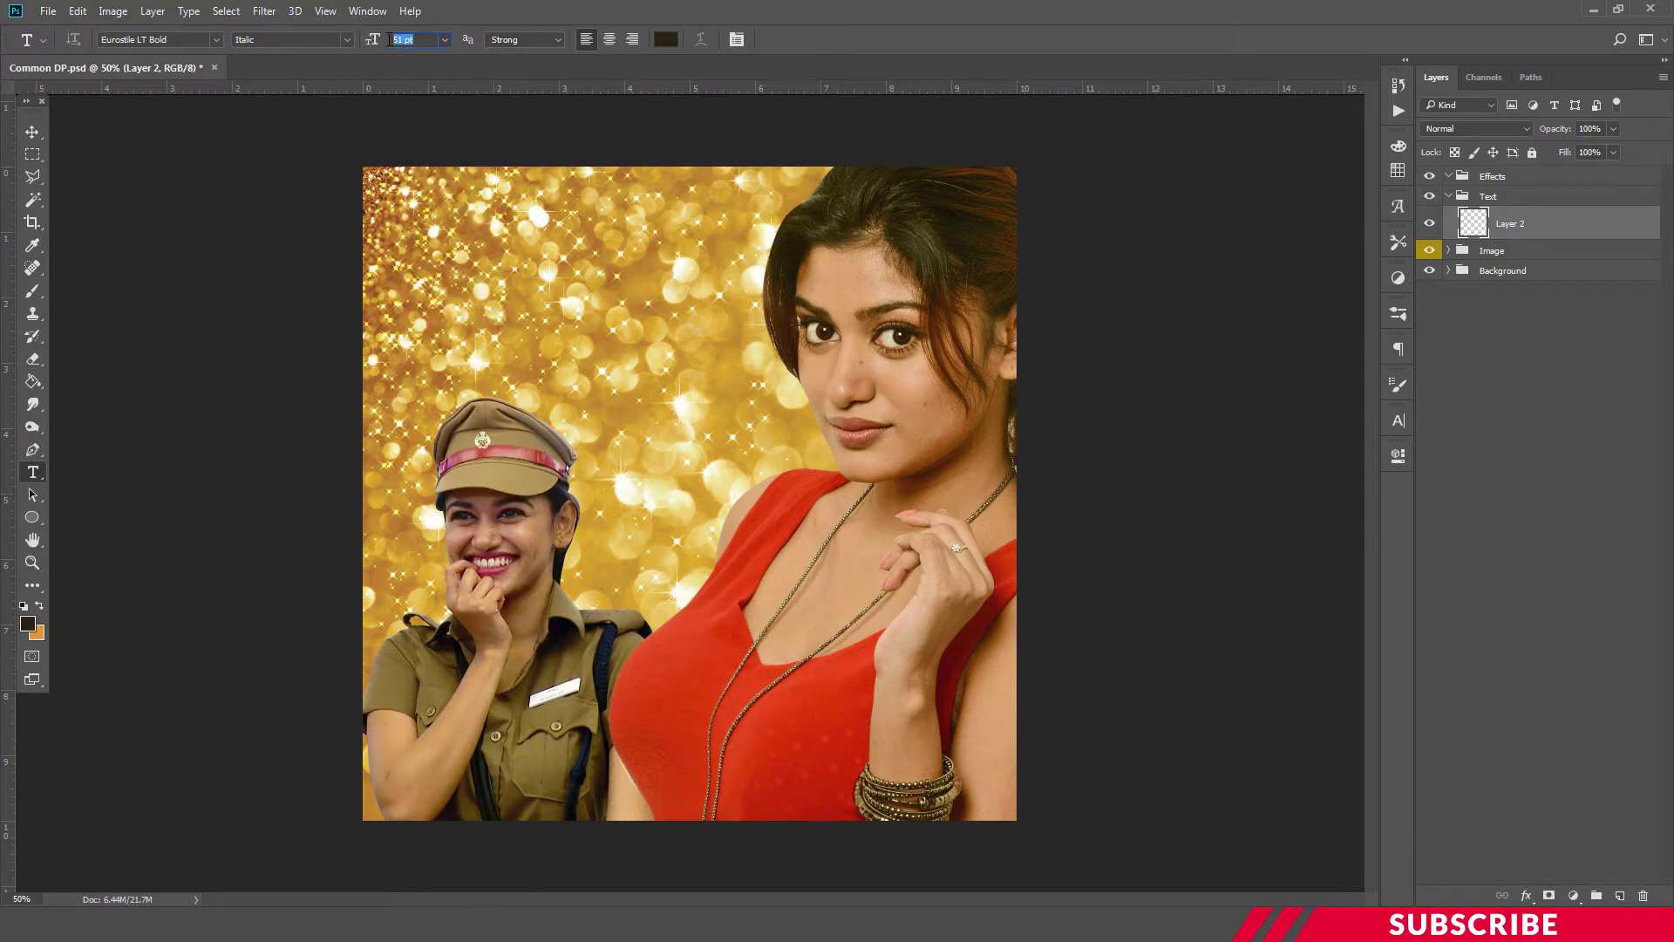
type("108")
left_click(485, 288)
type("OVIYA")
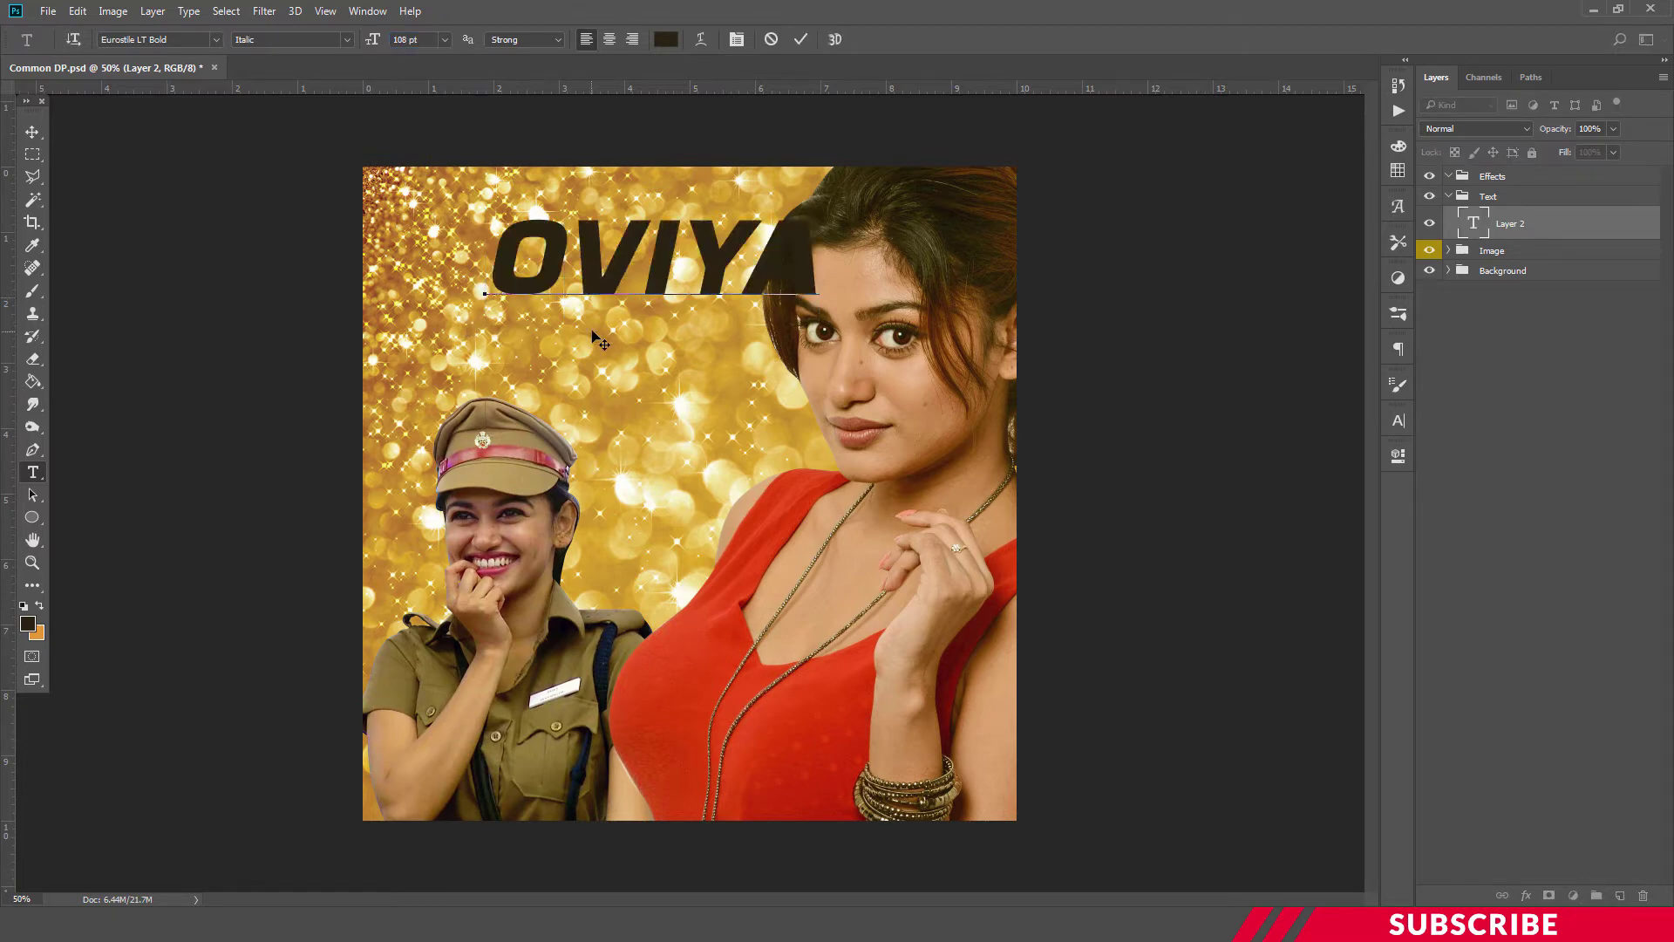
key("ctrl+Return")
Step: Move the OVIYA title left and slightly down so it clears the large portrait's hair
key("v")
left_click_drag(684, 271, 610, 266)
key("Down")
key("Down")
key("Down")
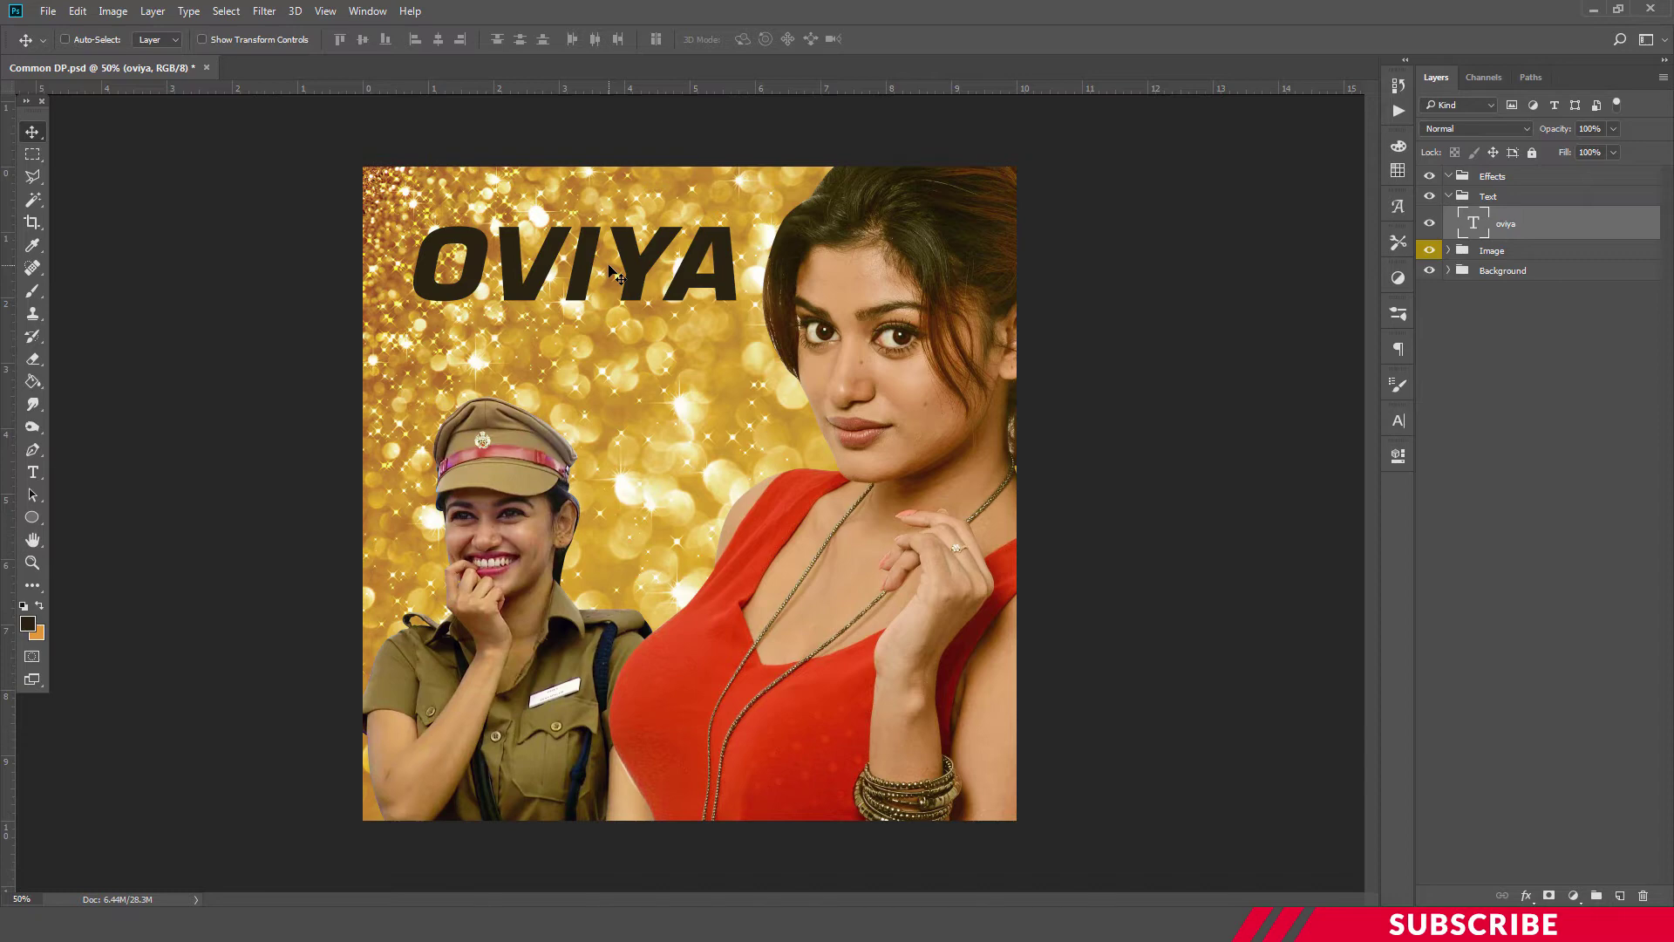
Step: Enable Bevel & Emboss in the layer style of the OVIYA title, leaving Contour off, and display its settings
right_click(1530, 228)
left_click(1232, 164)
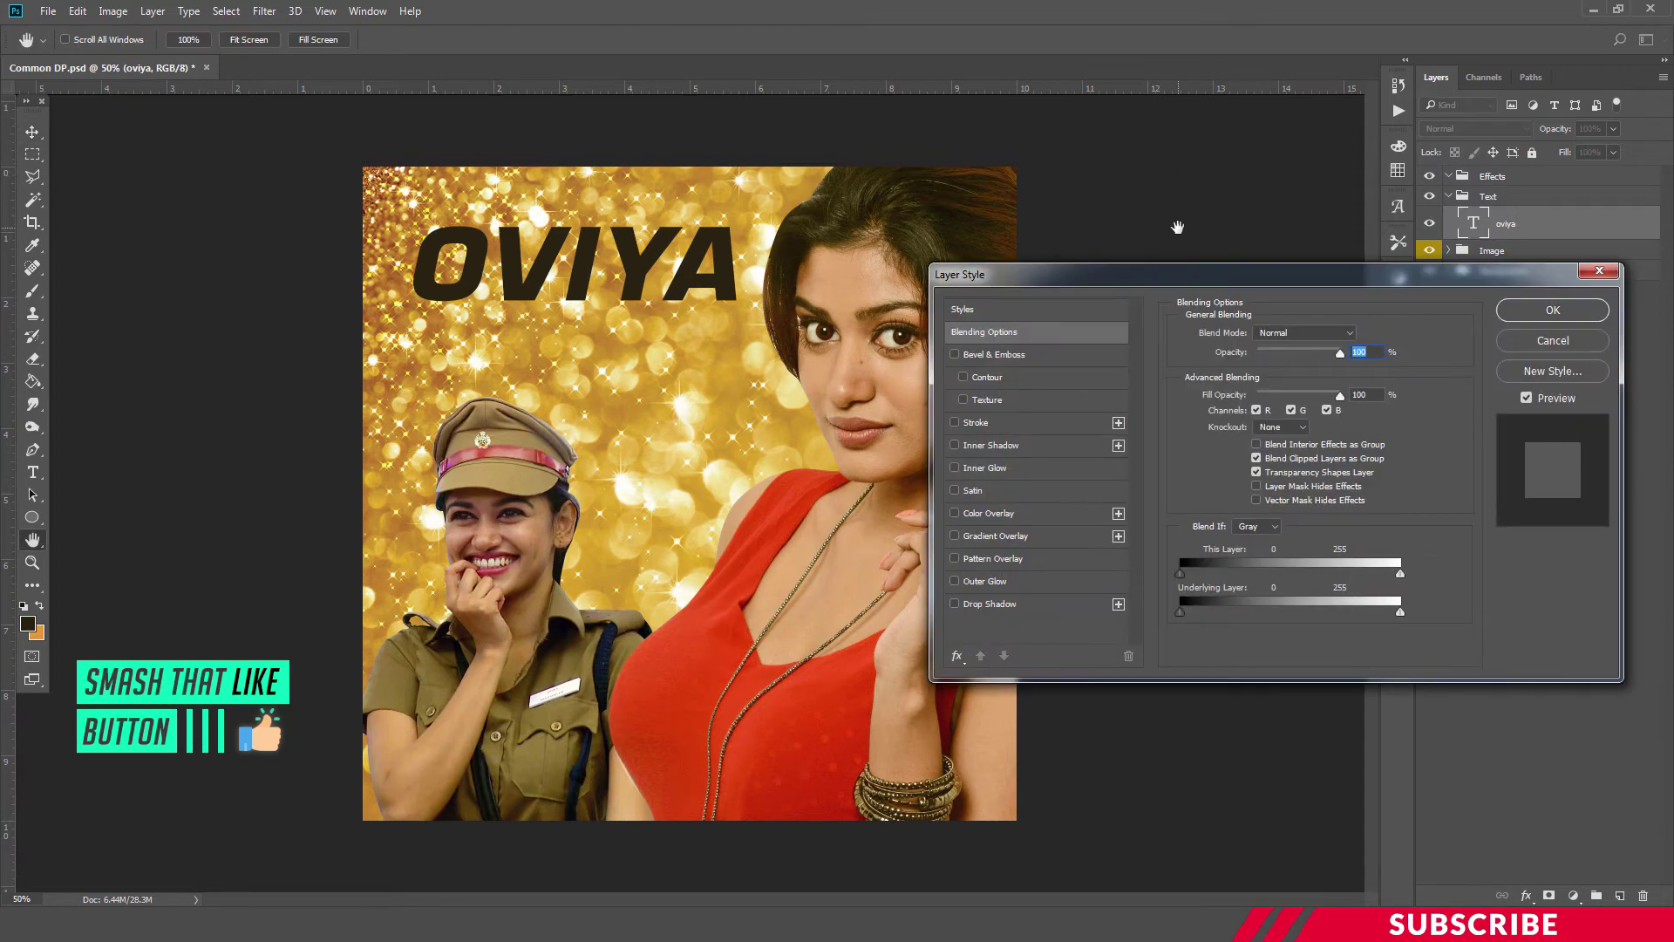
left_click(954, 354)
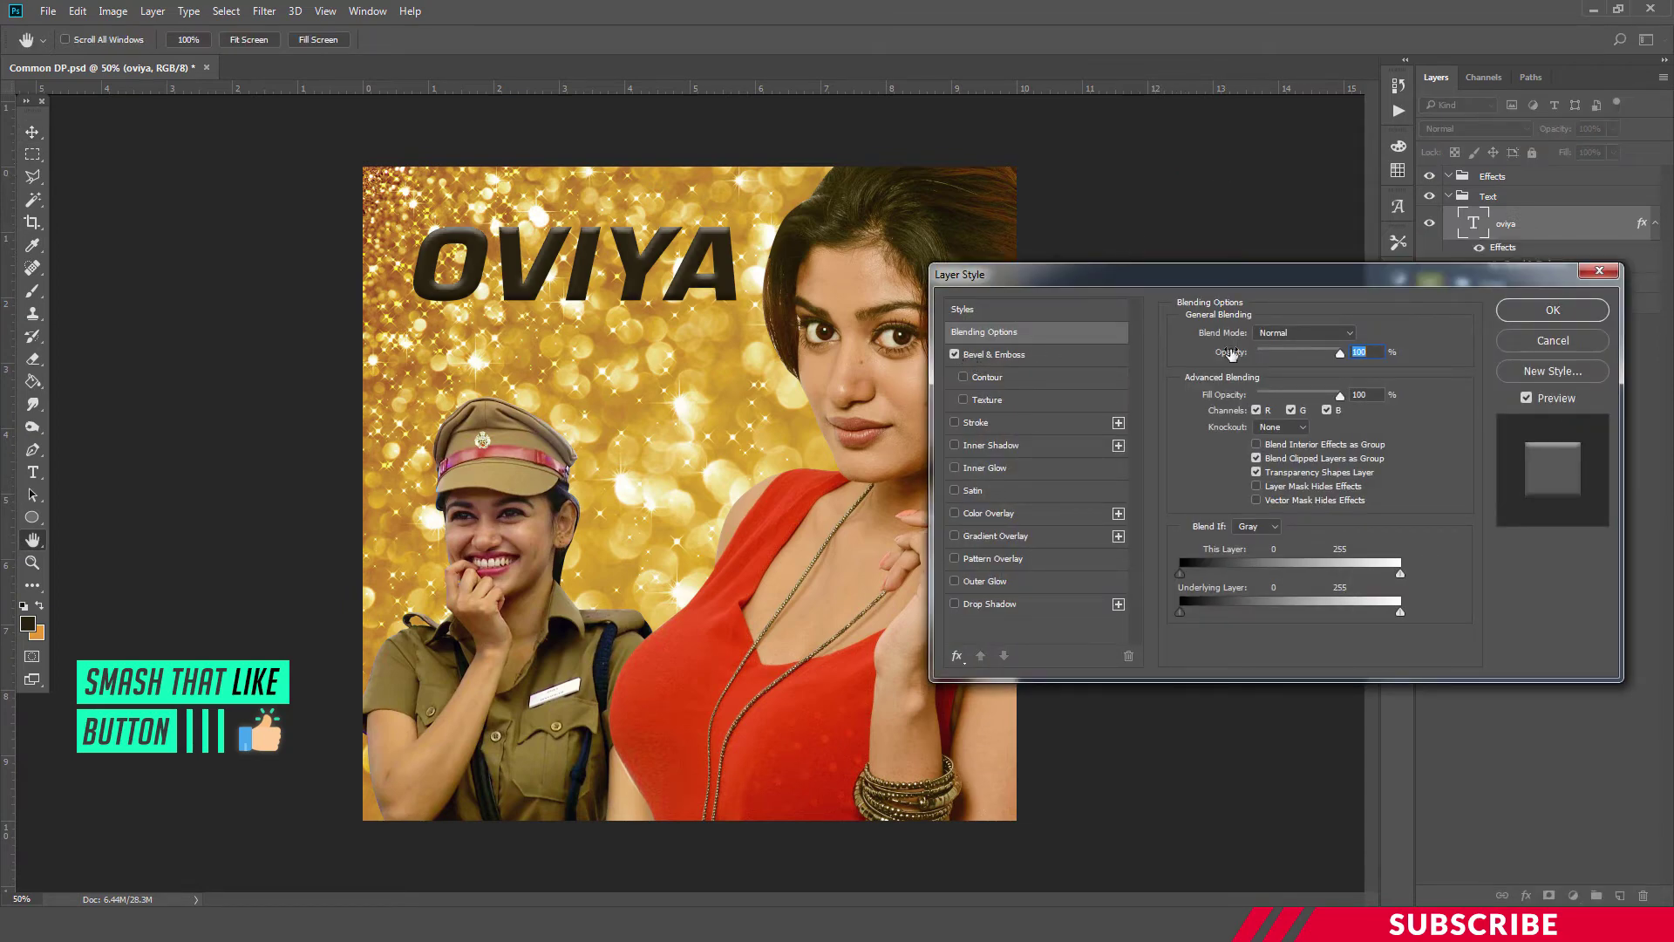
left_click(1306, 336)
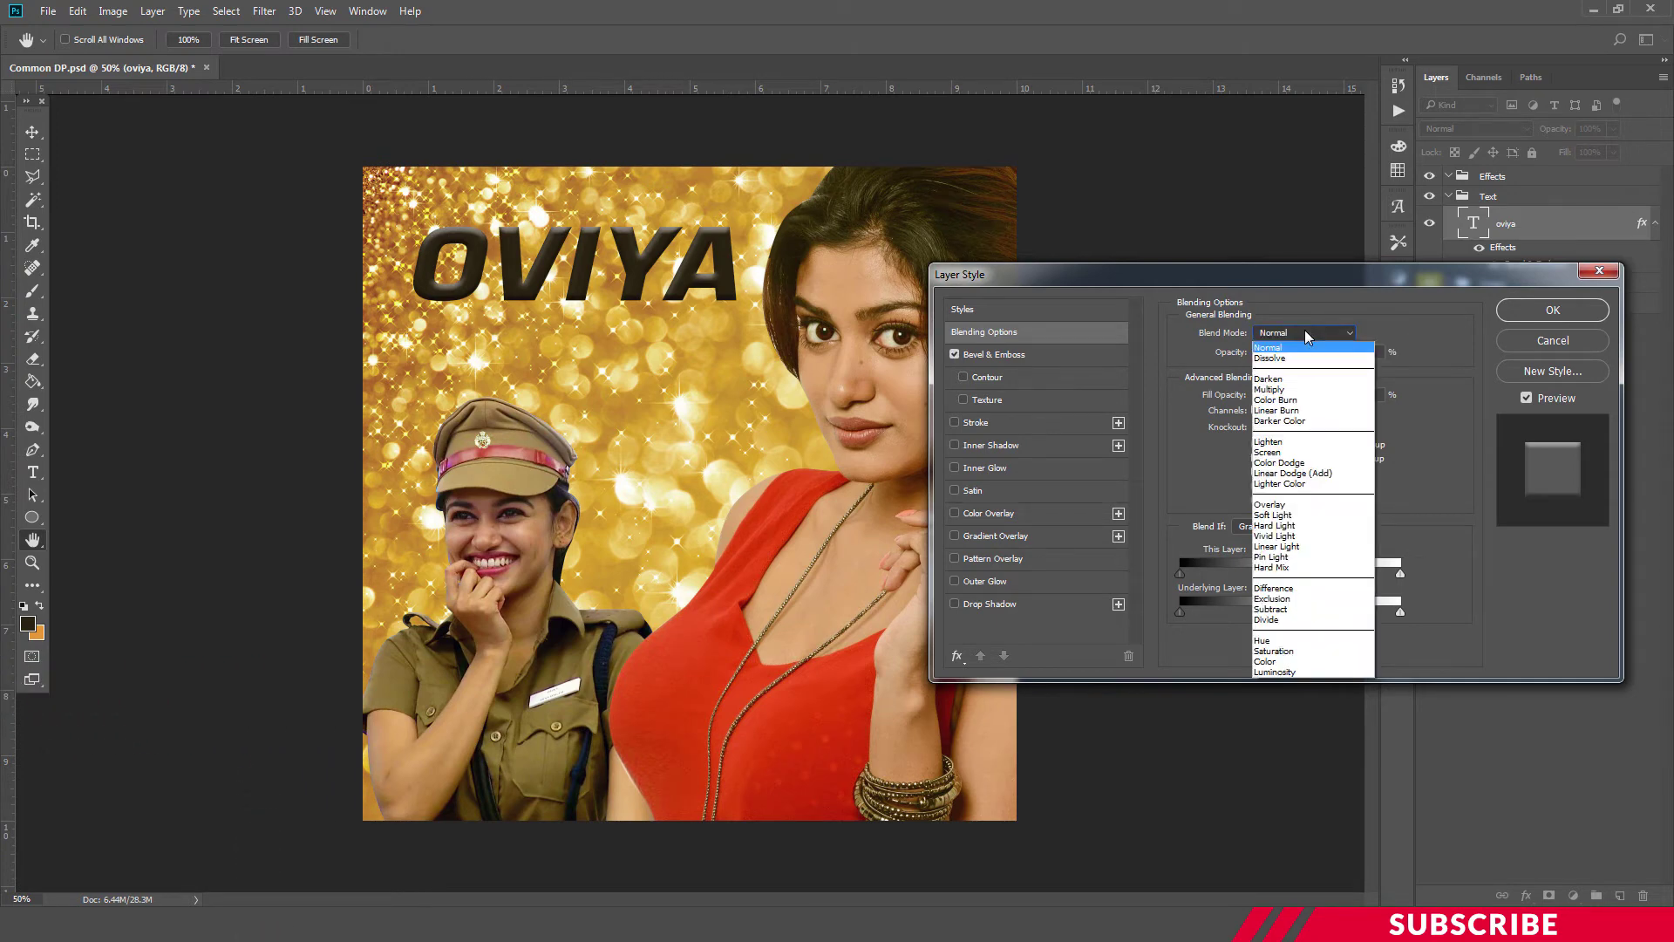
left_click(1305, 335)
left_click(987, 375)
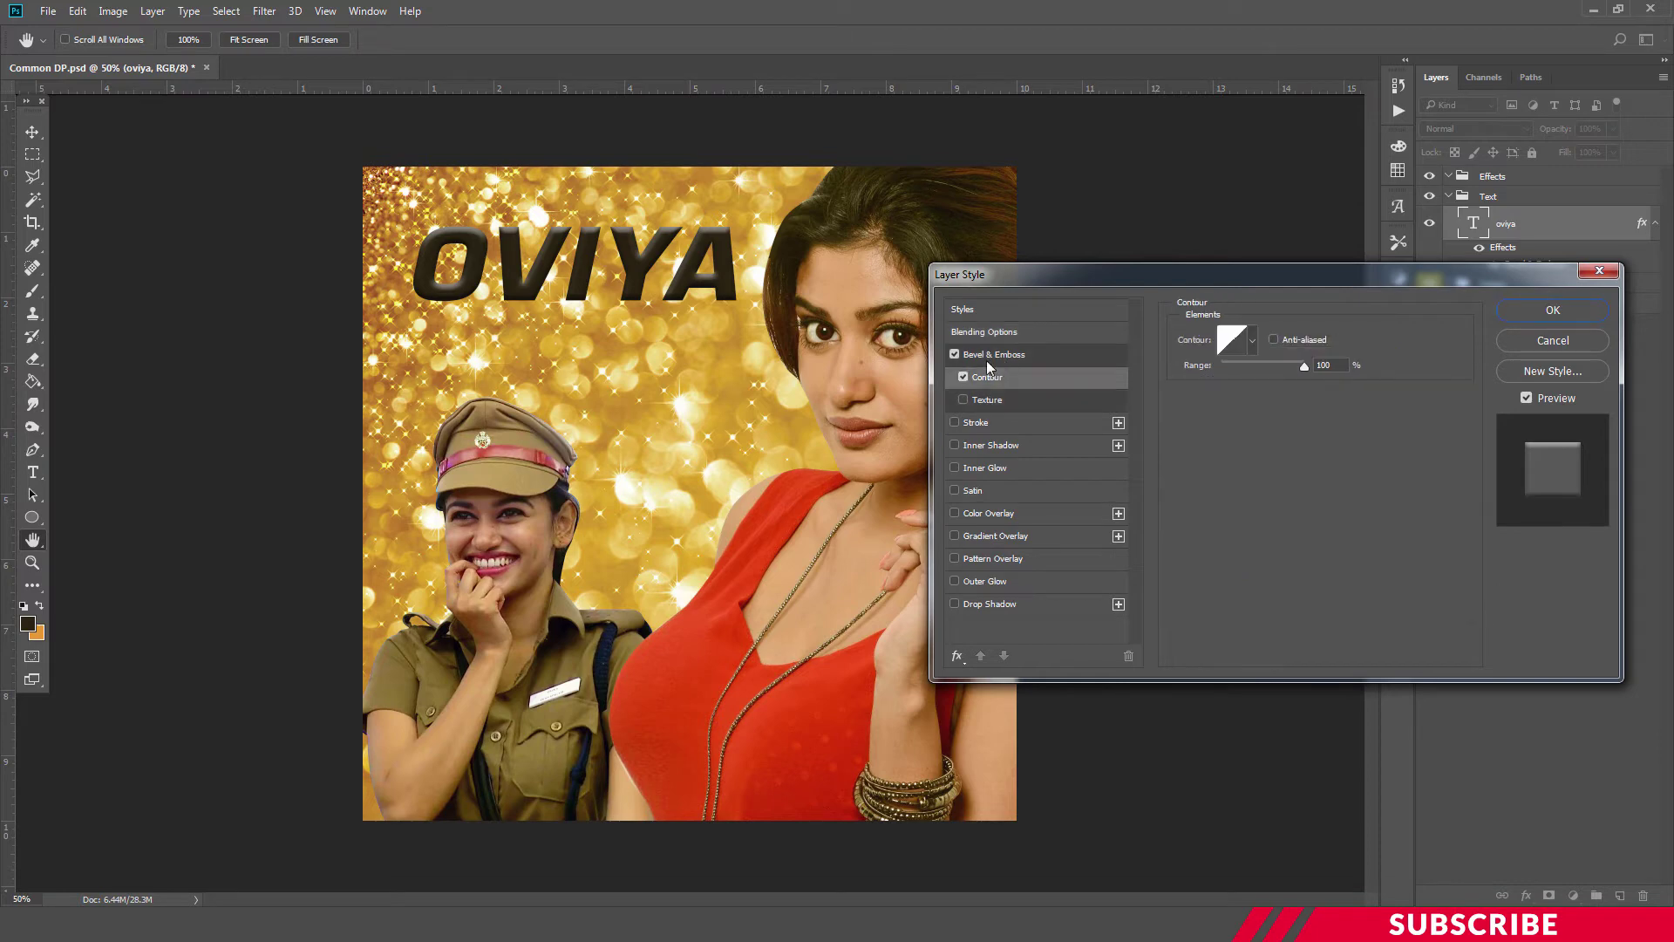
left_click(963, 376)
left_click(996, 354)
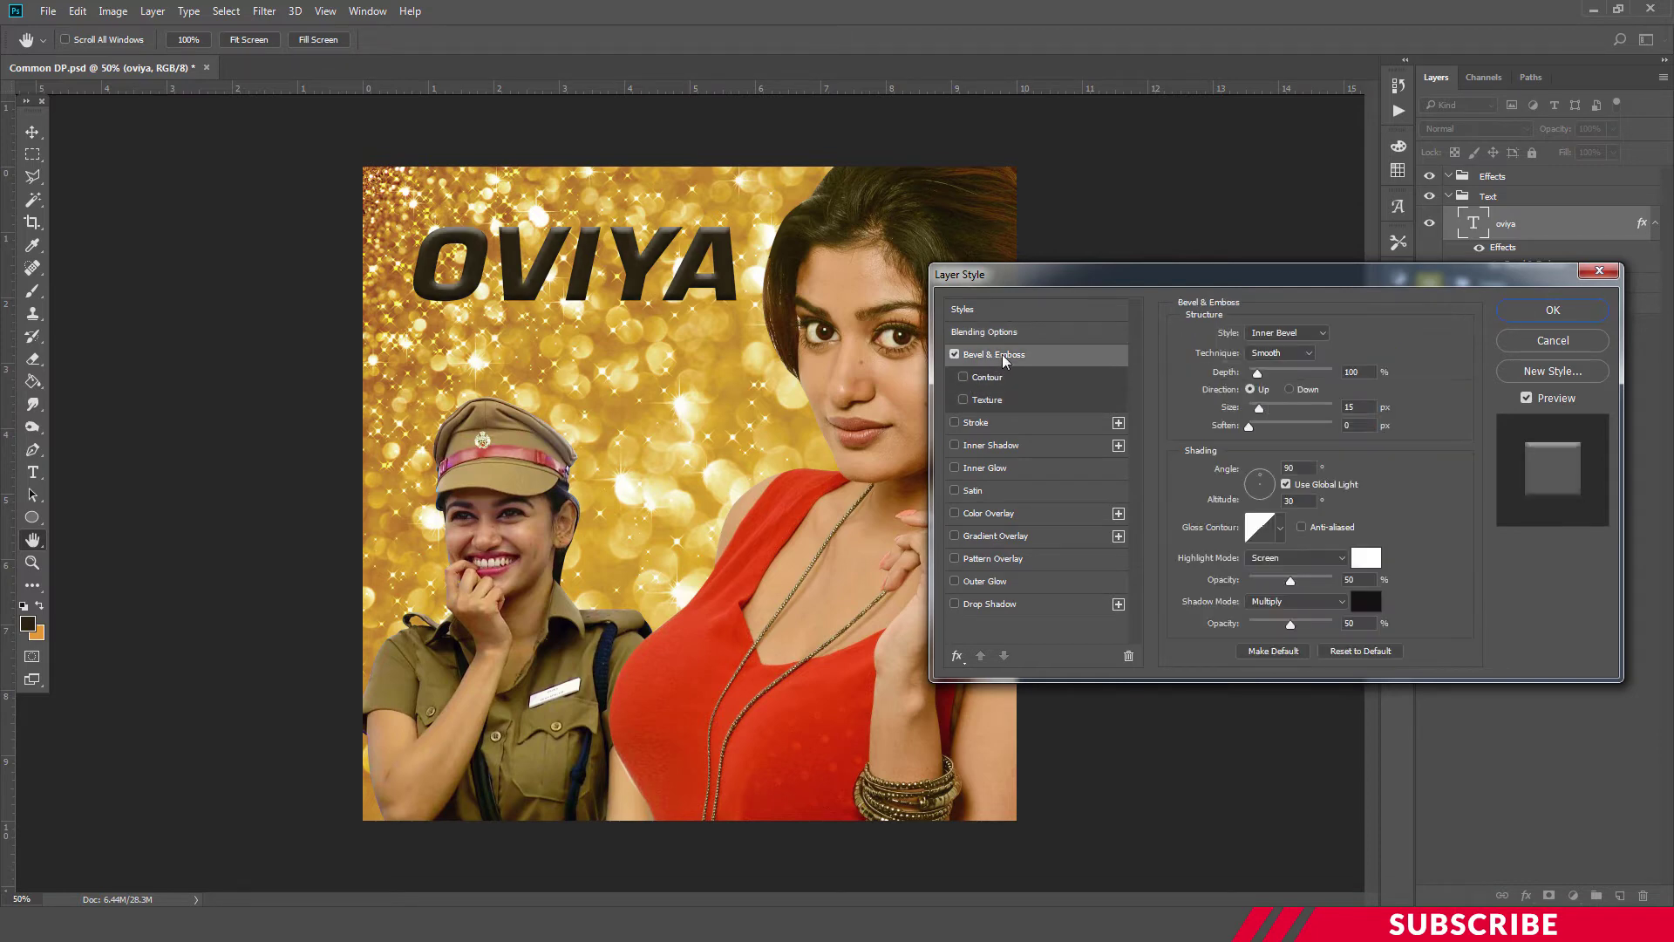
Step: Set the title's bevel to Outer Bevel with Smooth technique, depth 948%, size 10 px and soften 2 px
left_click(1300, 332)
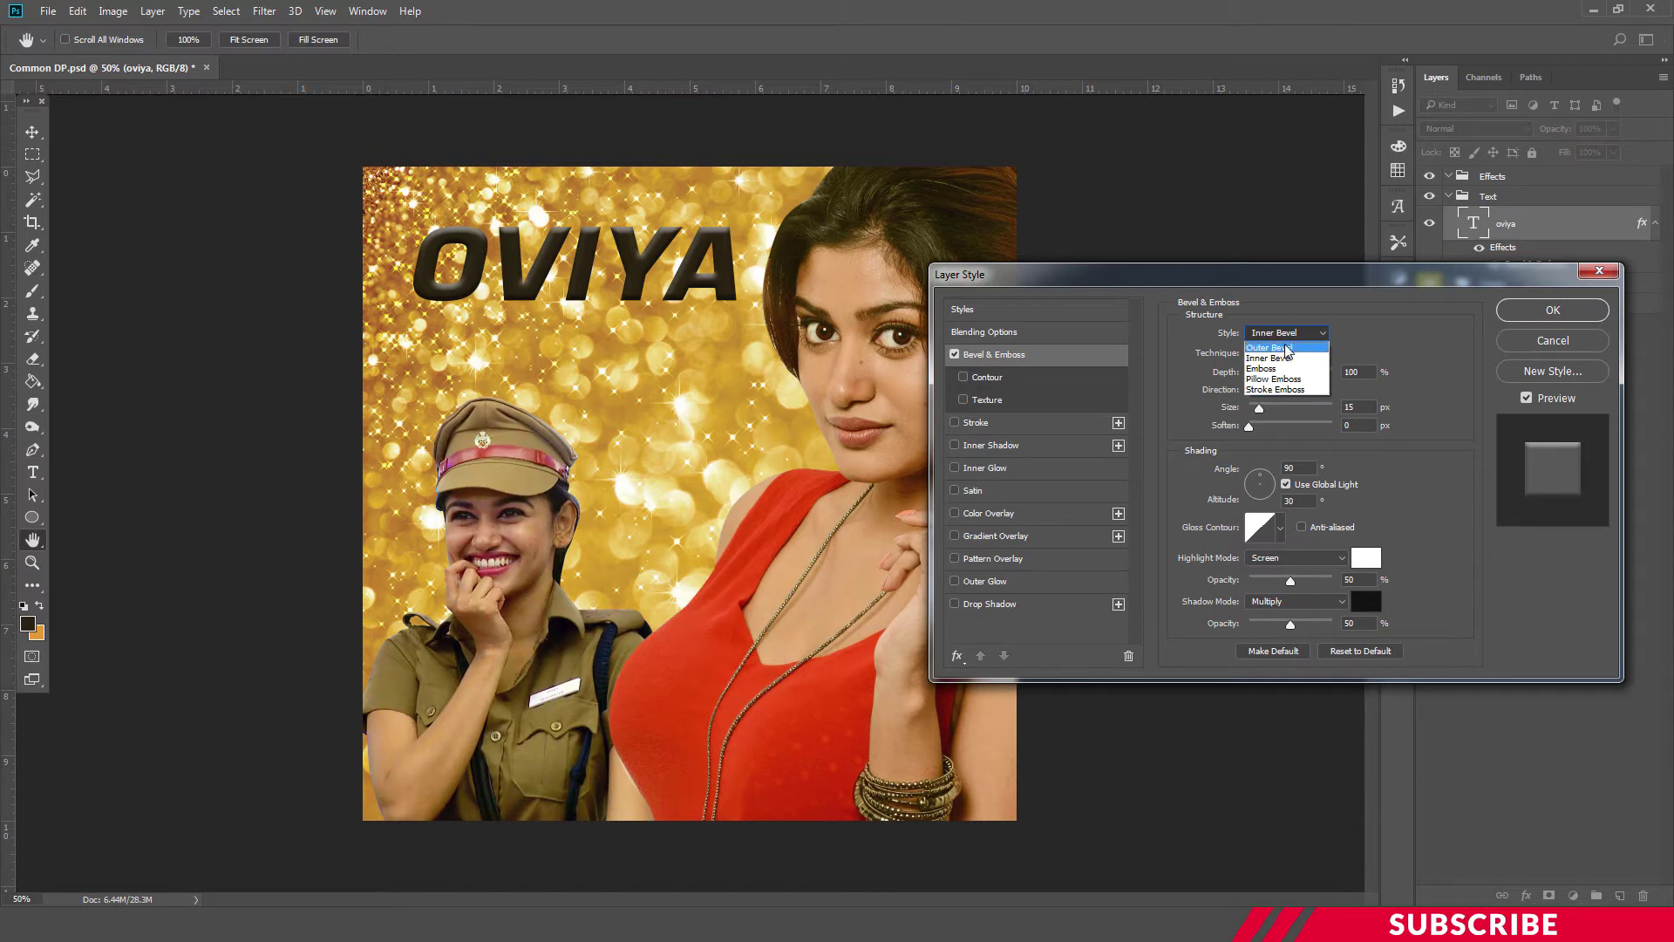
left_click(1289, 348)
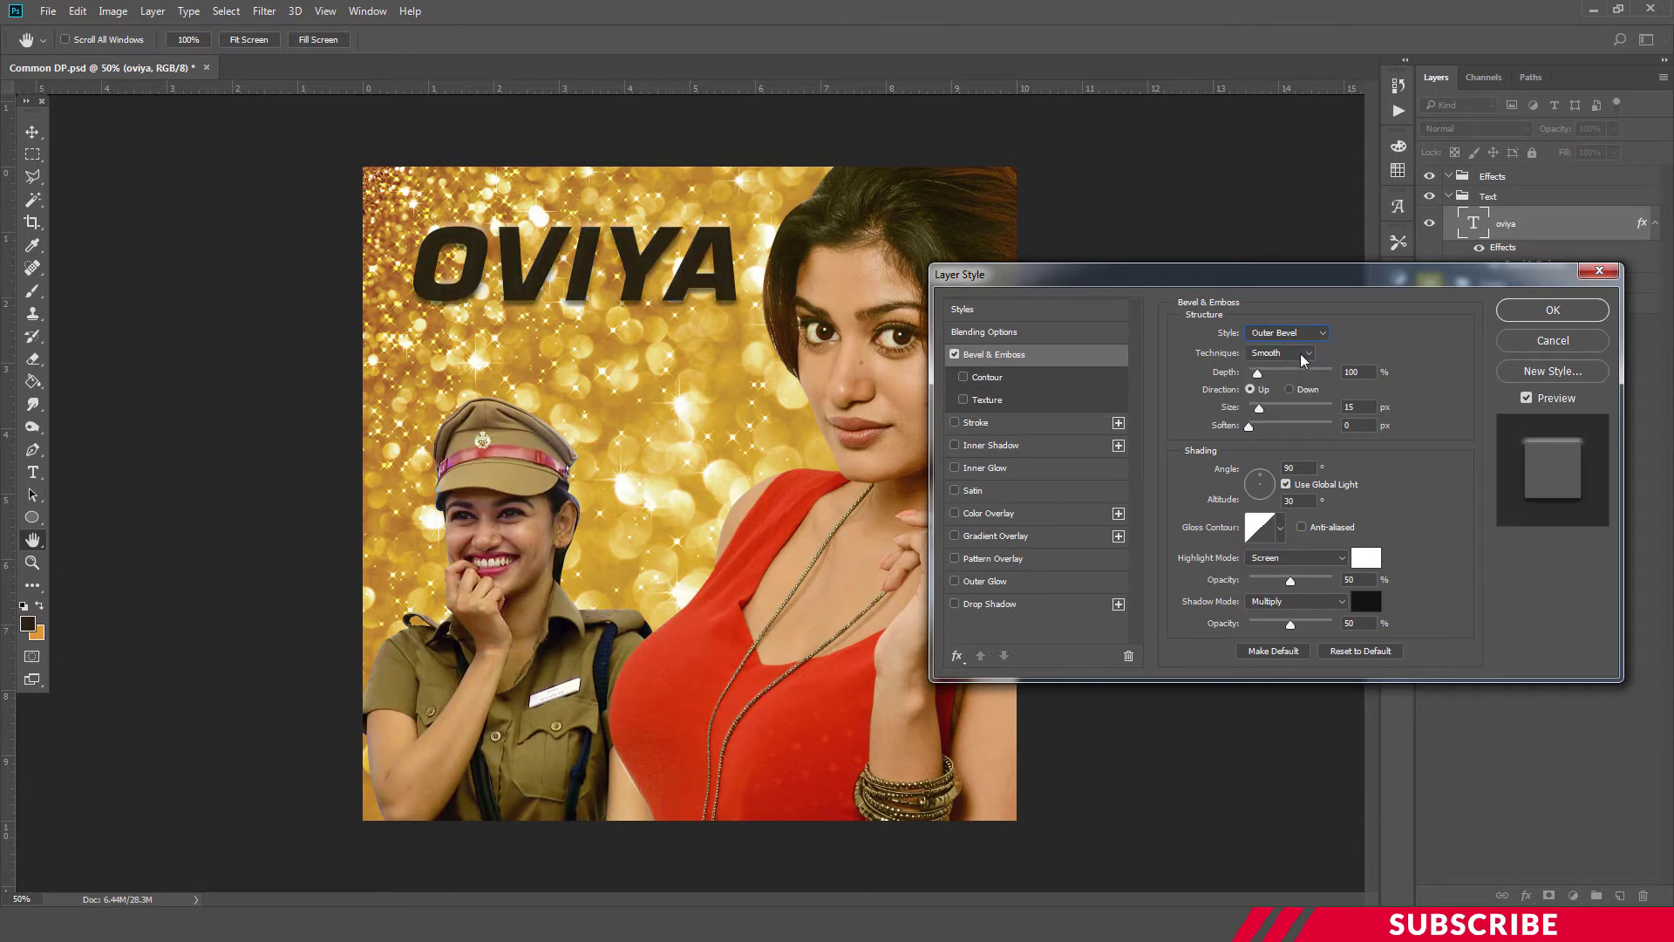
left_click(1301, 355)
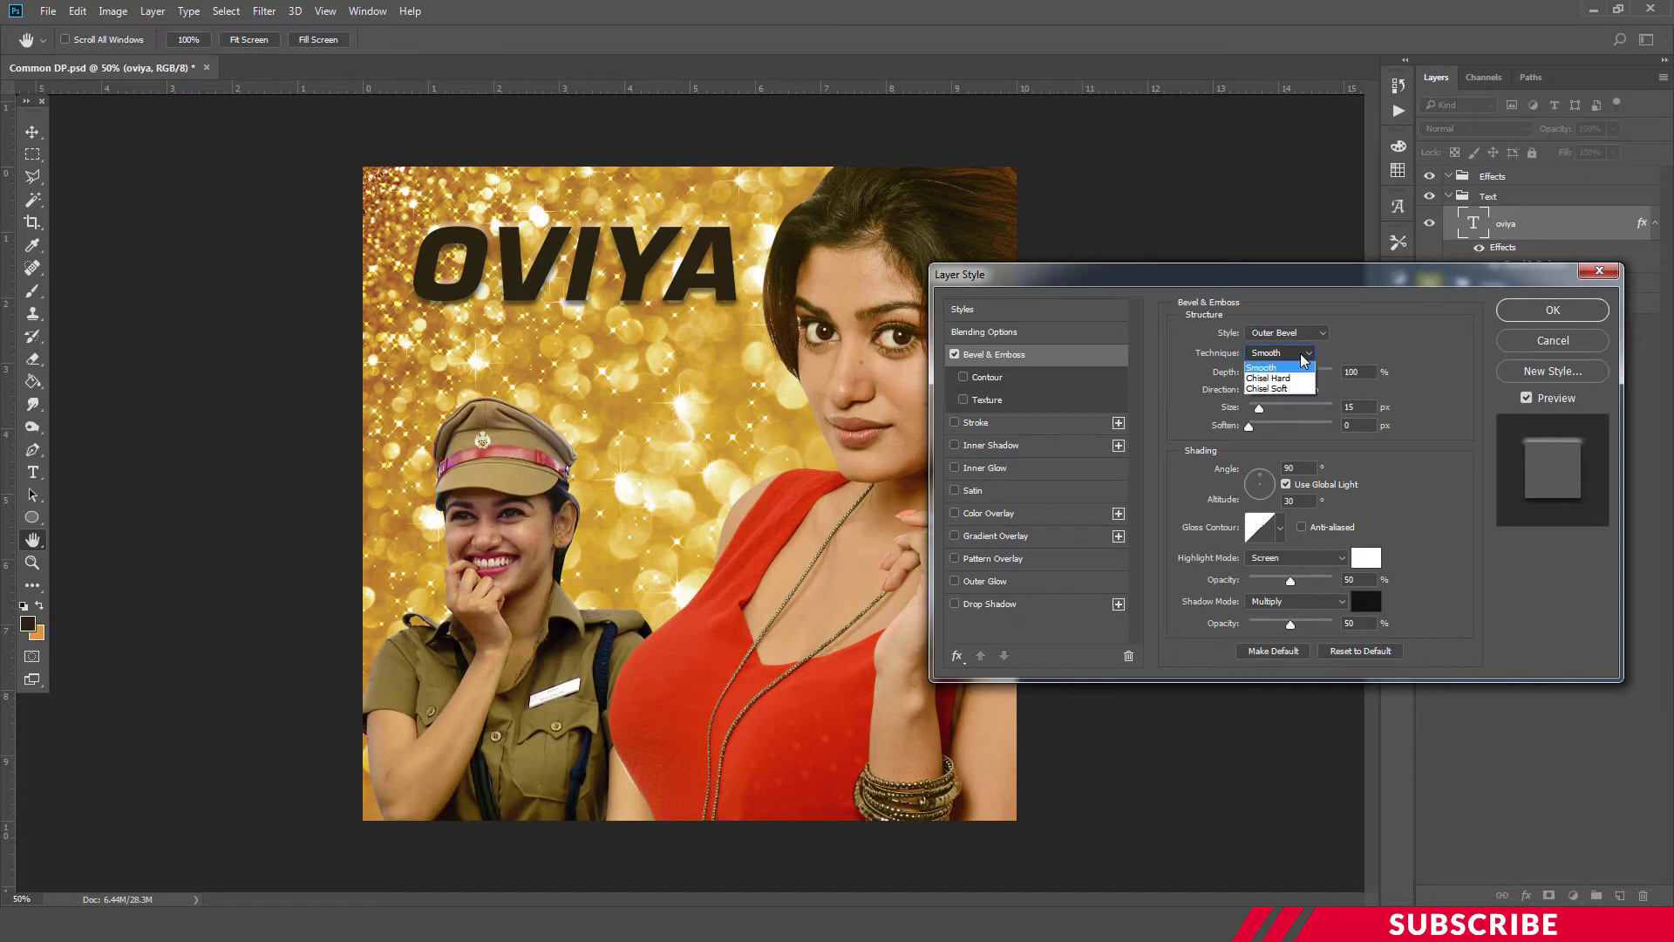
left_click(1292, 368)
left_click(1334, 372)
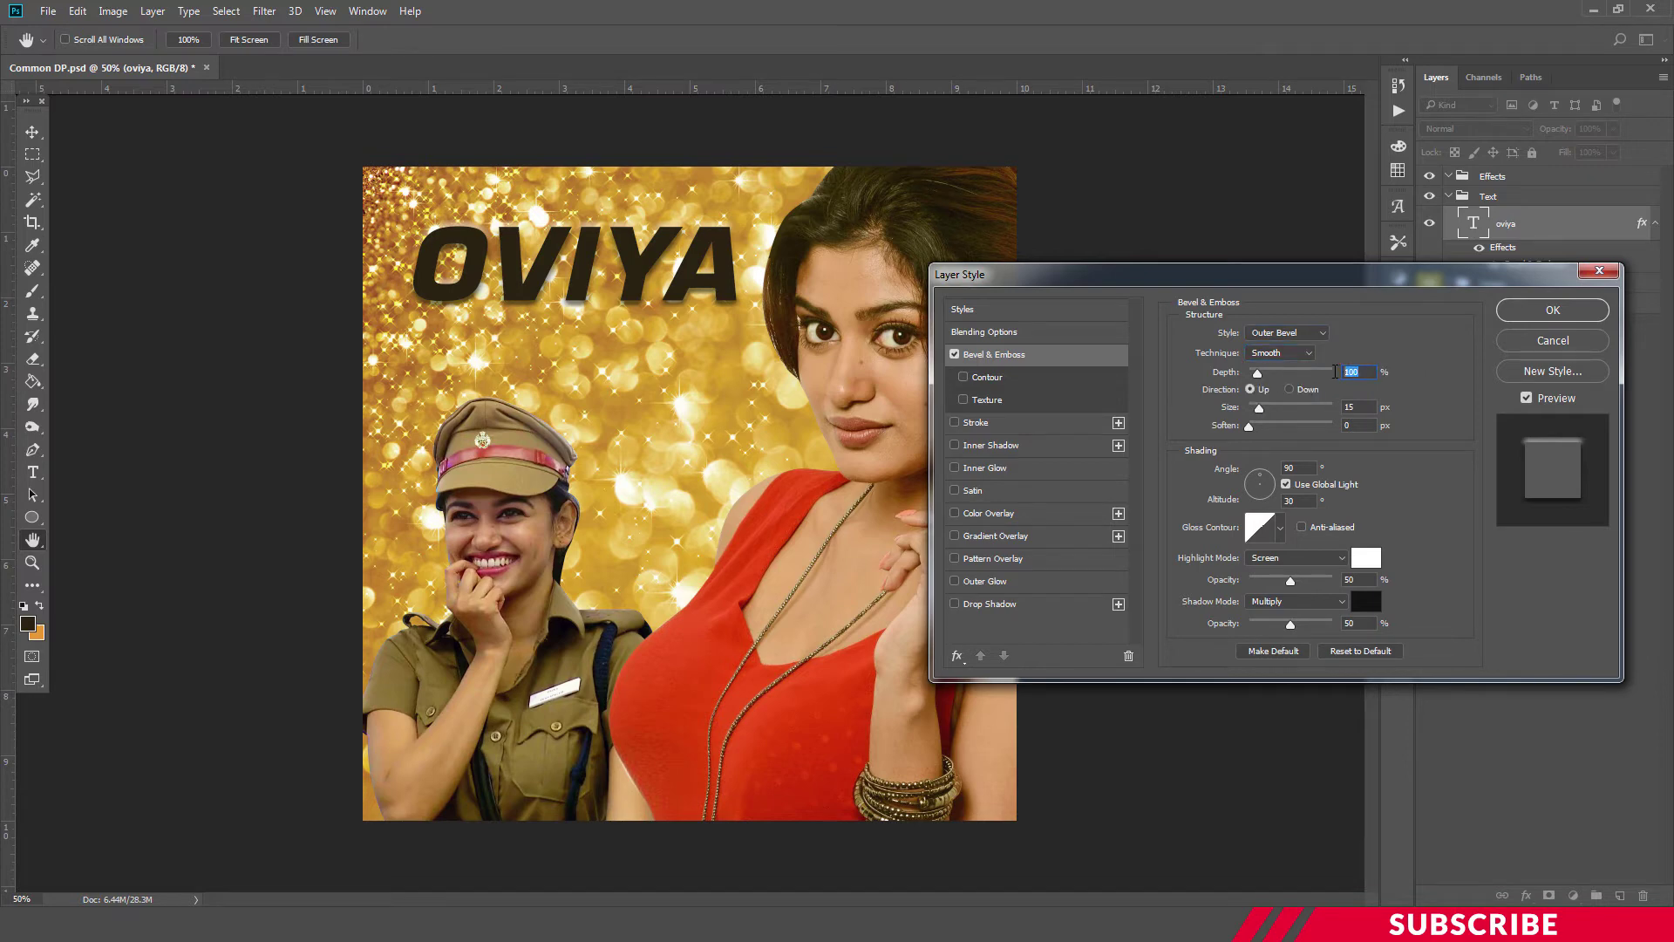
type("948")
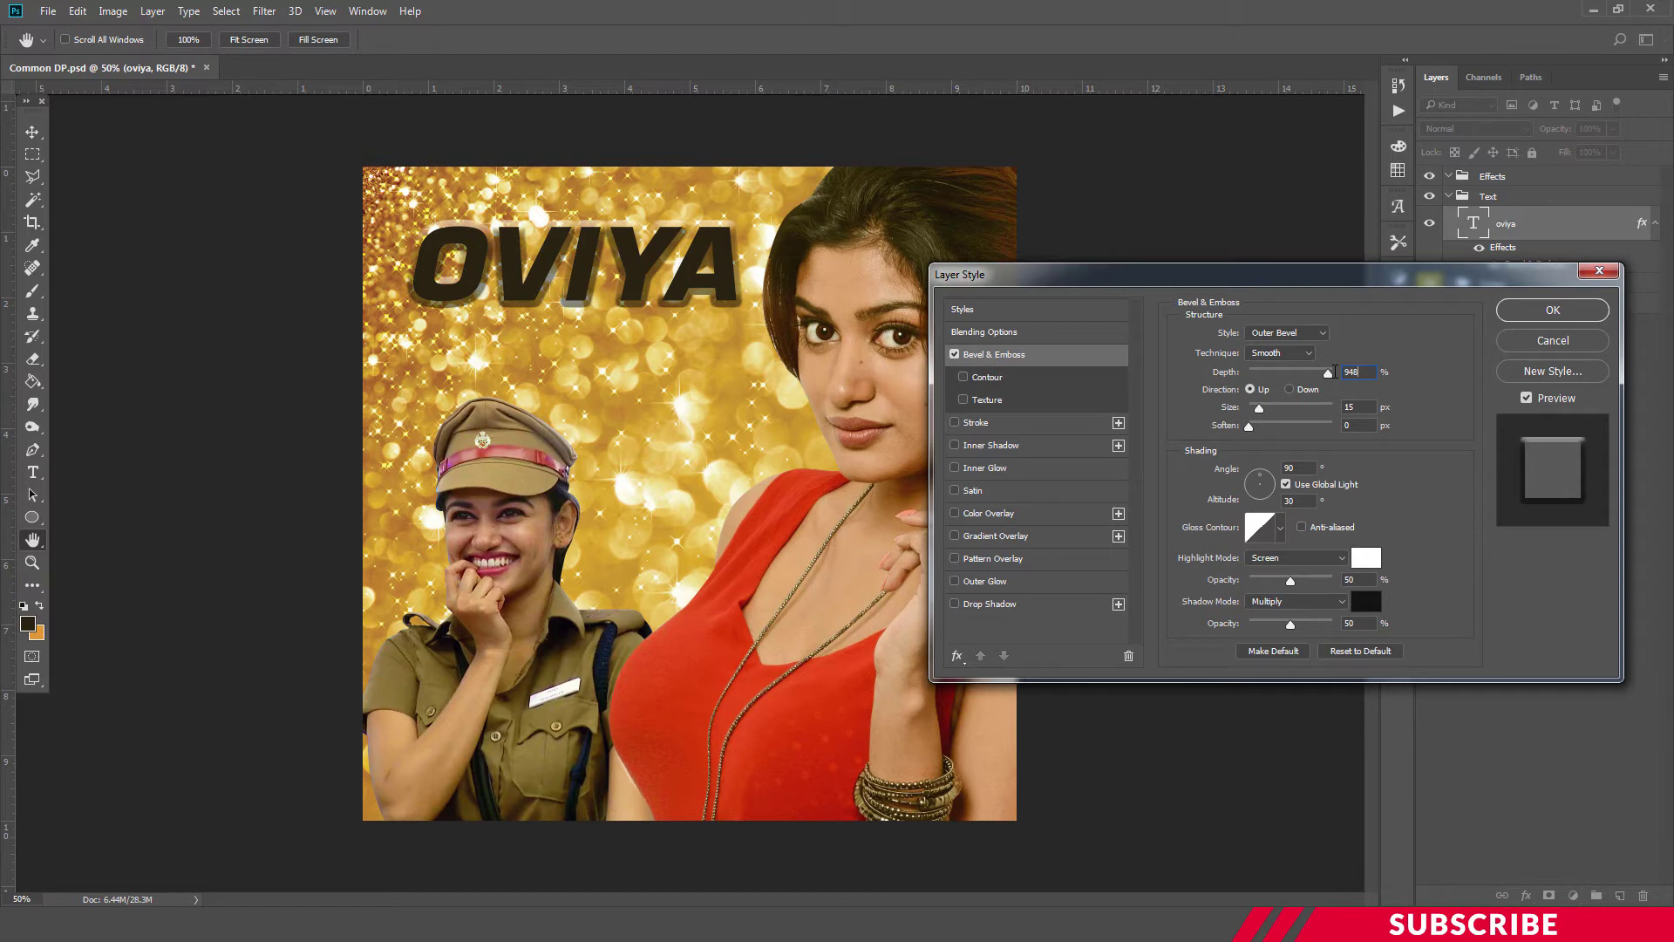
double_click(1348, 406)
type("10")
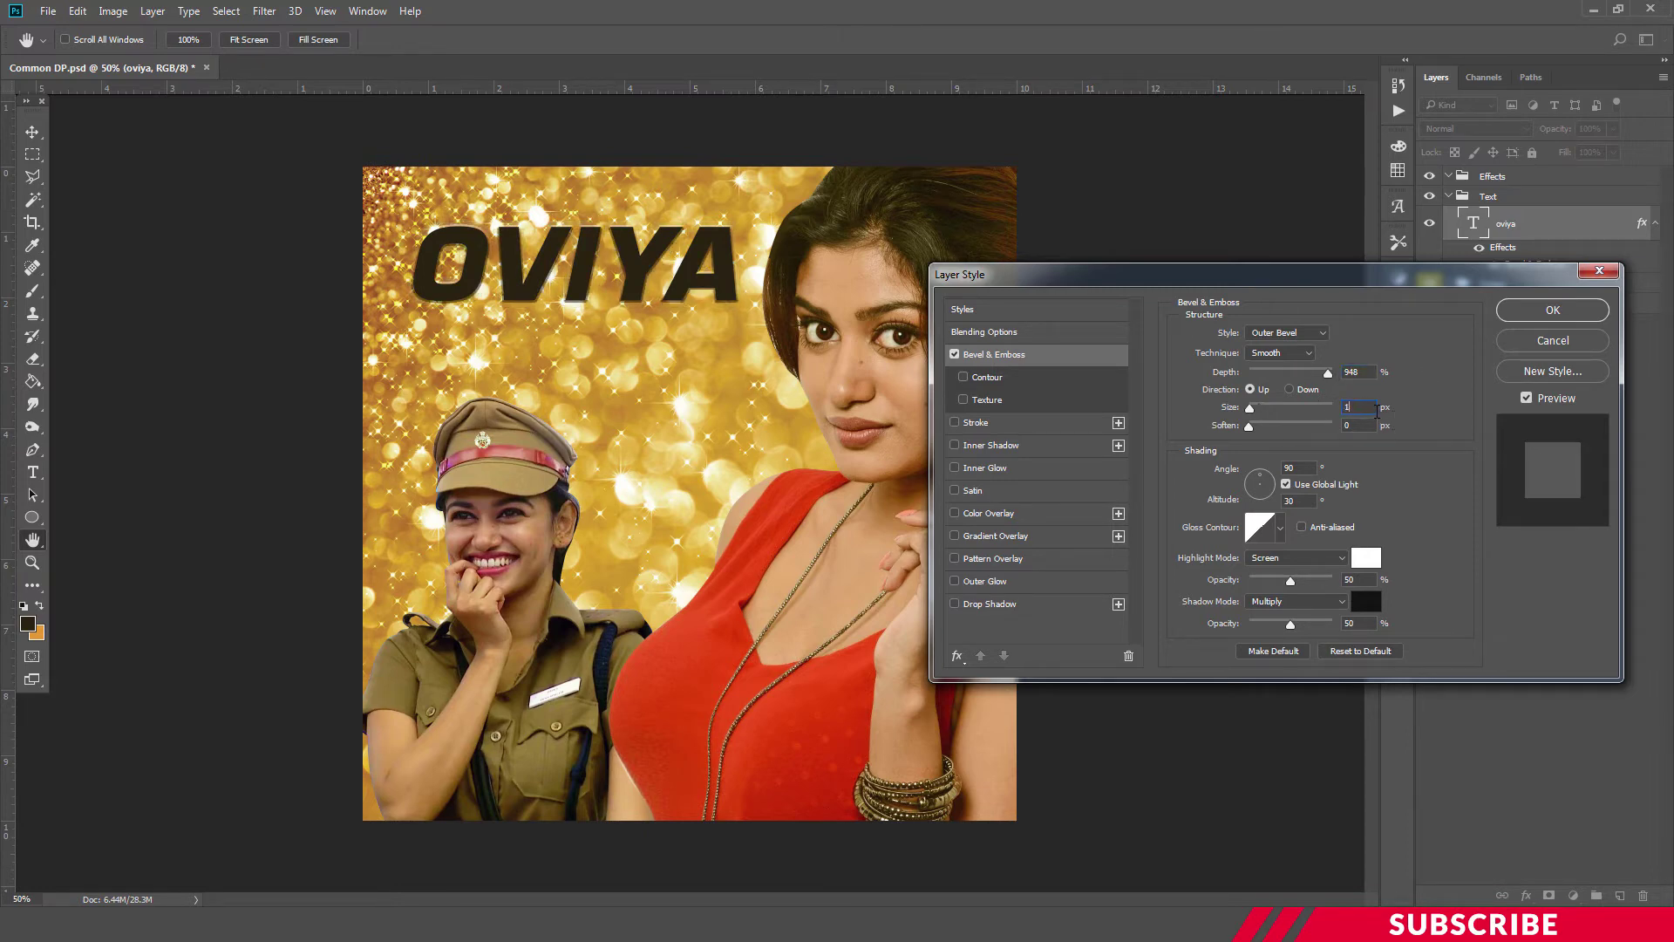
key("Tab")
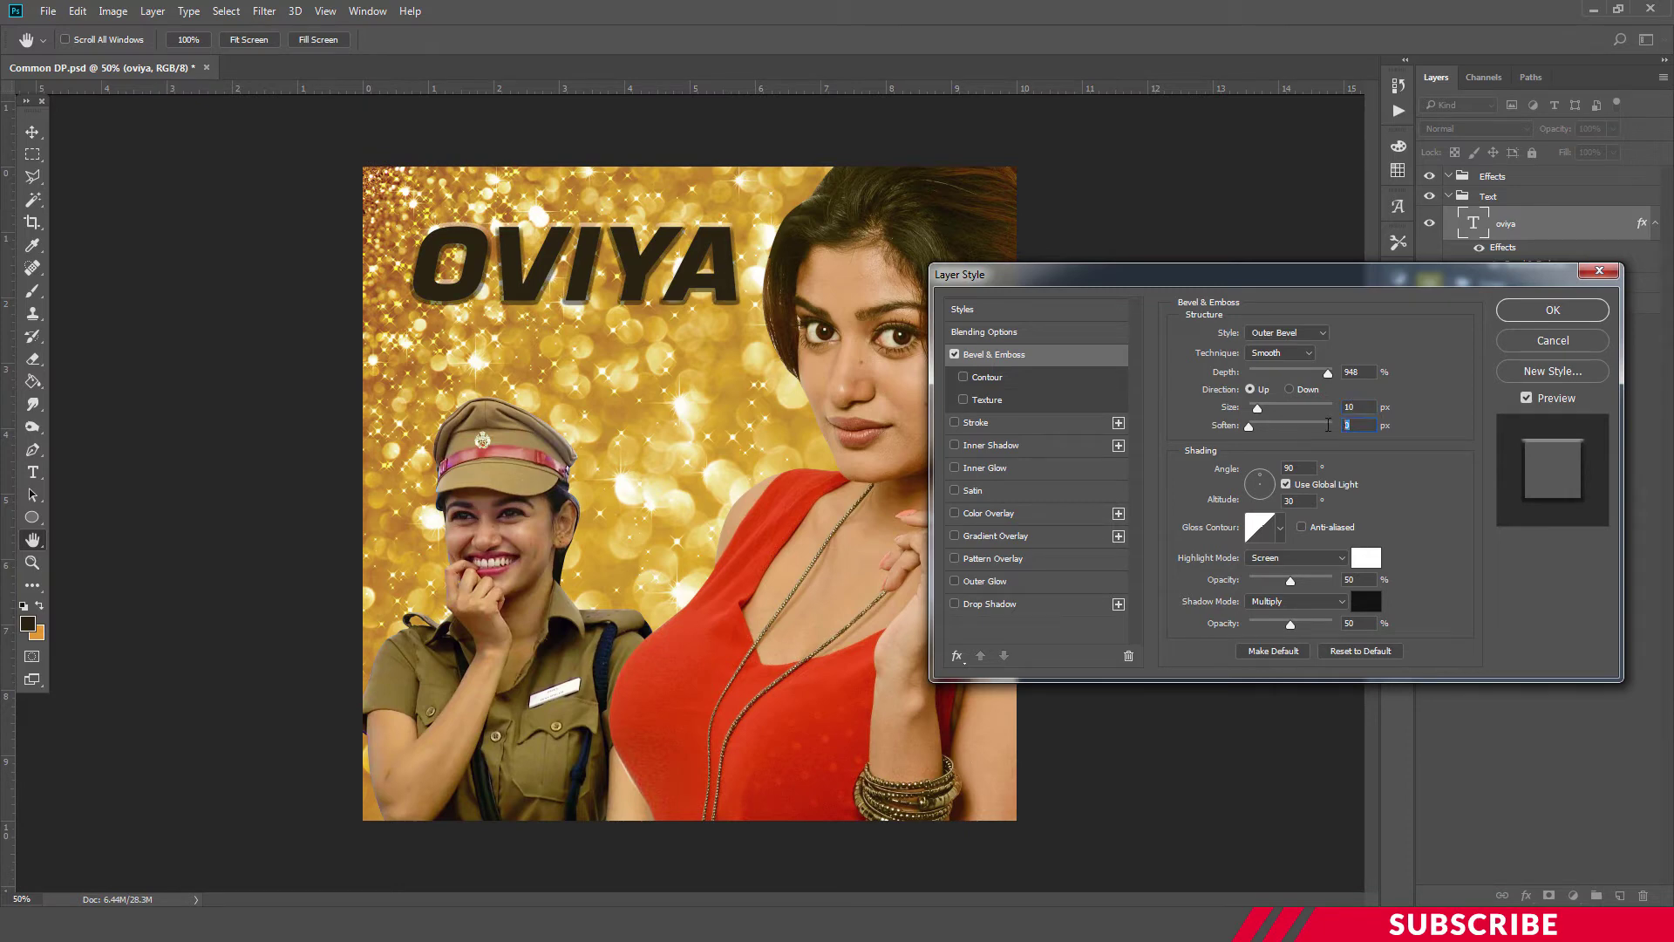
type("2")
Step: Choose the single-peak Ring gloss contour for the bevel and set its highlight to Linear Dodge (Add) at 45% opacity
left_click(1280, 528)
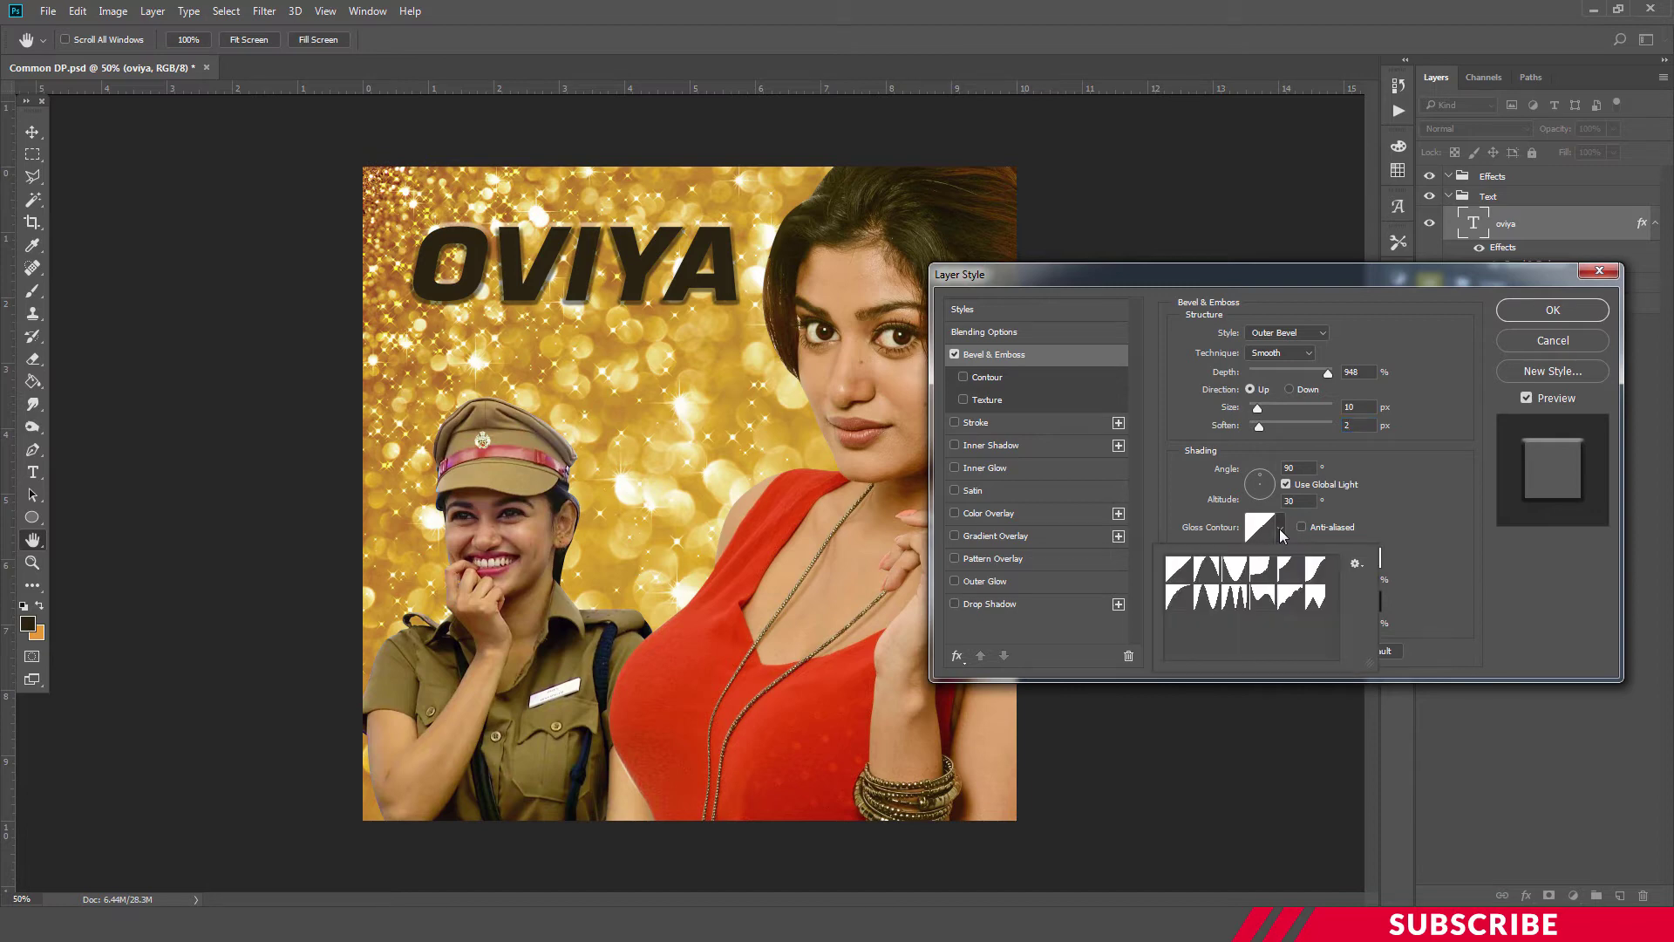
left_click(1209, 604)
left_click(1390, 494)
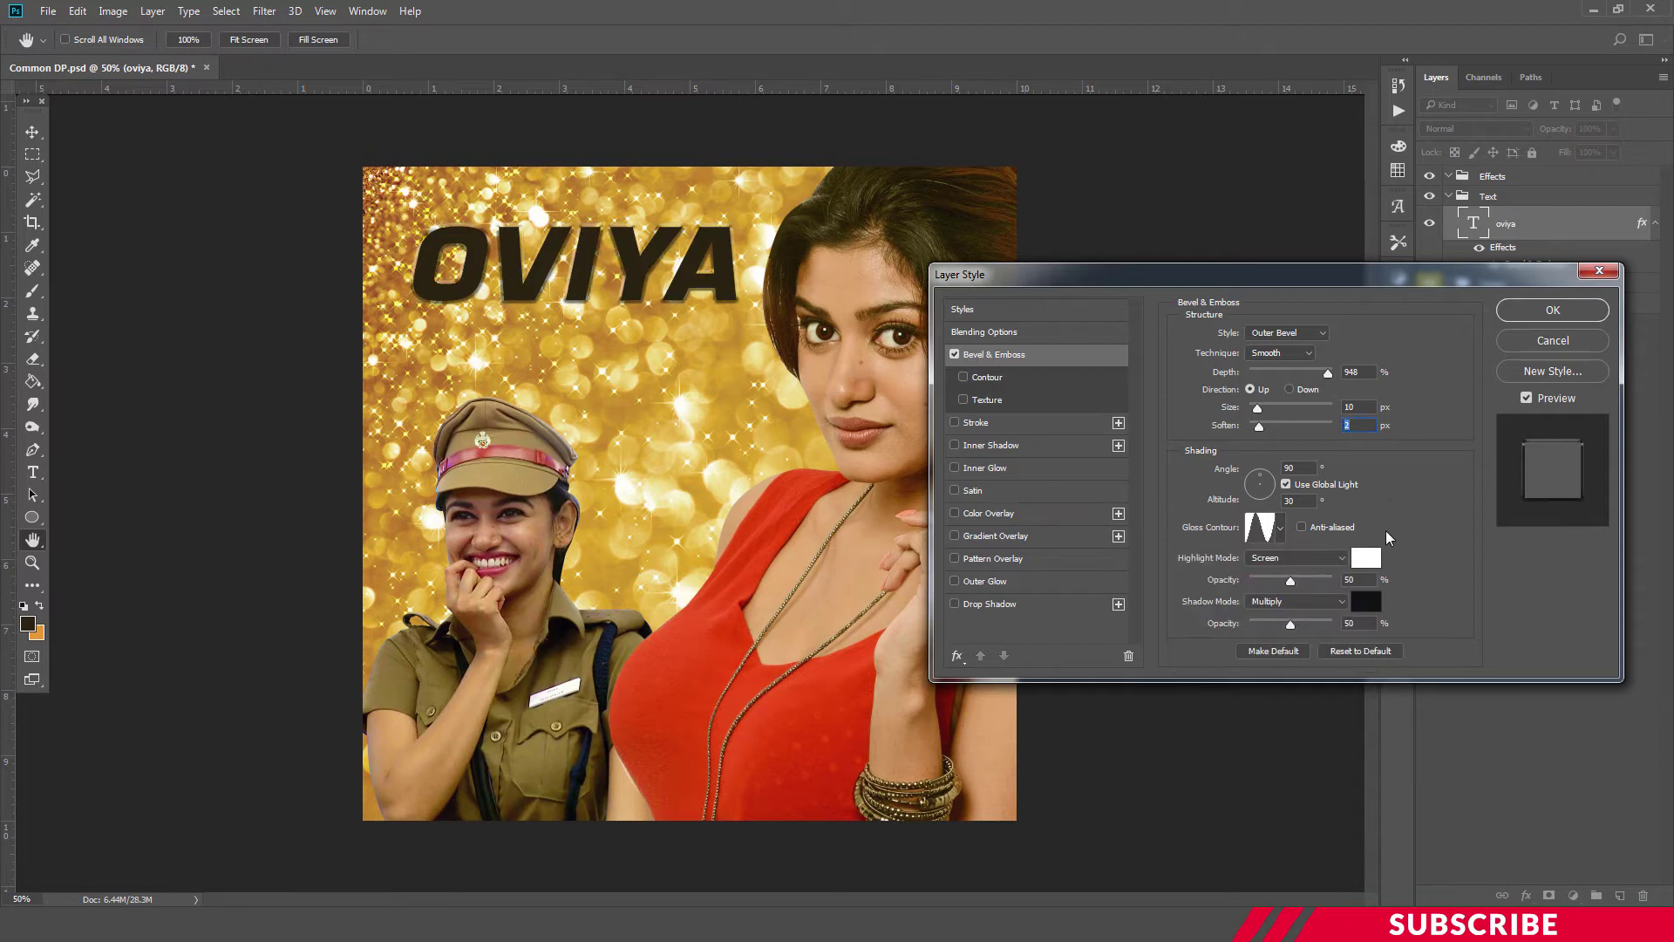
left_click(1311, 562)
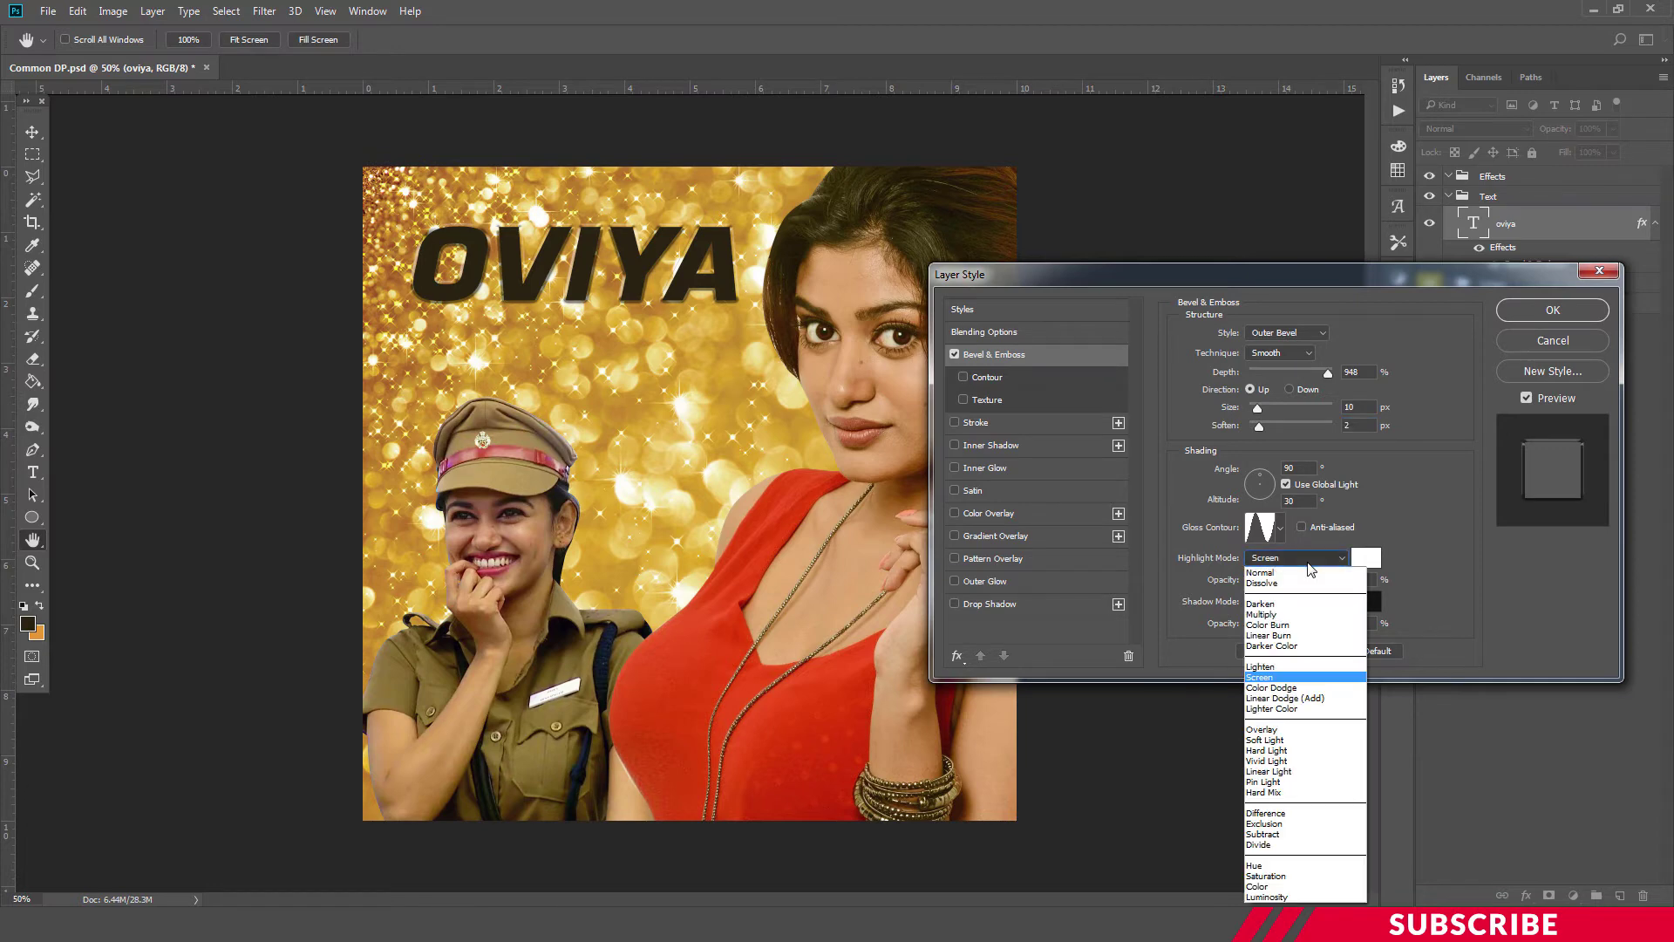
left_click(1306, 702)
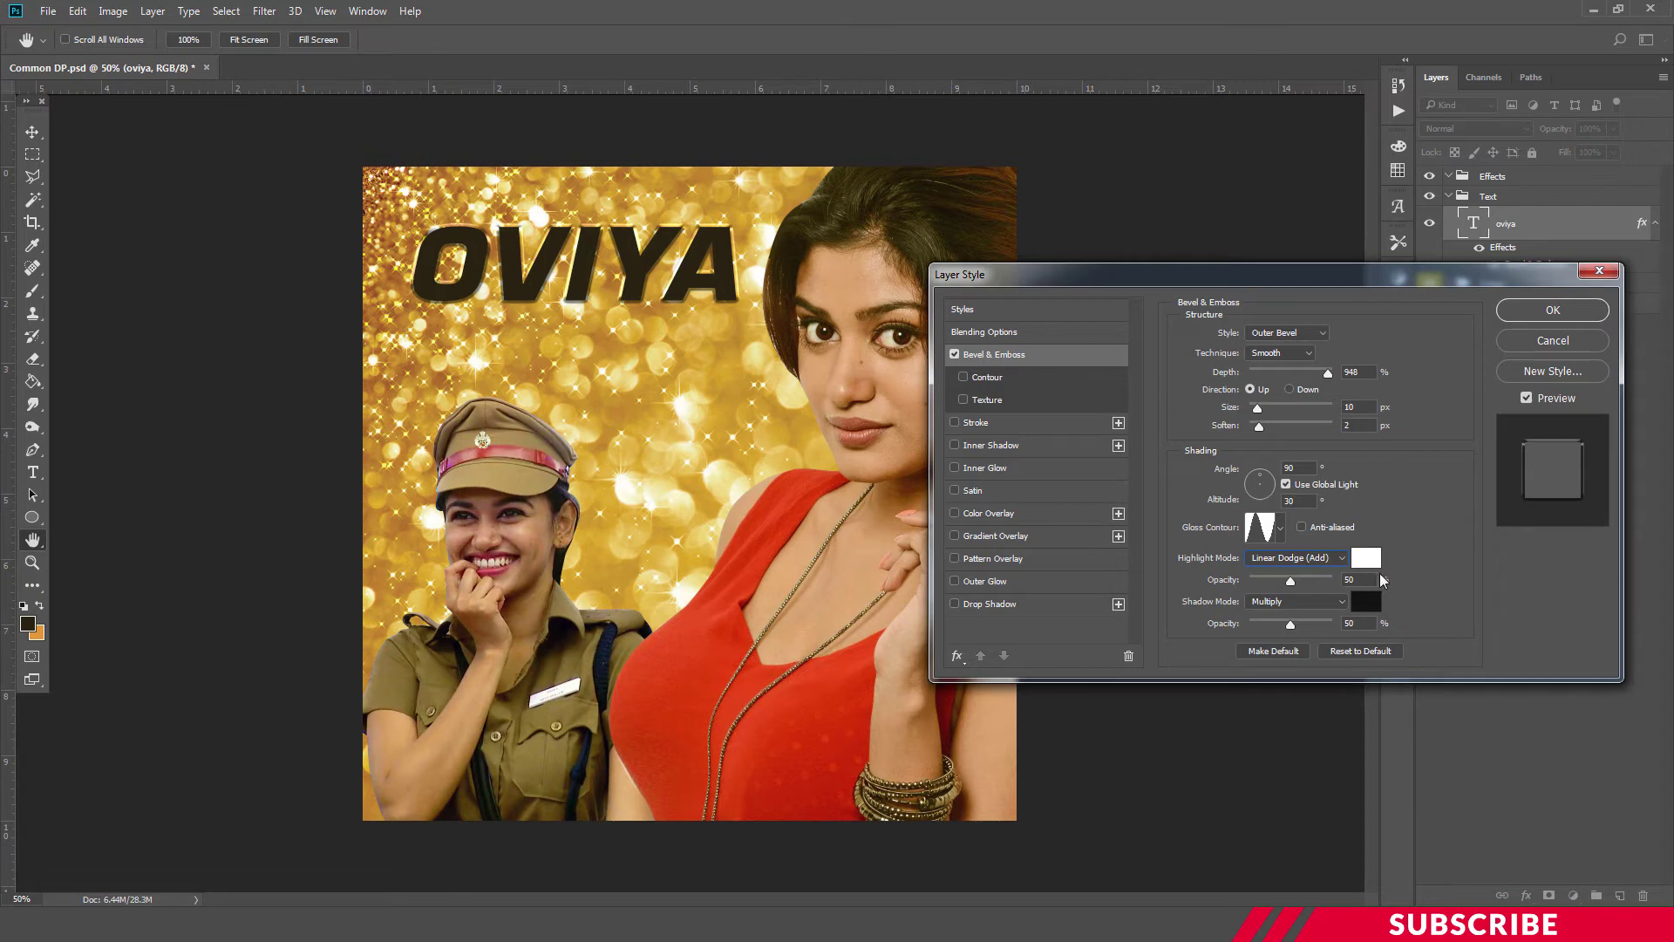
left_click_drag(1352, 579, 1305, 579)
type("45")
Step: Set the bevel's shadow color to #f7e187 with 85% opacity and apply the layer style to the OVIYA title
left_click(1367, 601)
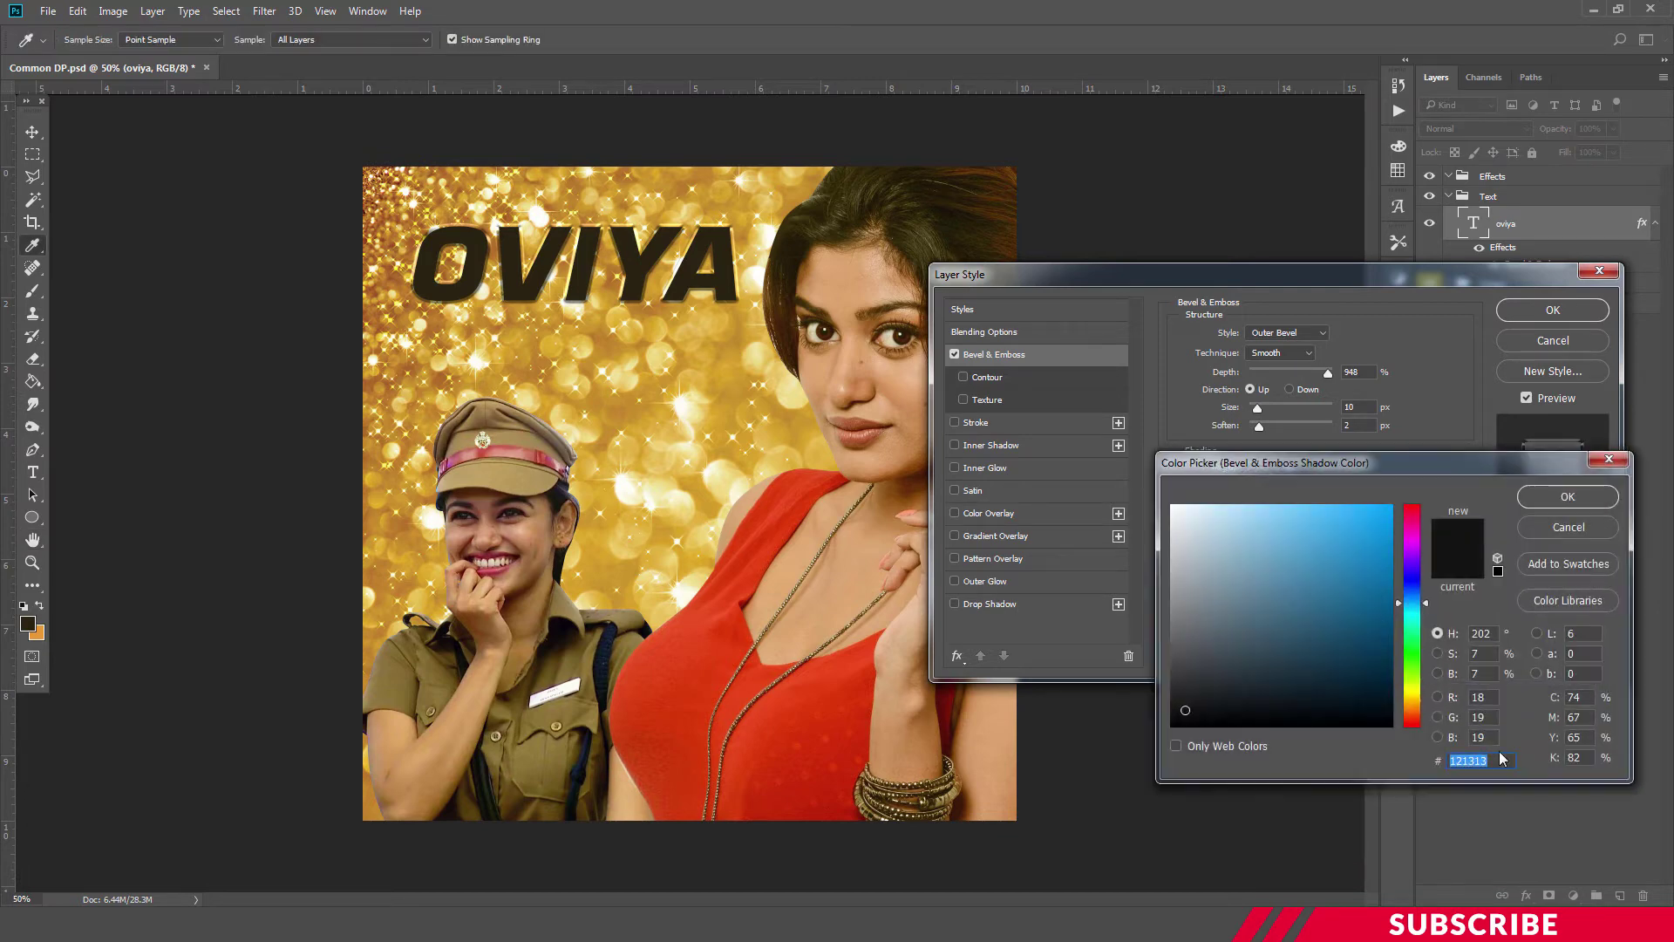
type("f")
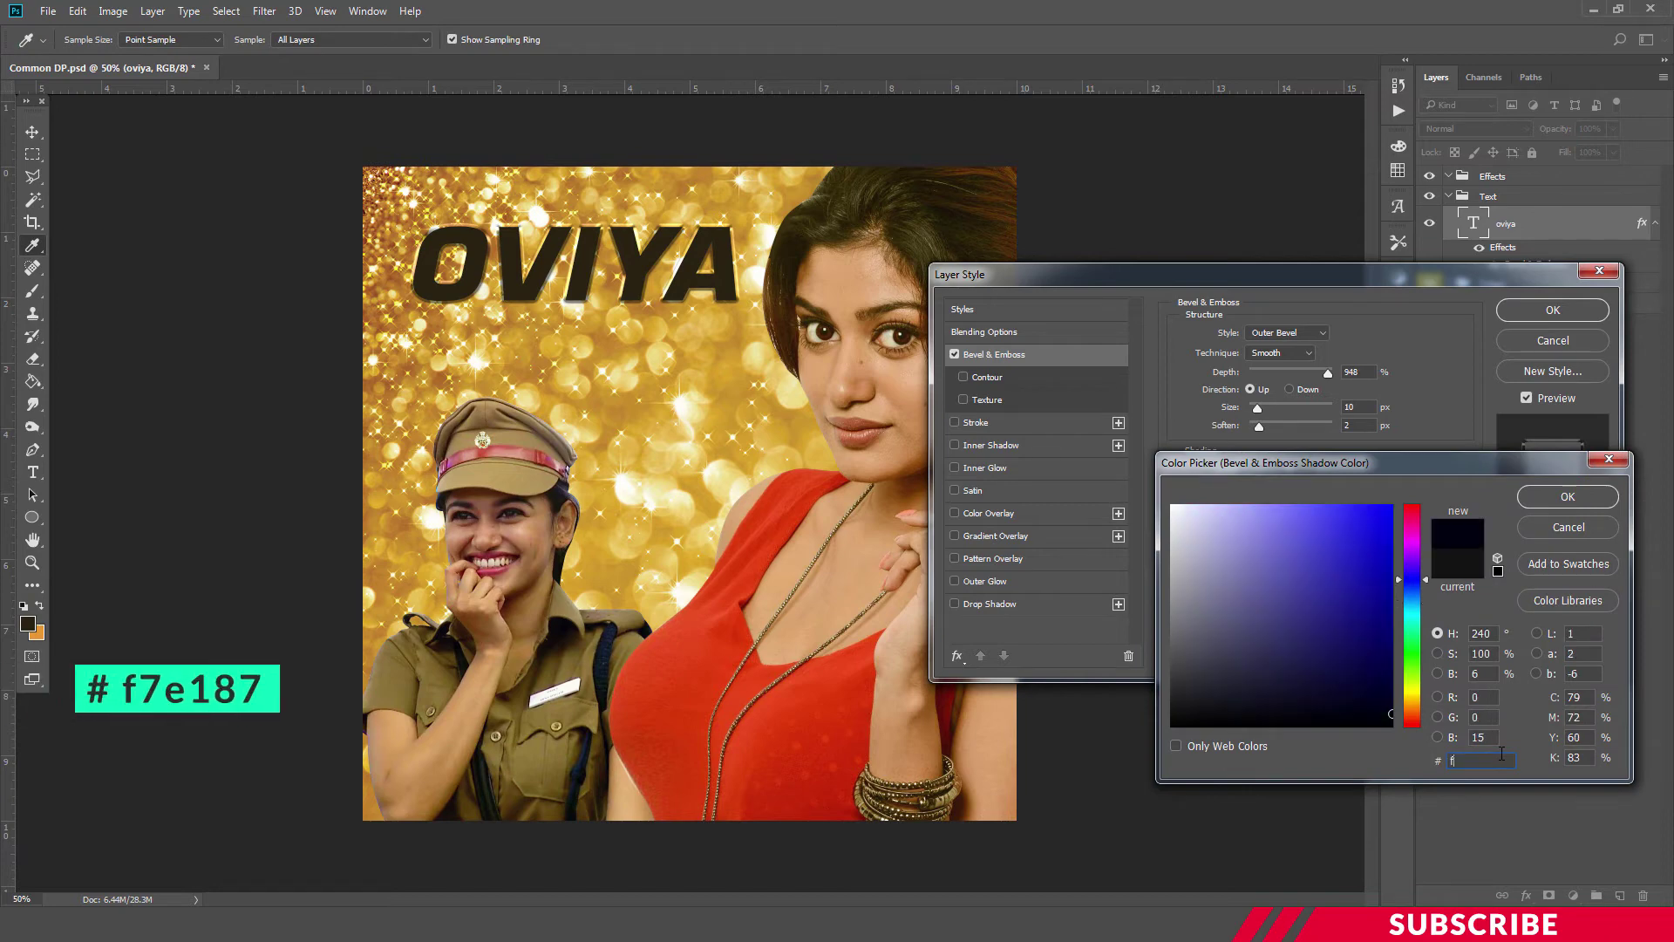
type("7")
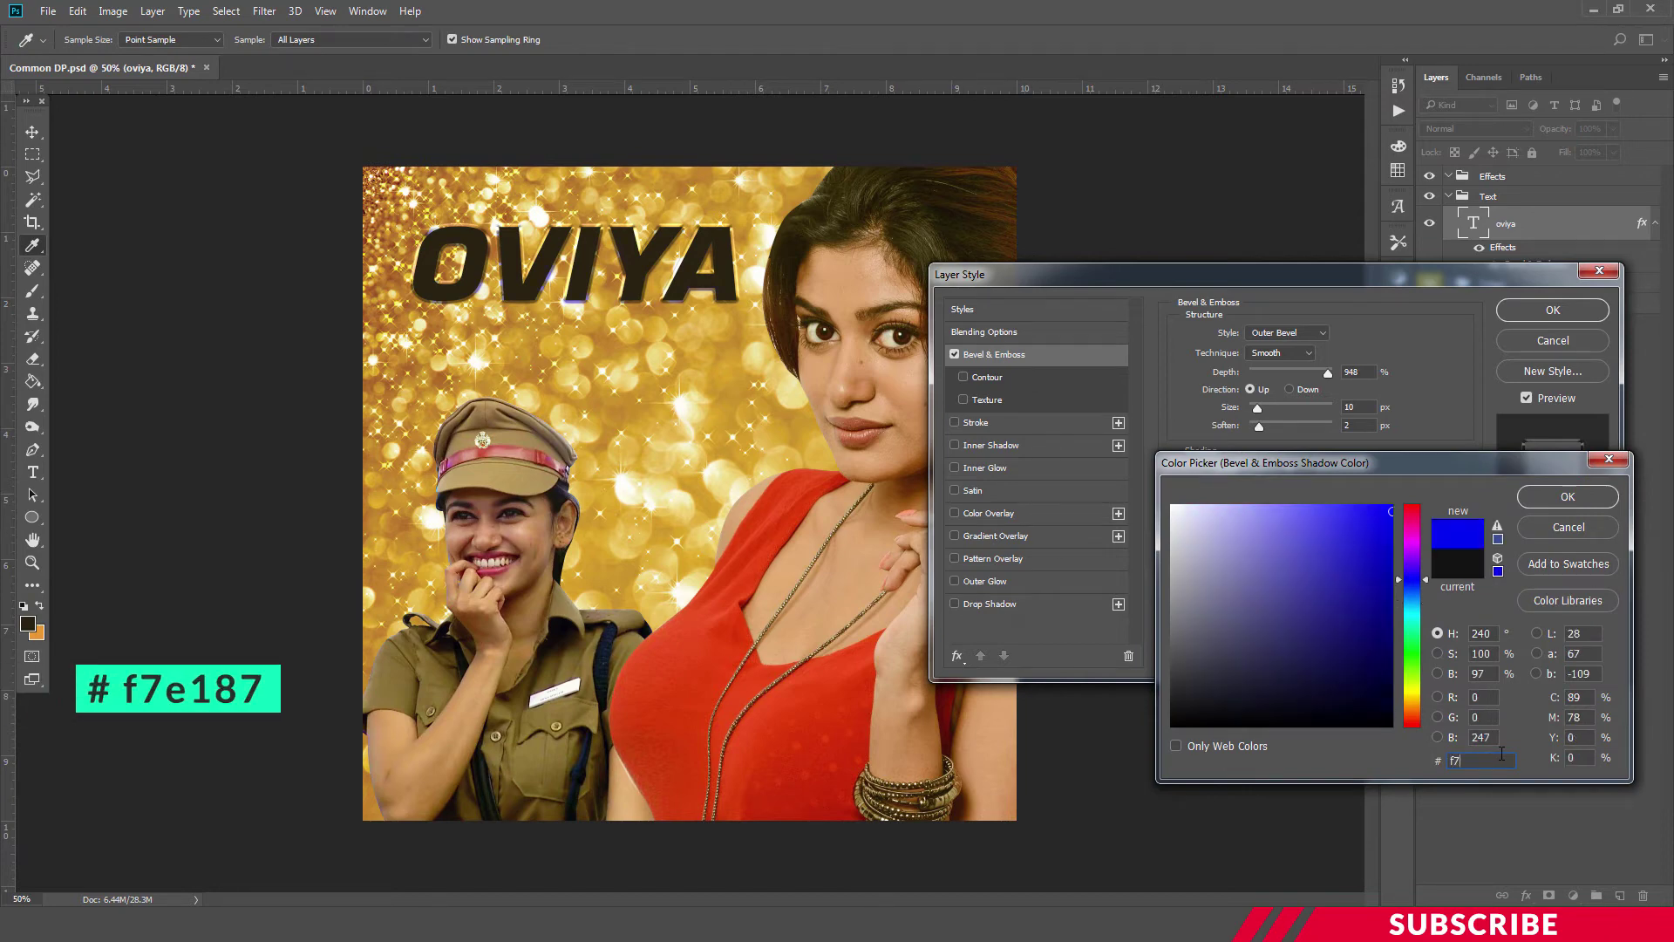
type("e187")
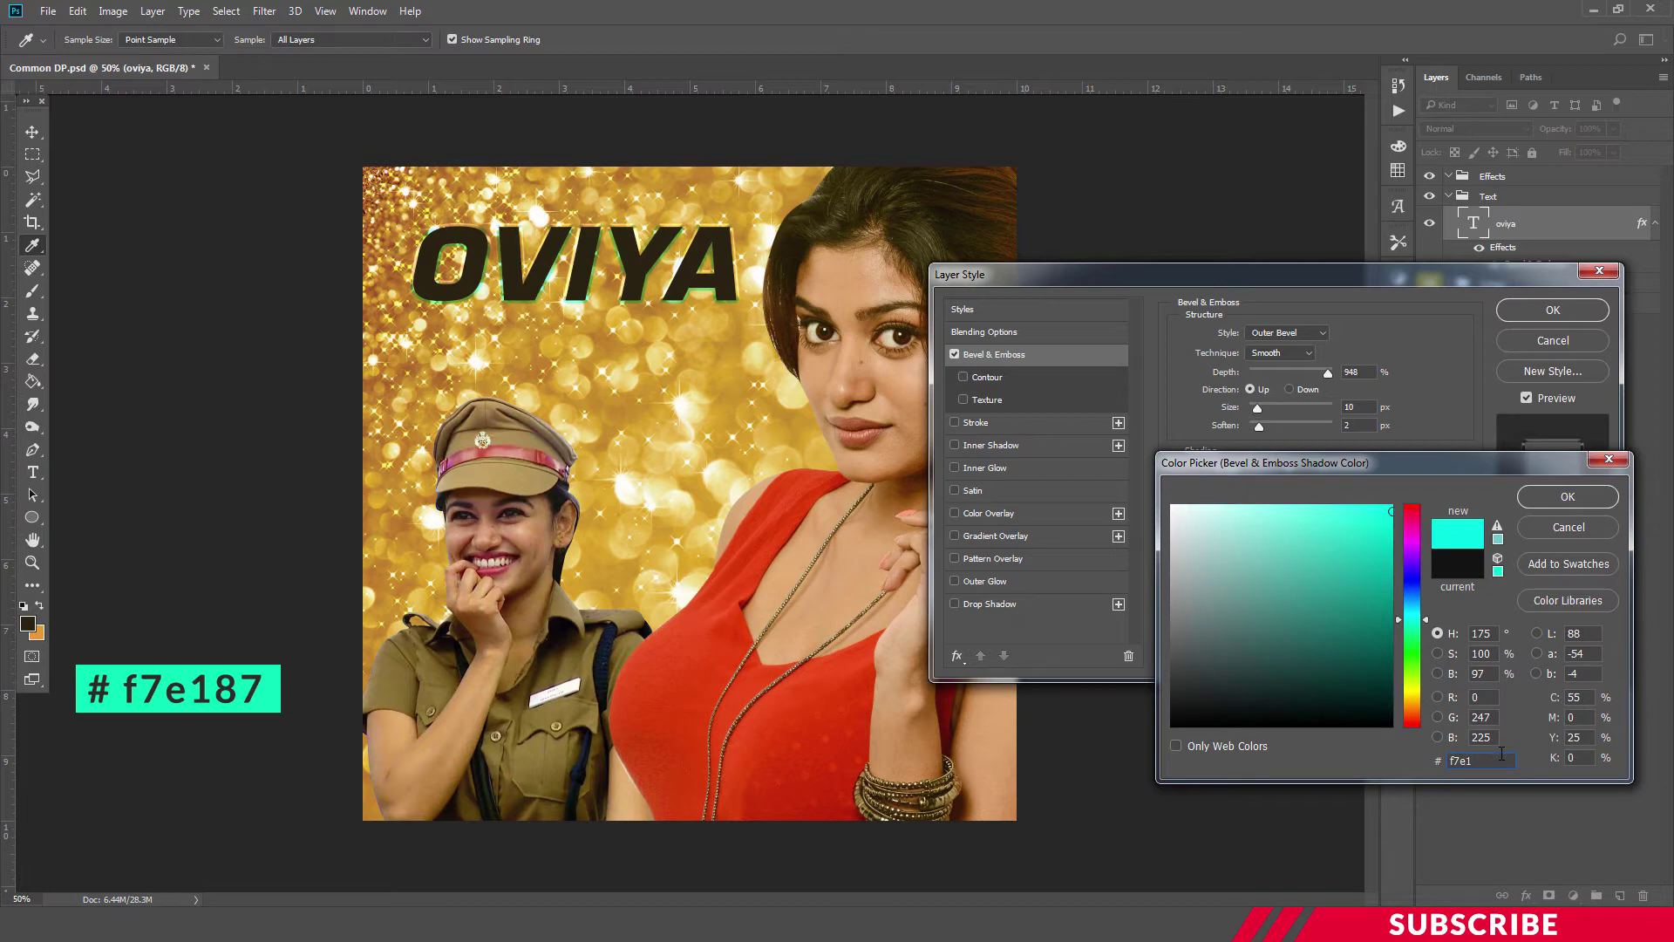
left_click(1551, 497)
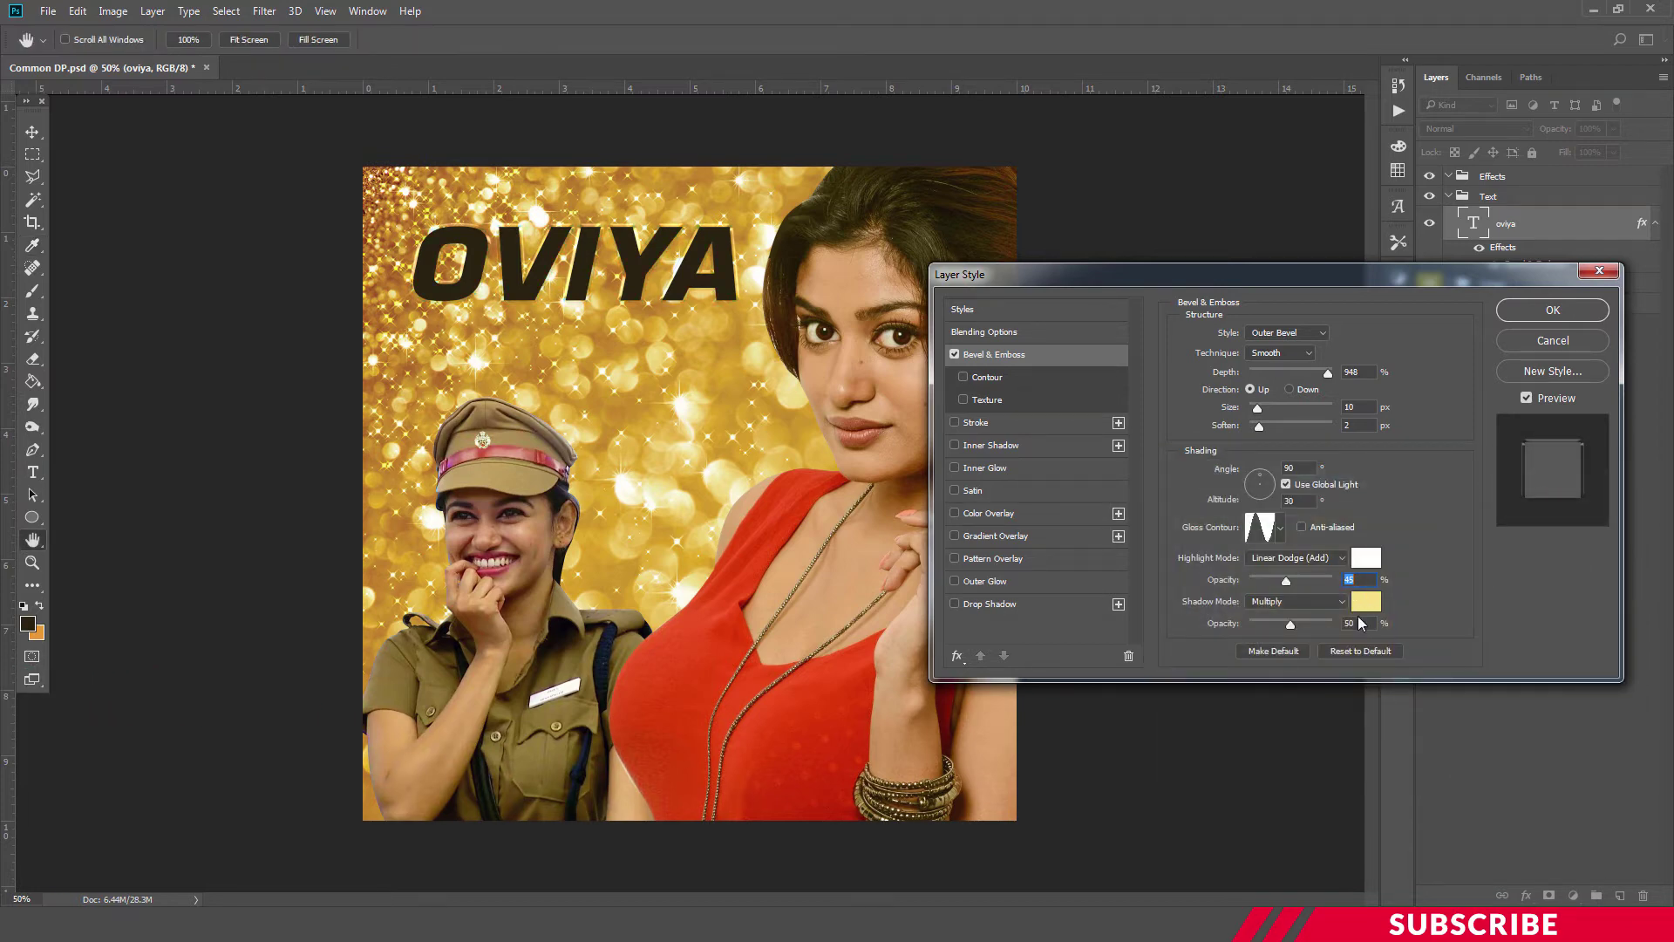
double_click(1331, 620)
type("85")
left_click(1553, 311)
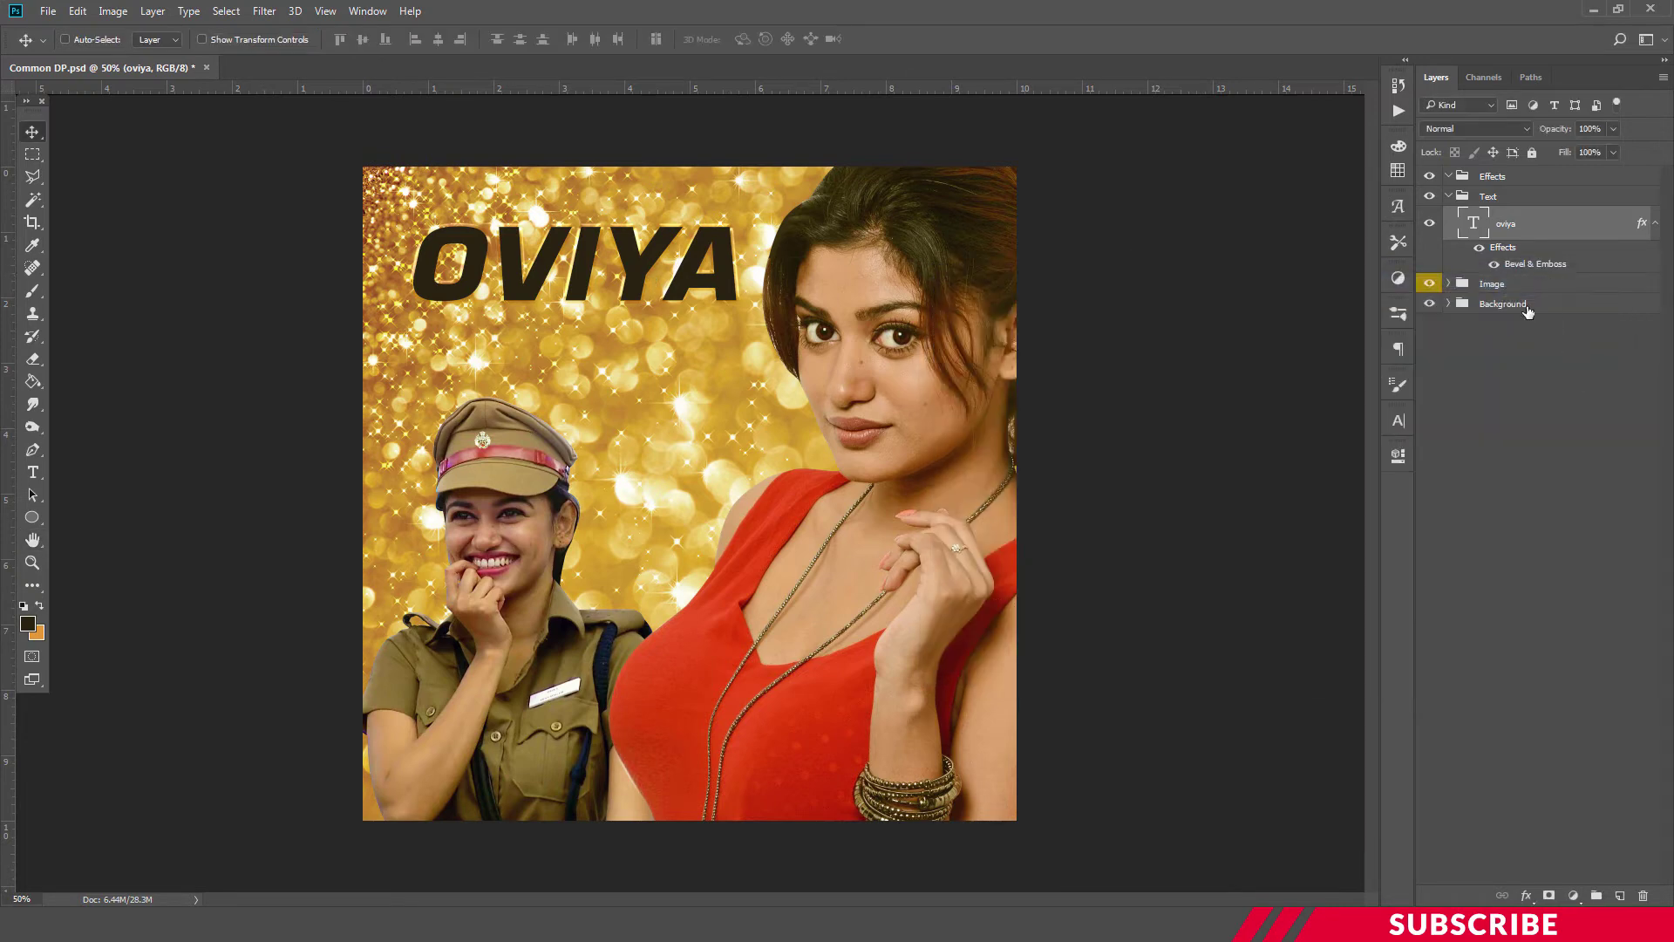
left_click(1481, 249)
key("ctrl+j")
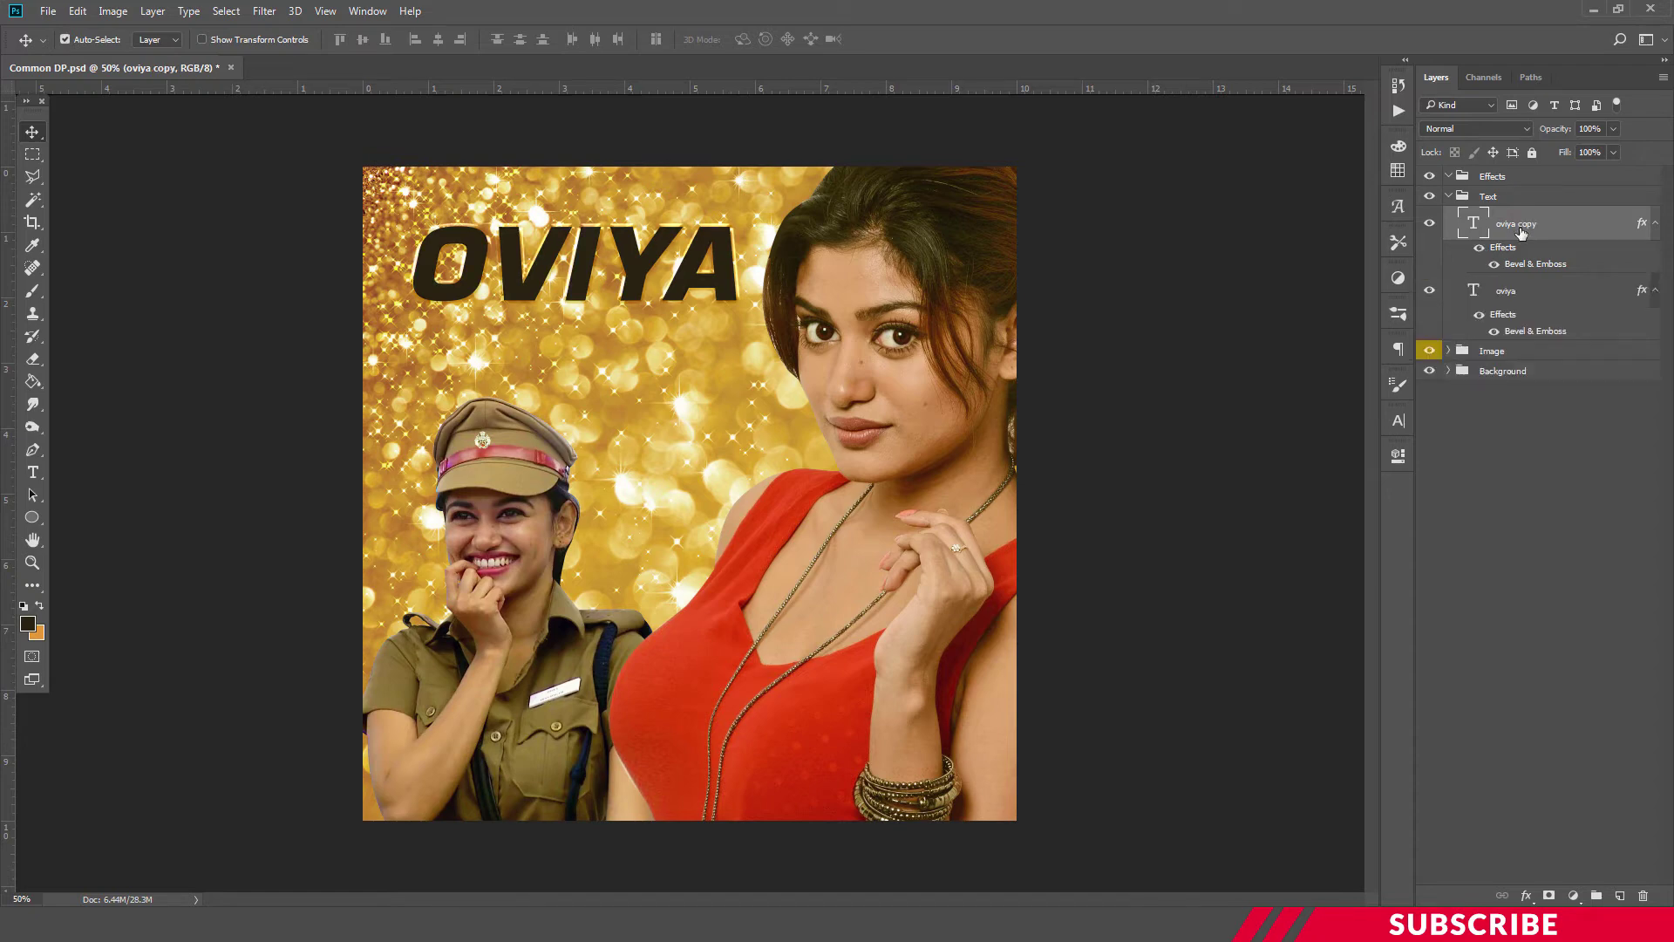
key("ctrl+z")
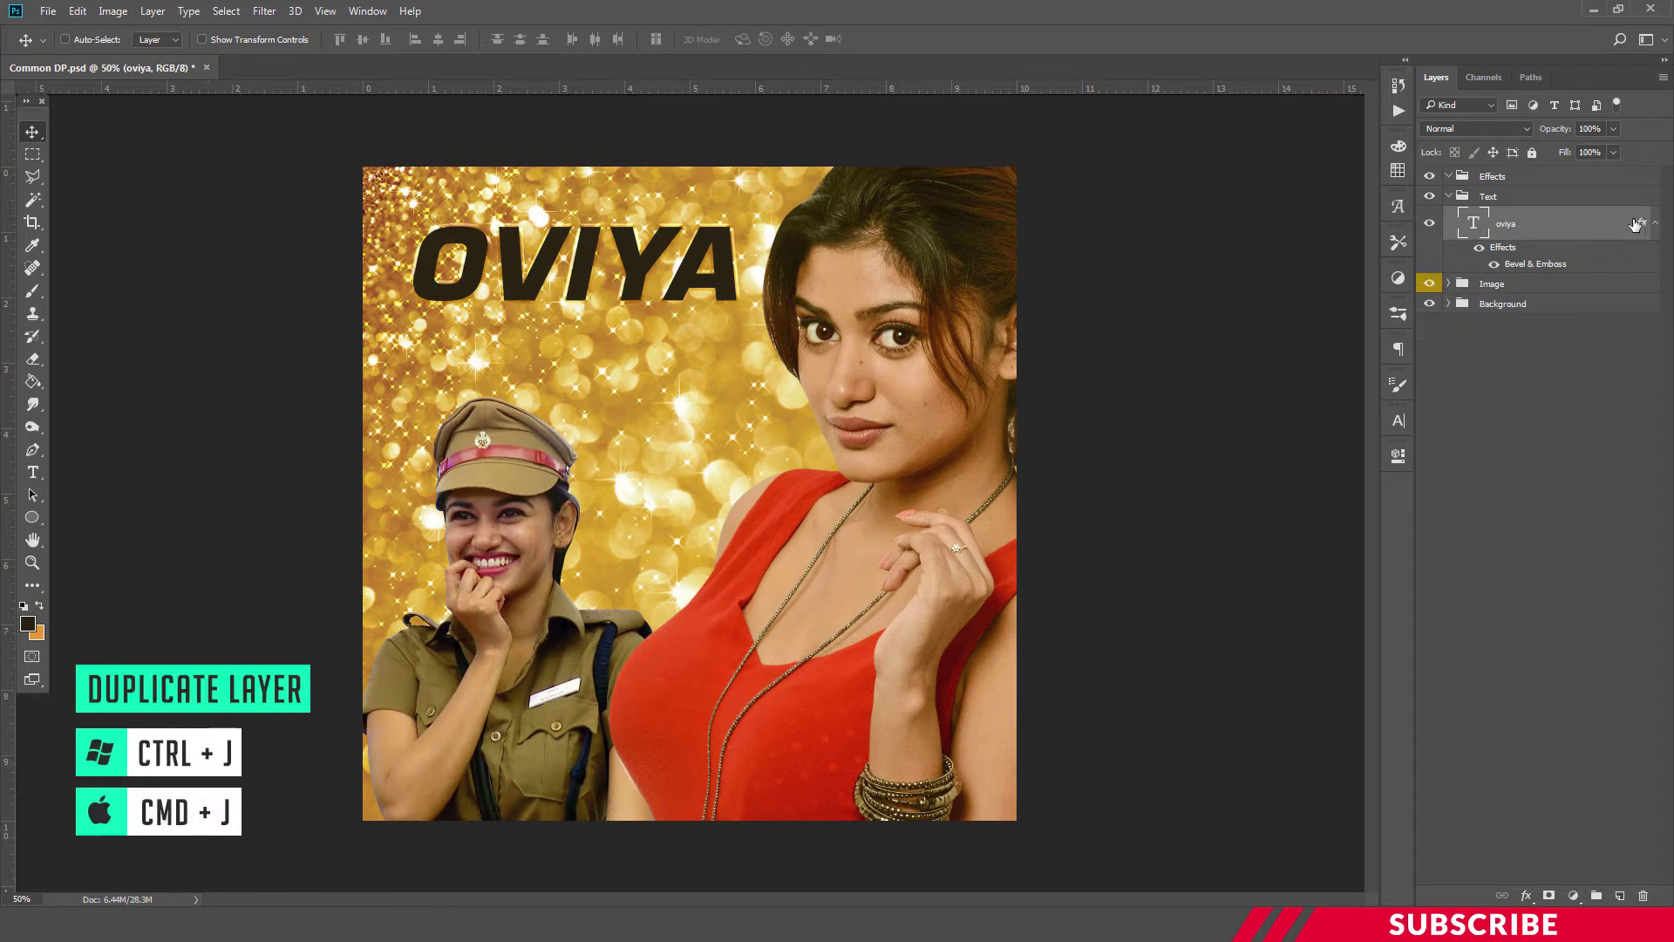
Step: Duplicate the OVIYA text layer and move the copy directly below the original title
left_click_drag(1560, 225, 1618, 893)
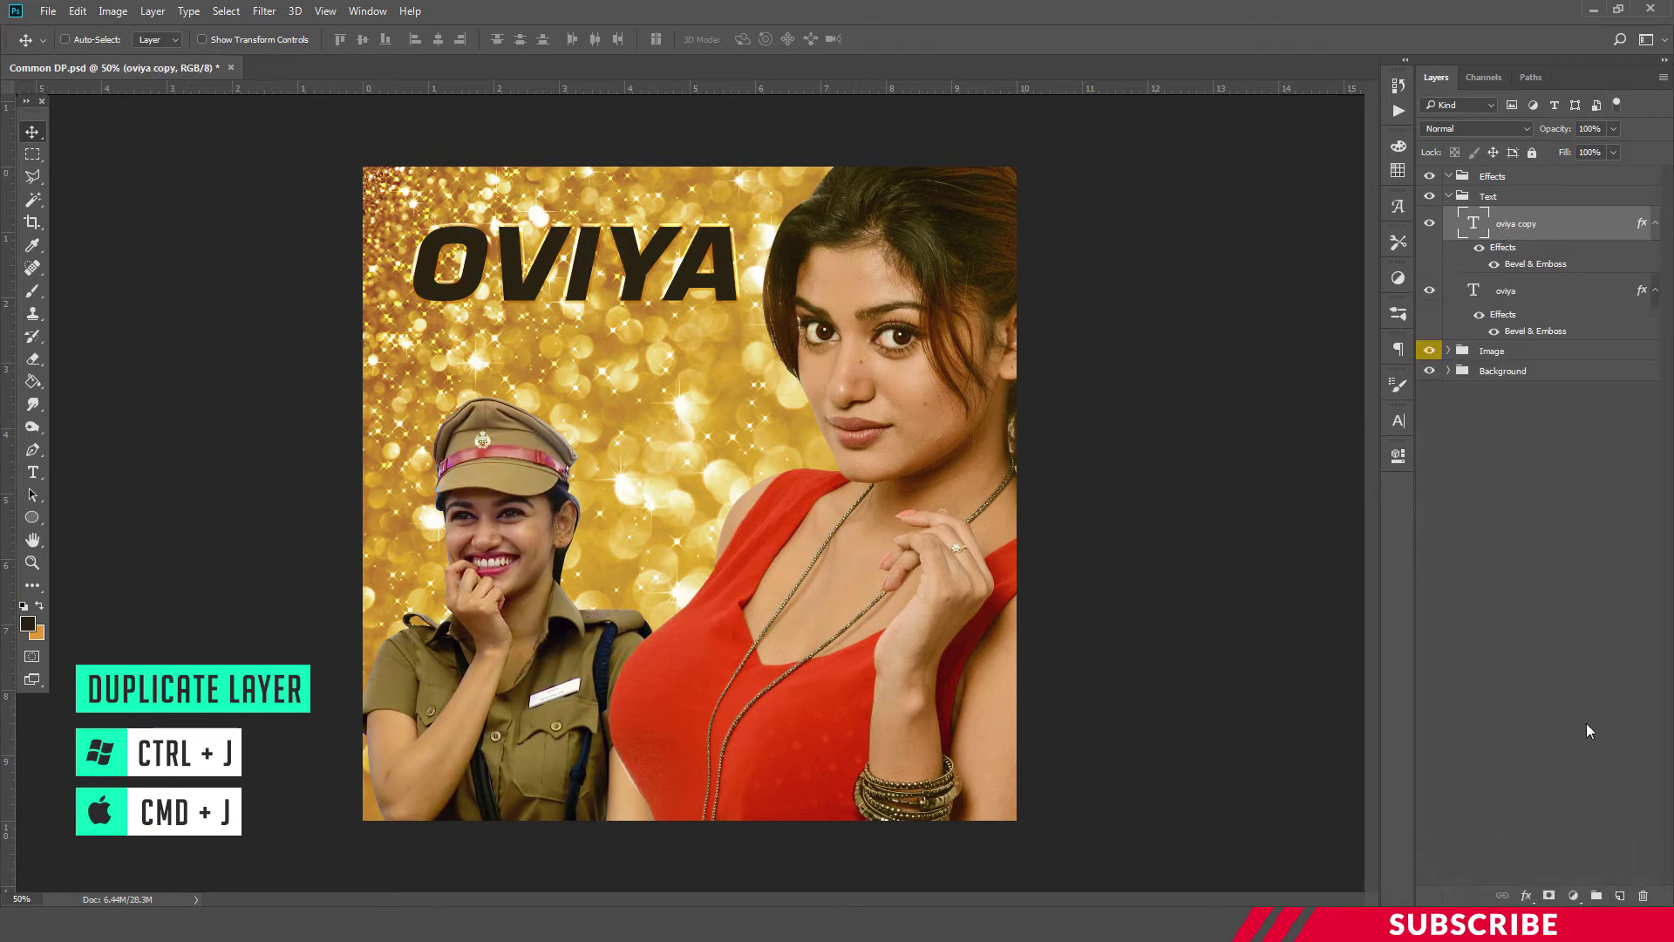
double_click(1518, 224)
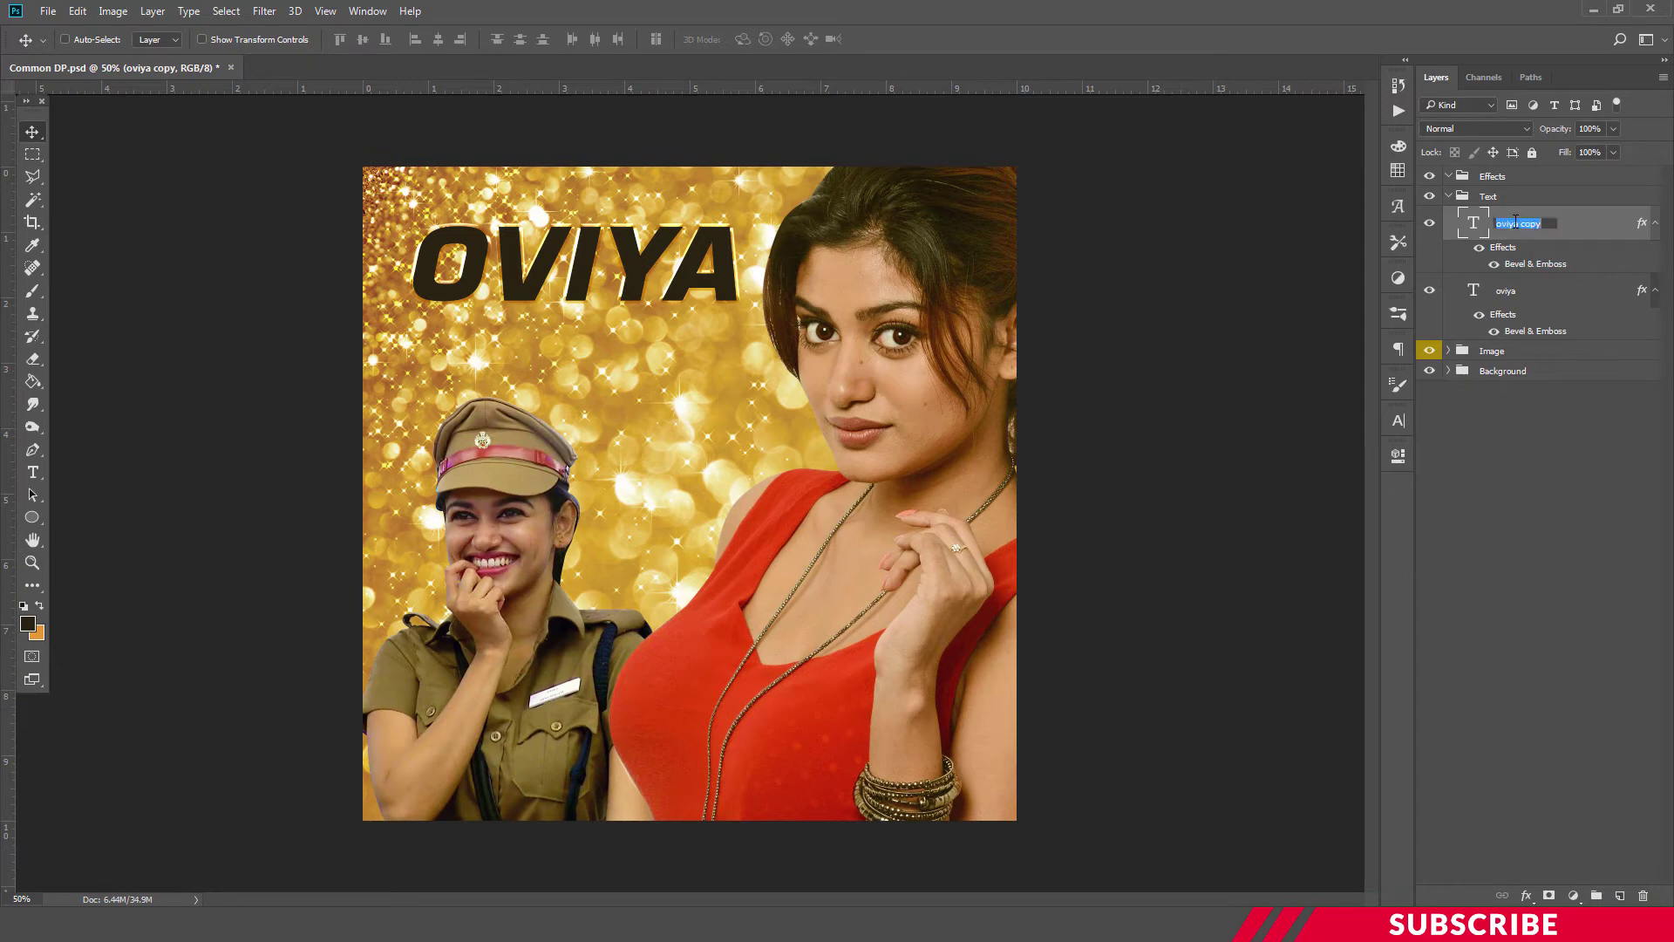
key("Return")
left_click_drag(627, 264, 607, 395)
Step: Replace the text of the duplicated title with HELEN
key("t")
left_click(639, 357)
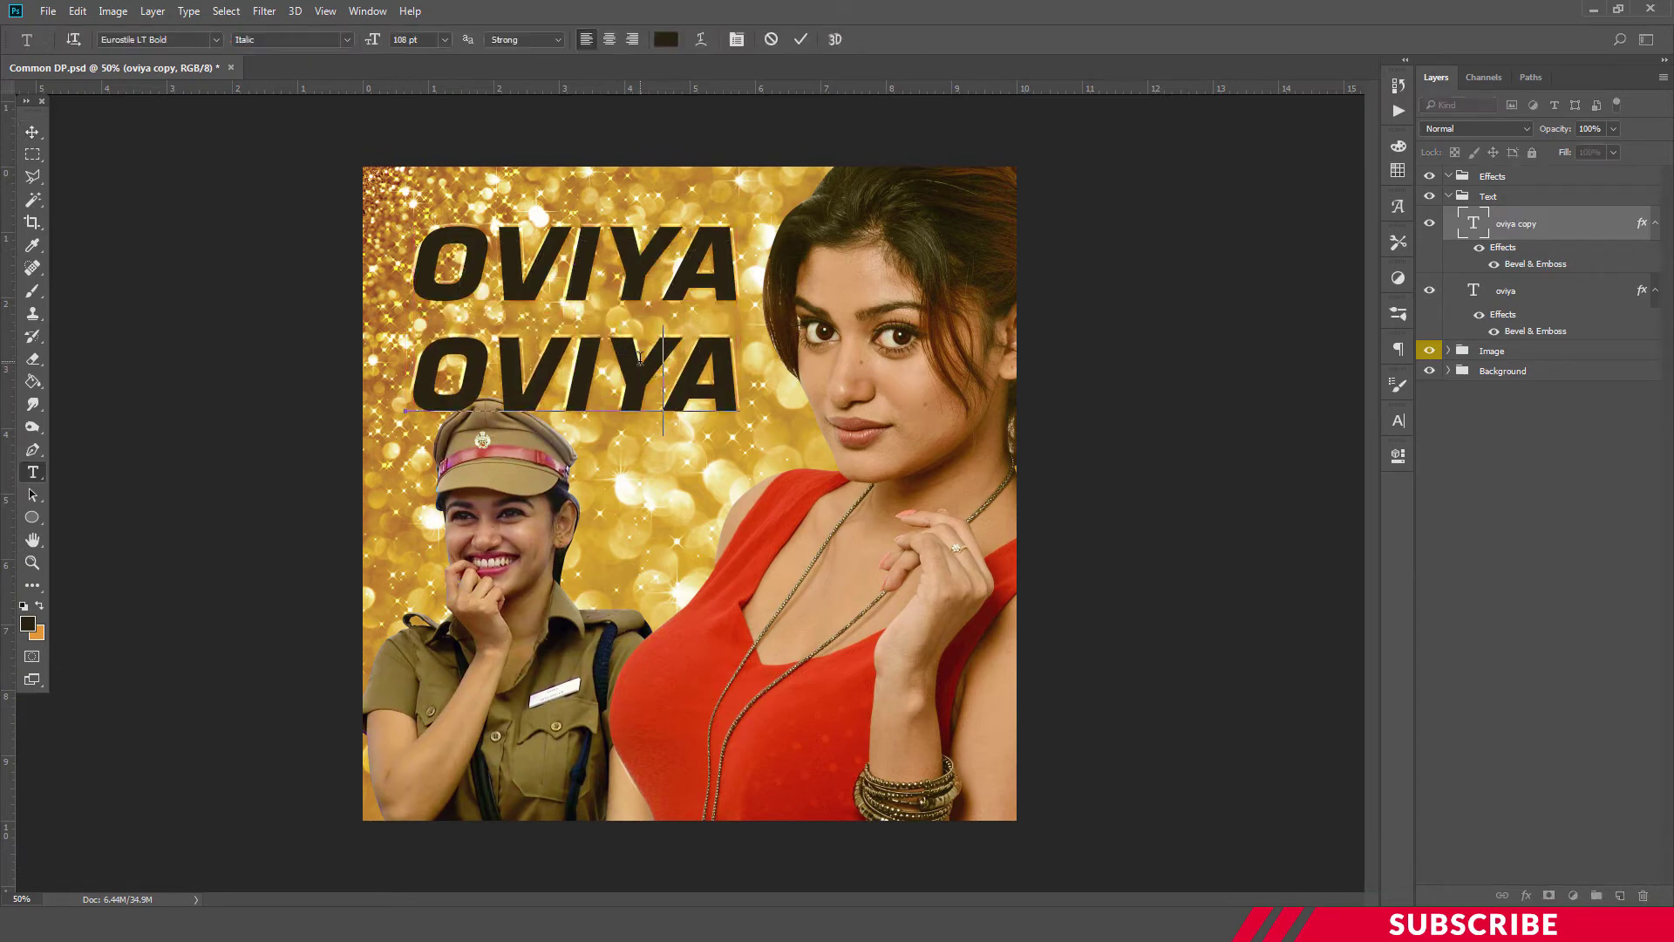
key("ctrl+a")
type("helen")
key("ctrl+Return")
Step: Set the font size of the HELEN text to 51 pt
left_click(639, 358)
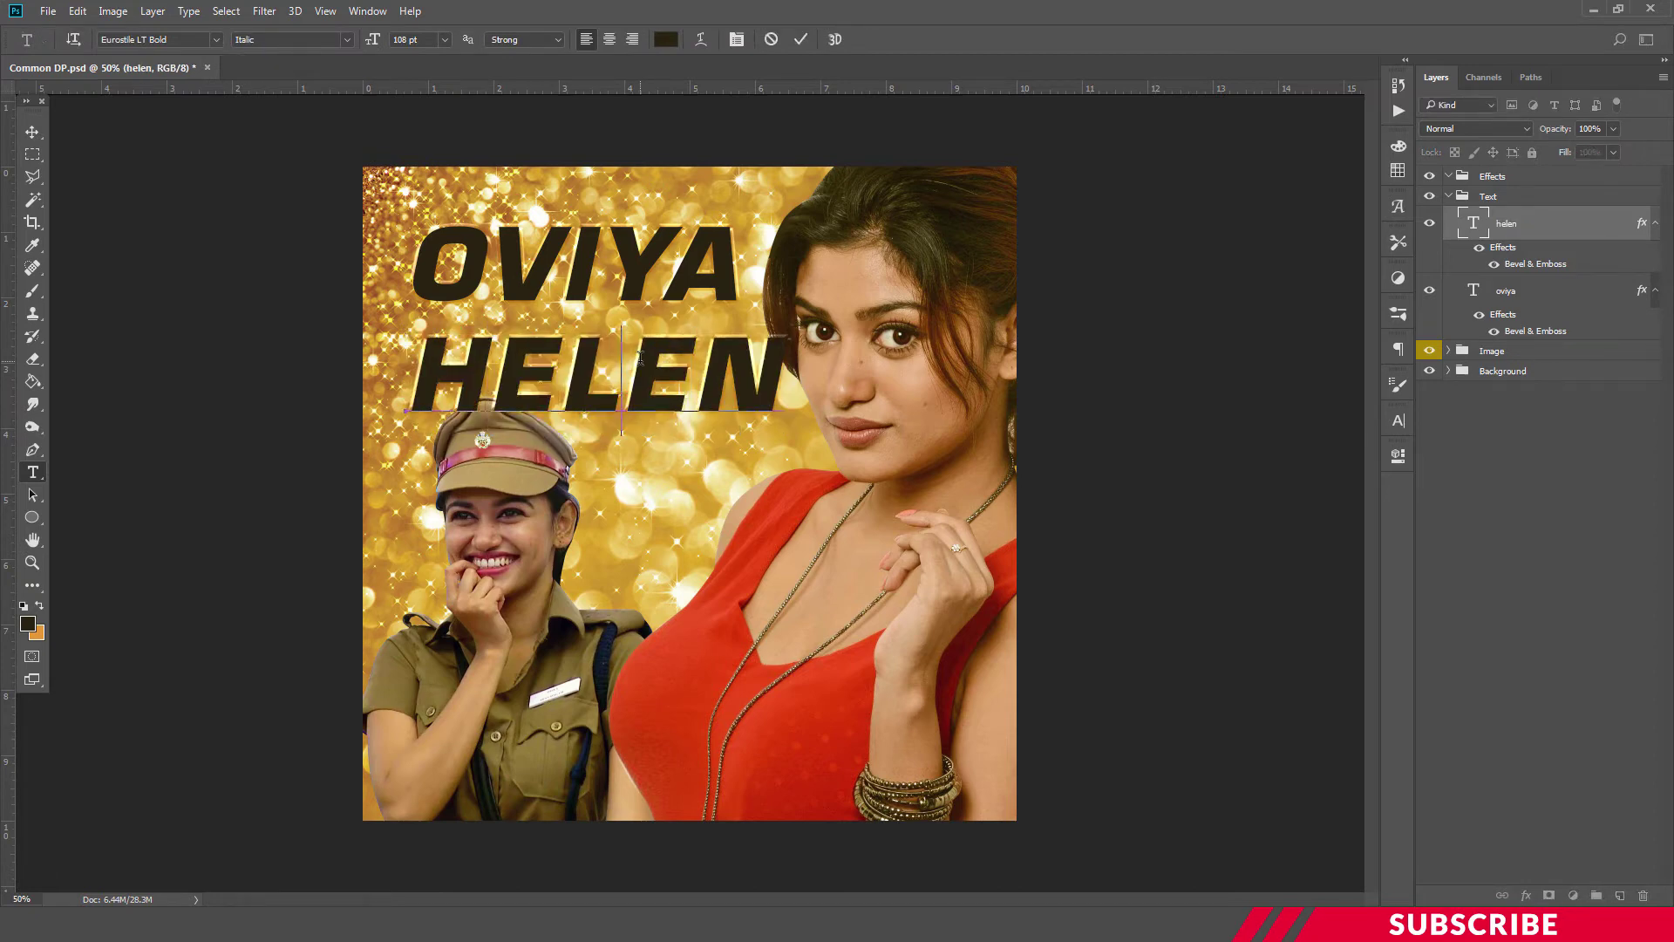
key("ctrl+a")
left_click(388, 41)
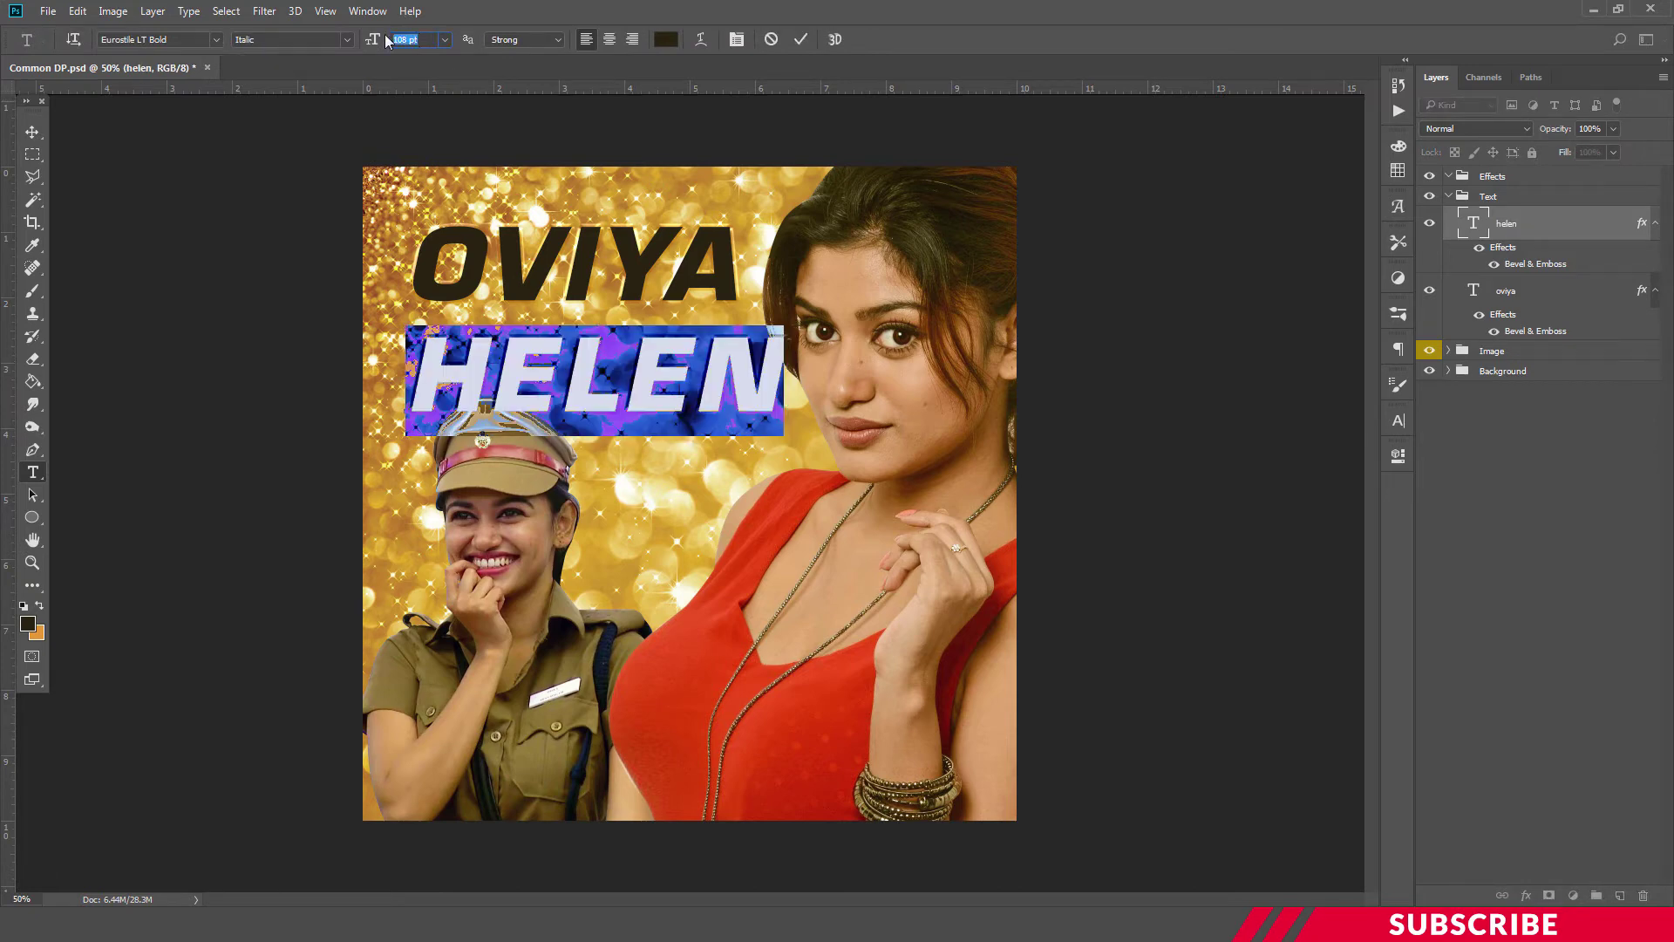
type("51")
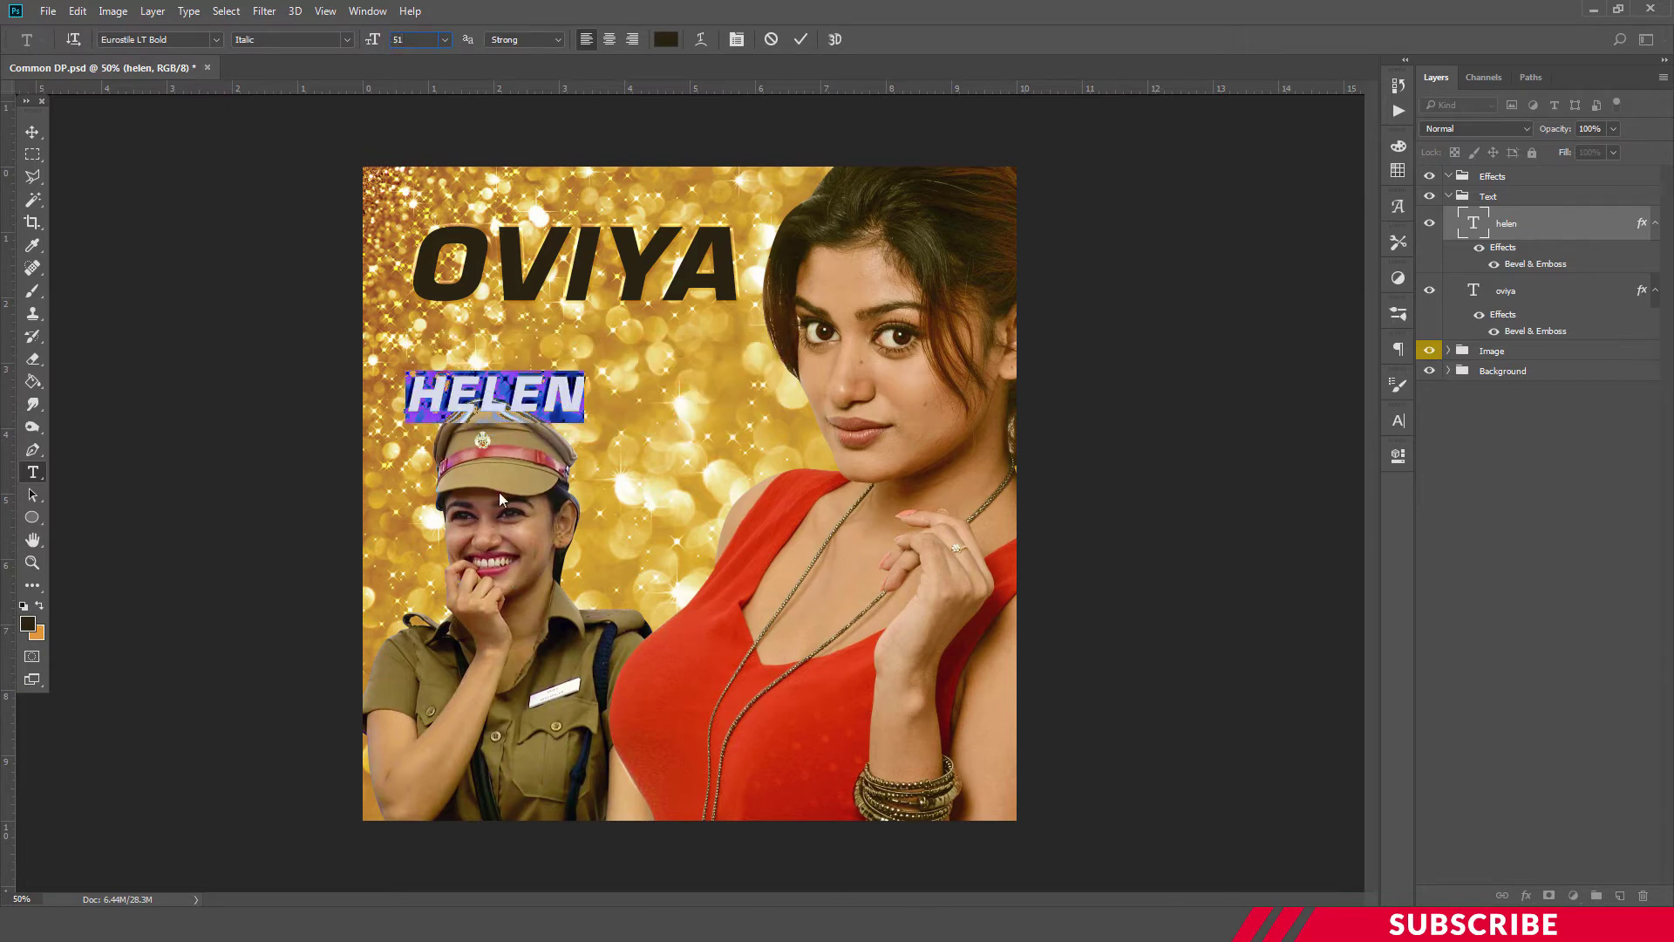
key("ctrl+Return")
Step: Move HELEN beneath the right end of OVIYA, aligned with the final A, and nudge it down to leave a small gap
key("v")
left_click_drag(540, 406, 693, 321)
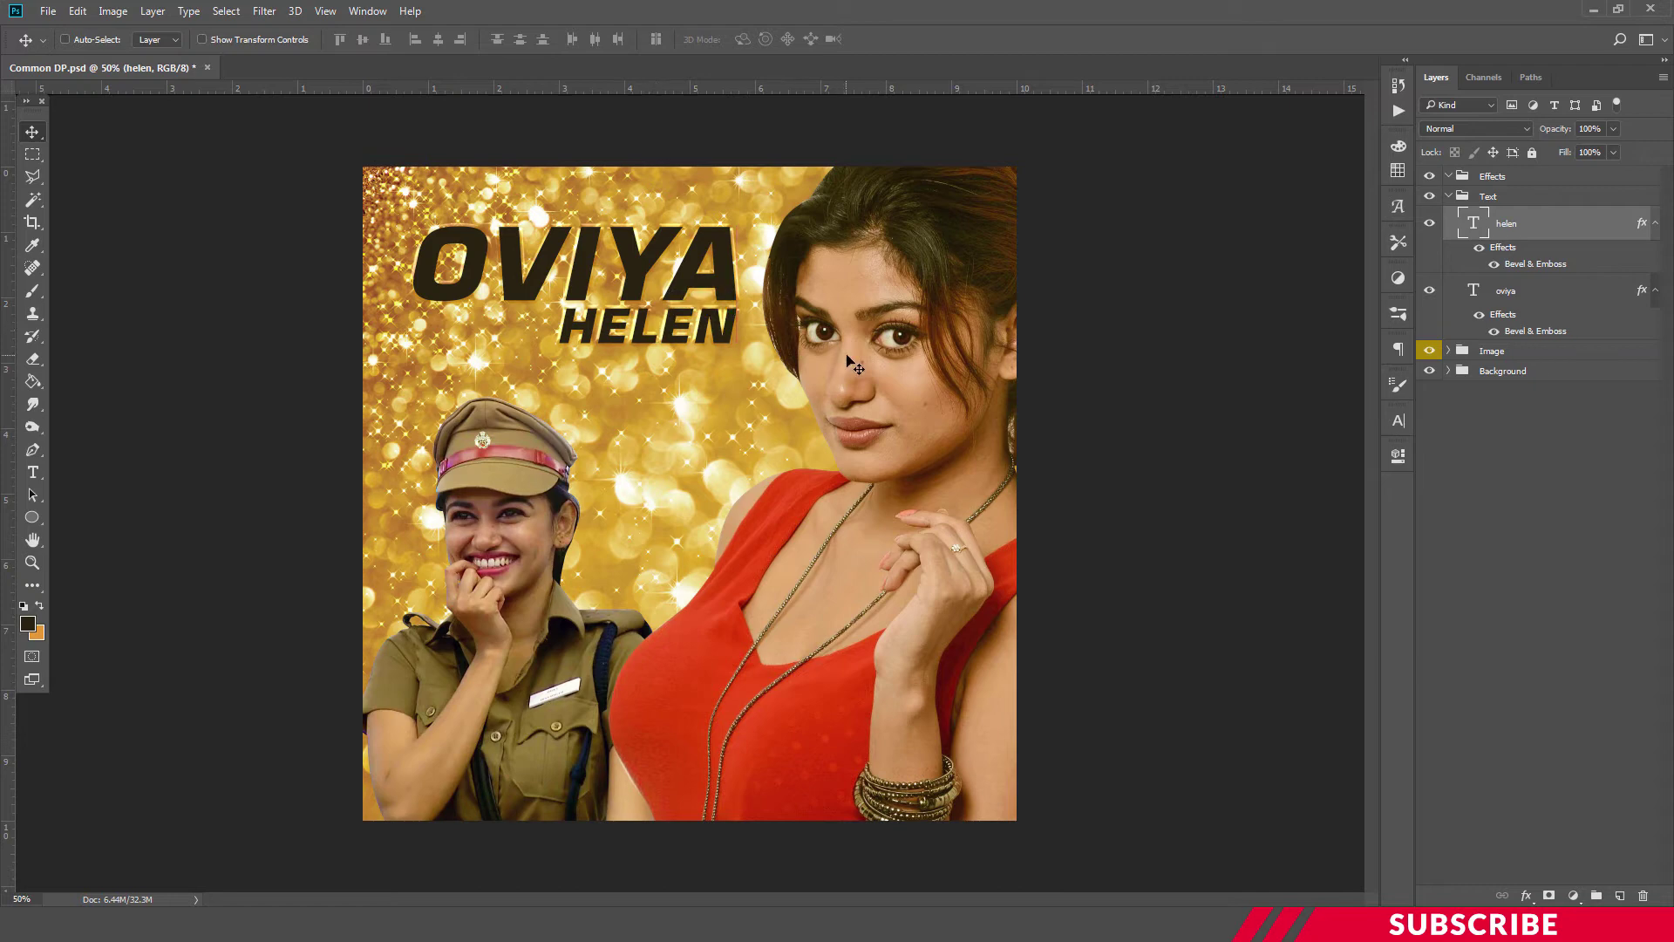
key("Down")
key("Down")
key("Down")
key("Down")
key("Down")
key("Down")
key("Down")
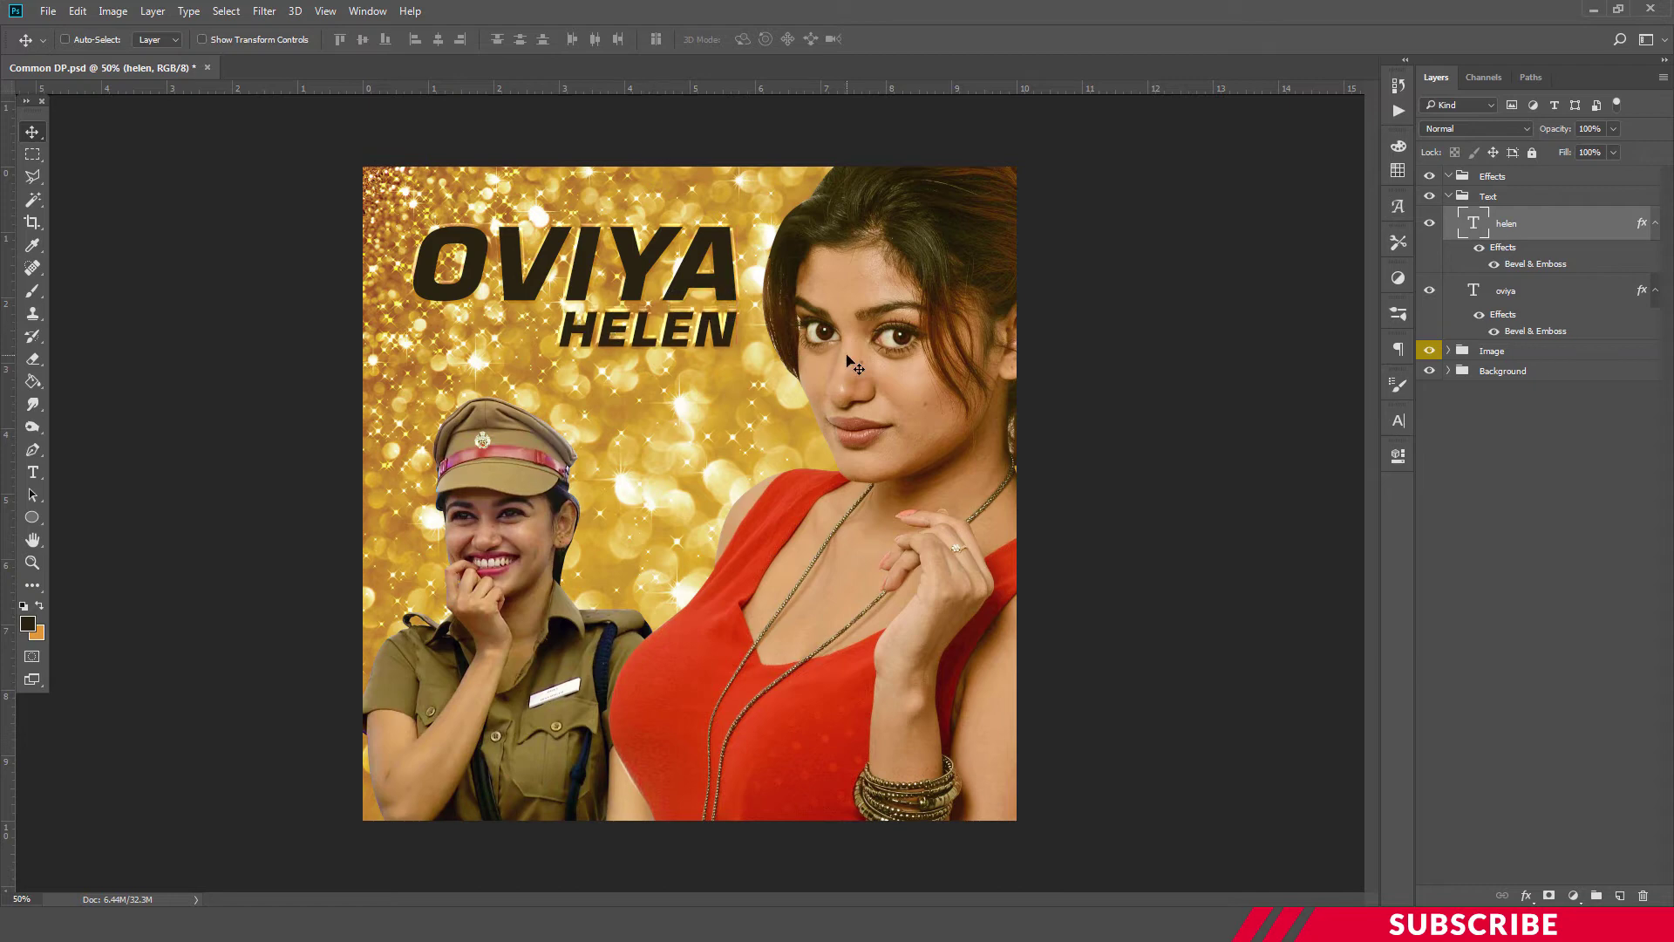
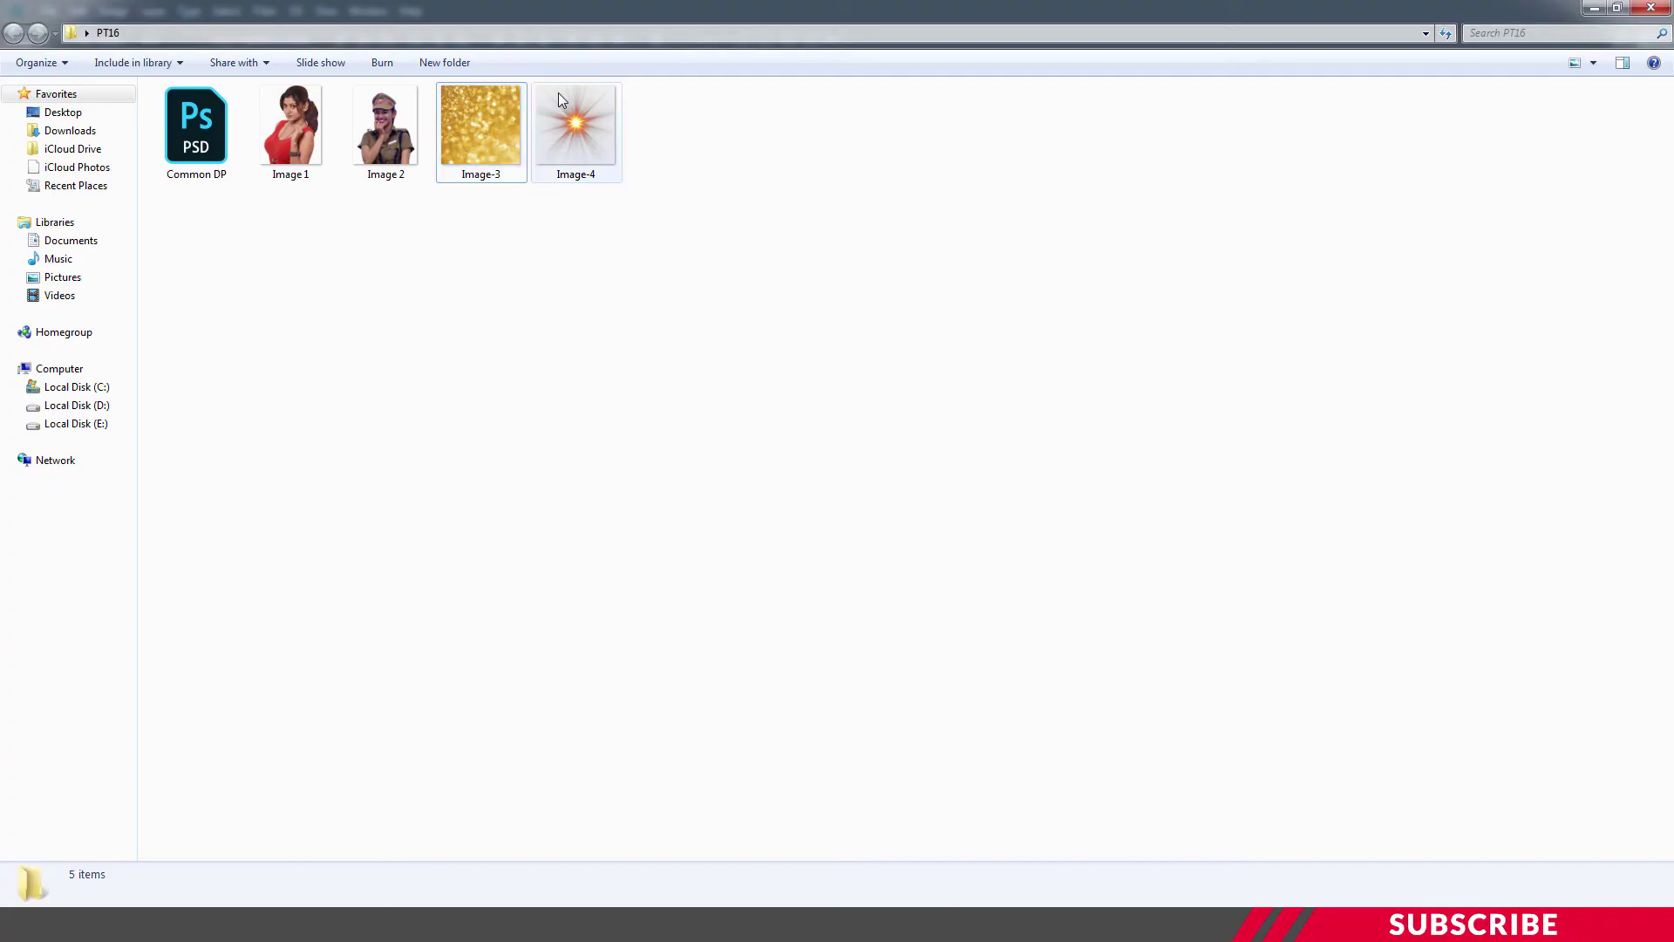
Step: Switch to the PT16 folder in Windows Explorer and open the light flare picture Image-4 in Photoshop
left_click(576, 122)
right_click(575, 122)
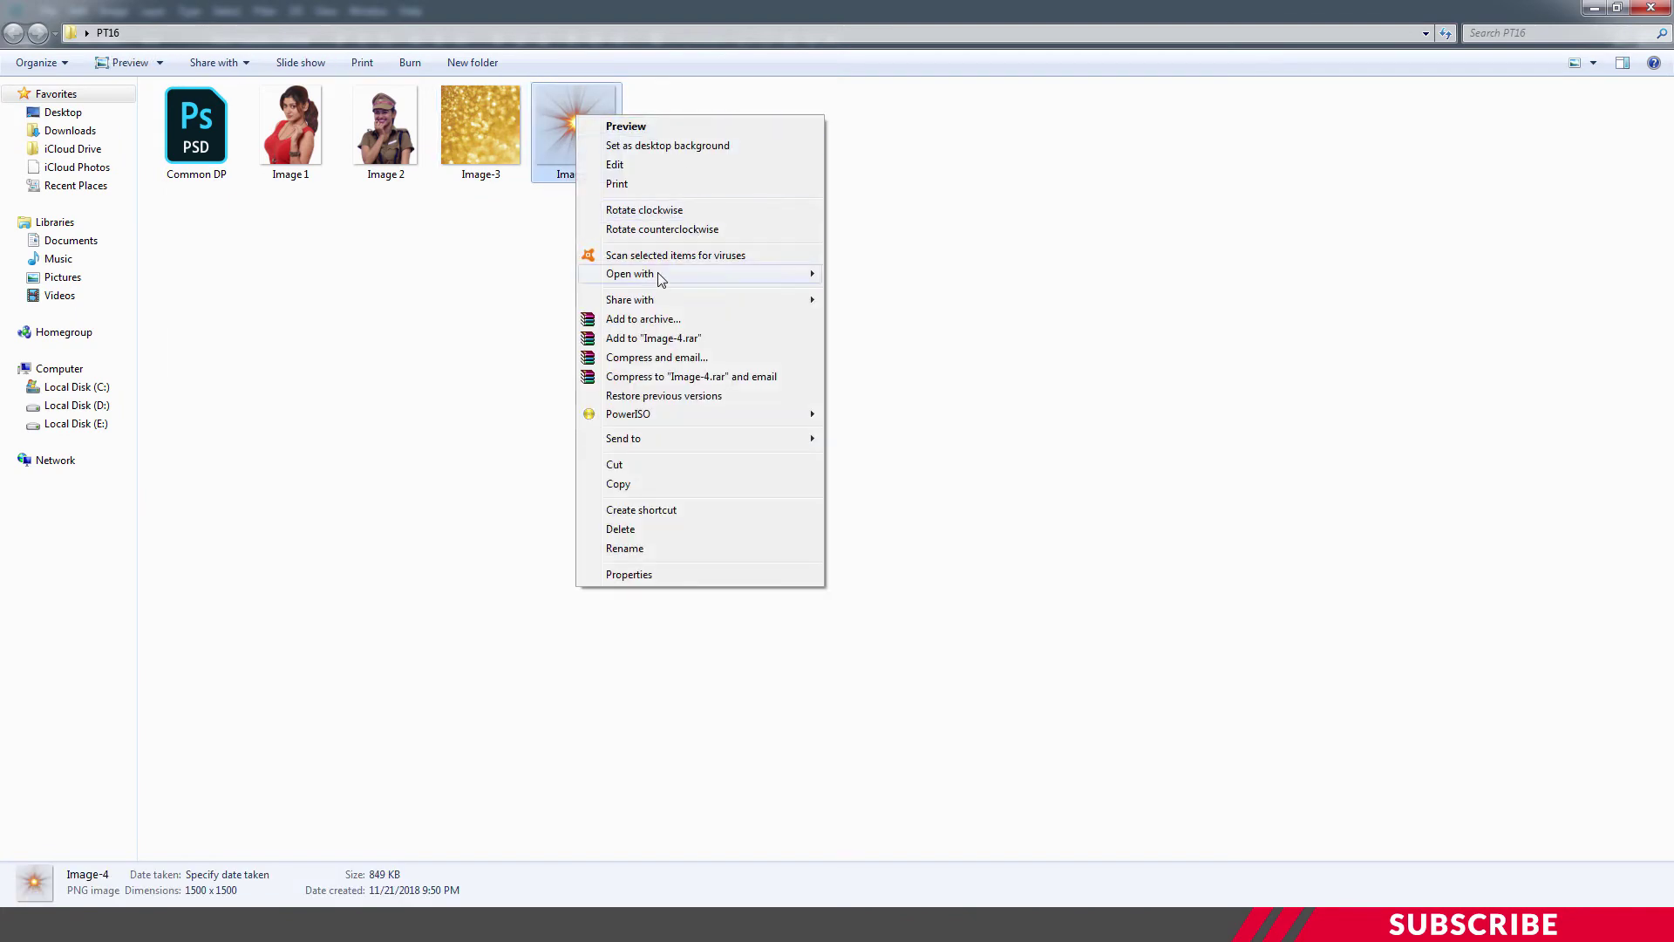
mouse_move(663, 277)
left_click(848, 276)
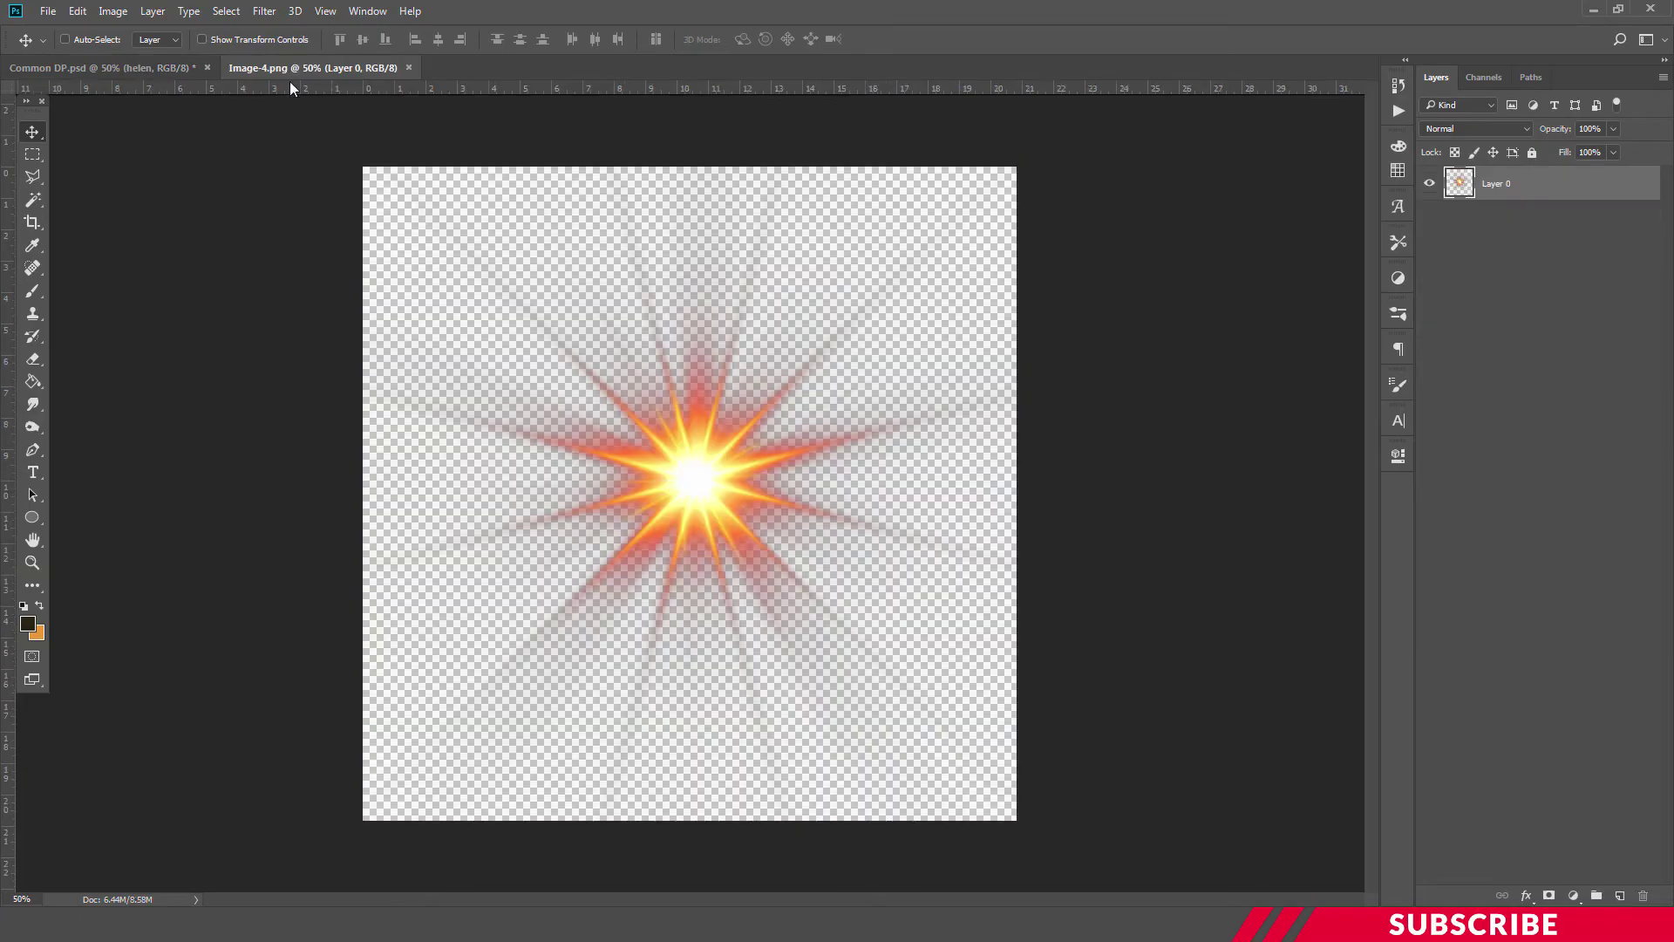
Step: Copy the light flare from Image-4.png onto the Common DP poster and close Image-4.png without saving
left_click_drag(295, 69, 340, 222)
left_click_drag(417, 535, 894, 370)
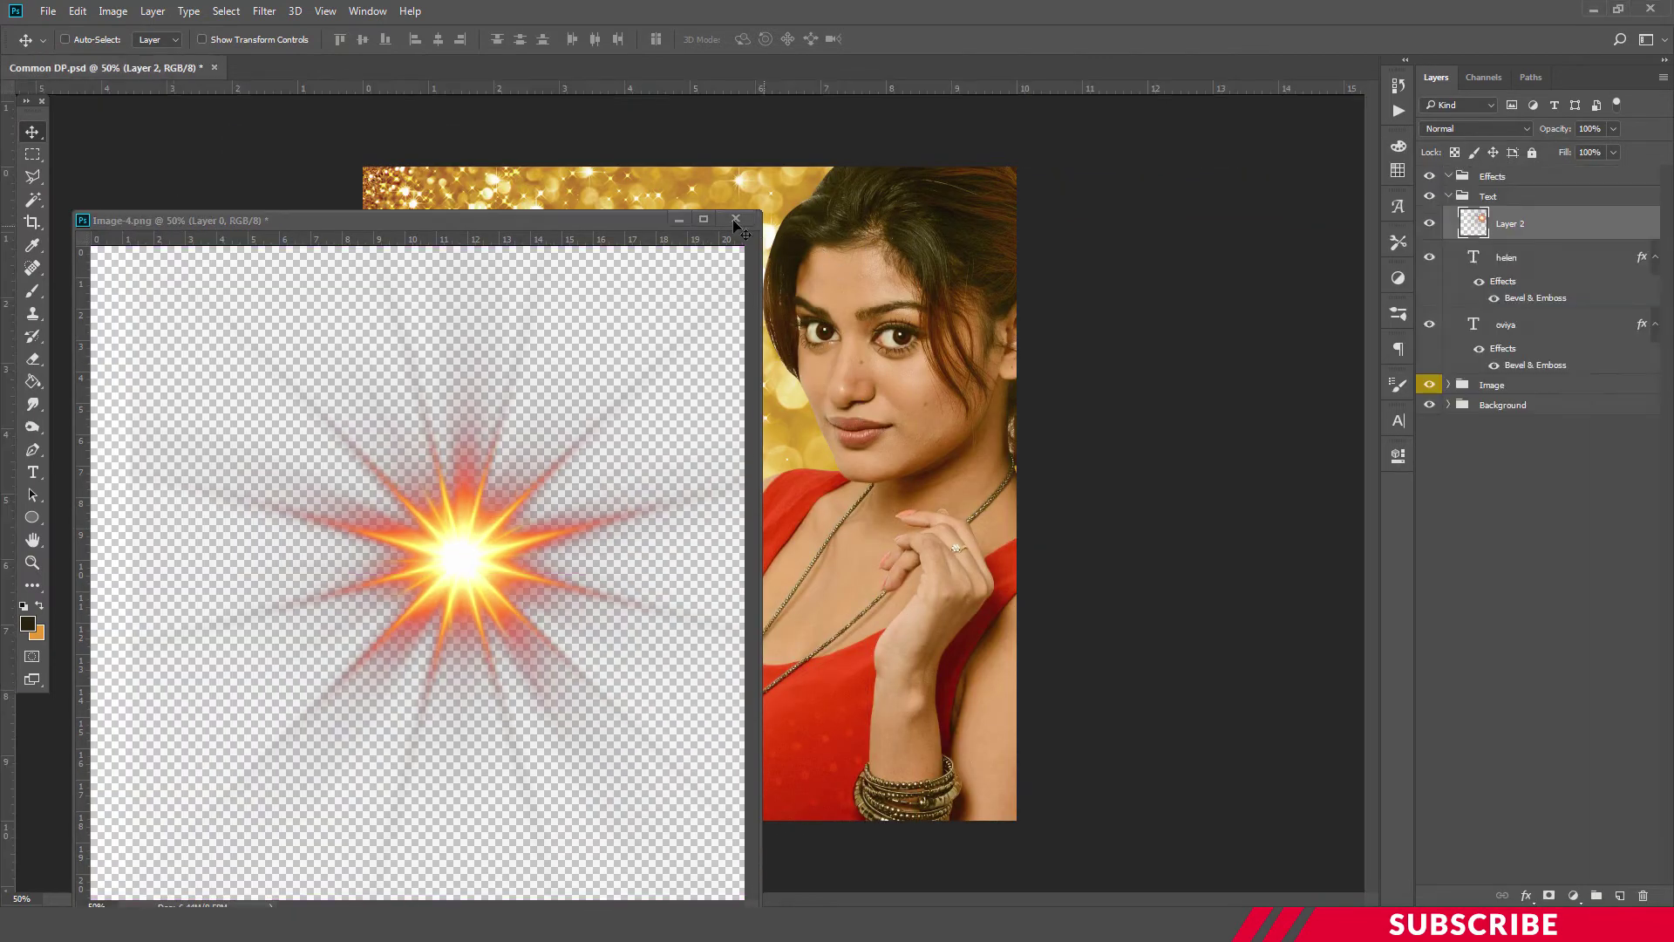
left_click(736, 219)
left_click(830, 350)
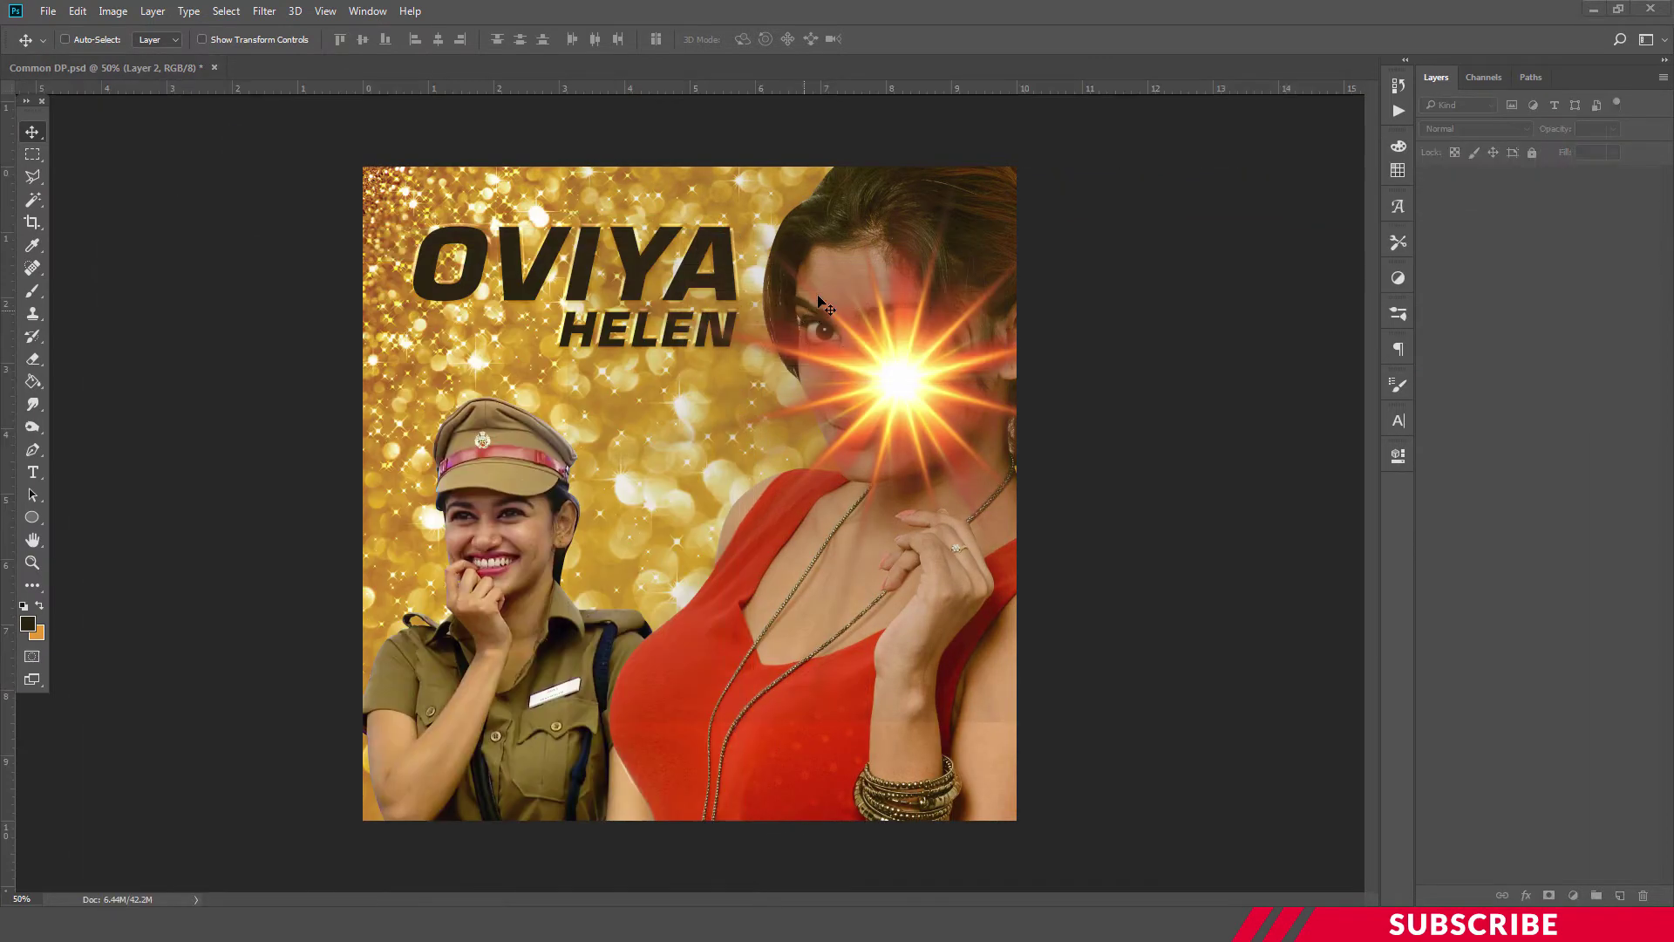
Step: Move the flare layer to the top of the Background group and shift the flare beneath the HELEN text
left_click(1449, 405)
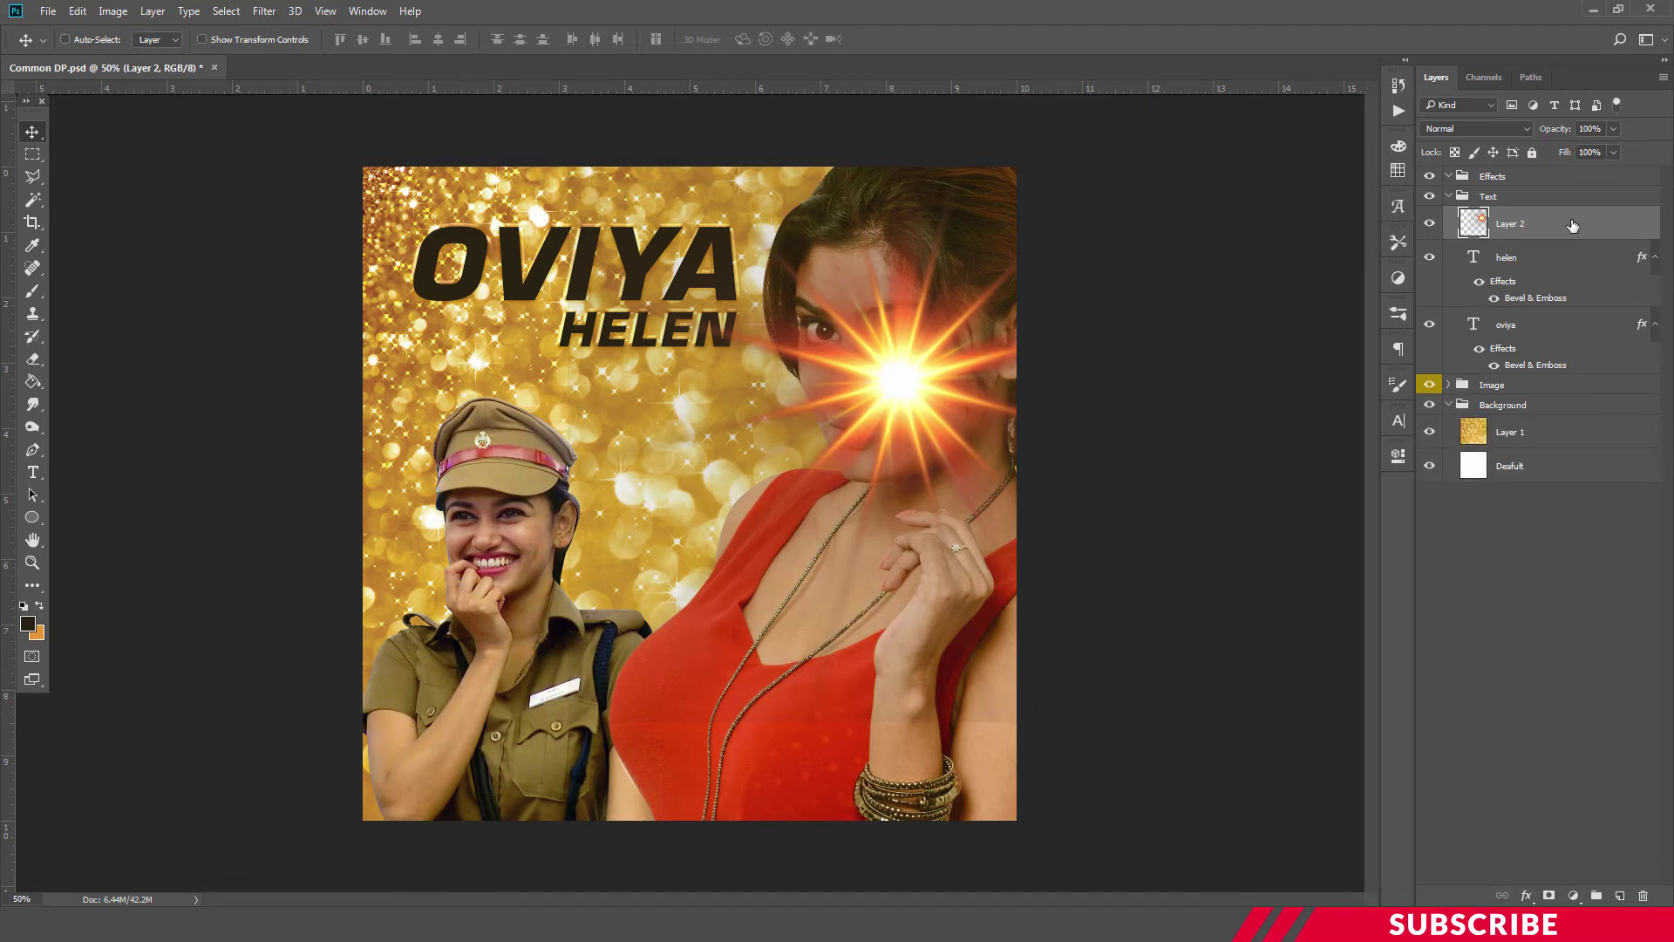
left_click_drag(1560, 228, 1557, 397)
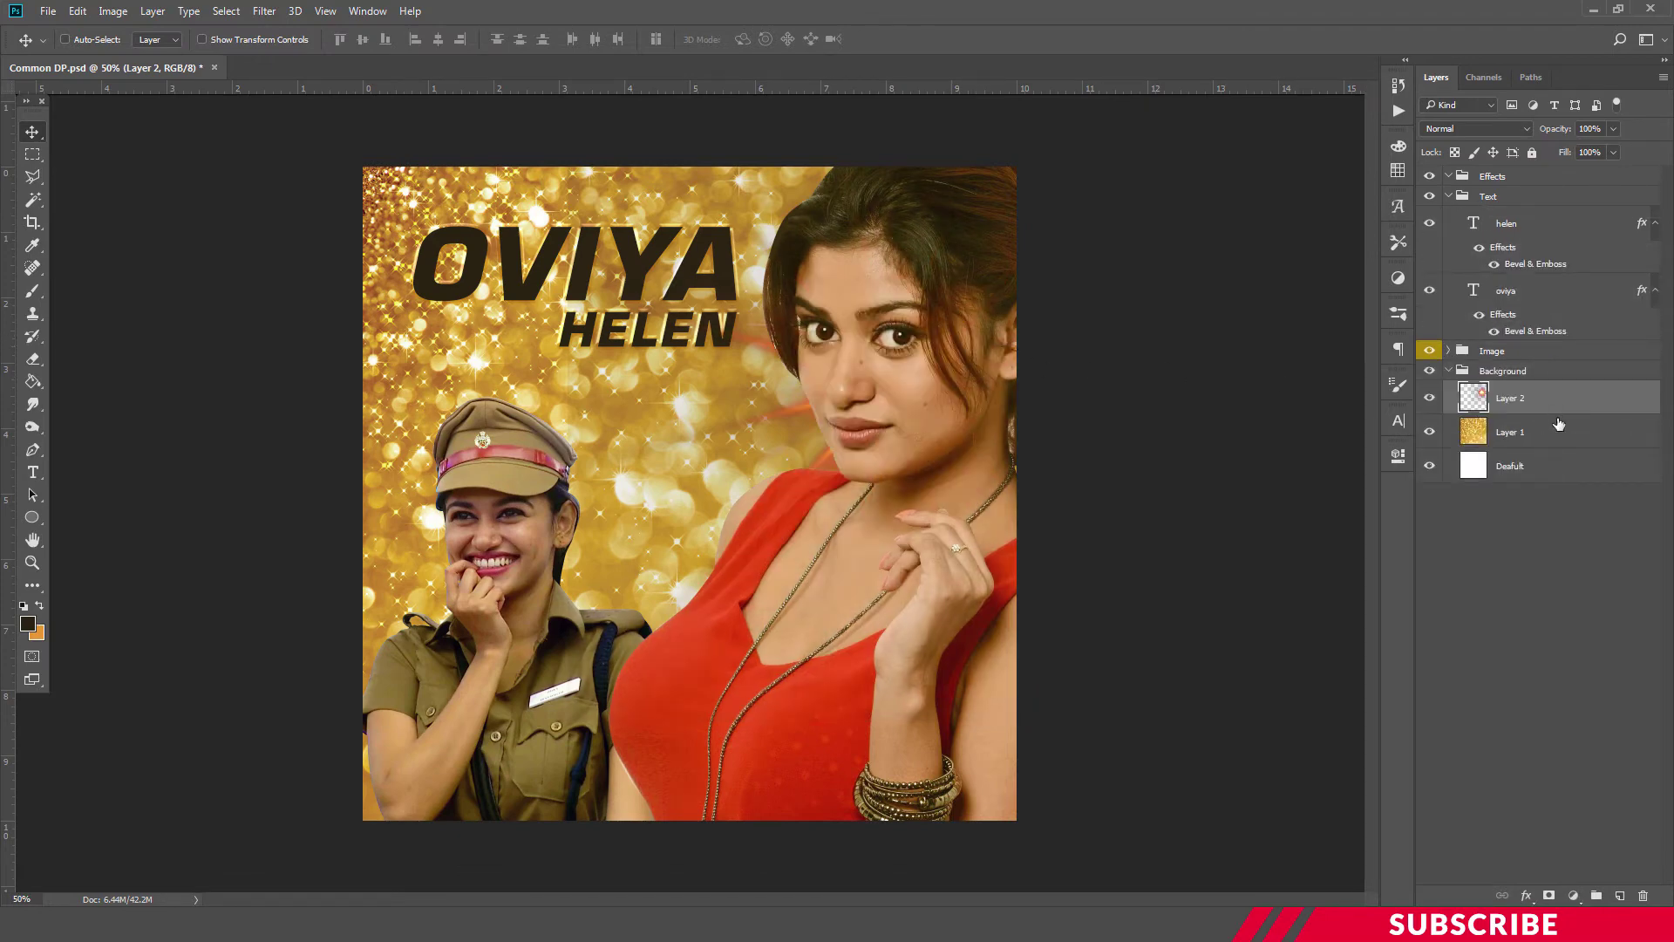
left_click_drag(933, 382, 624, 345)
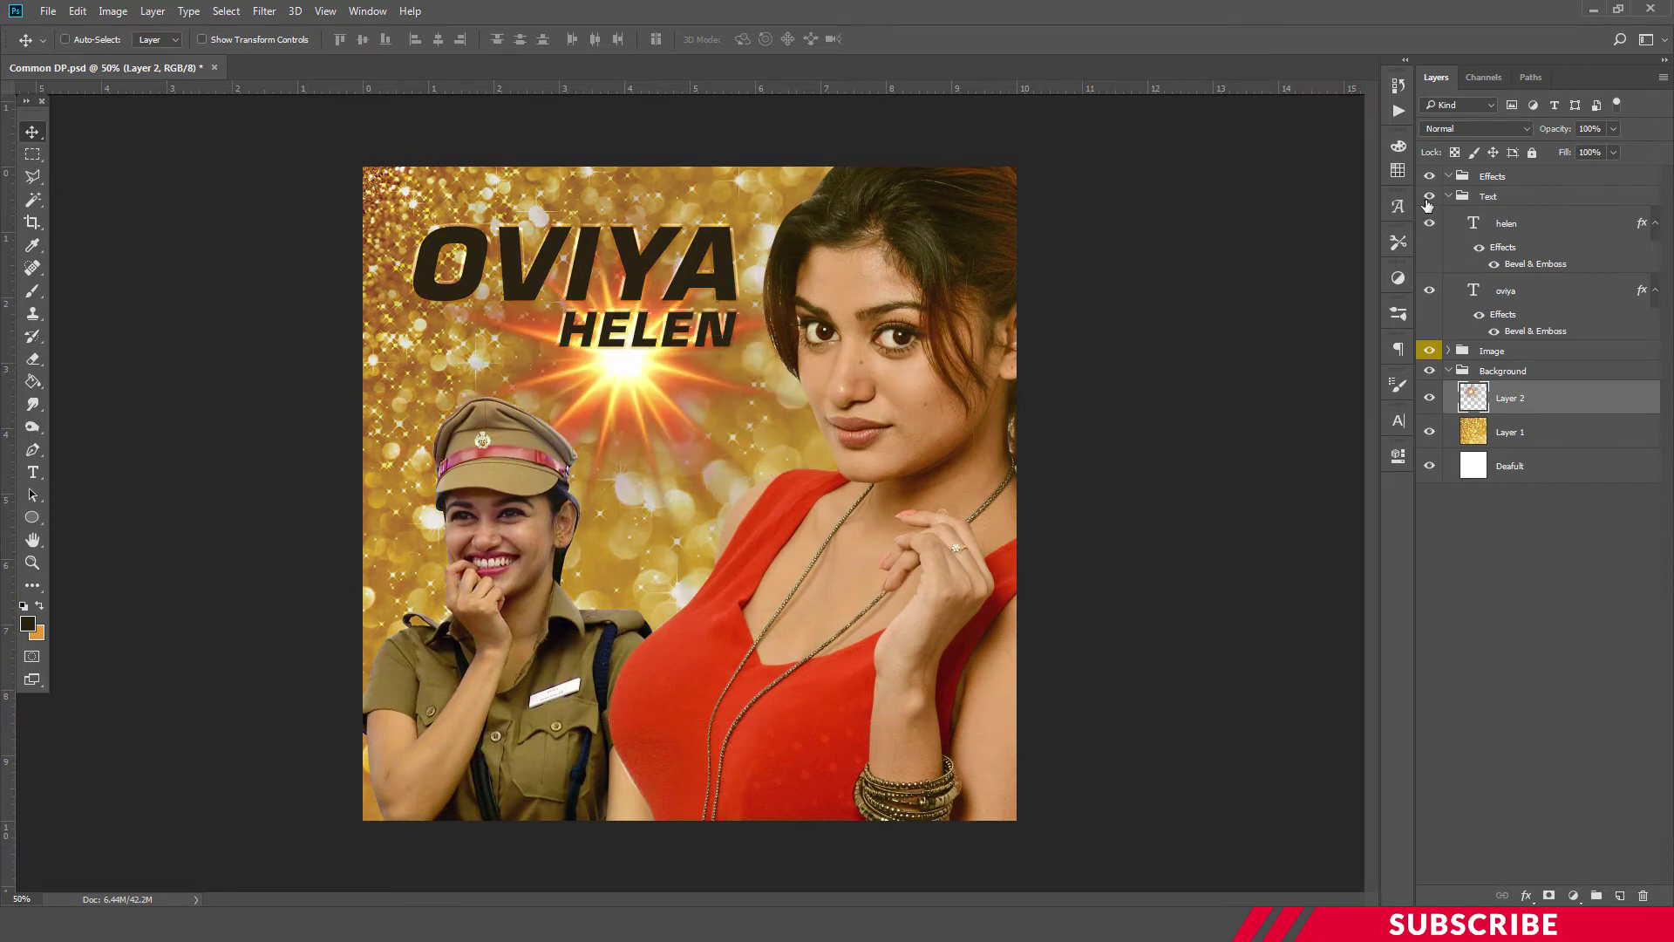
Step: Set the flare layer's blend mode to Screen and position the flare behind the O of OVIYA
left_click(1475, 129)
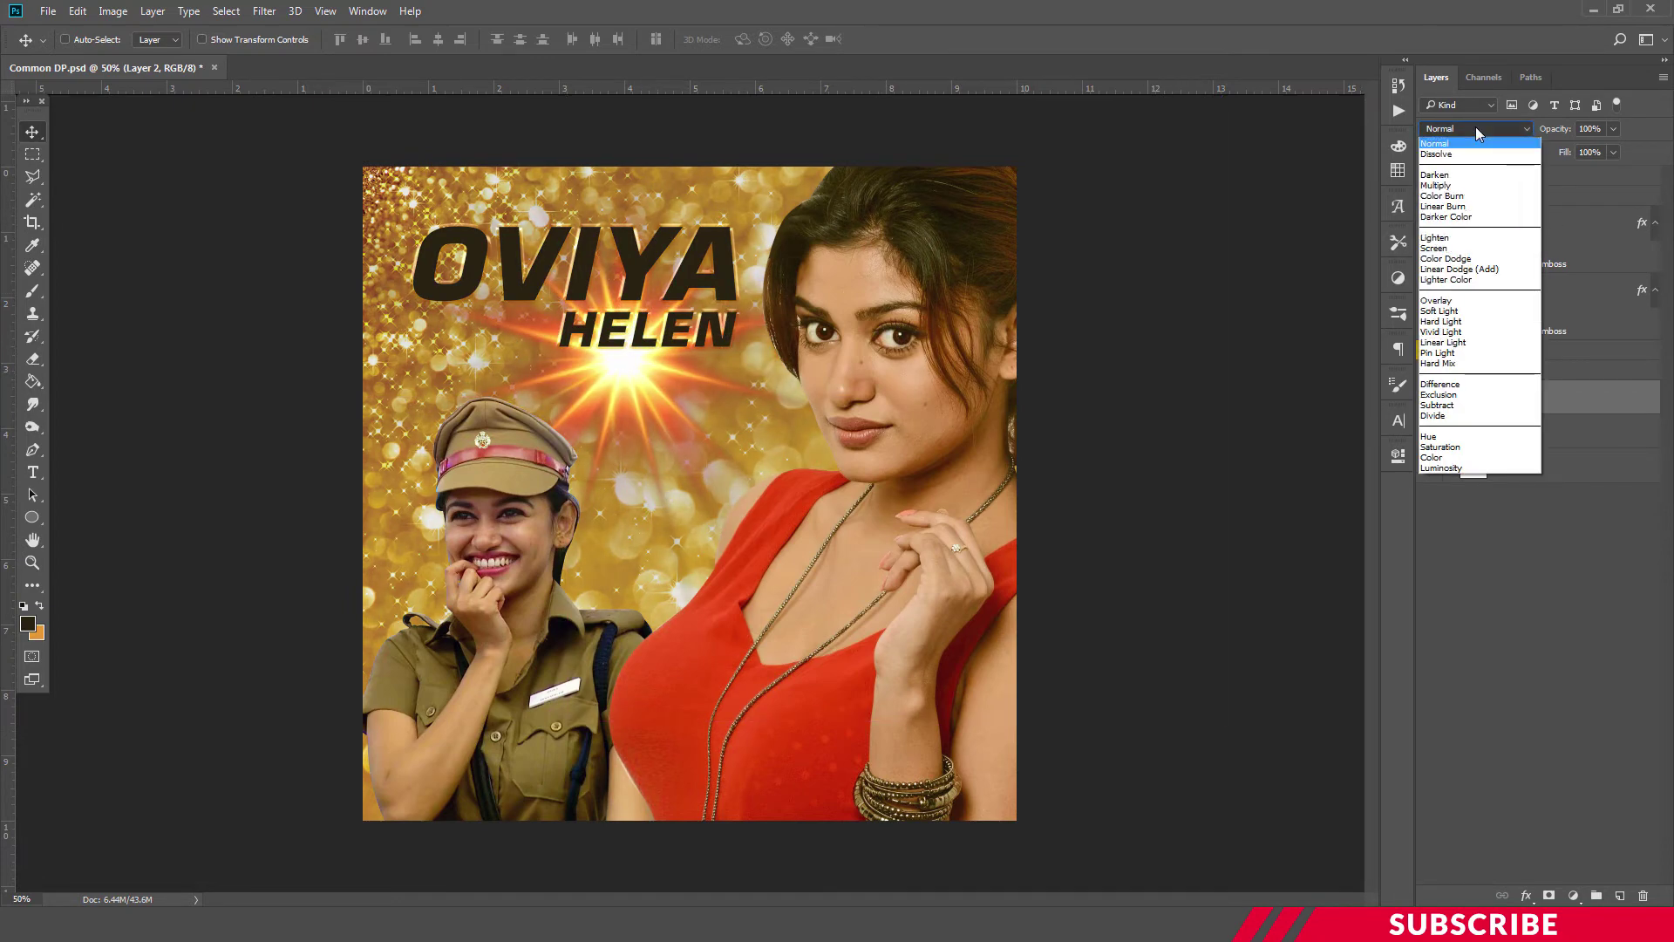
left_click(1452, 248)
left_click_drag(636, 375, 462, 281)
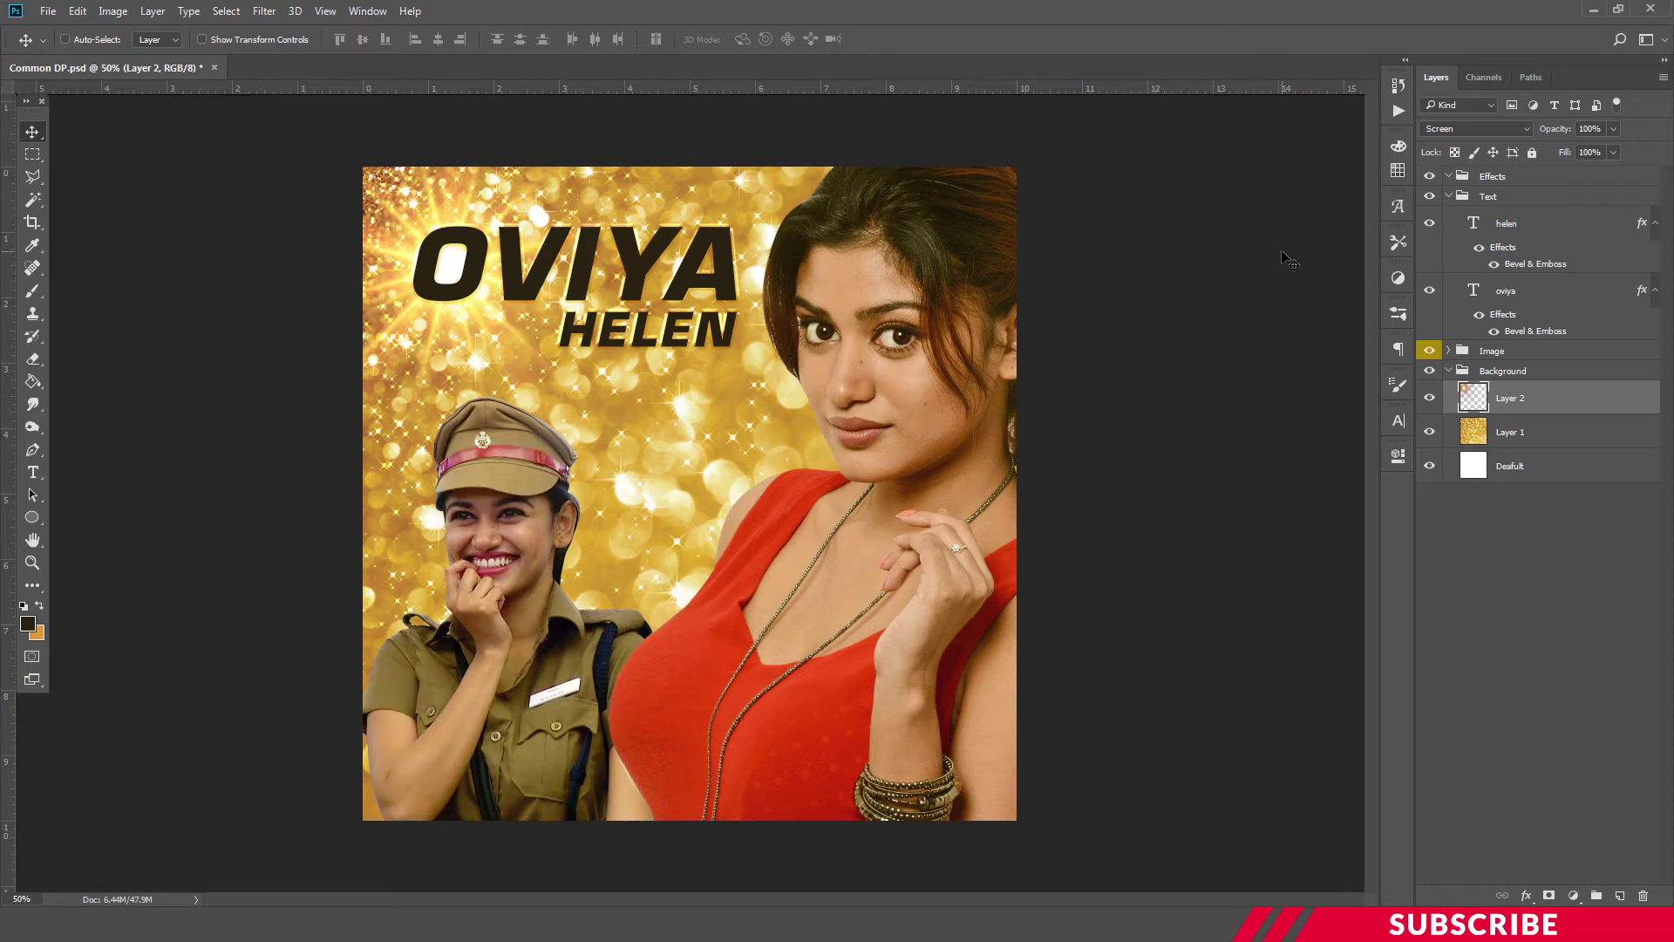
Step: Collapse the Background and Text groups and add a new empty layer inside the Effects group
left_click(1449, 371)
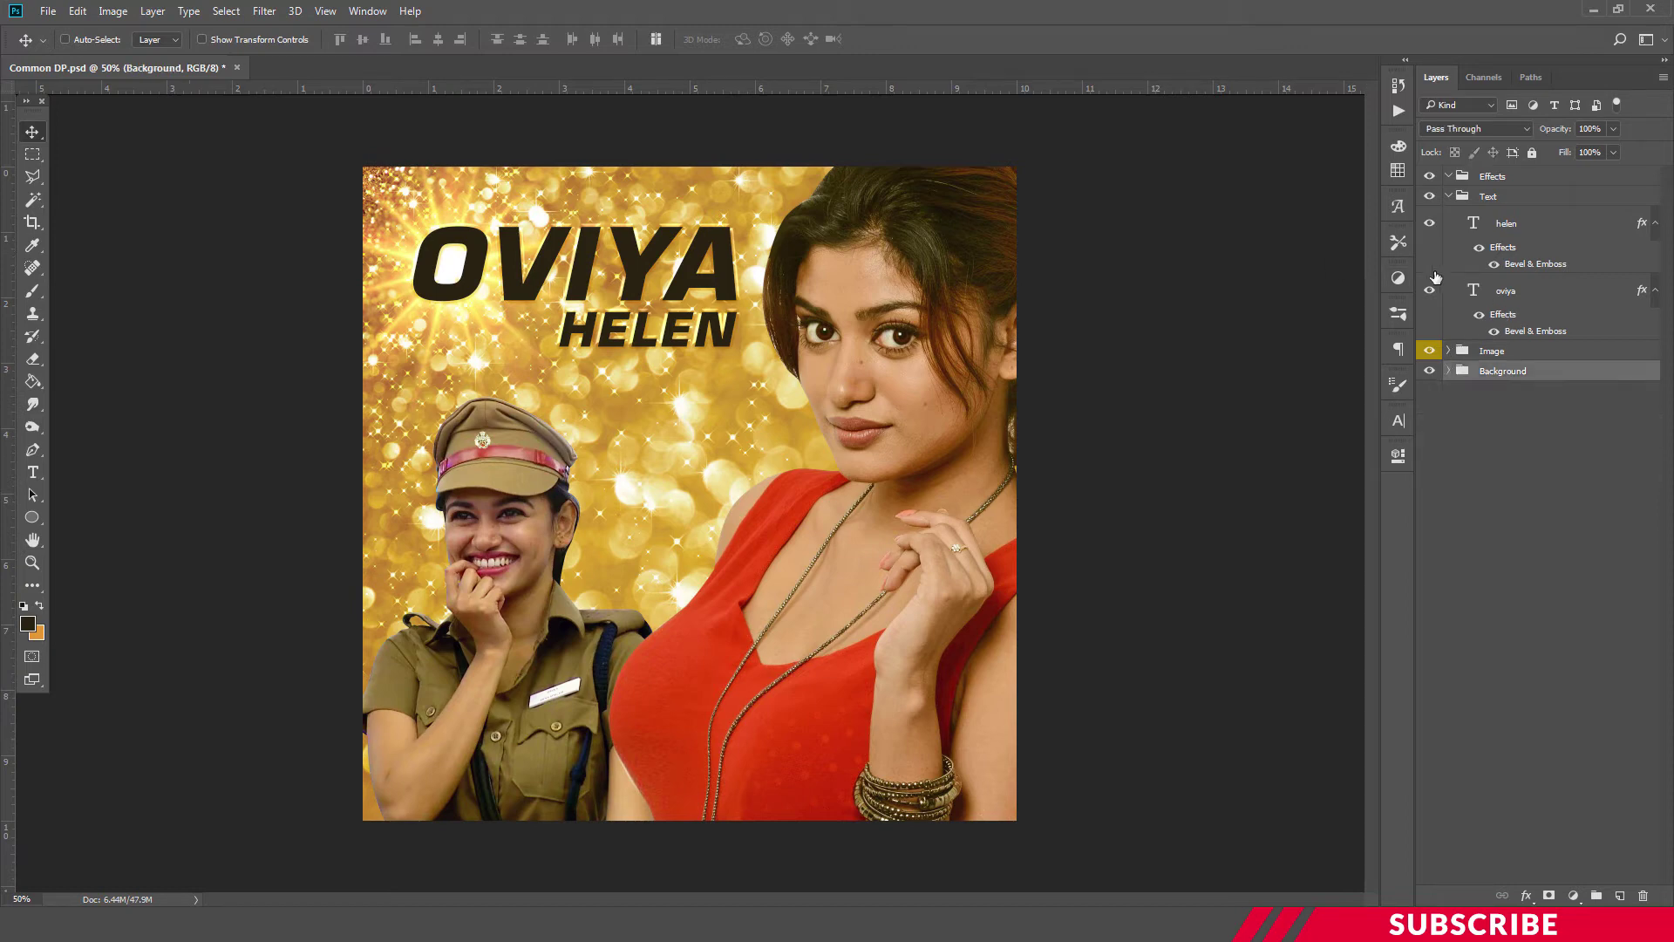
left_click(1449, 196)
left_click(1529, 178)
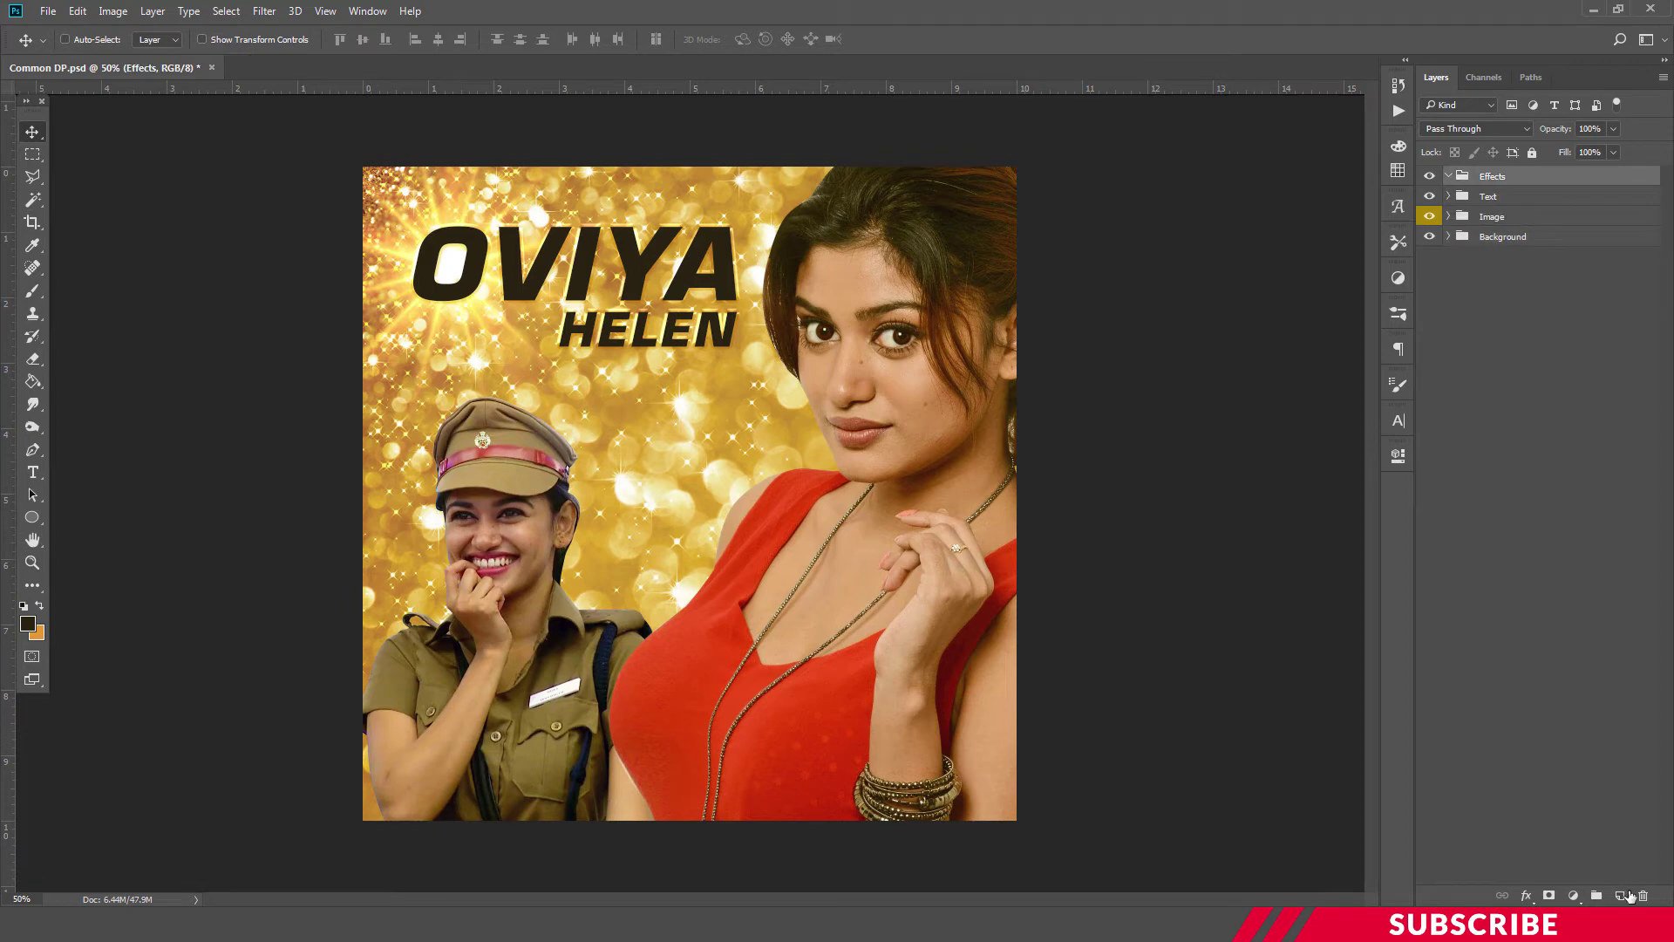
left_click(1620, 896)
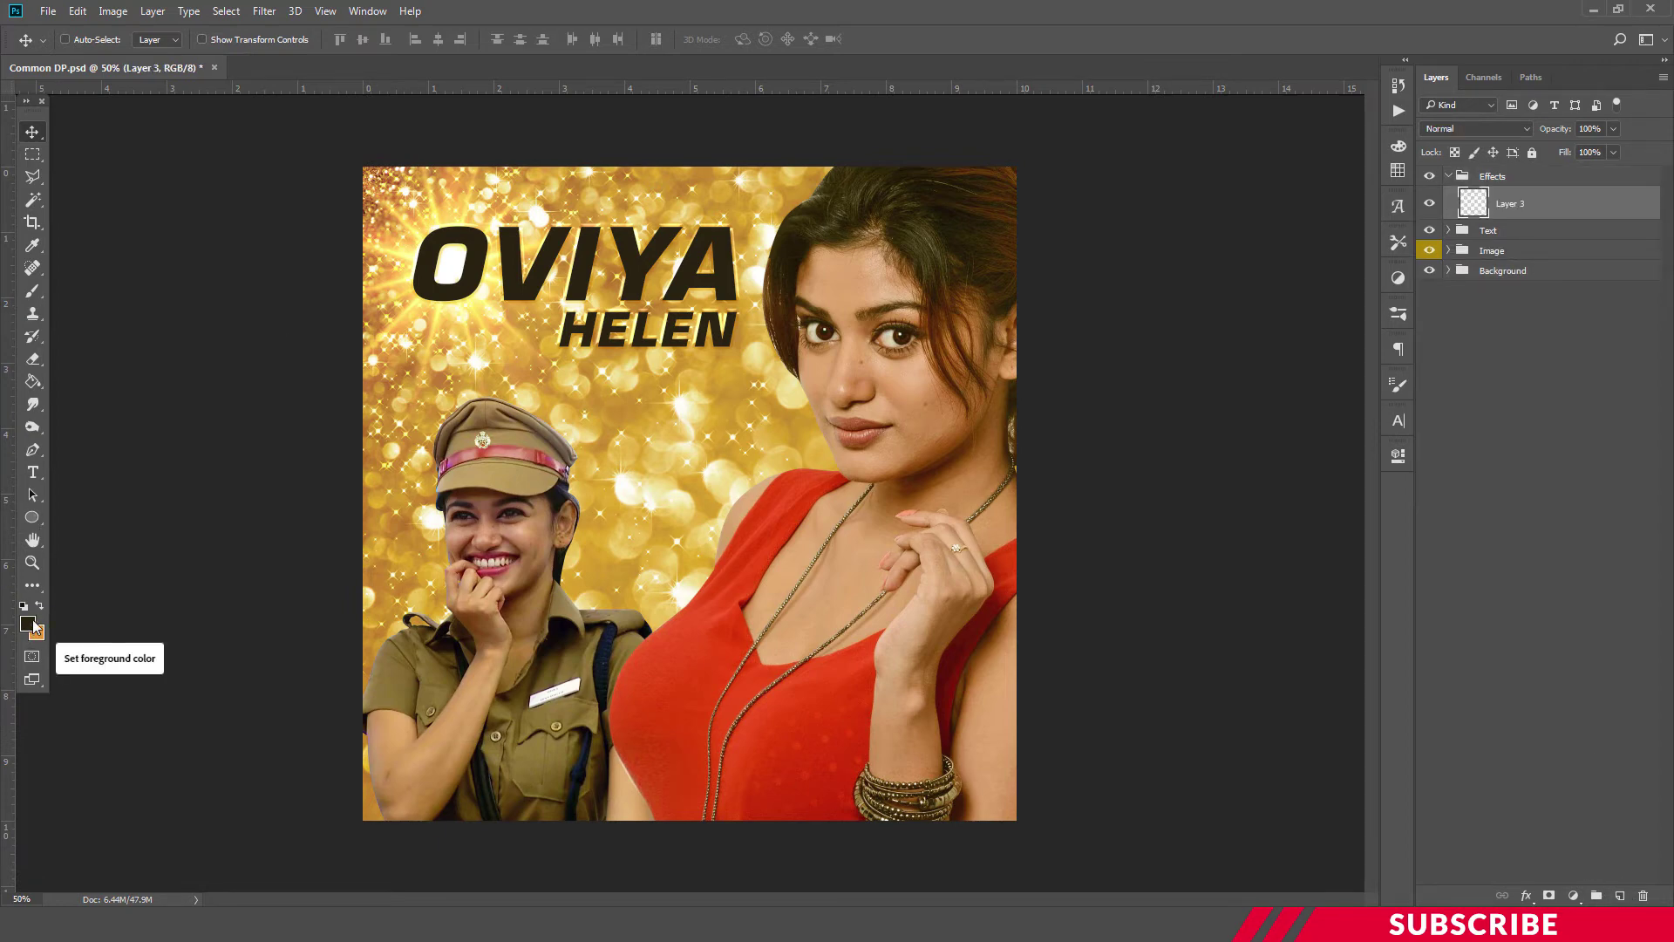
Step: Set the foreground color to orange f9ab1e
left_click(29, 632)
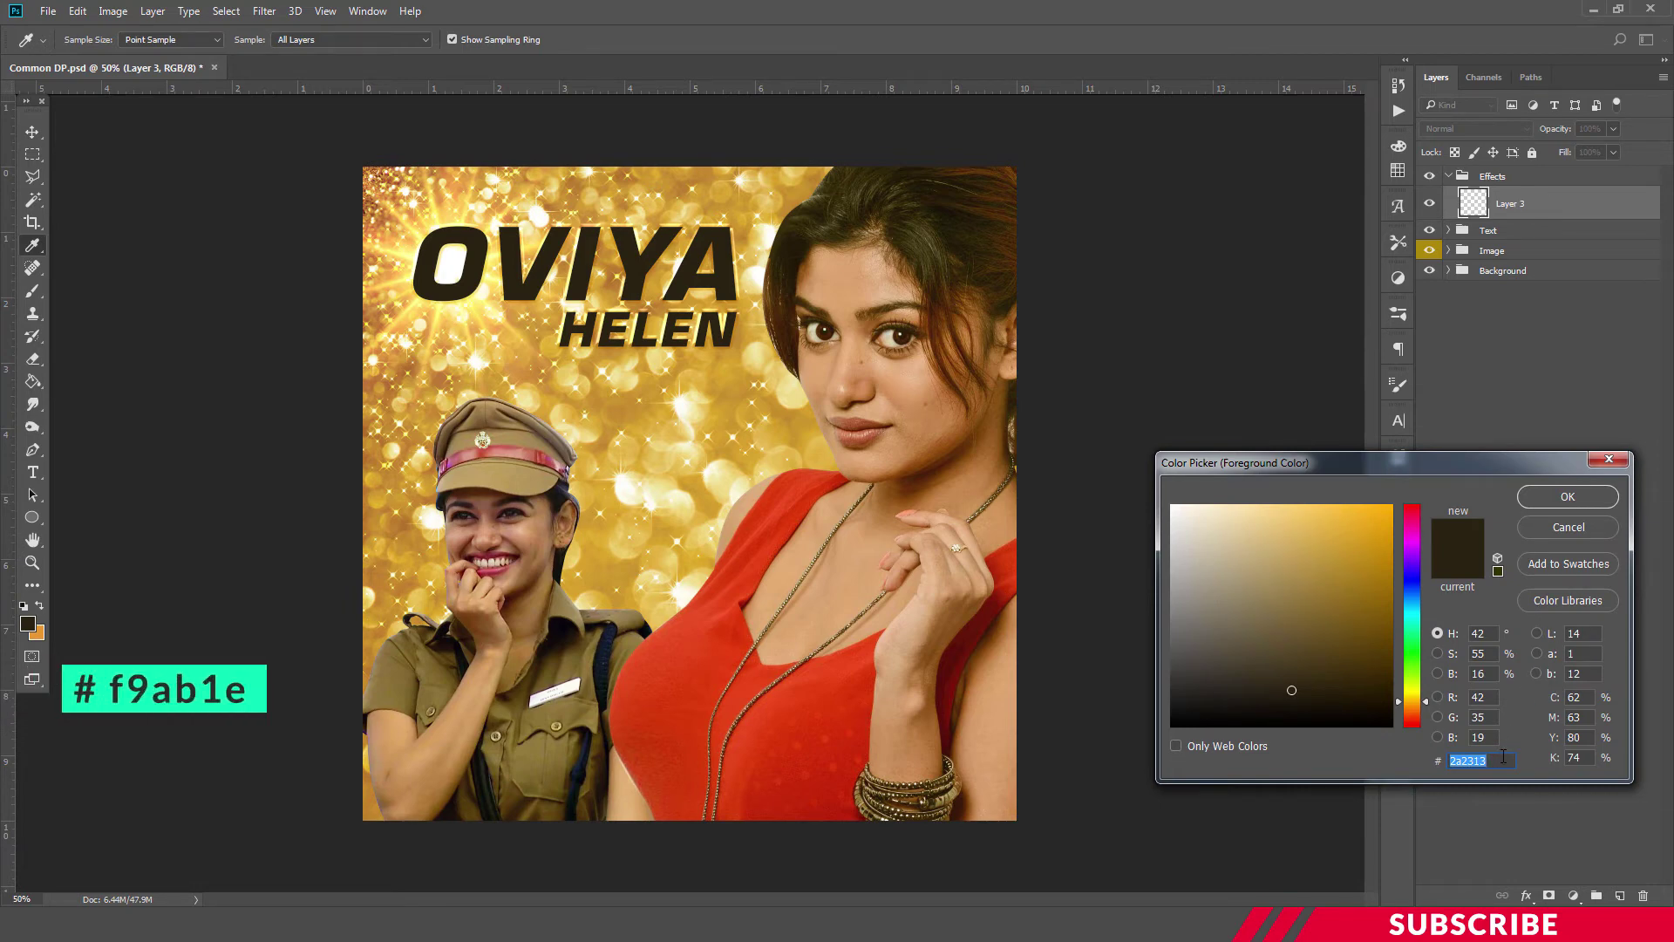
type("f9a")
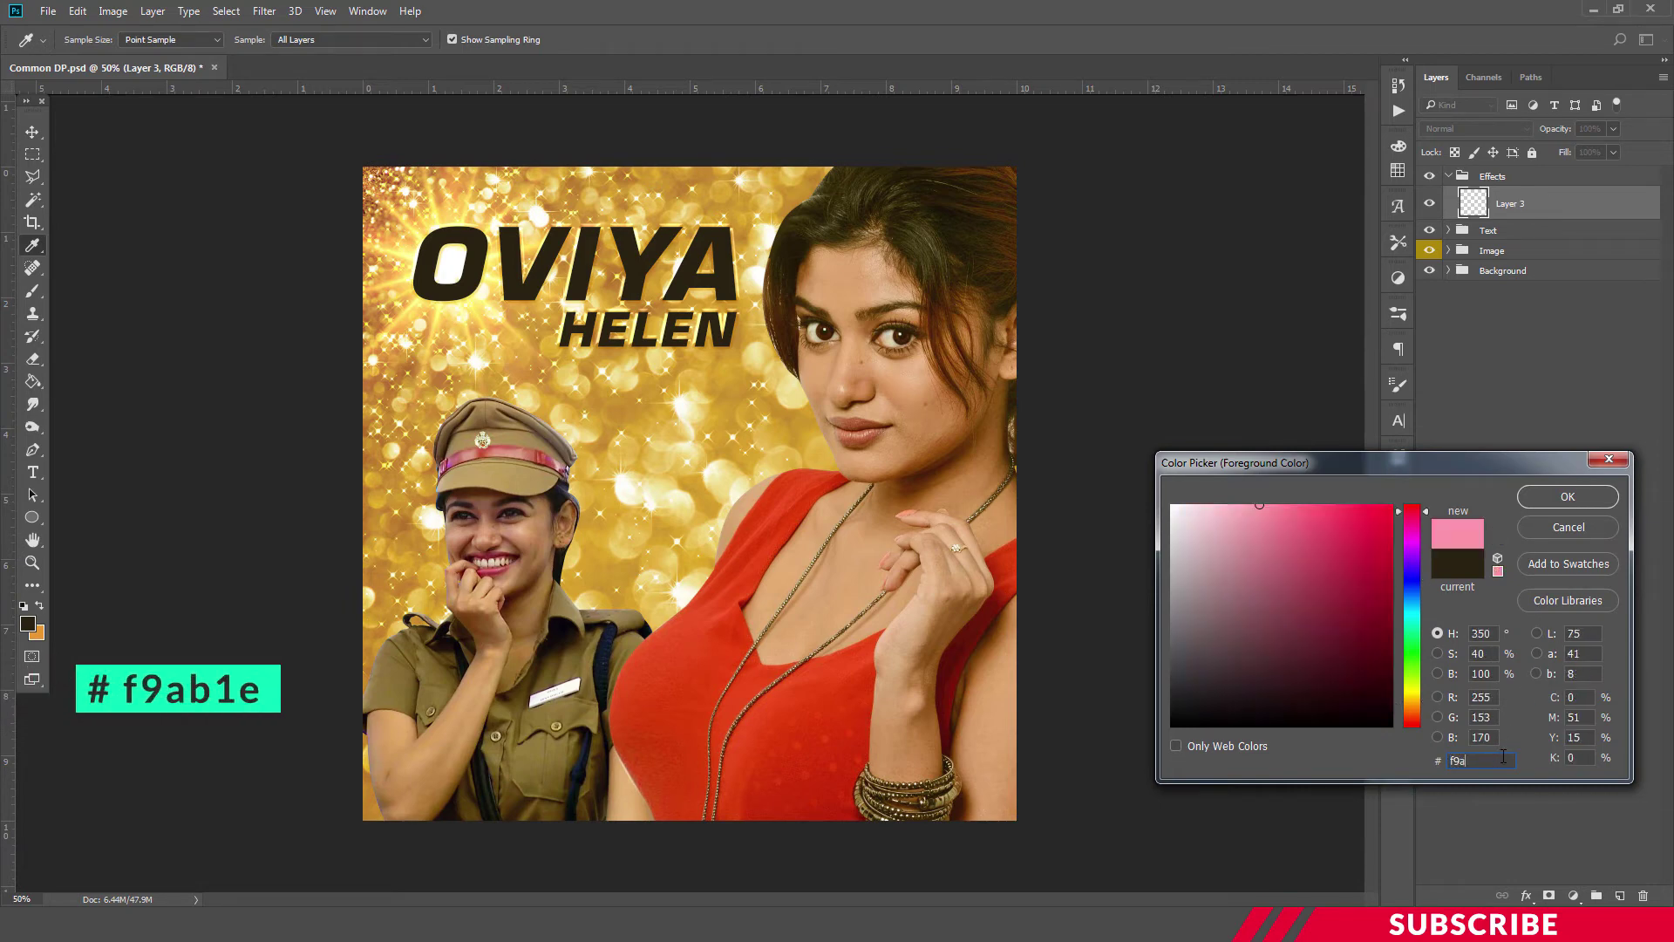
type("b1e")
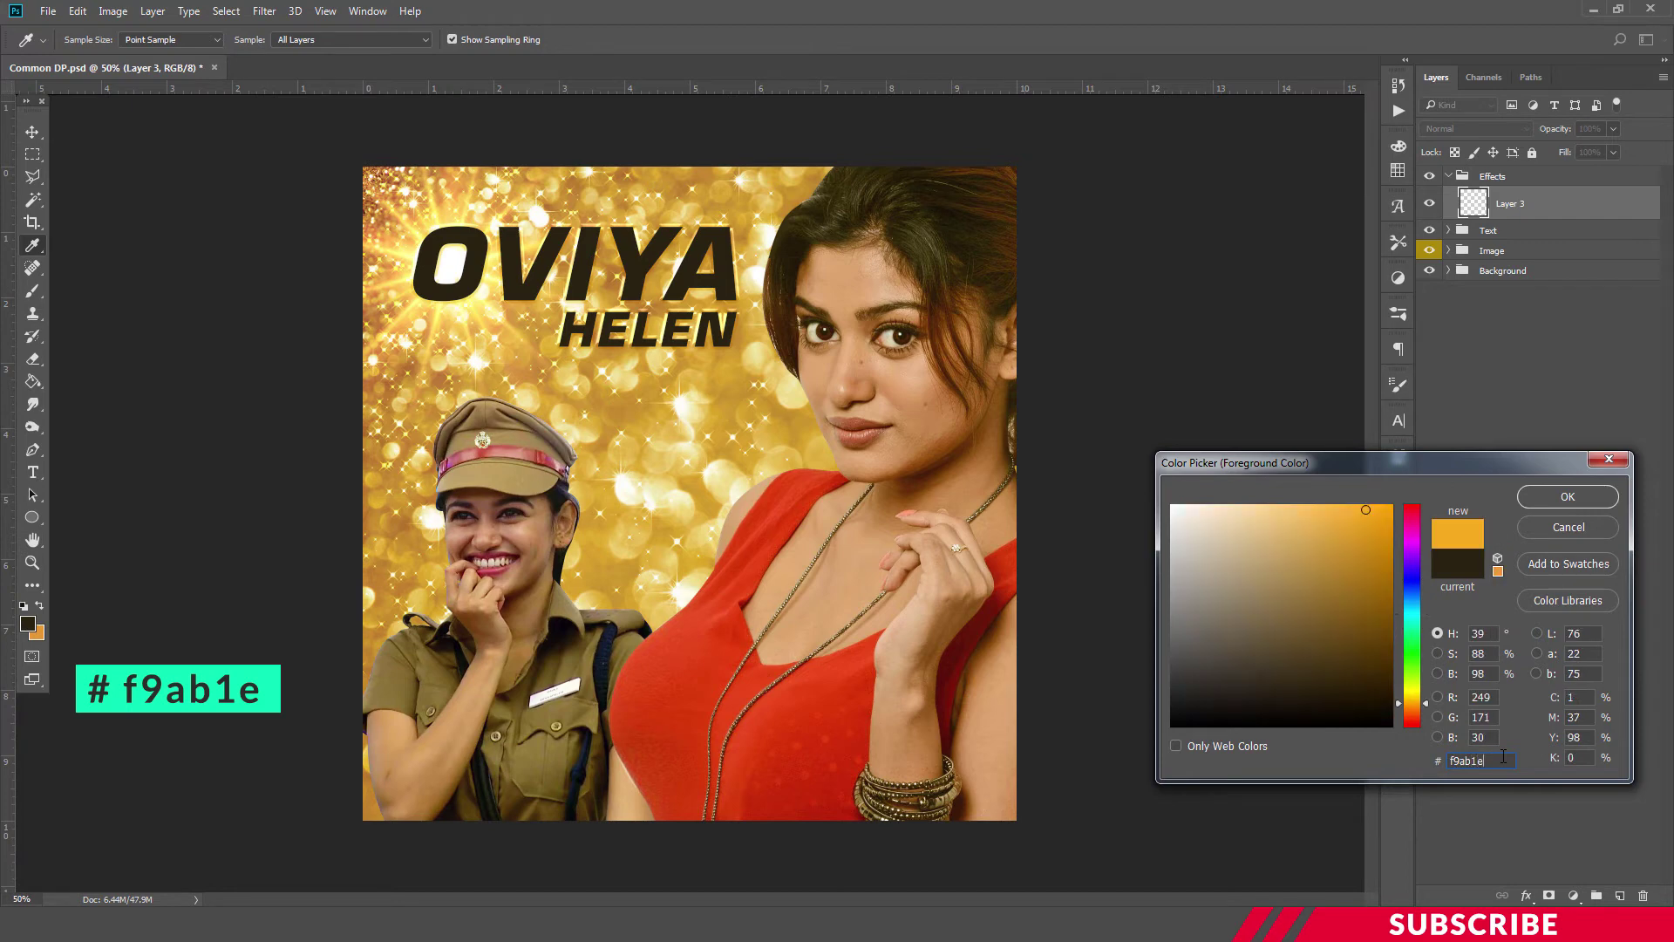
left_click(1567, 497)
key("v")
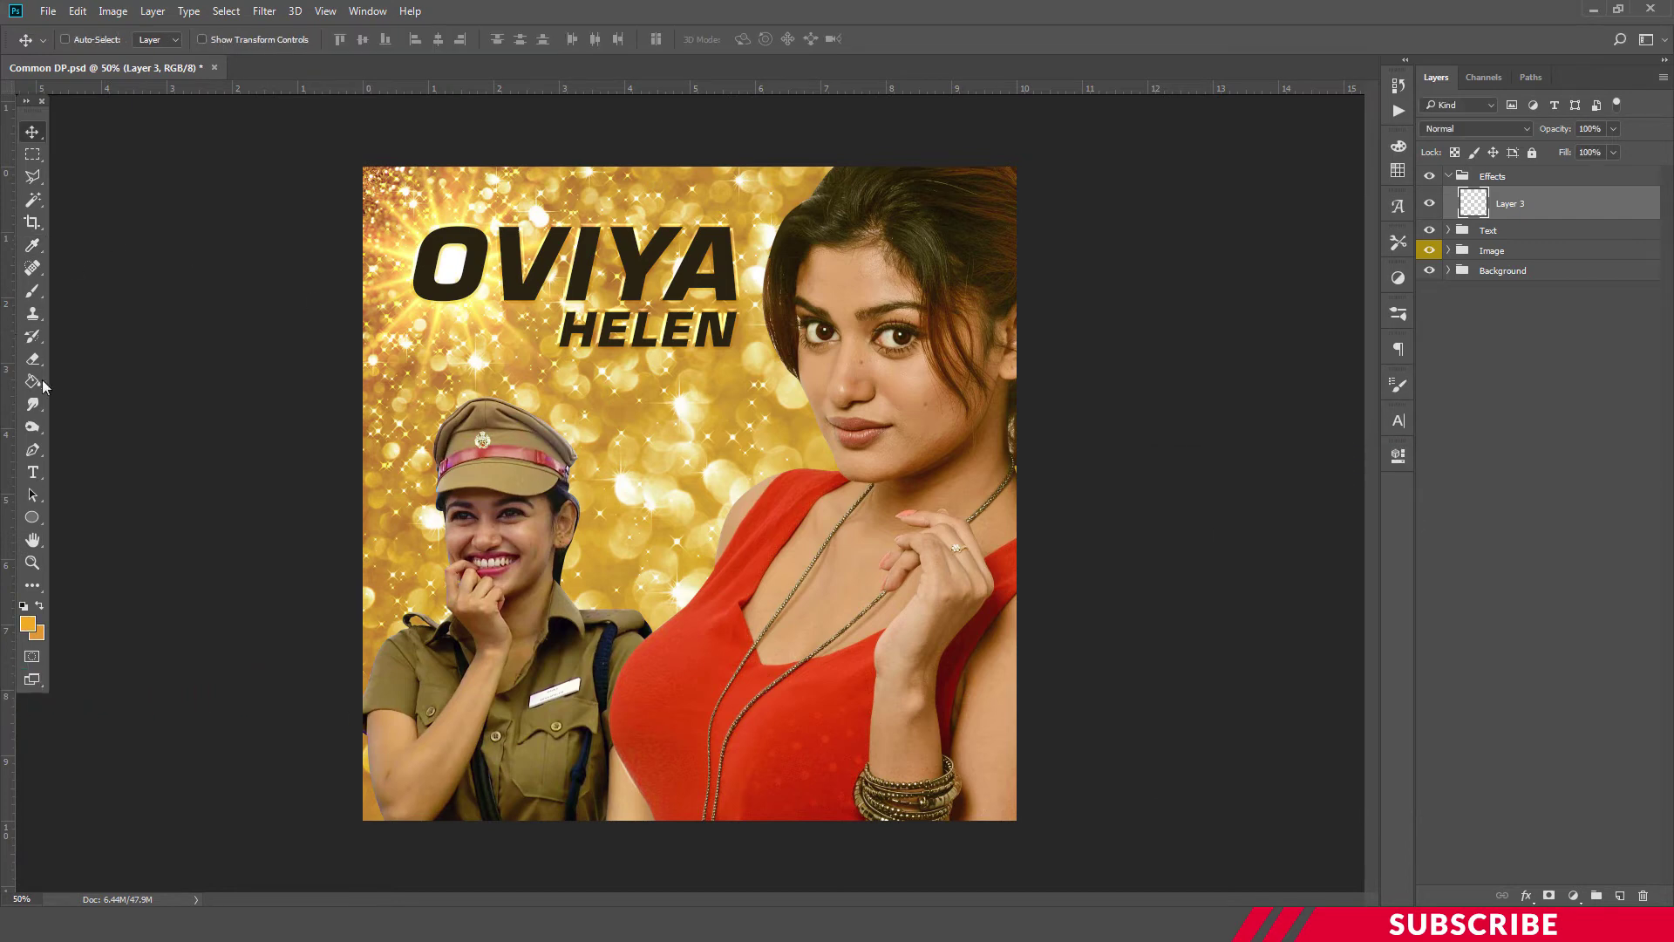
Step: Choose the Brush tool with a soft round tip and enlarge it to 1900 px
left_click(32, 290)
left_click(83, 38)
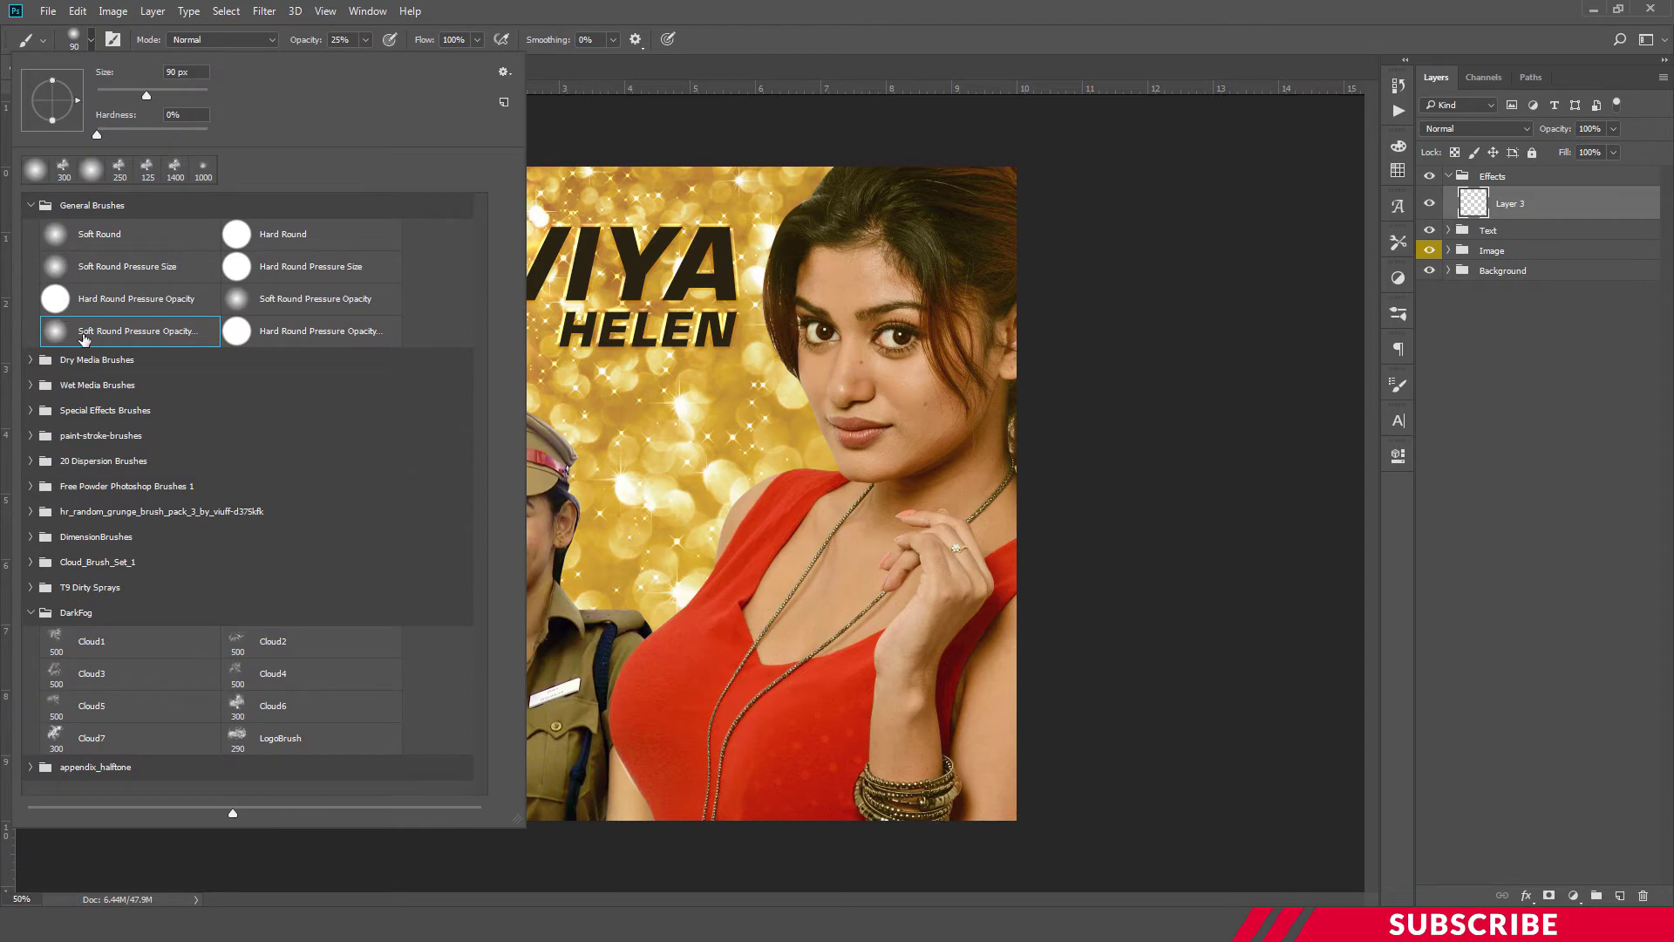
left_click(564, 410)
key("bracketright")
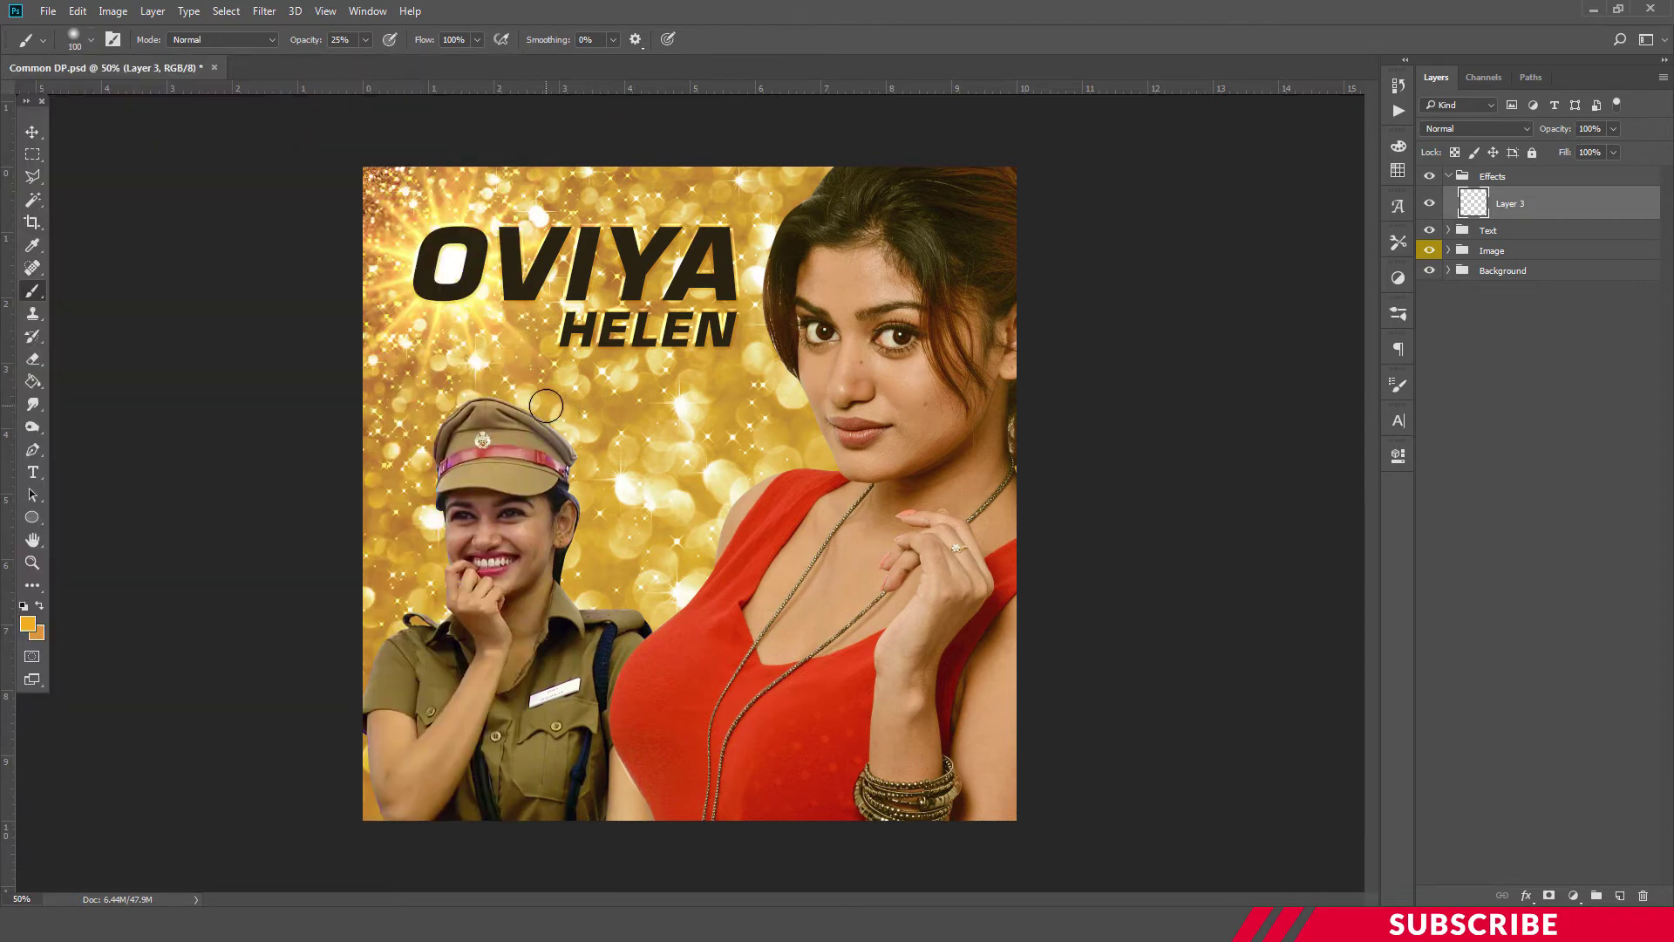
key("bracketright")
key("bracketright")
key("bracketright")
key("bracketright")
key("bracketright")
key("bracketright")
key("bracketright")
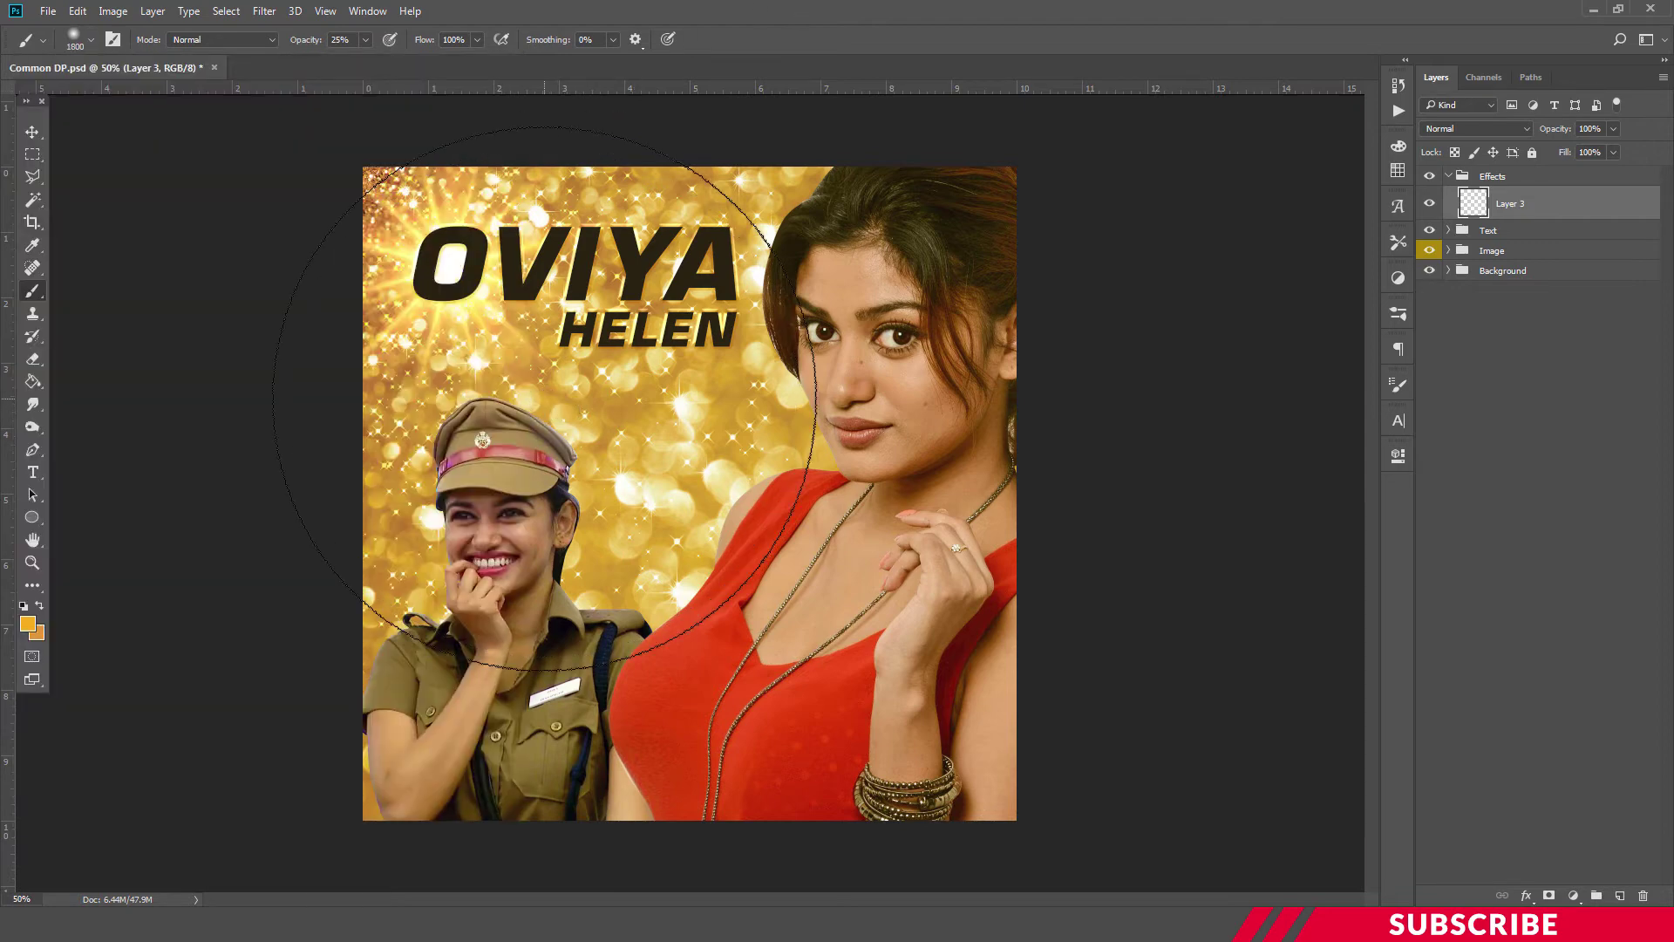
key("bracketright")
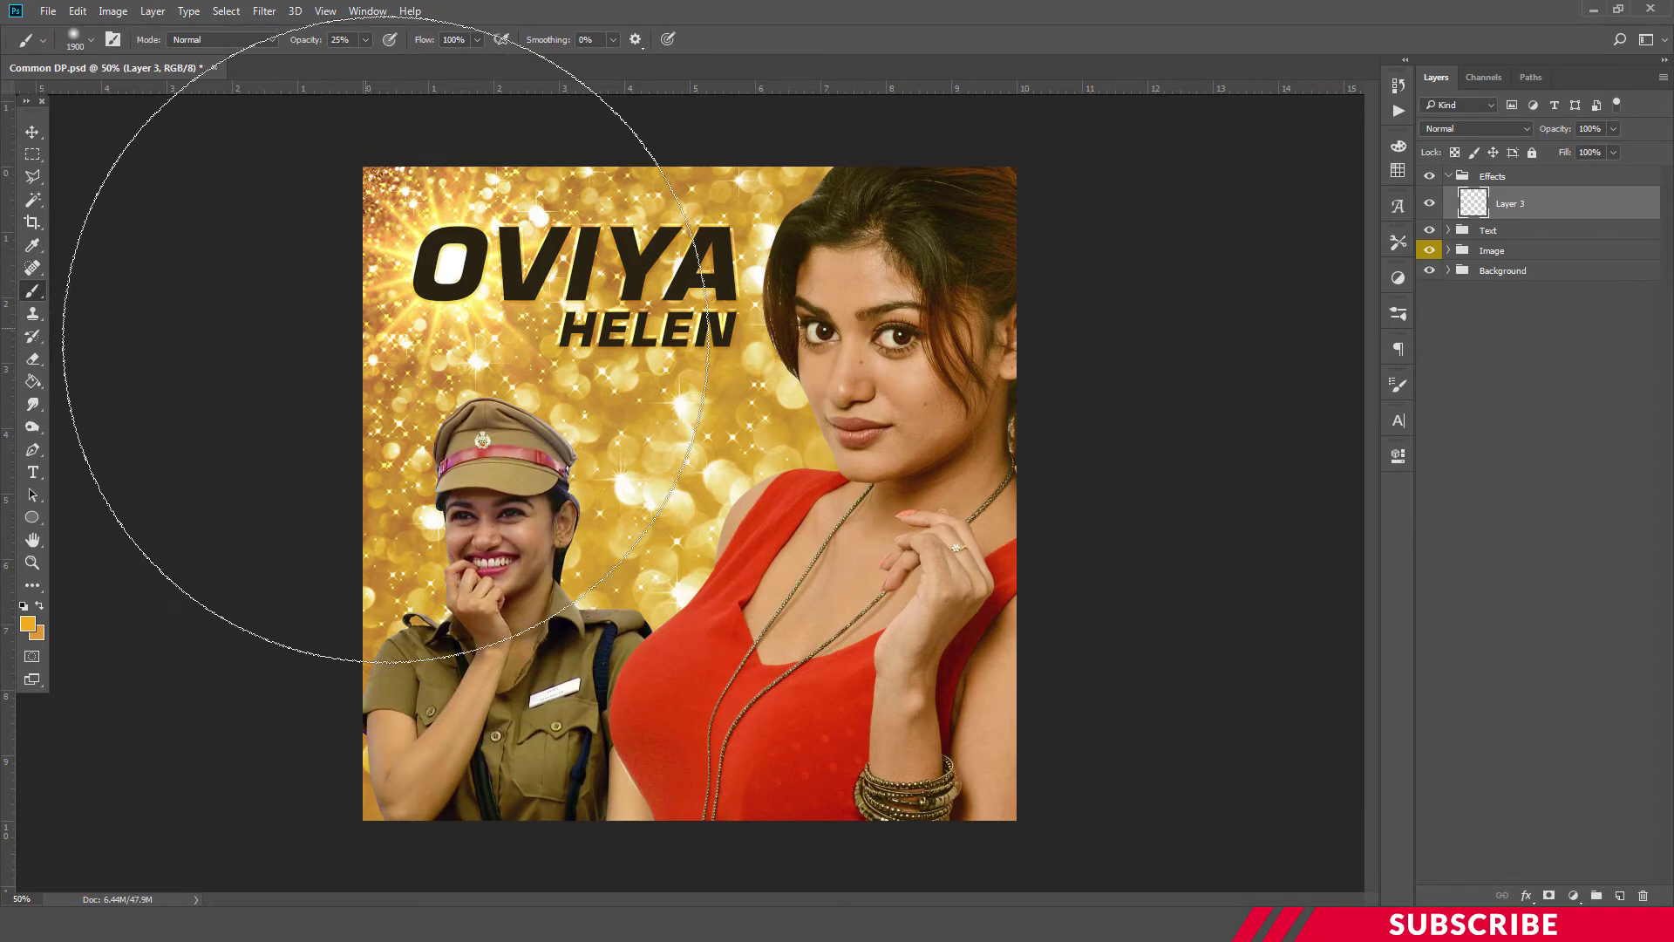
Step: Set the new Effects layer's blend mode to Screen, undoing the trial dabs painted before and after the change
left_click(371, 332)
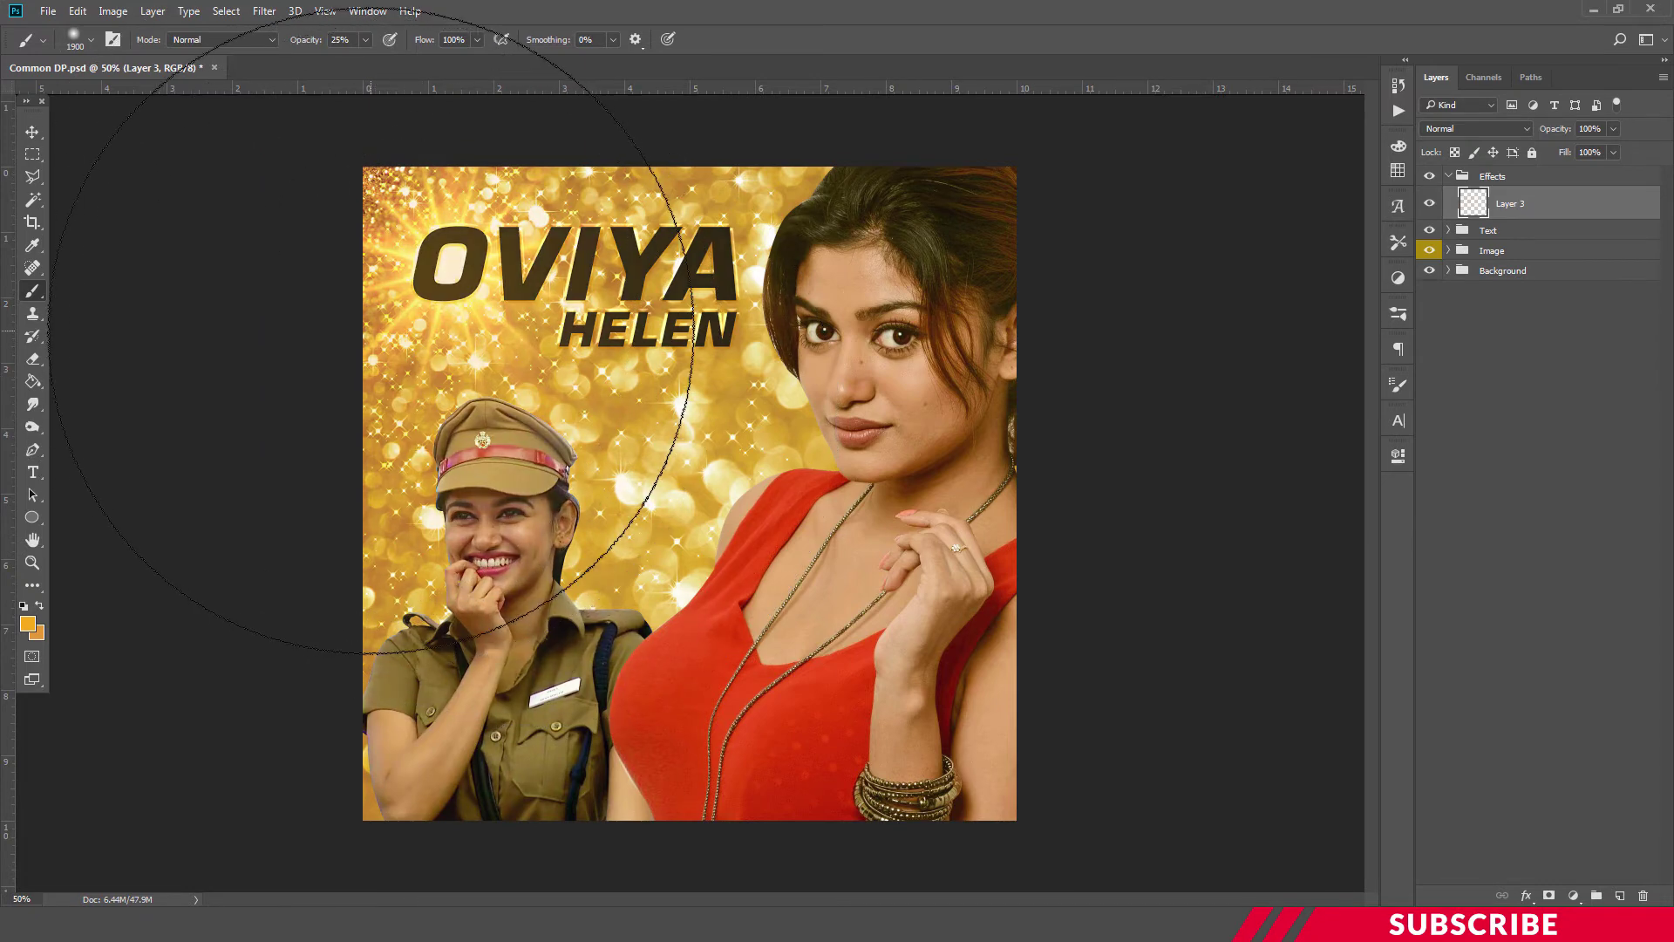
key("ctrl+z")
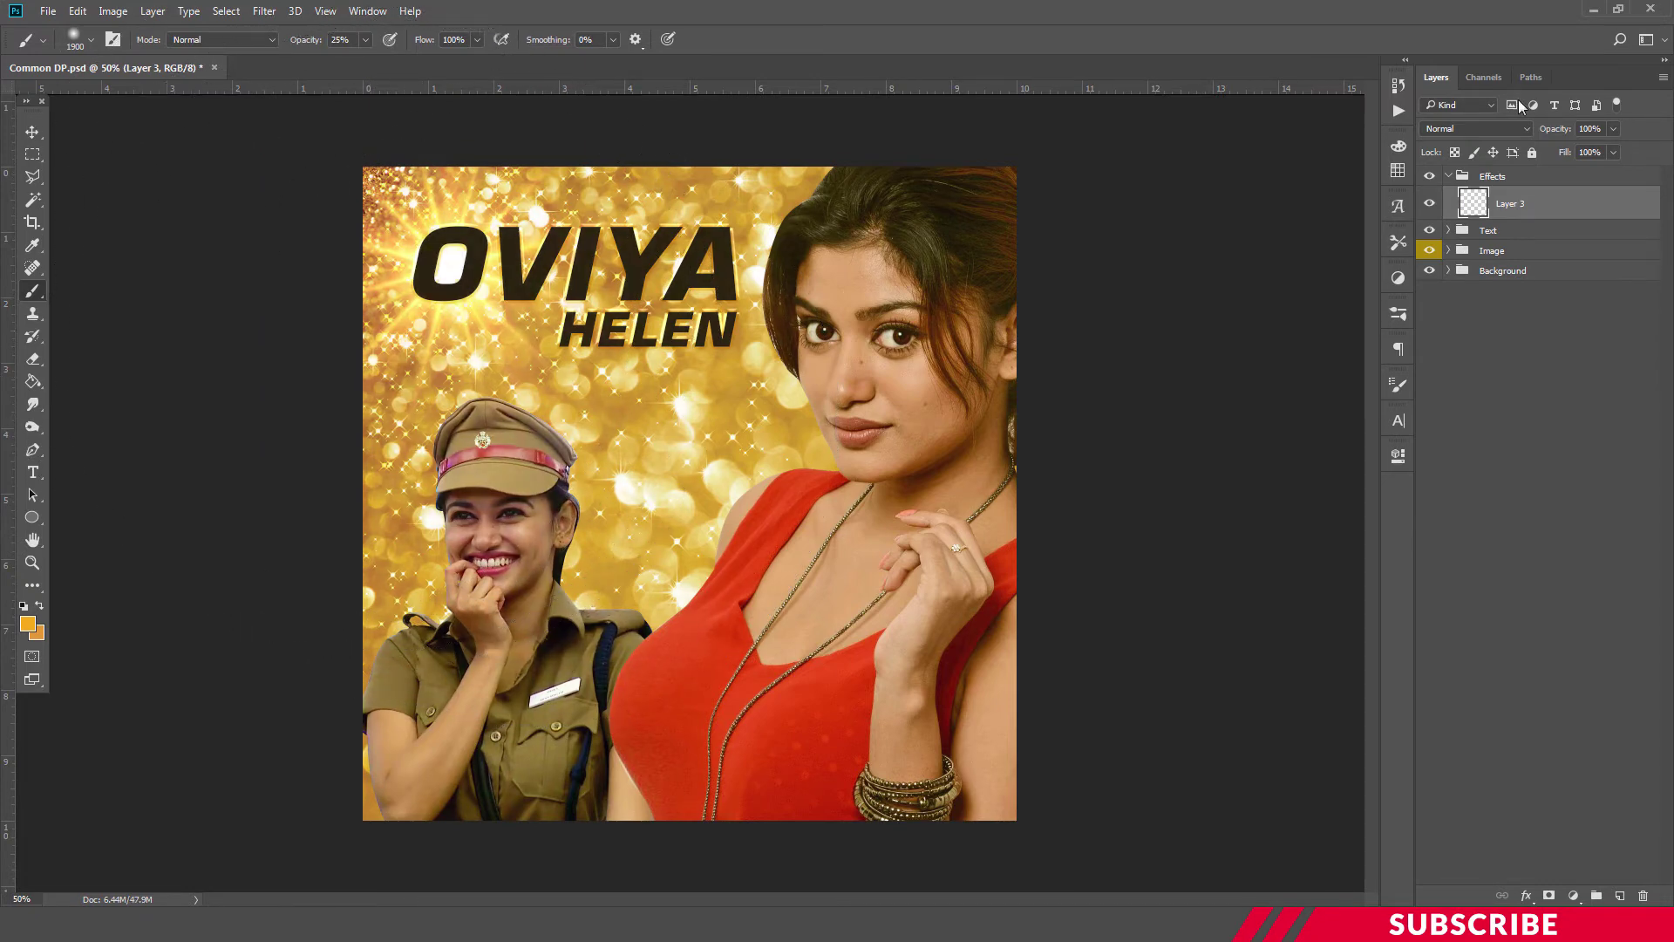
left_click(1510, 129)
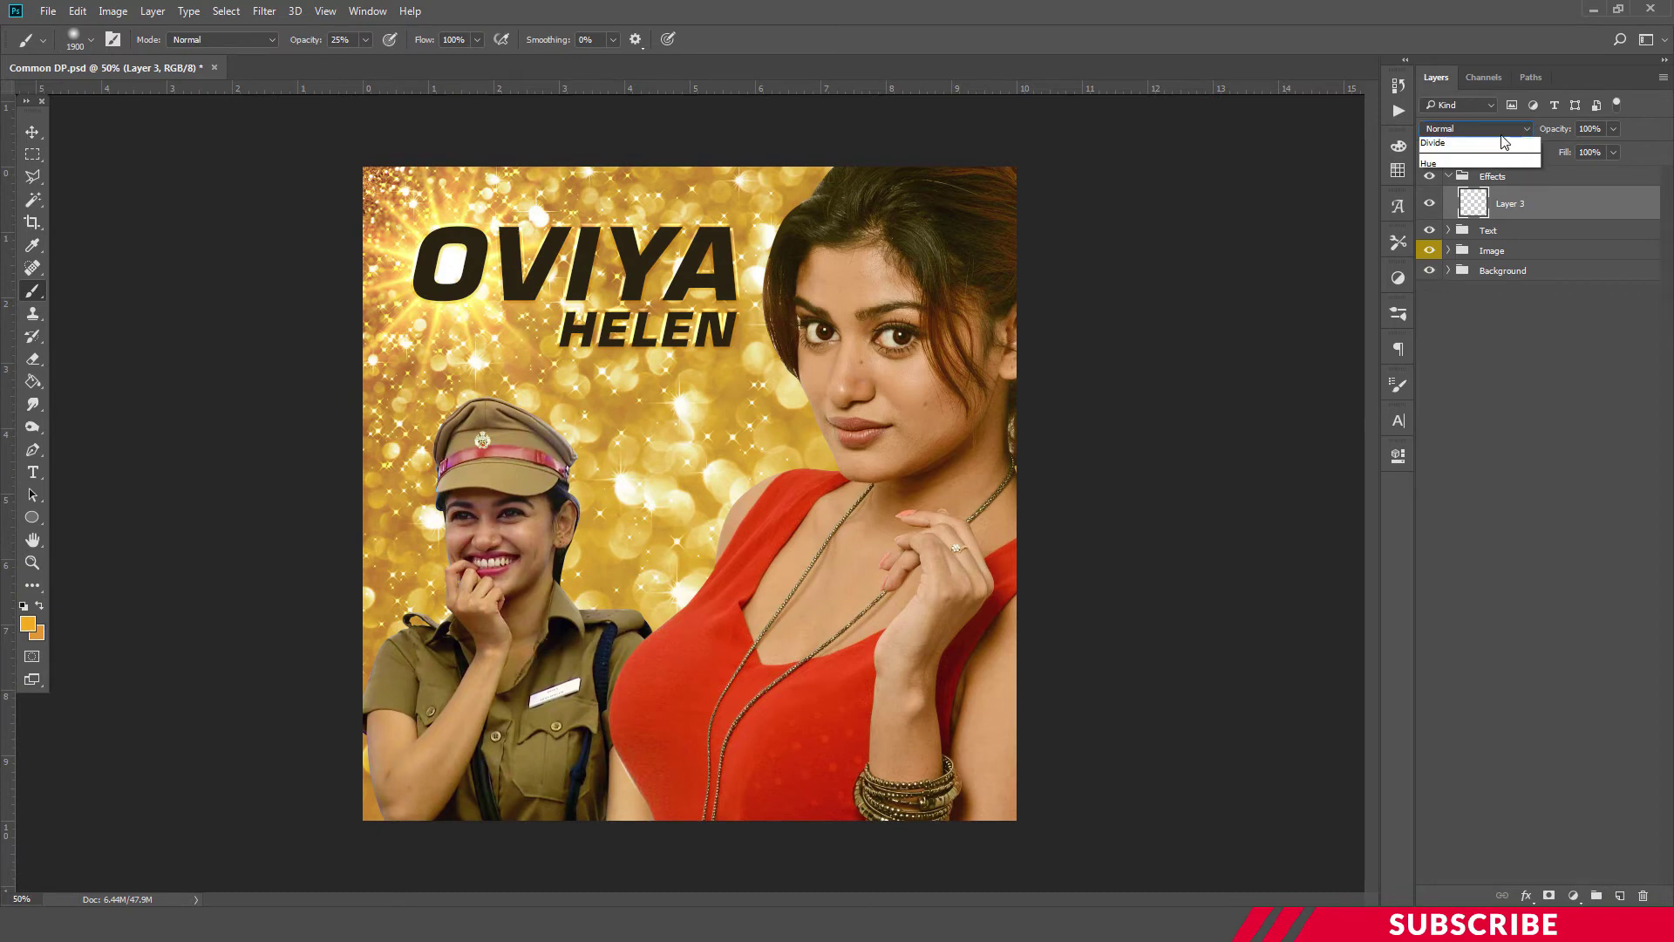
left_click(1465, 248)
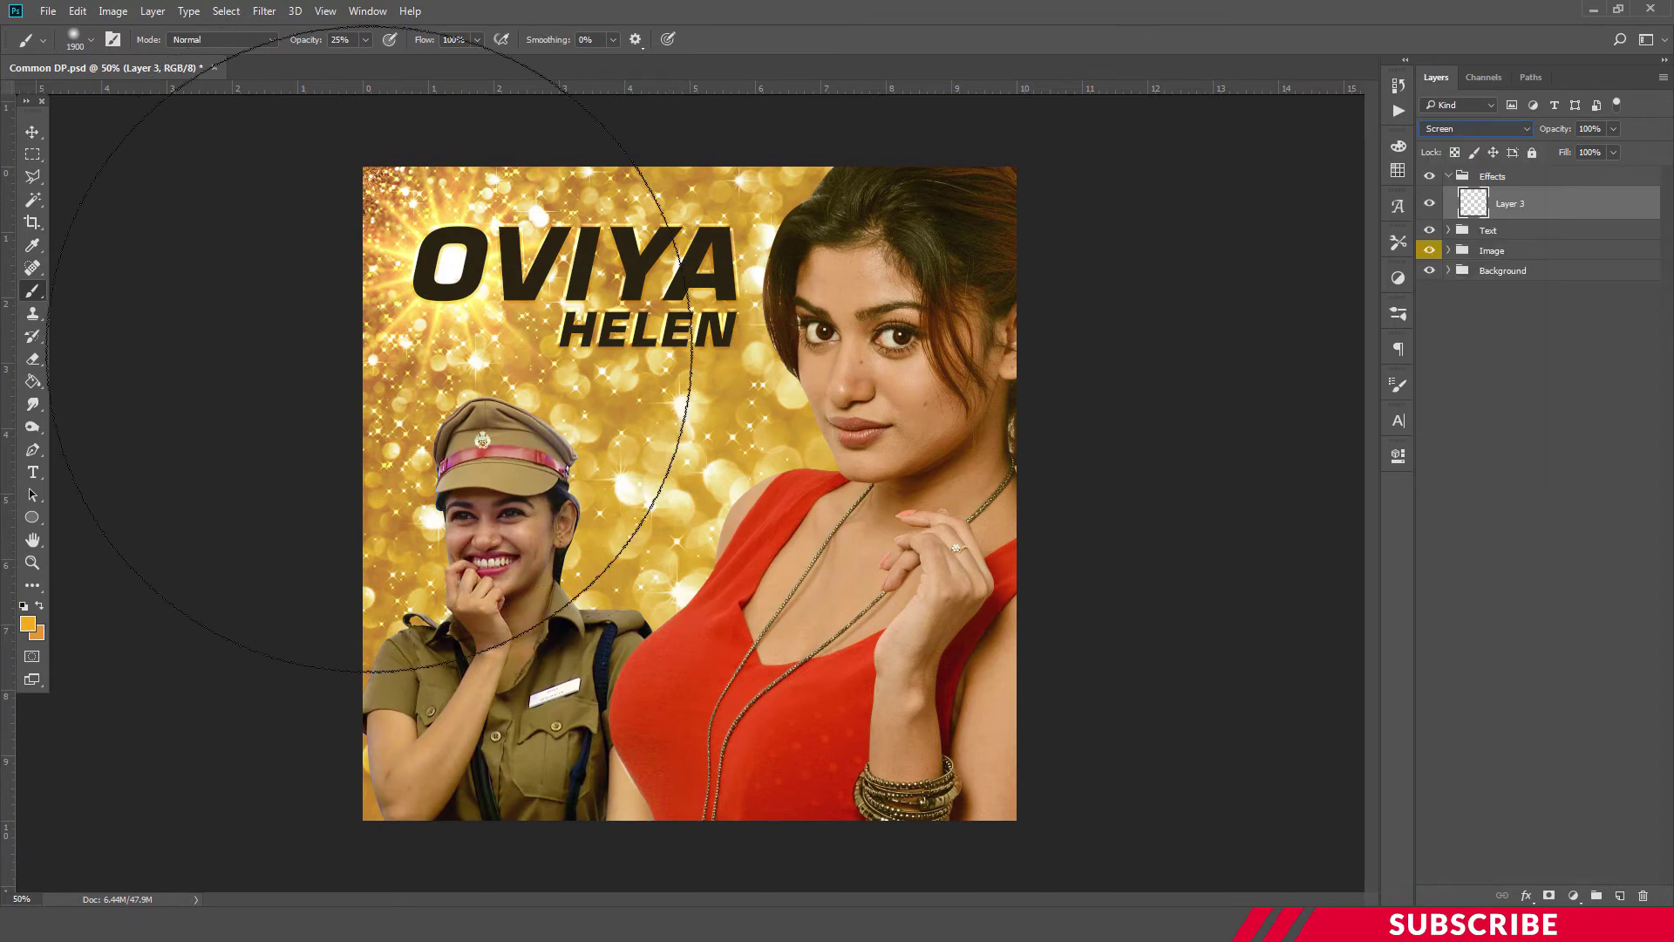
left_click(405, 347)
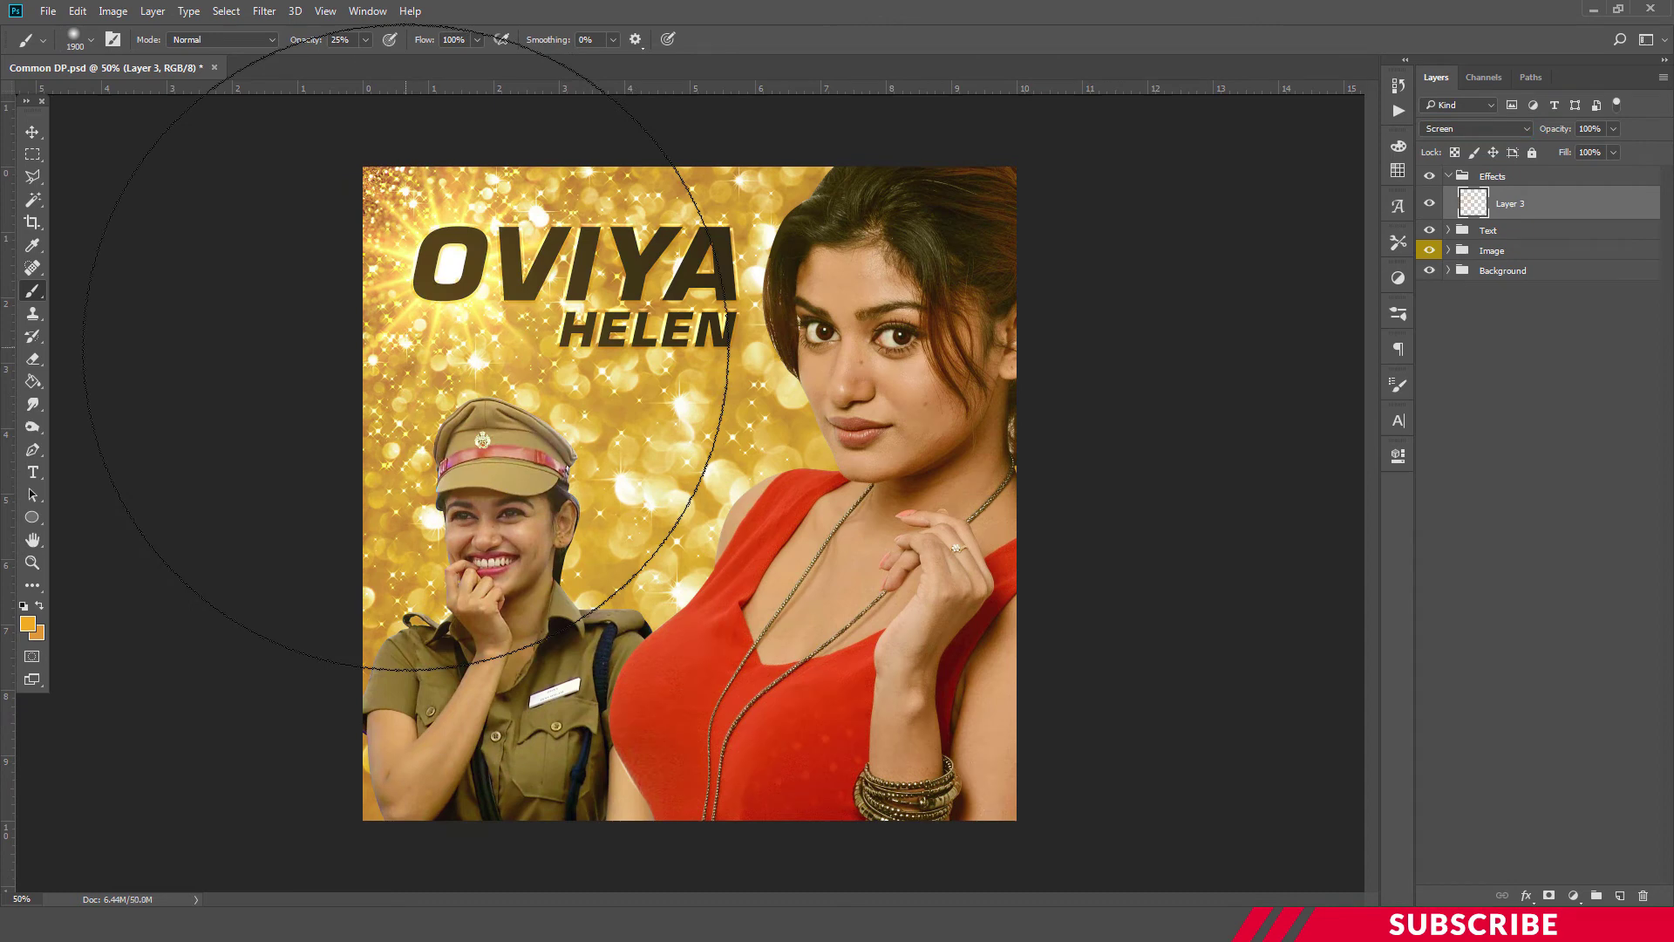
key("ctrl+z")
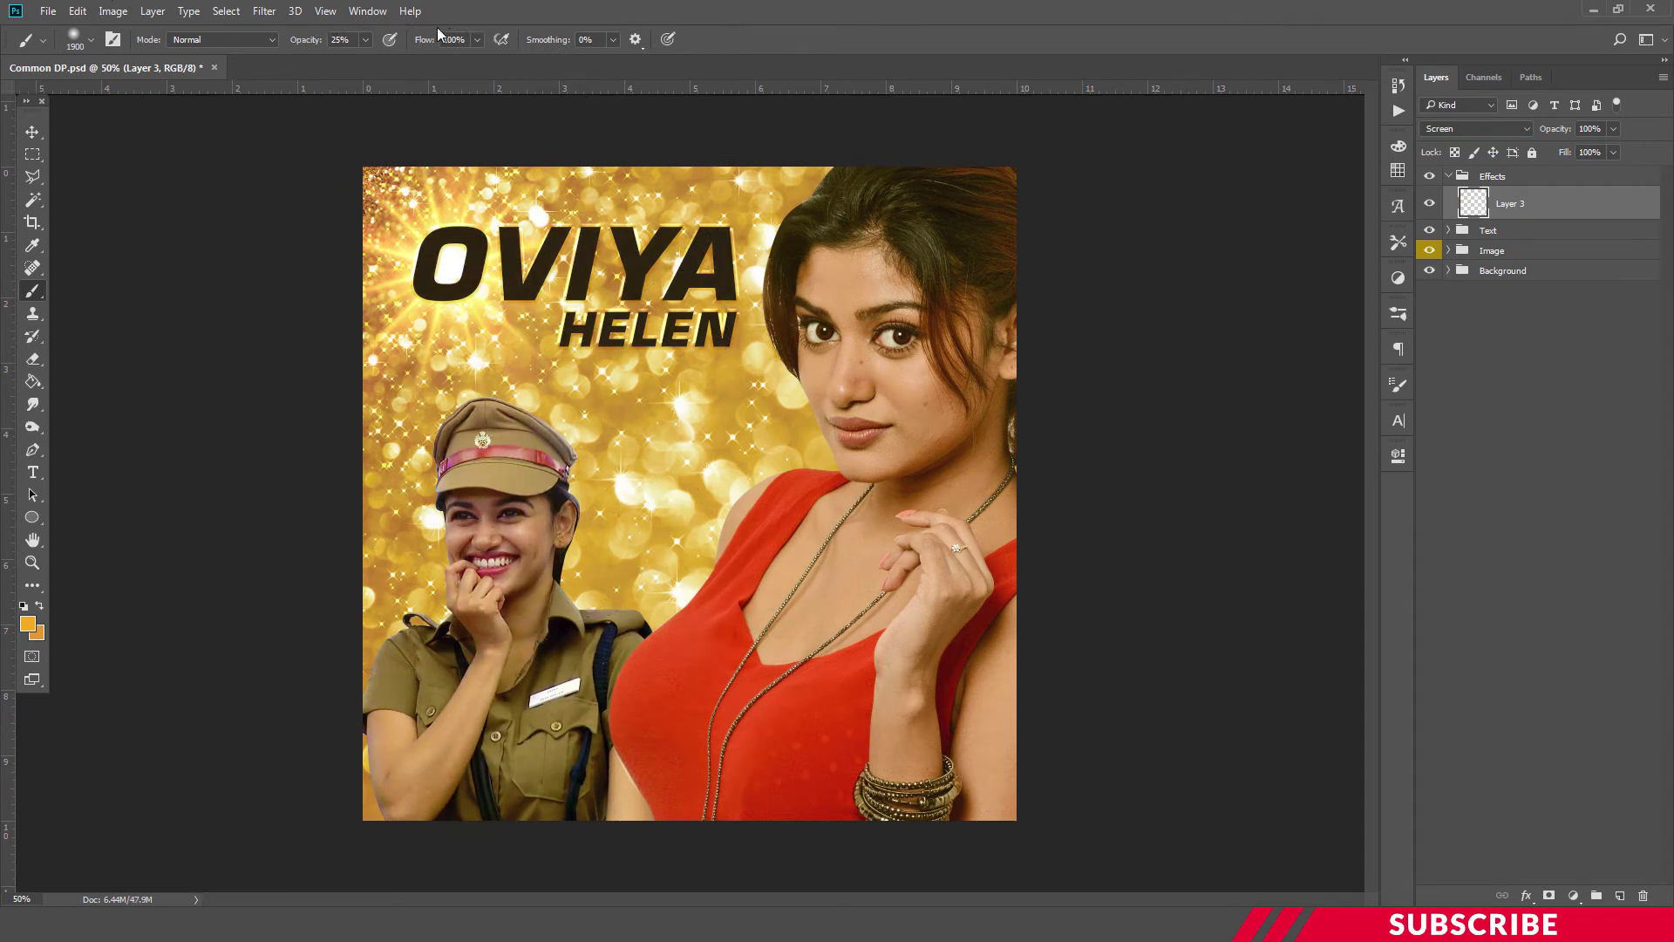
Step: Set the brush opacity to 100% and paint one large orange glow at the poster's left edge beside the title
left_click(364, 41)
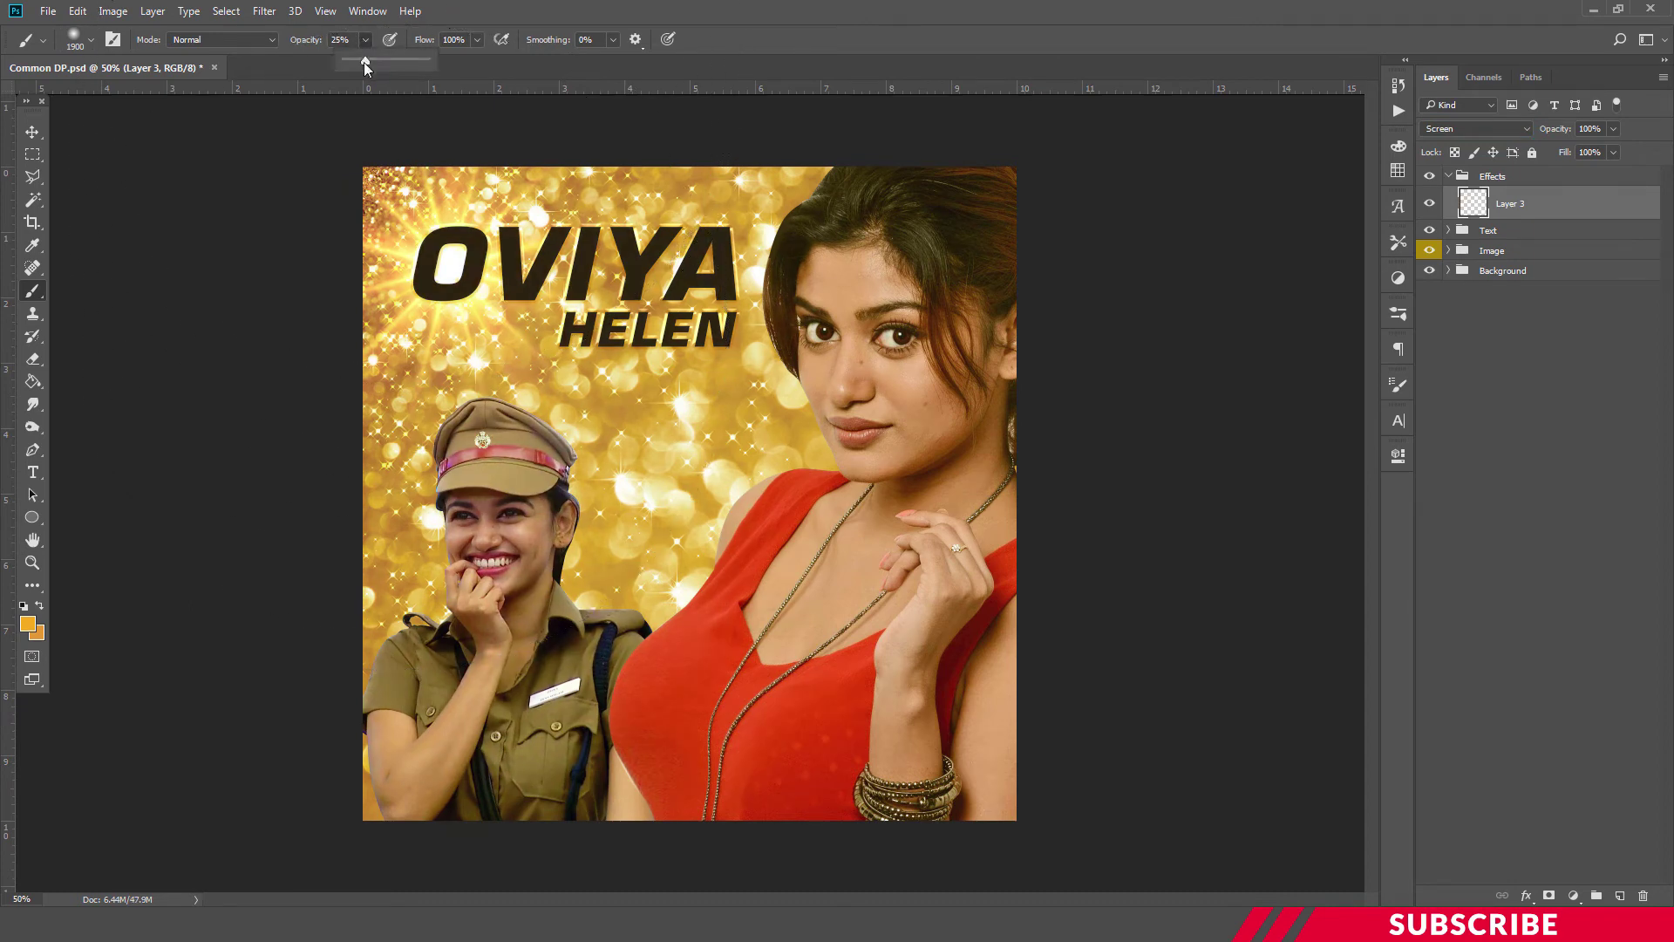
left_click_drag(364, 63, 528, 63)
left_click(776, 48)
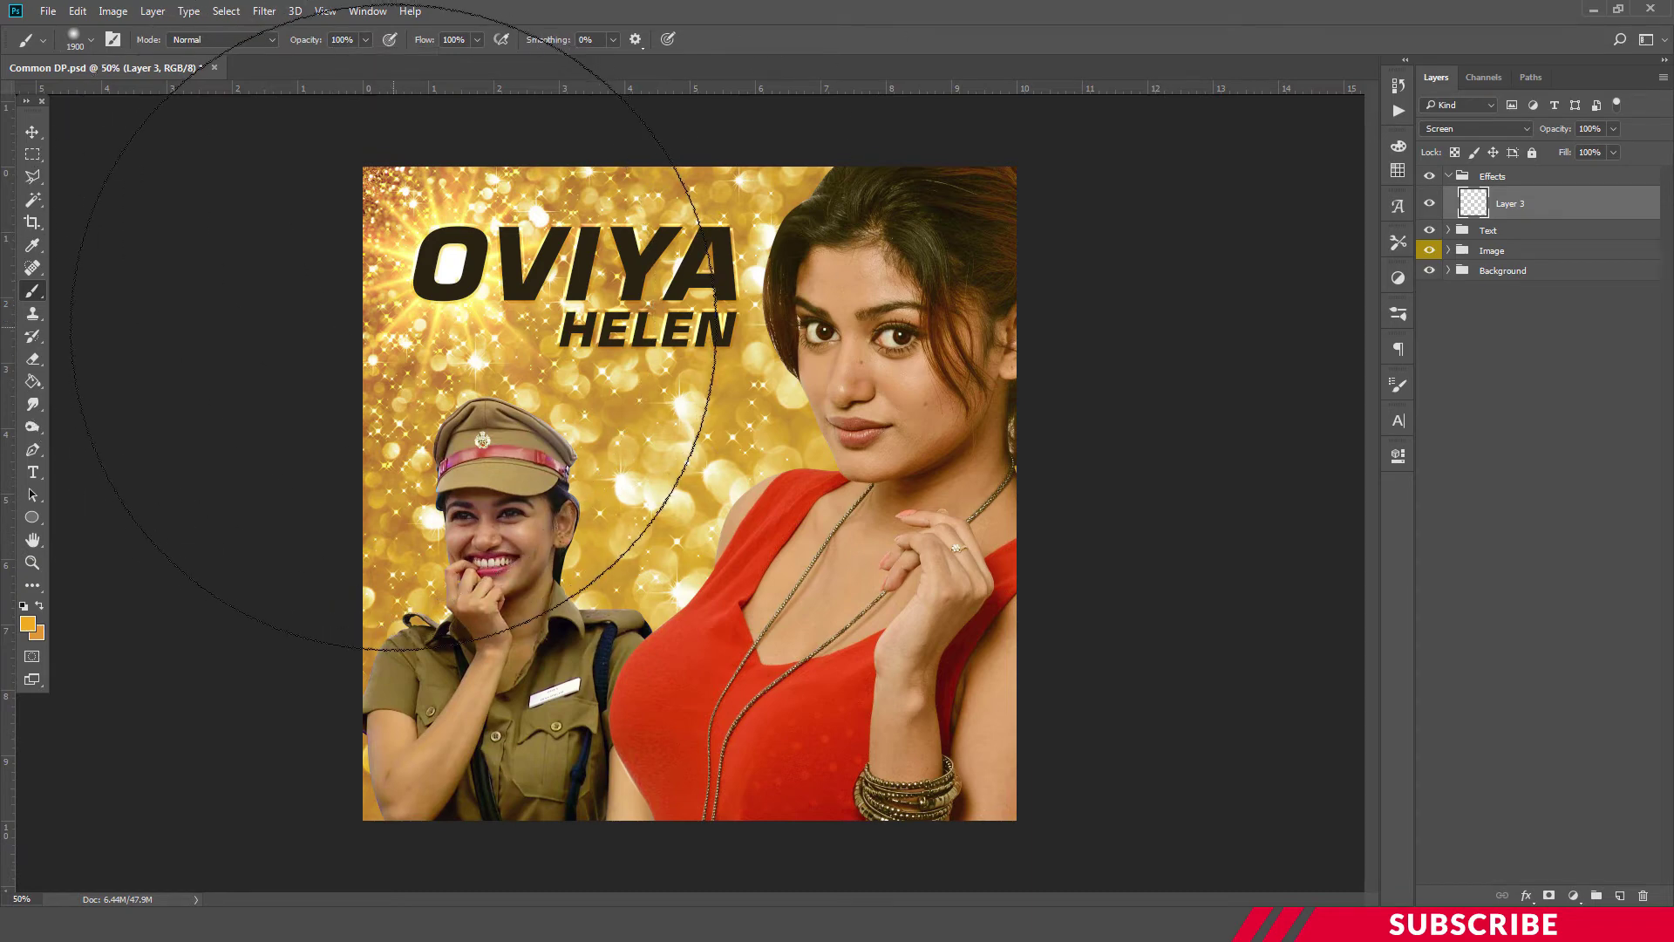
left_click(394, 327)
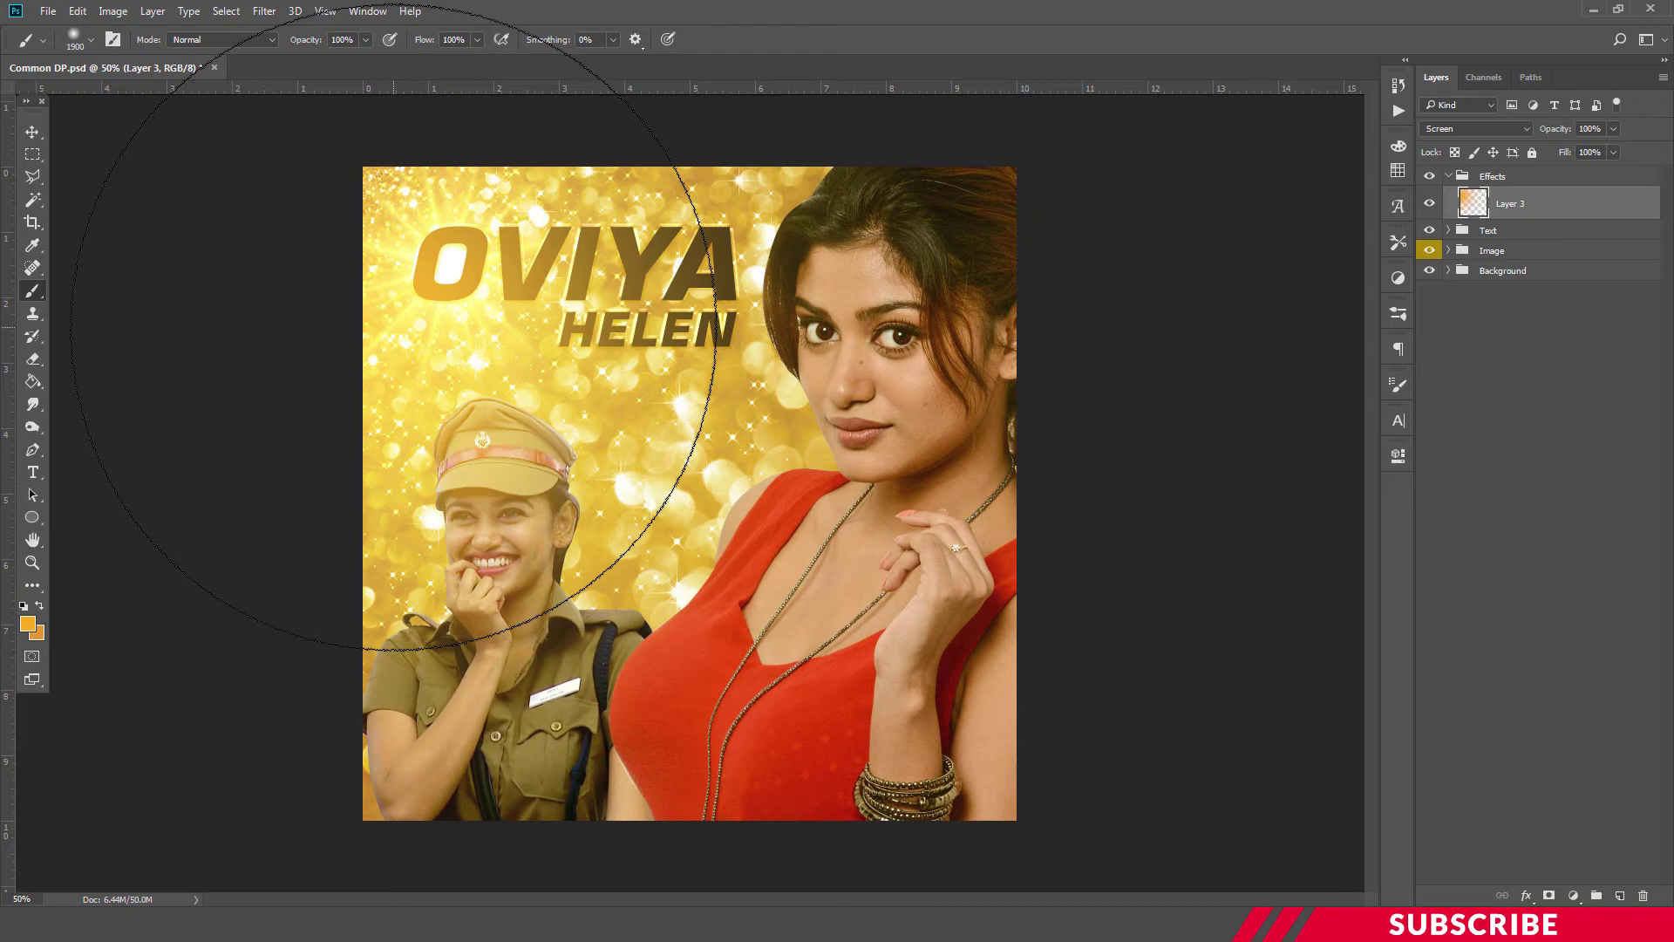
key("ctrl+z")
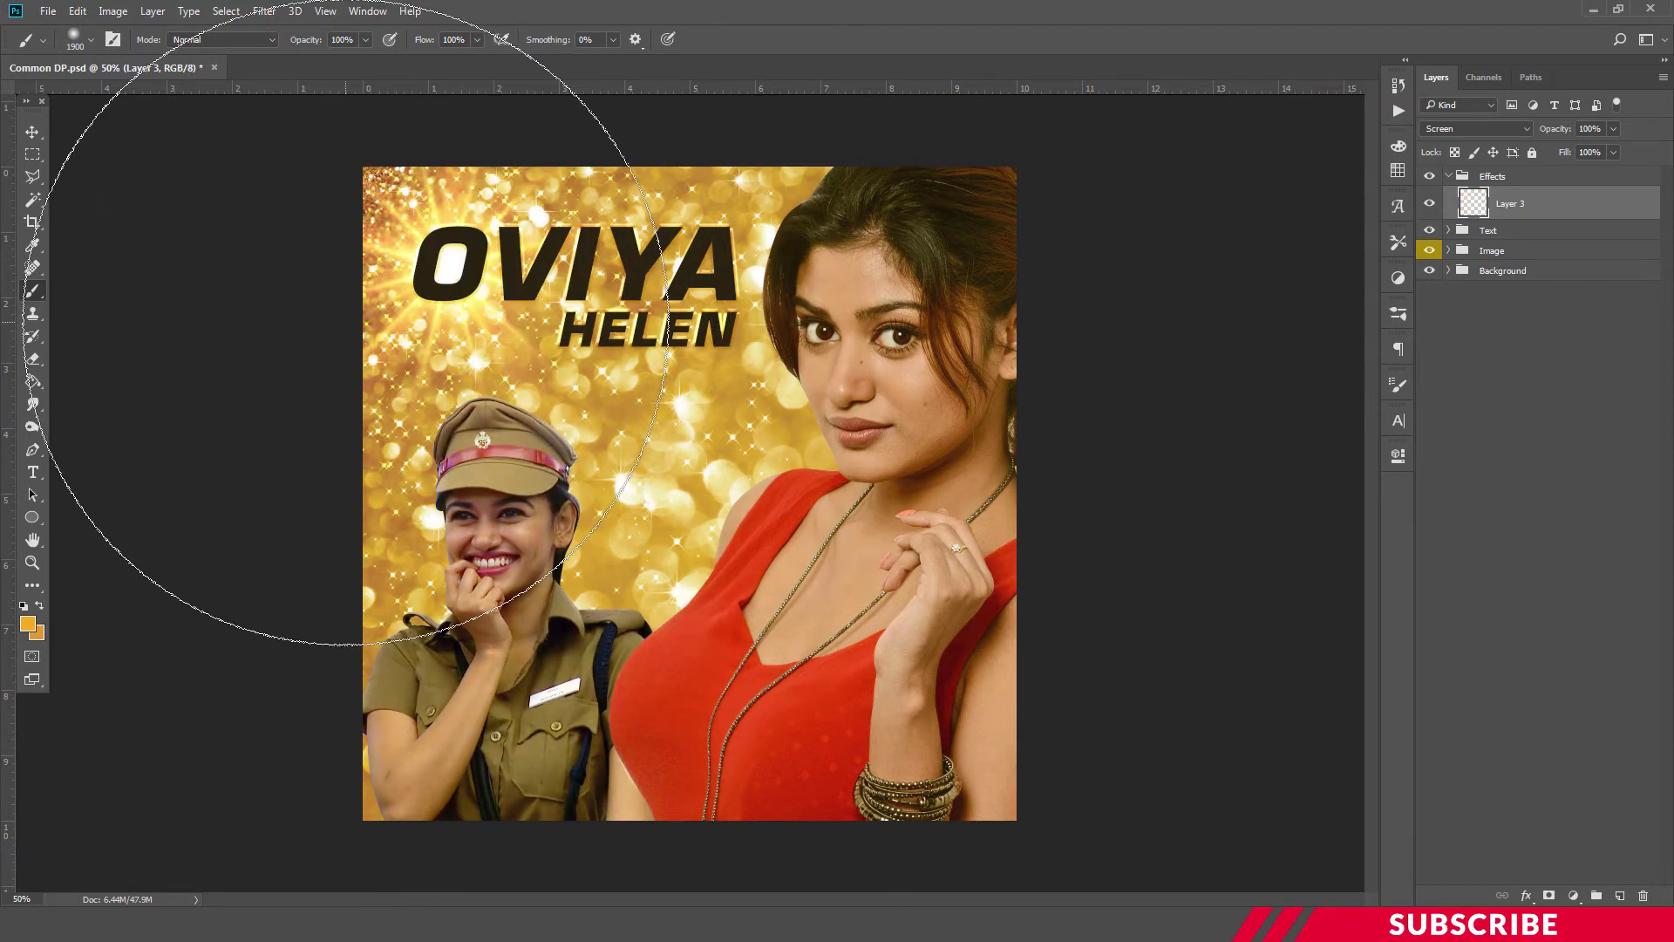
left_click(345, 323)
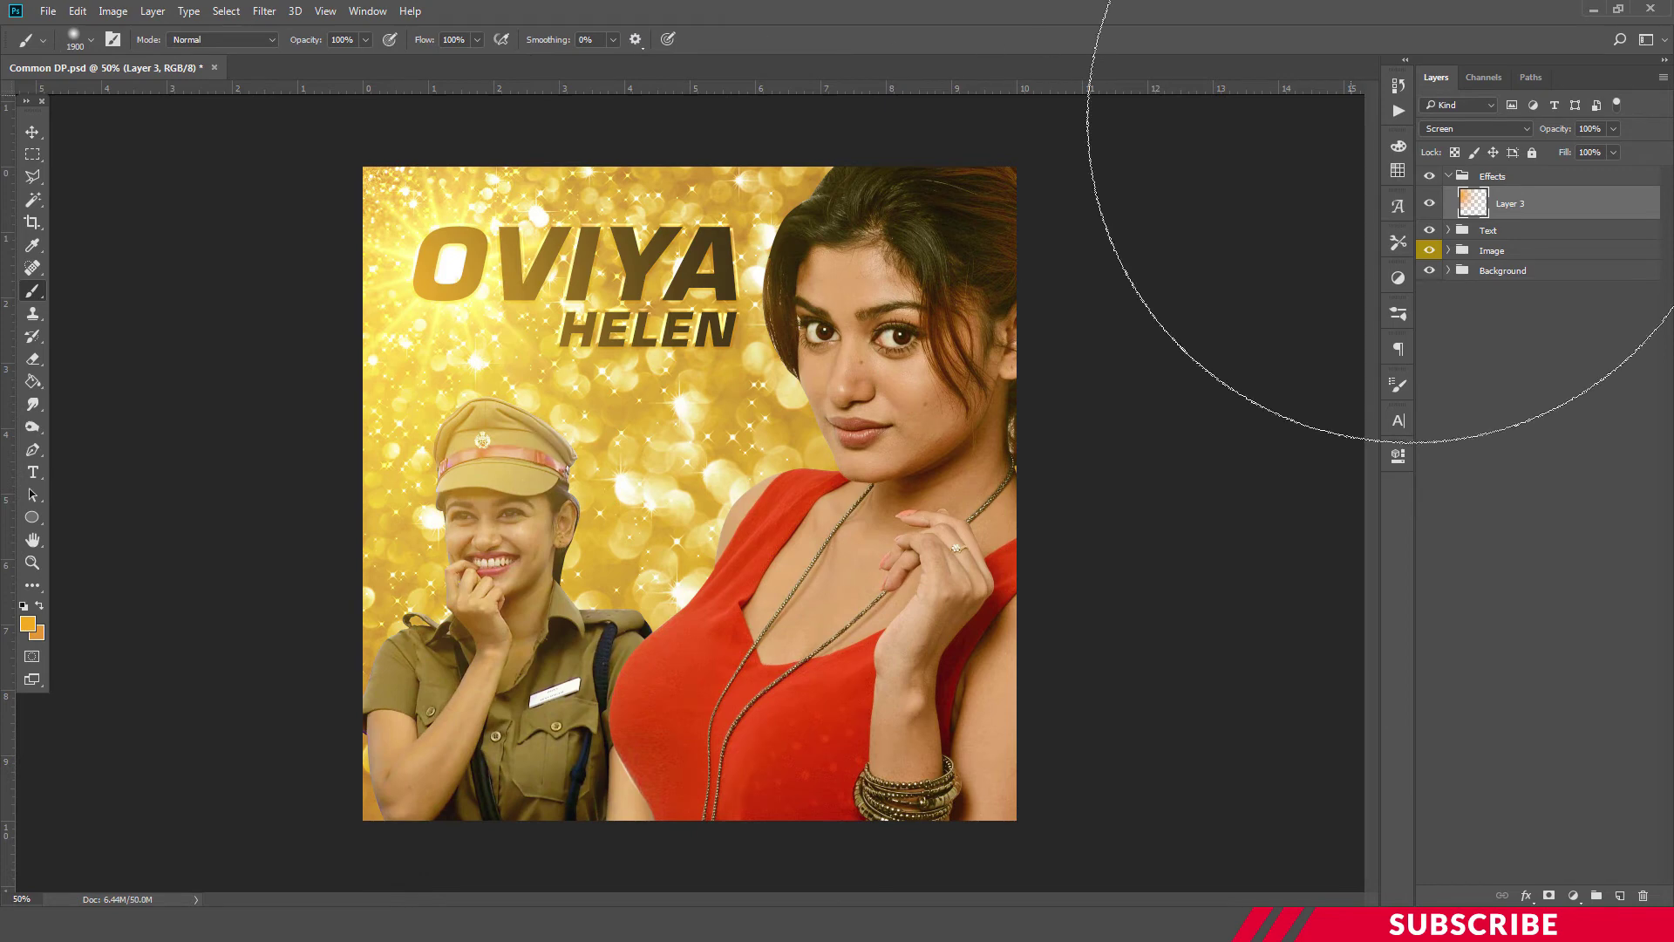
Step: Set the glow layer's opacity to 80% and return to the Move tool
left_click_drag(1565, 131, 1553, 132)
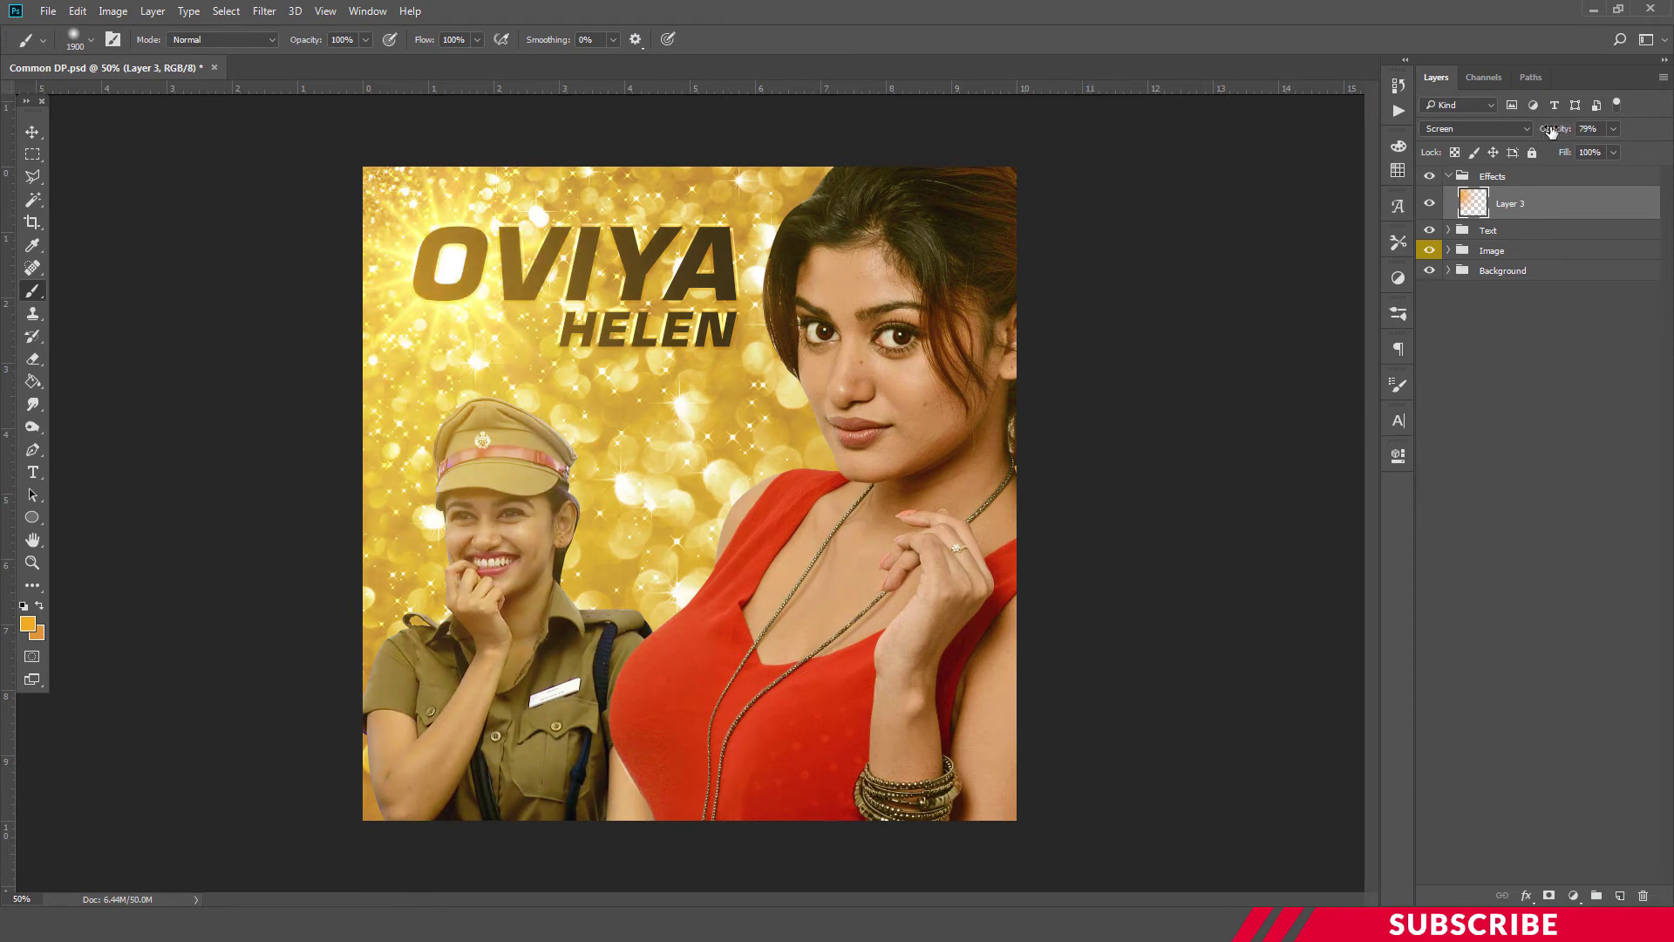
left_click(1559, 128)
type("80")
left_click(38, 133)
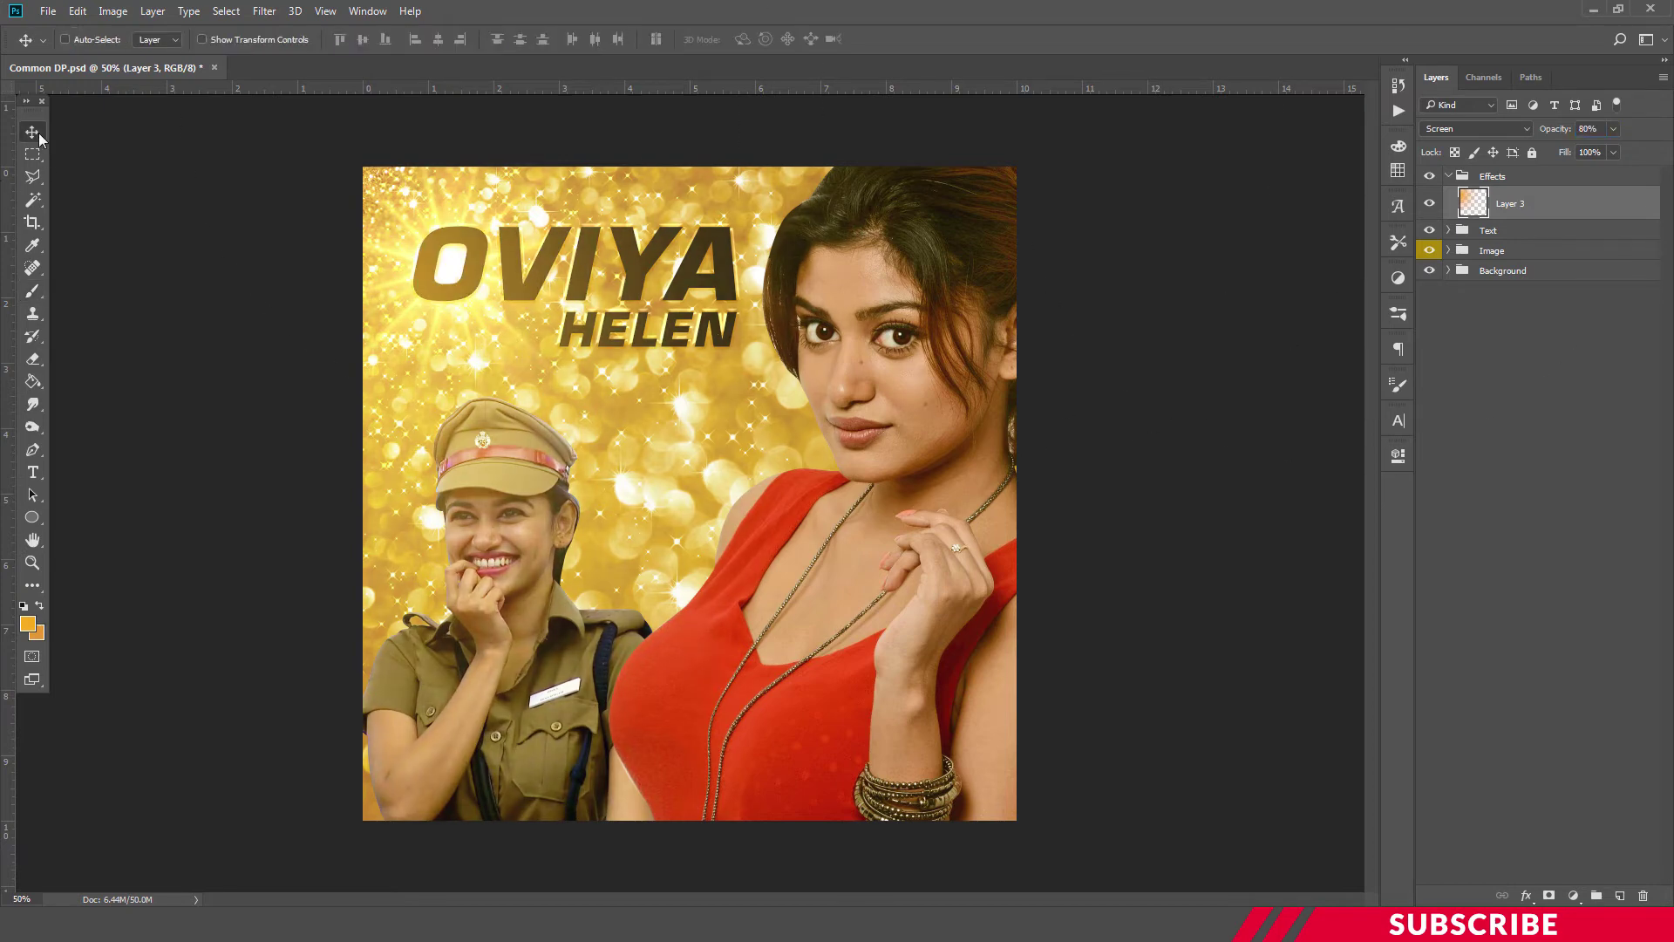
Step: Collapse the Effects group and expand the Image group to show its layers
left_click(1450, 176)
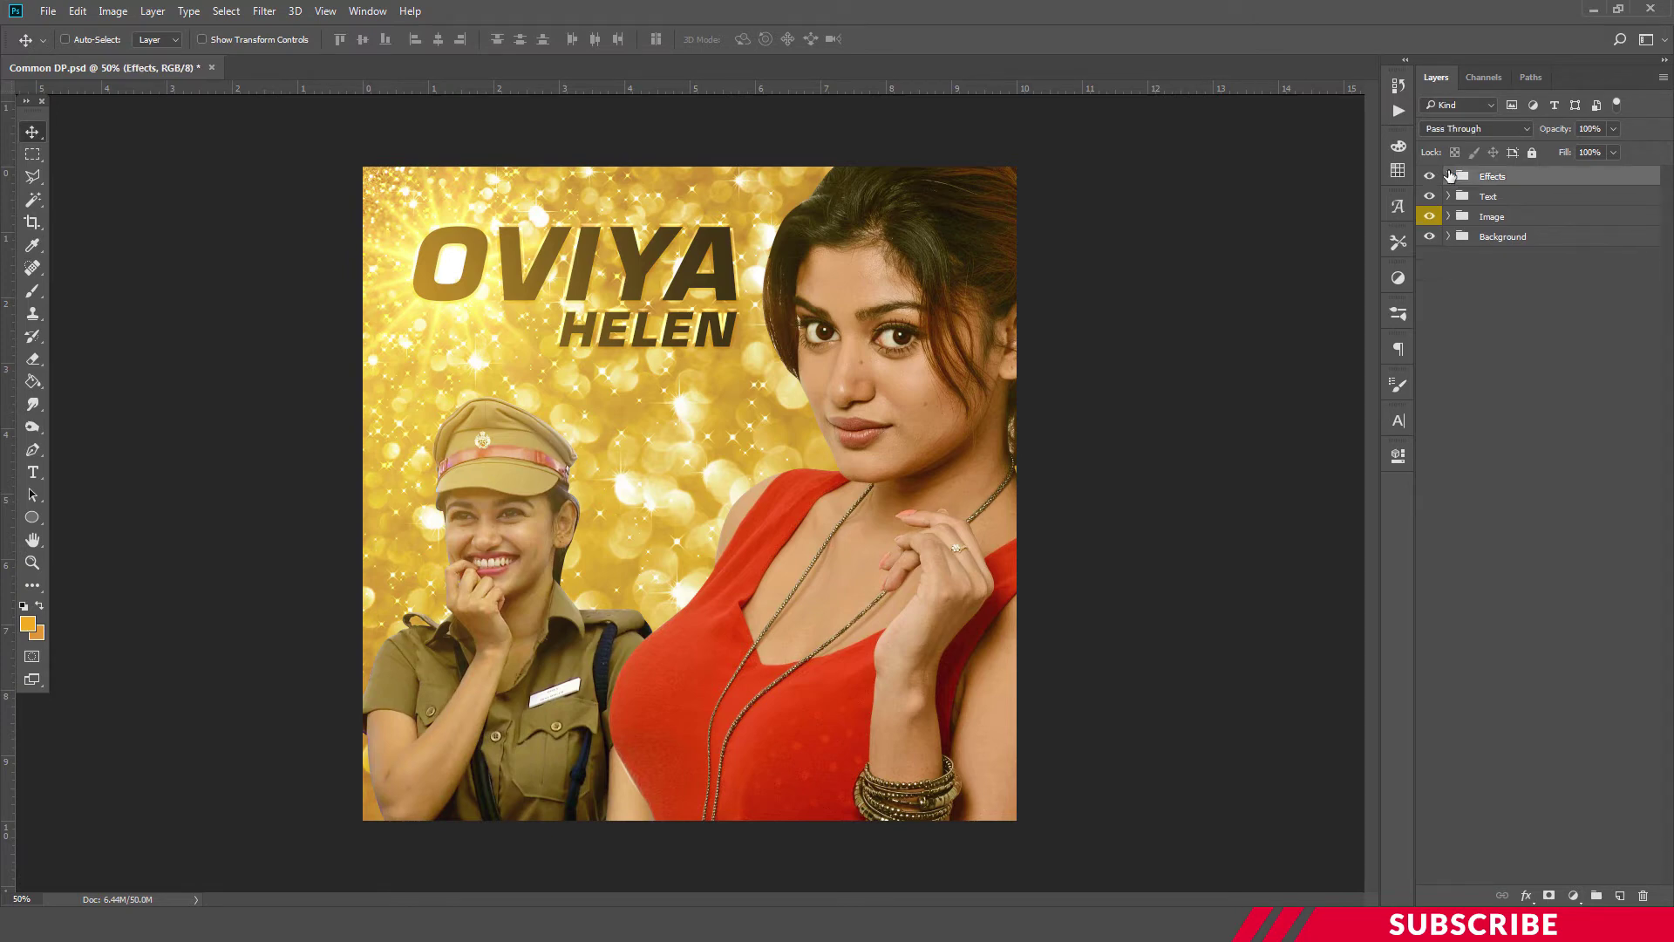
left_click(1455, 219)
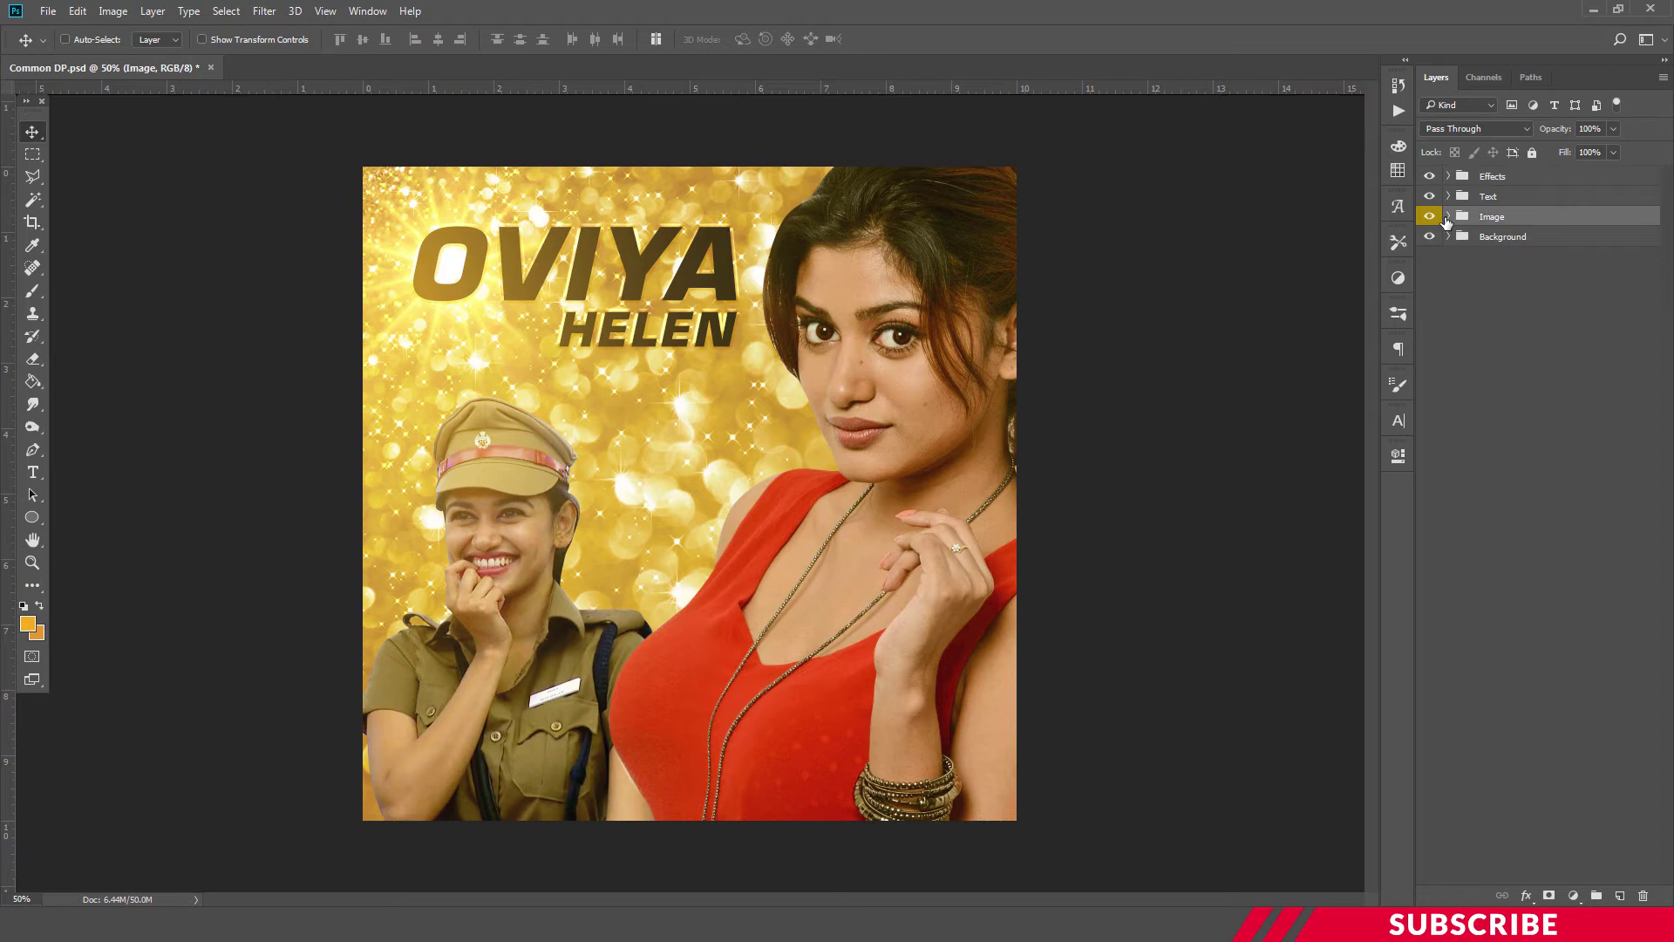
left_click(1447, 218)
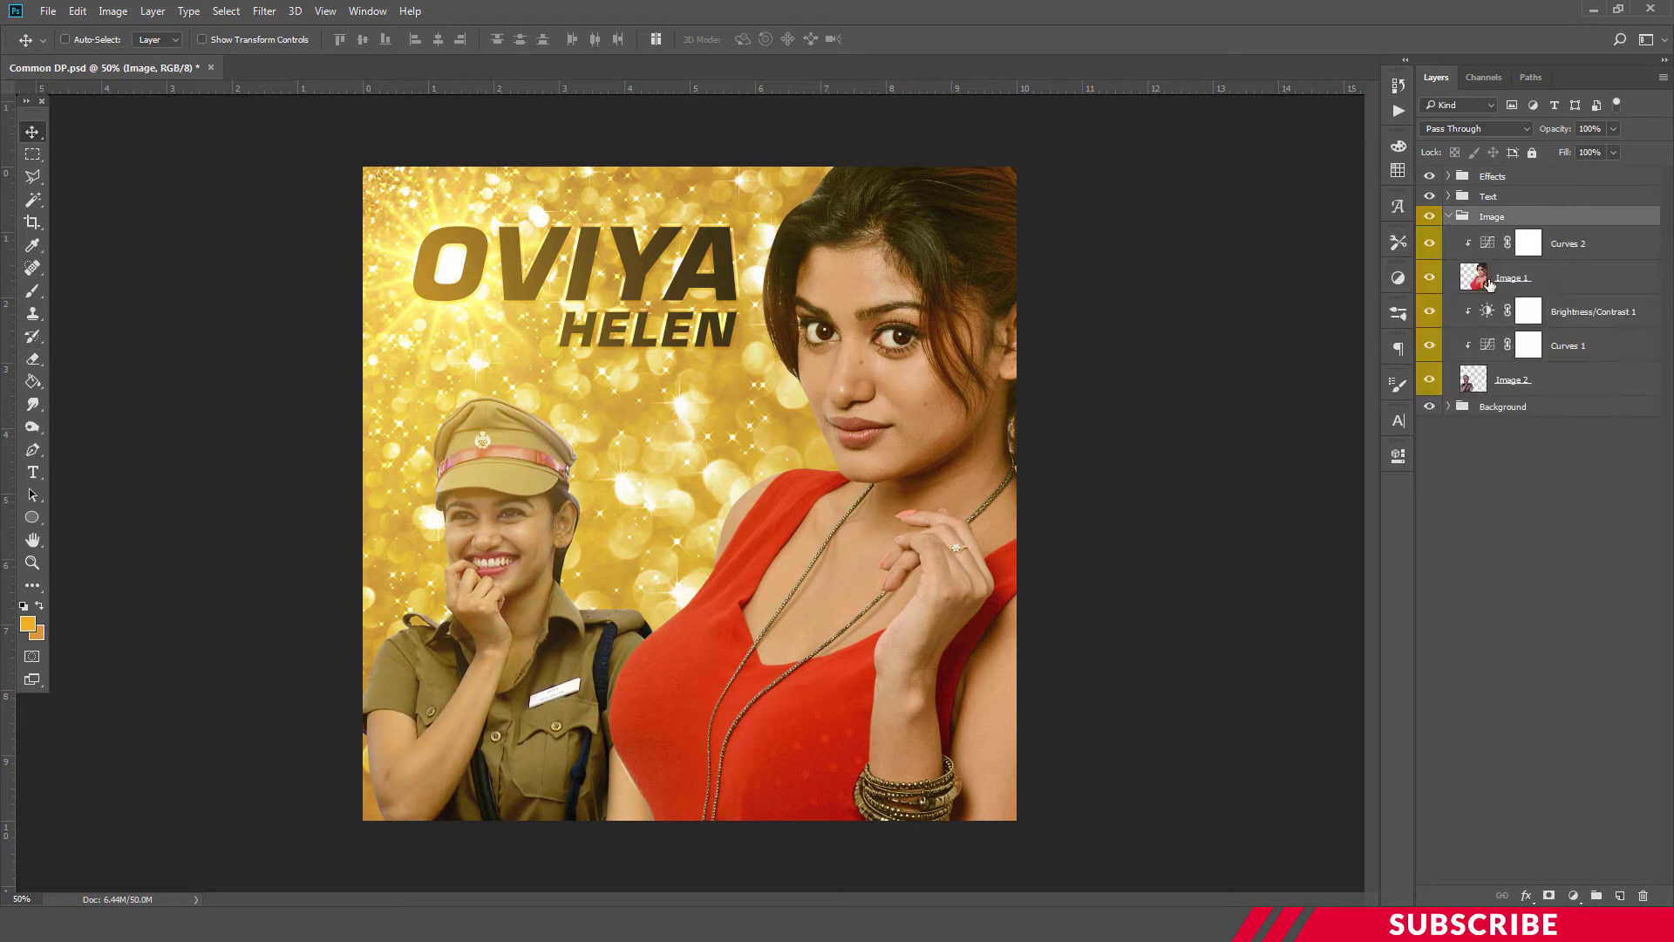
Step: Add an Inner Shadow effect to the Image 1 layer and set its blend mode to Color Dodge
left_click(1489, 284)
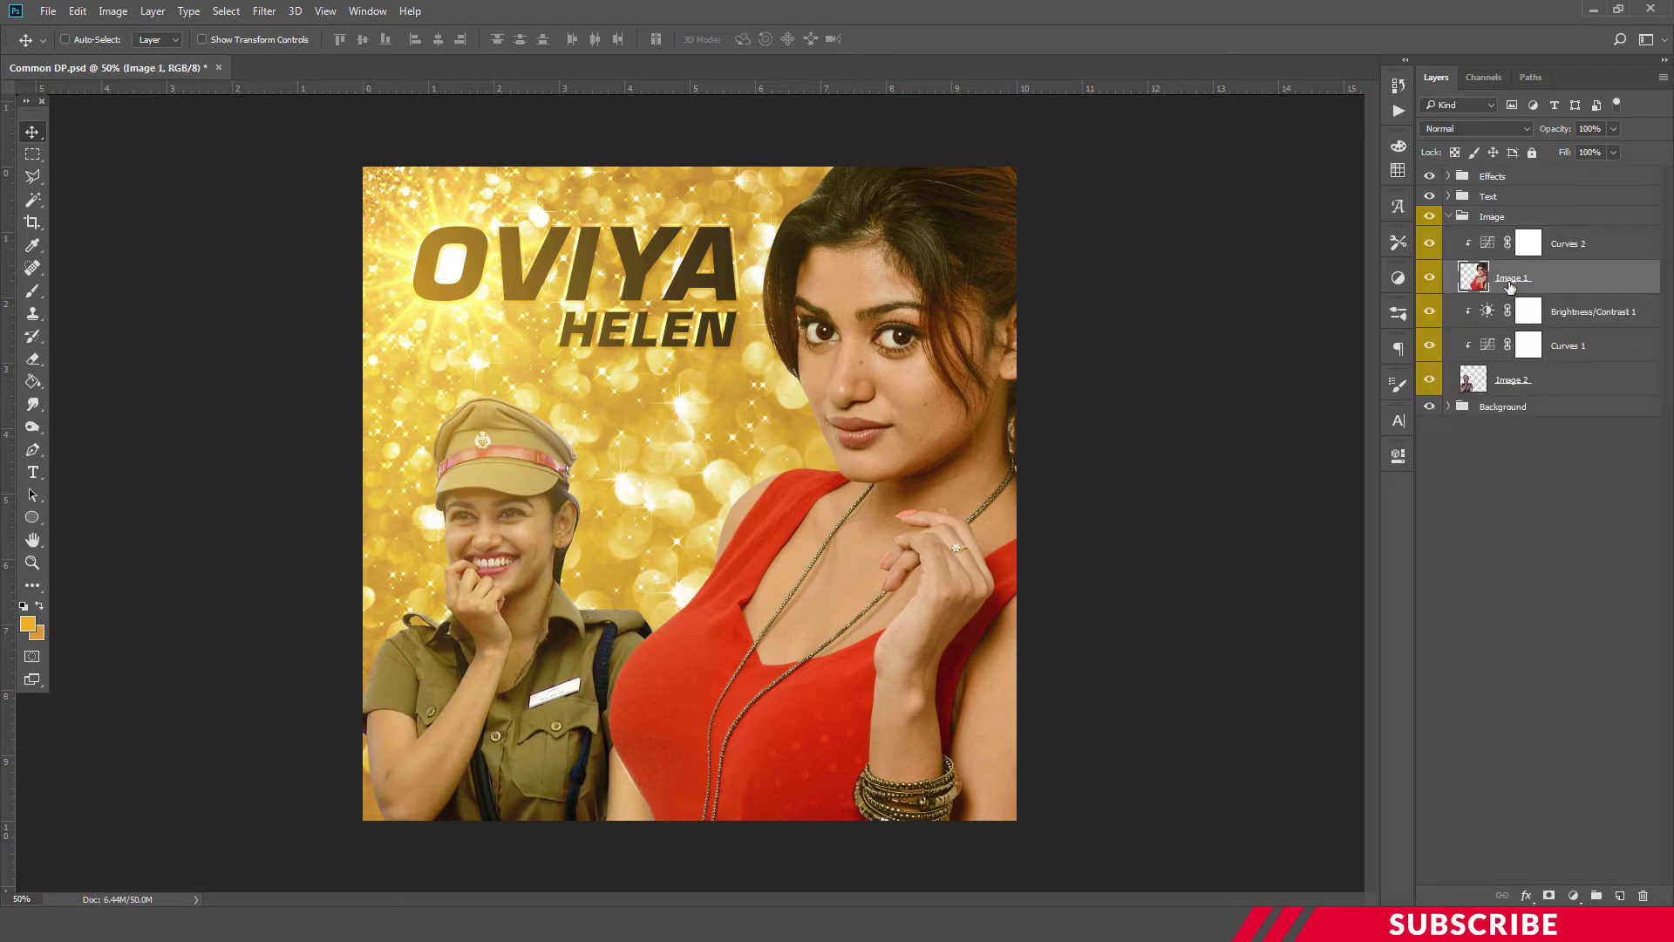
right_click(1510, 287)
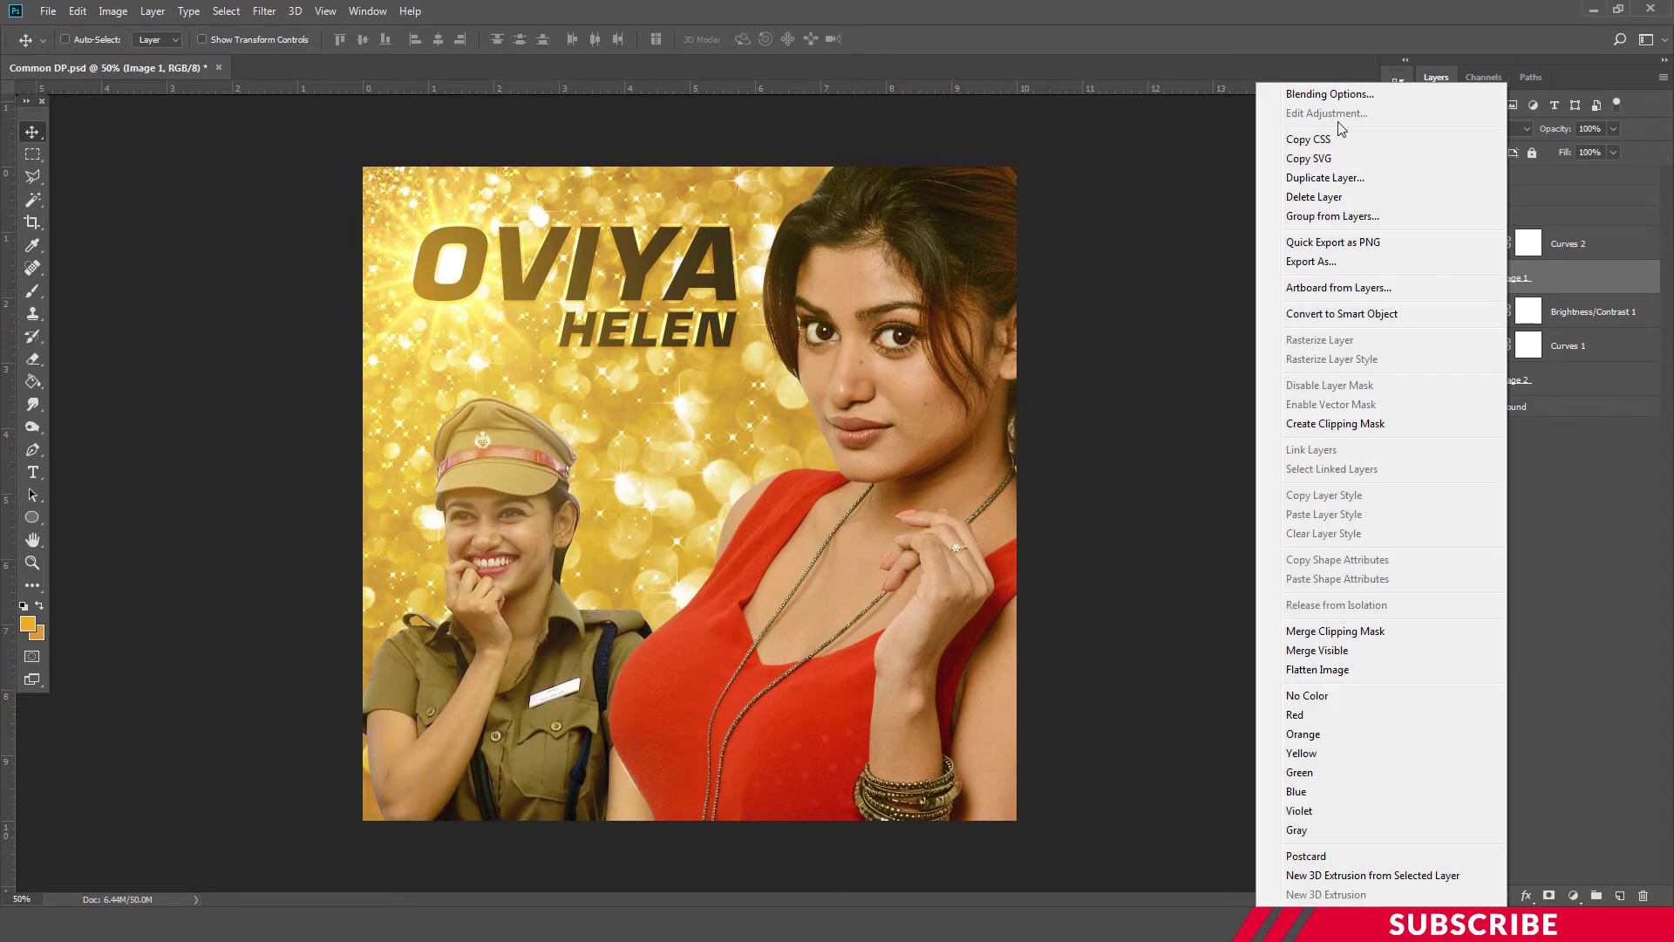
left_click(1339, 94)
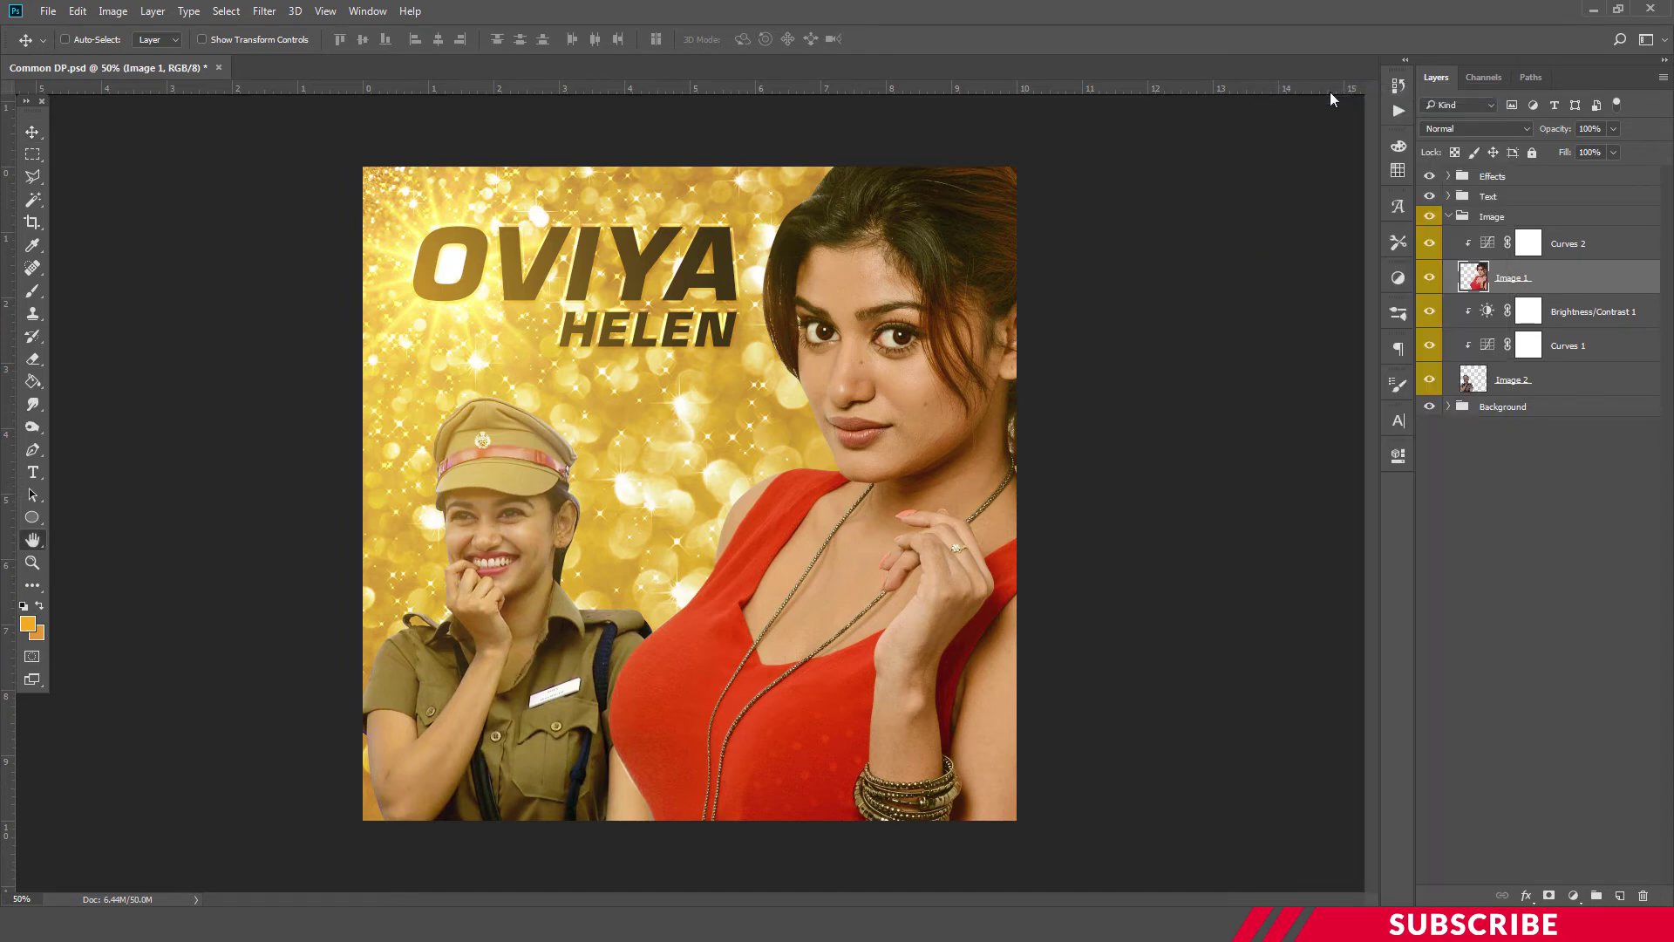
left_click(985, 447)
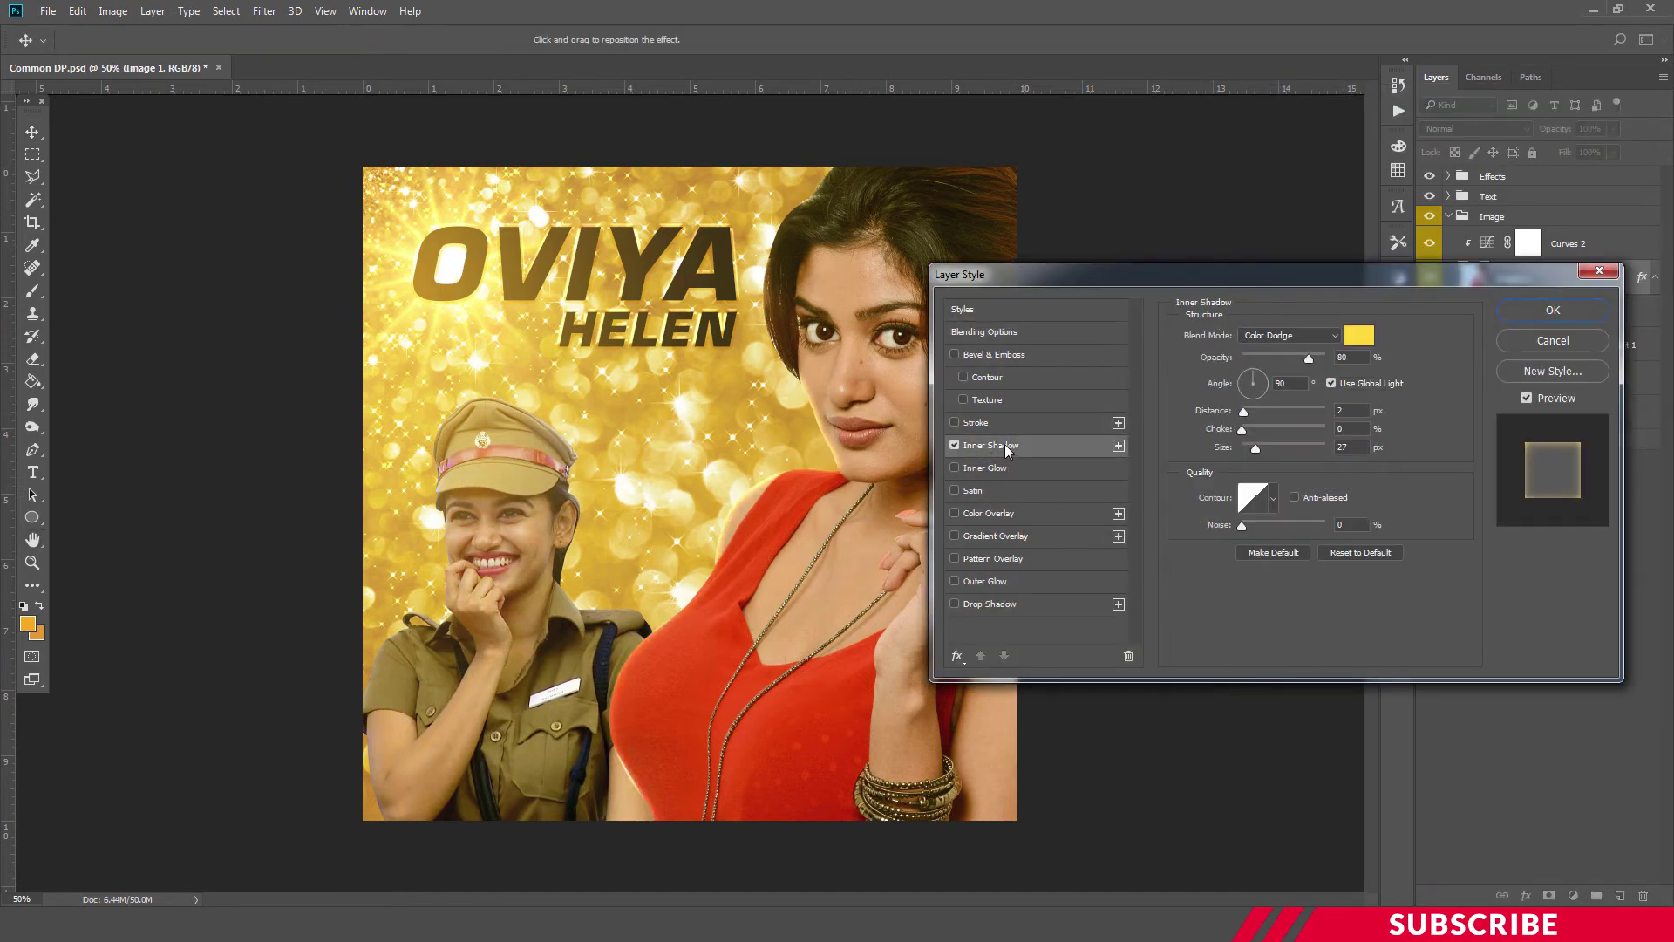
left_click_drag(1088, 276, 1112, 439)
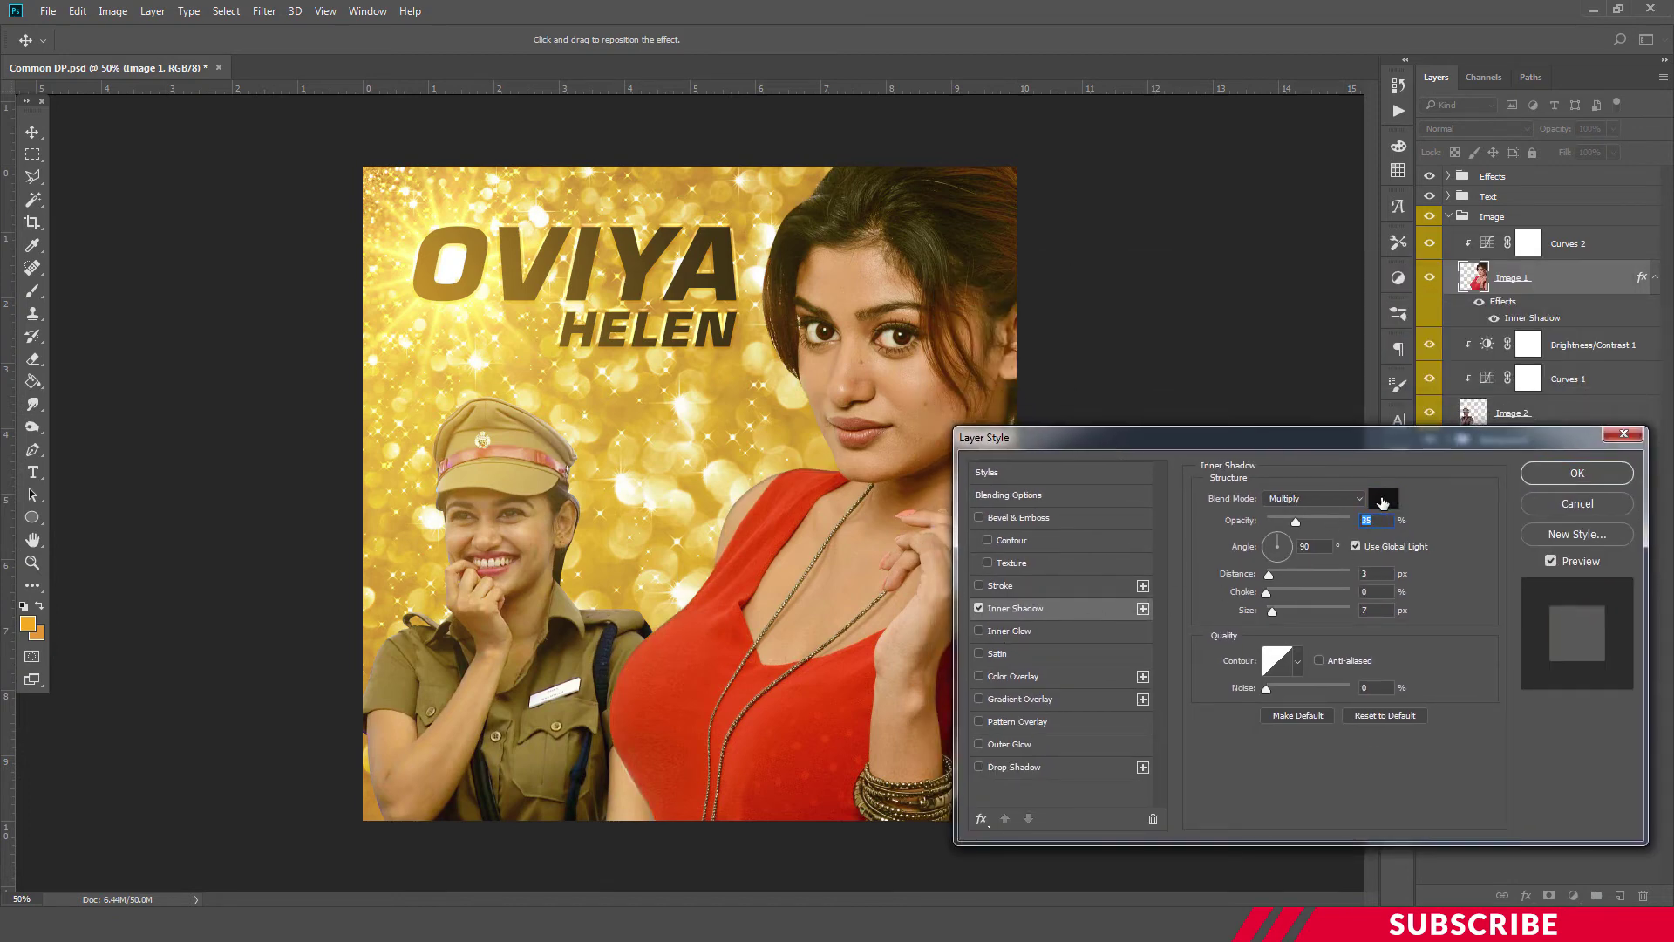
left_click(1352, 500)
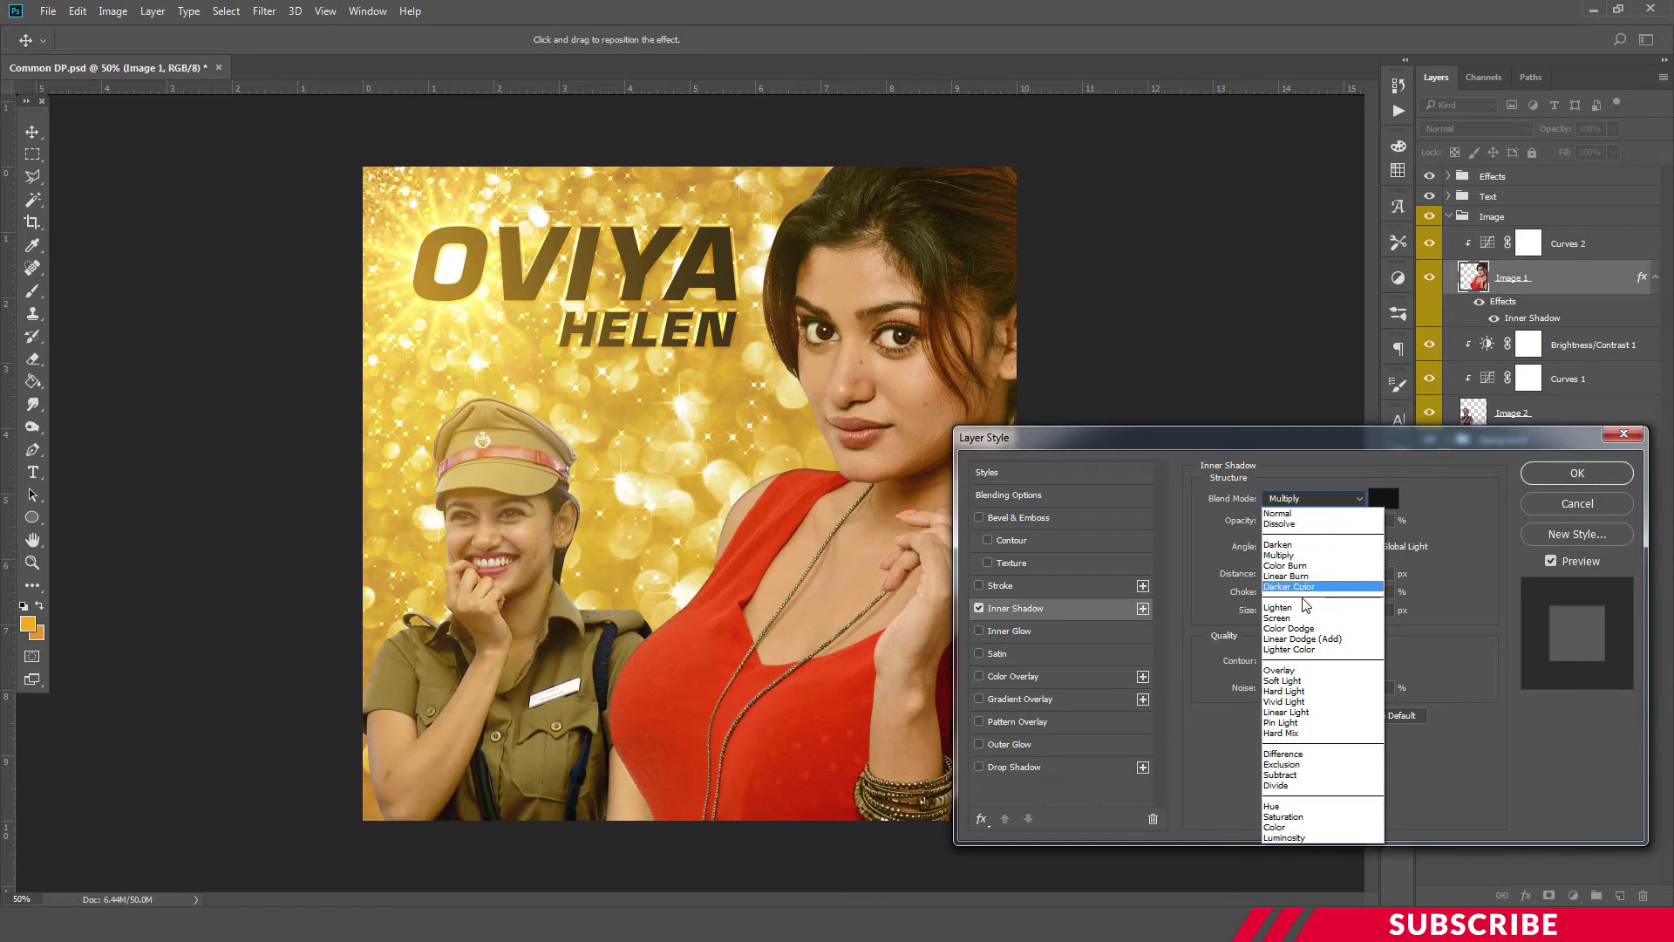
left_click(1297, 619)
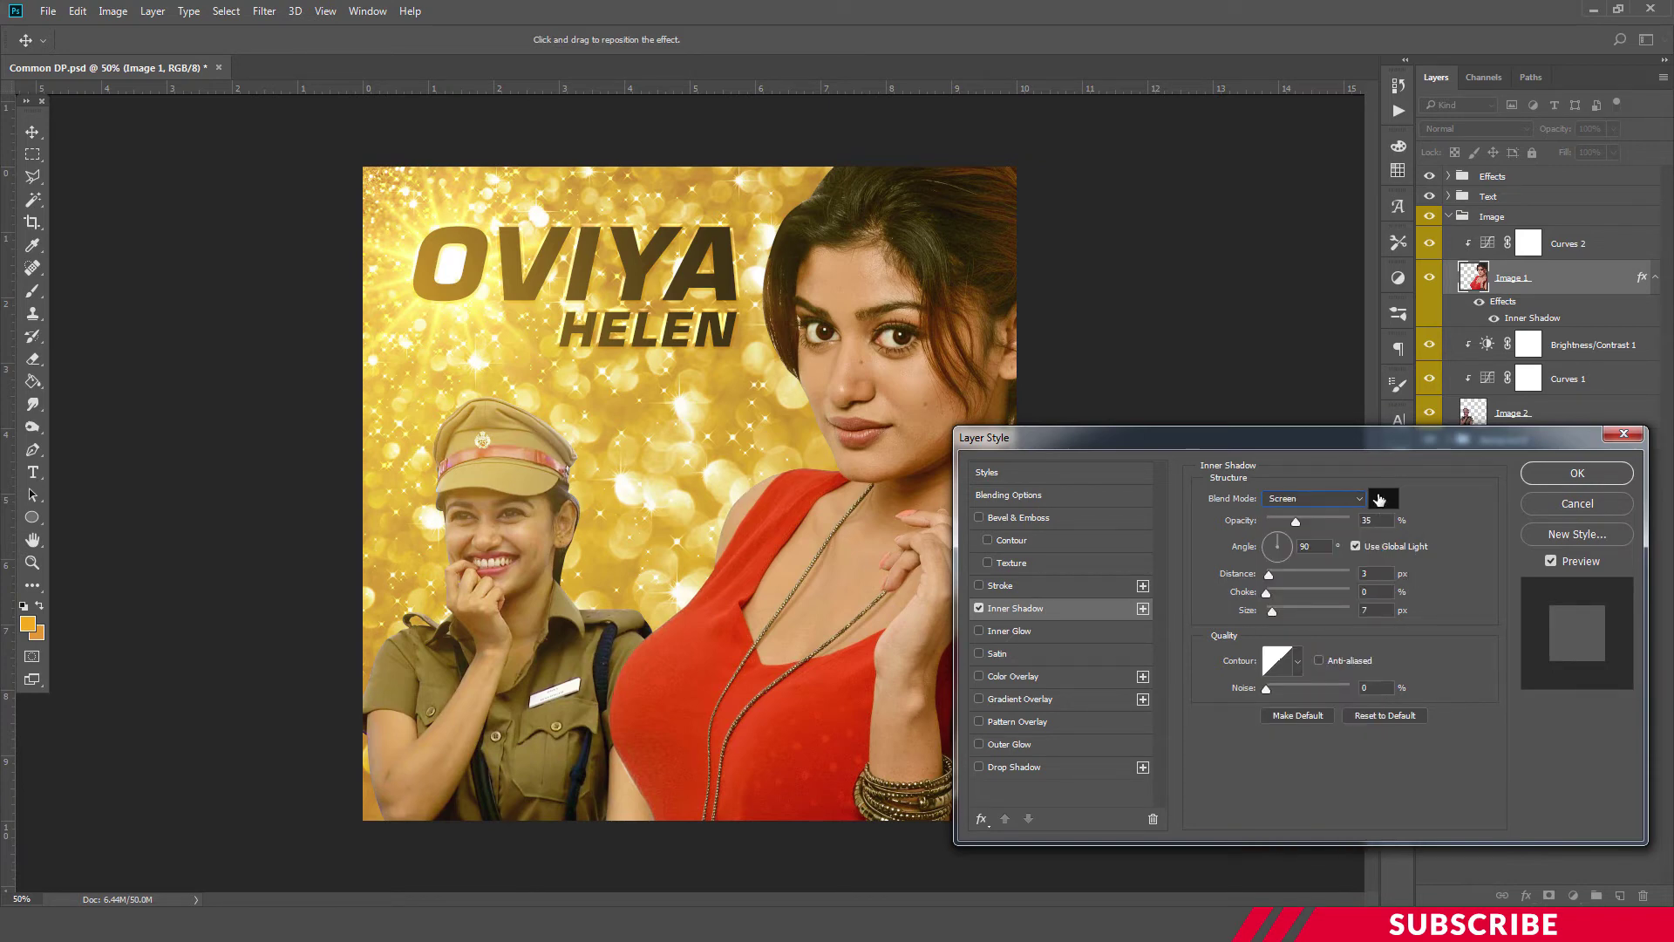
left_click(1335, 499)
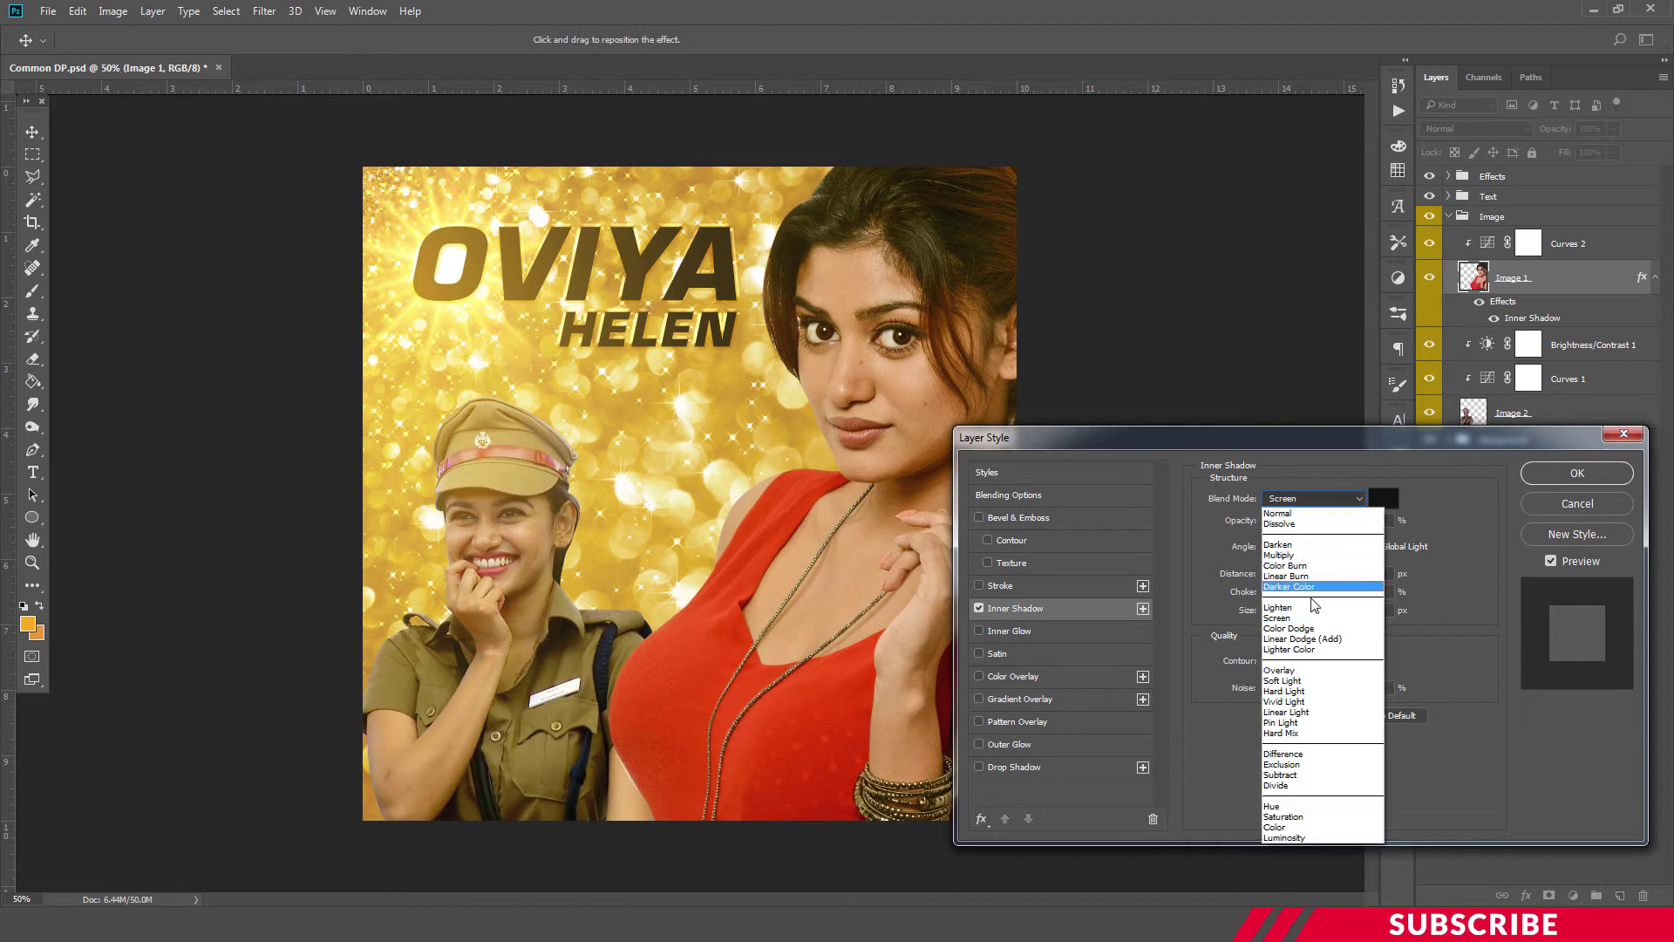
left_click(1311, 628)
Step: Set Image 1's inner shadow color to ffd83c
left_click(1384, 498)
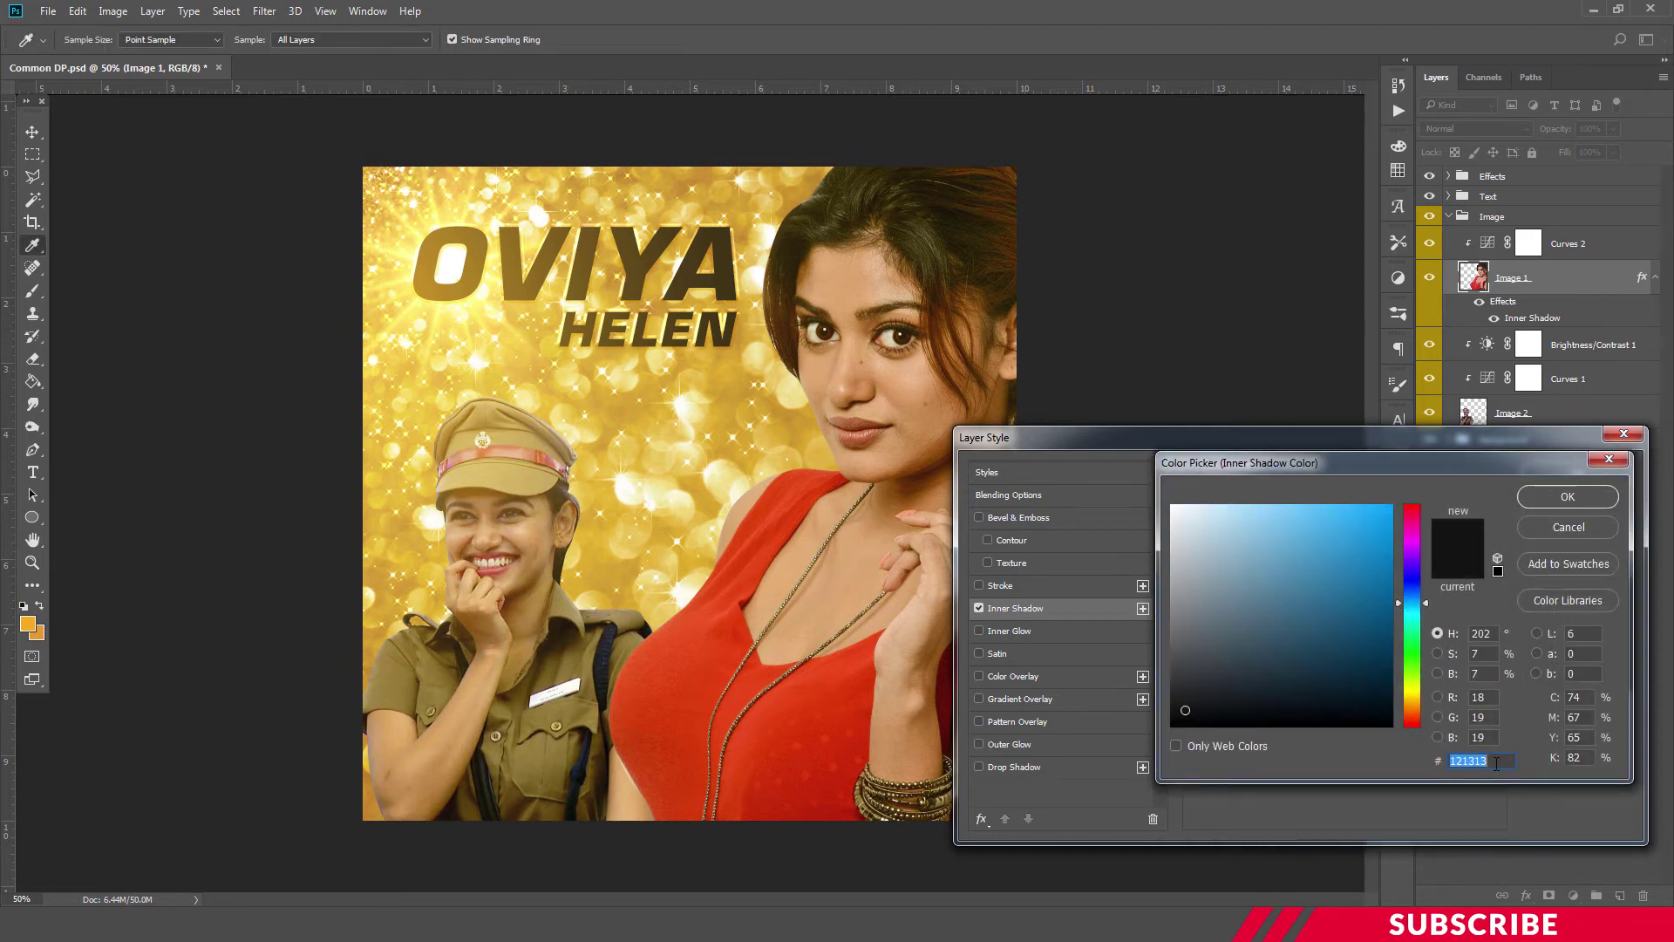
type("ff")
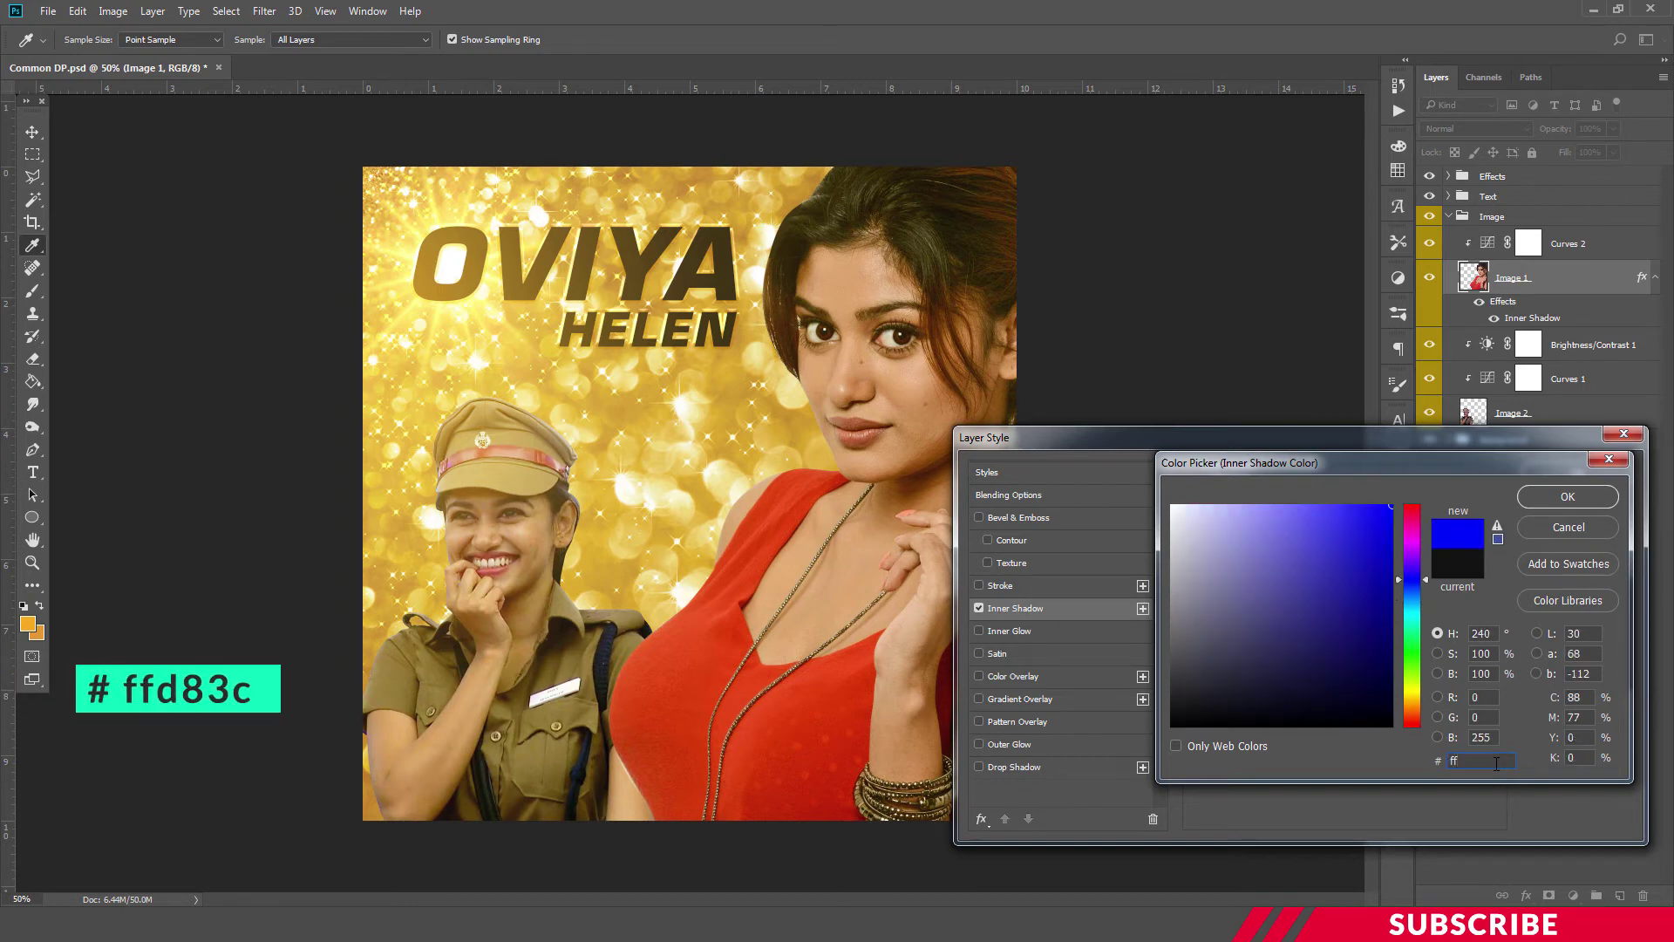
type("d8")
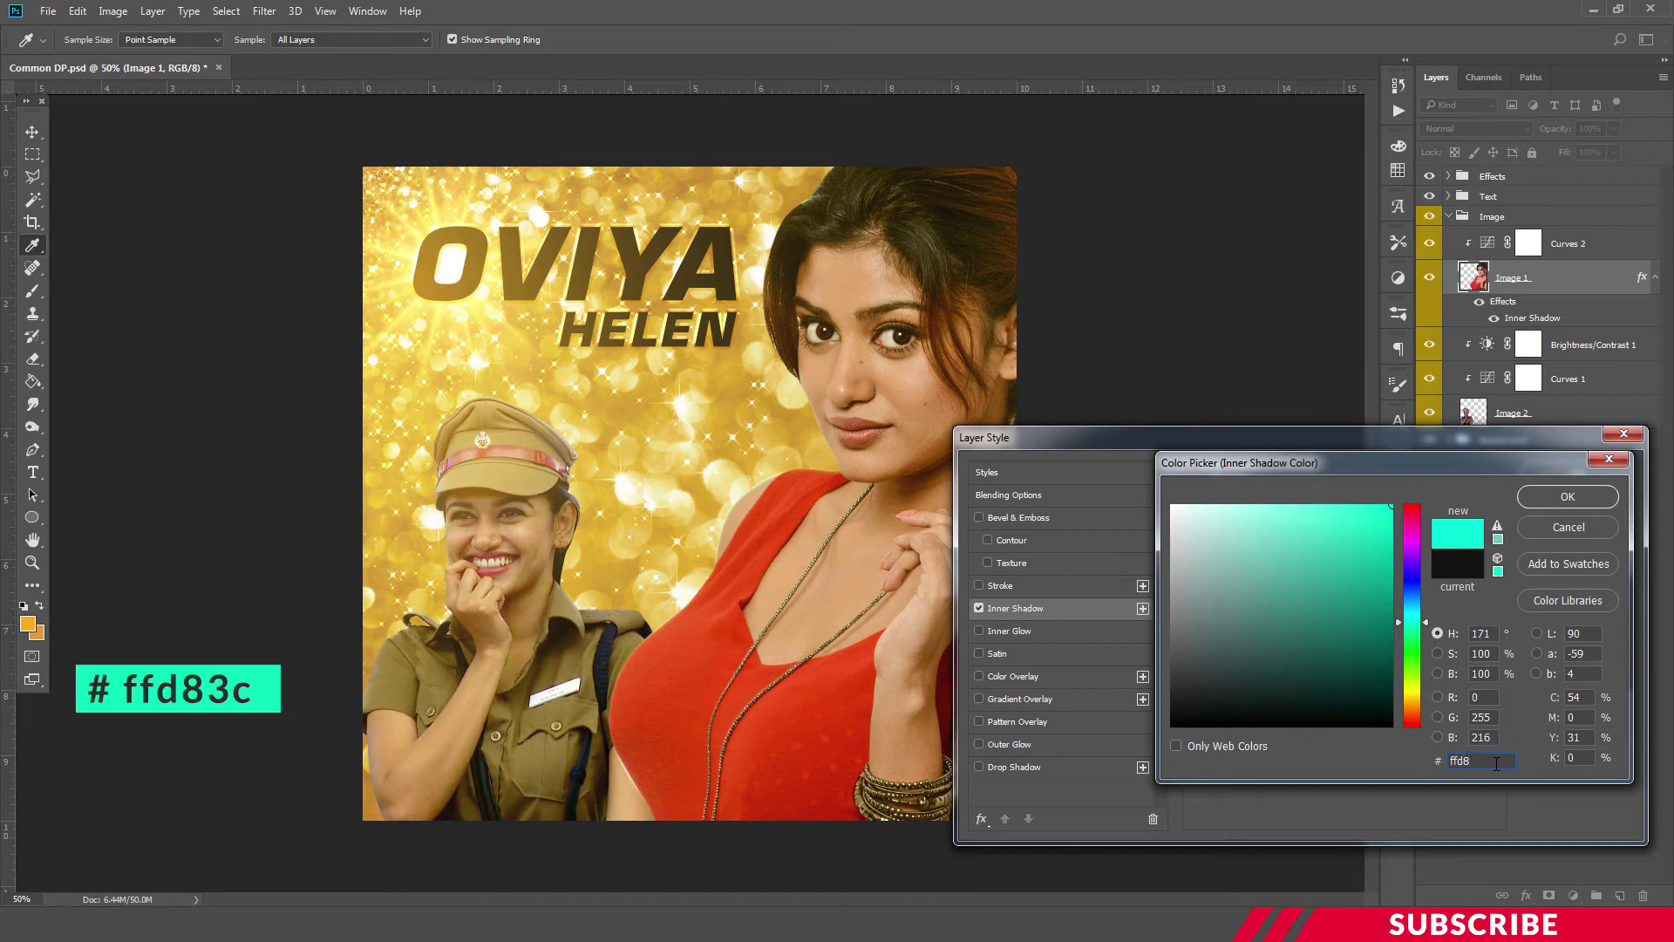
type("3c")
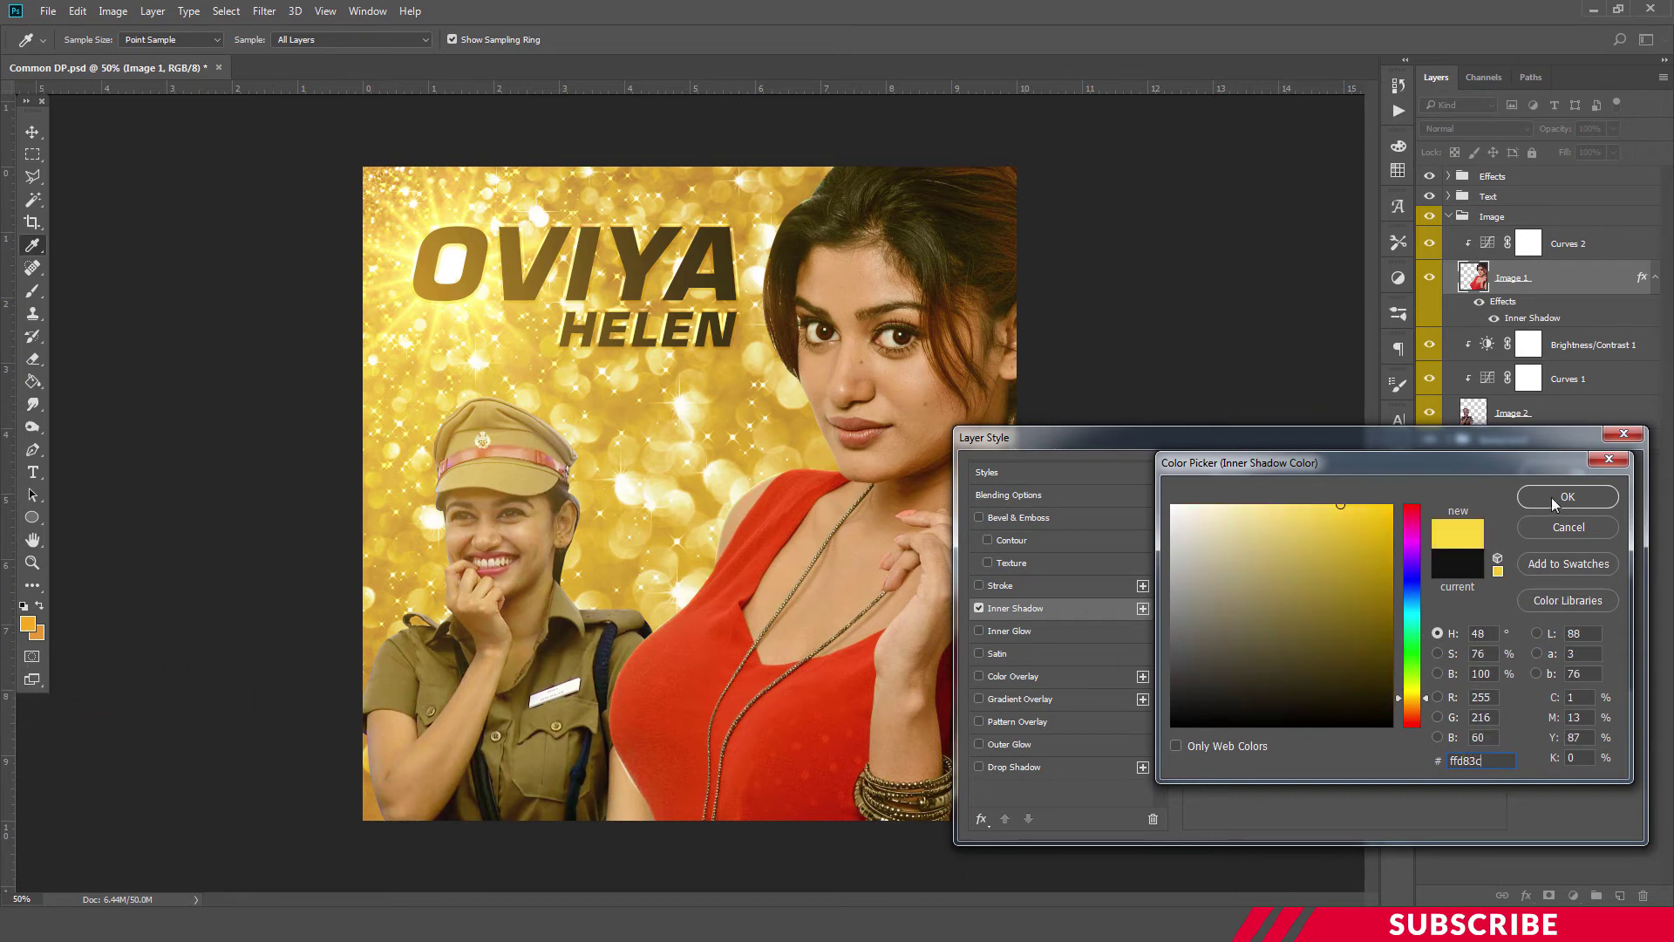
left_click(1551, 498)
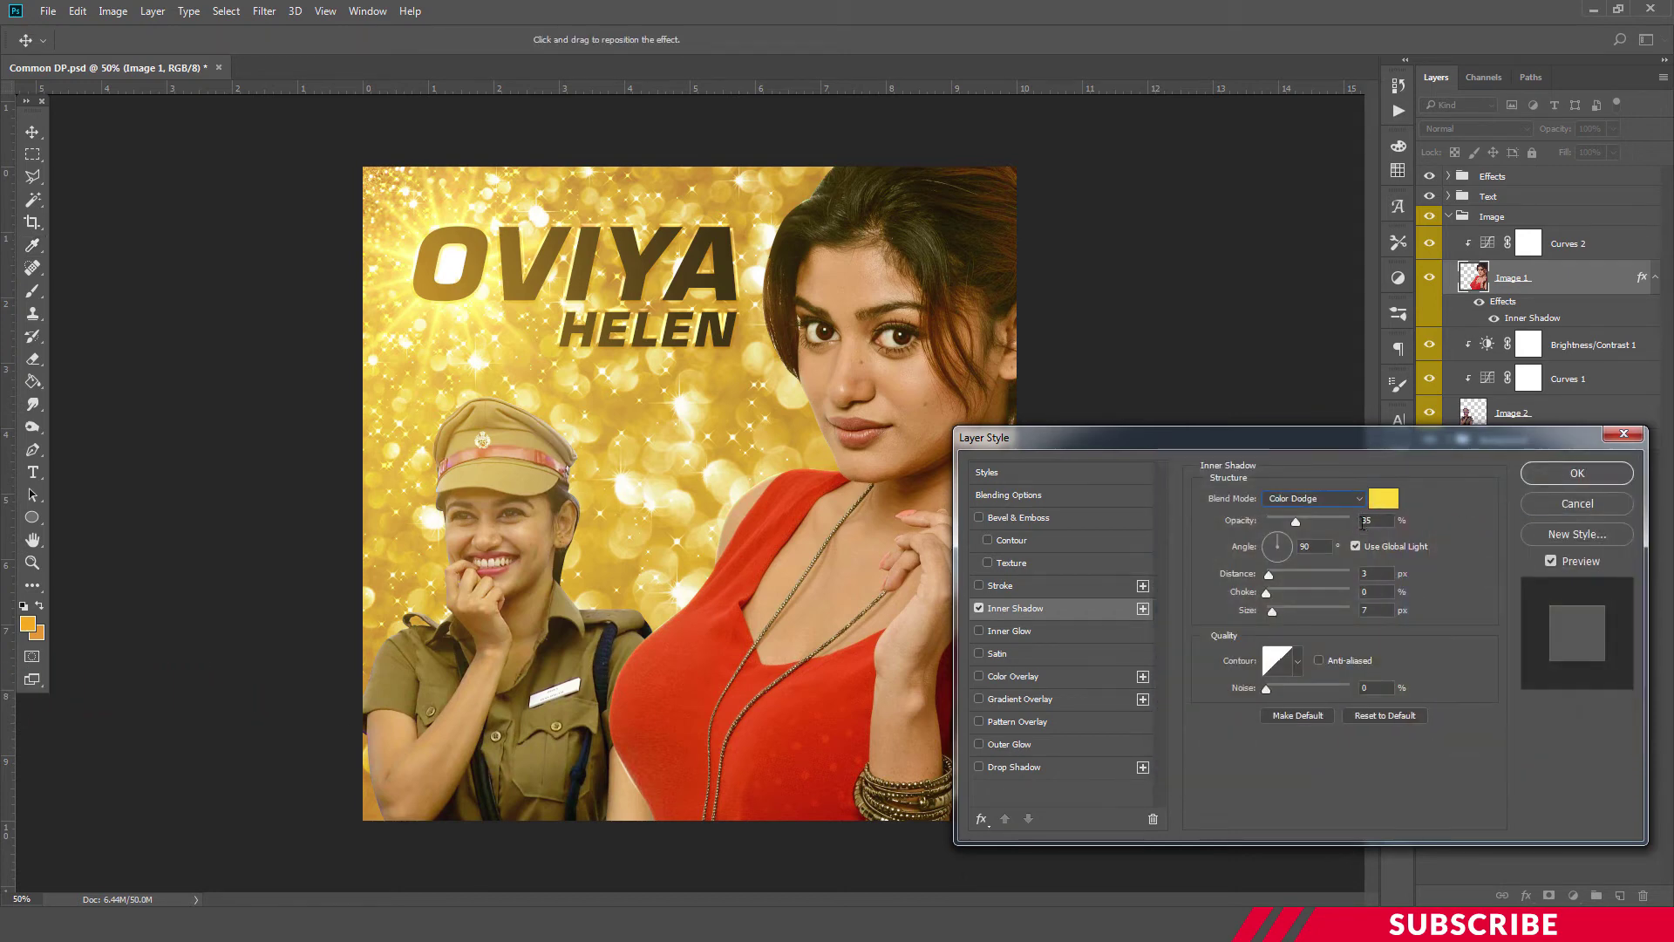
Step: Set Image 1's inner shadow to 100% opacity, 5% choke and 29 px size, and apply the layer style
left_click_drag(1296, 521, 1407, 520)
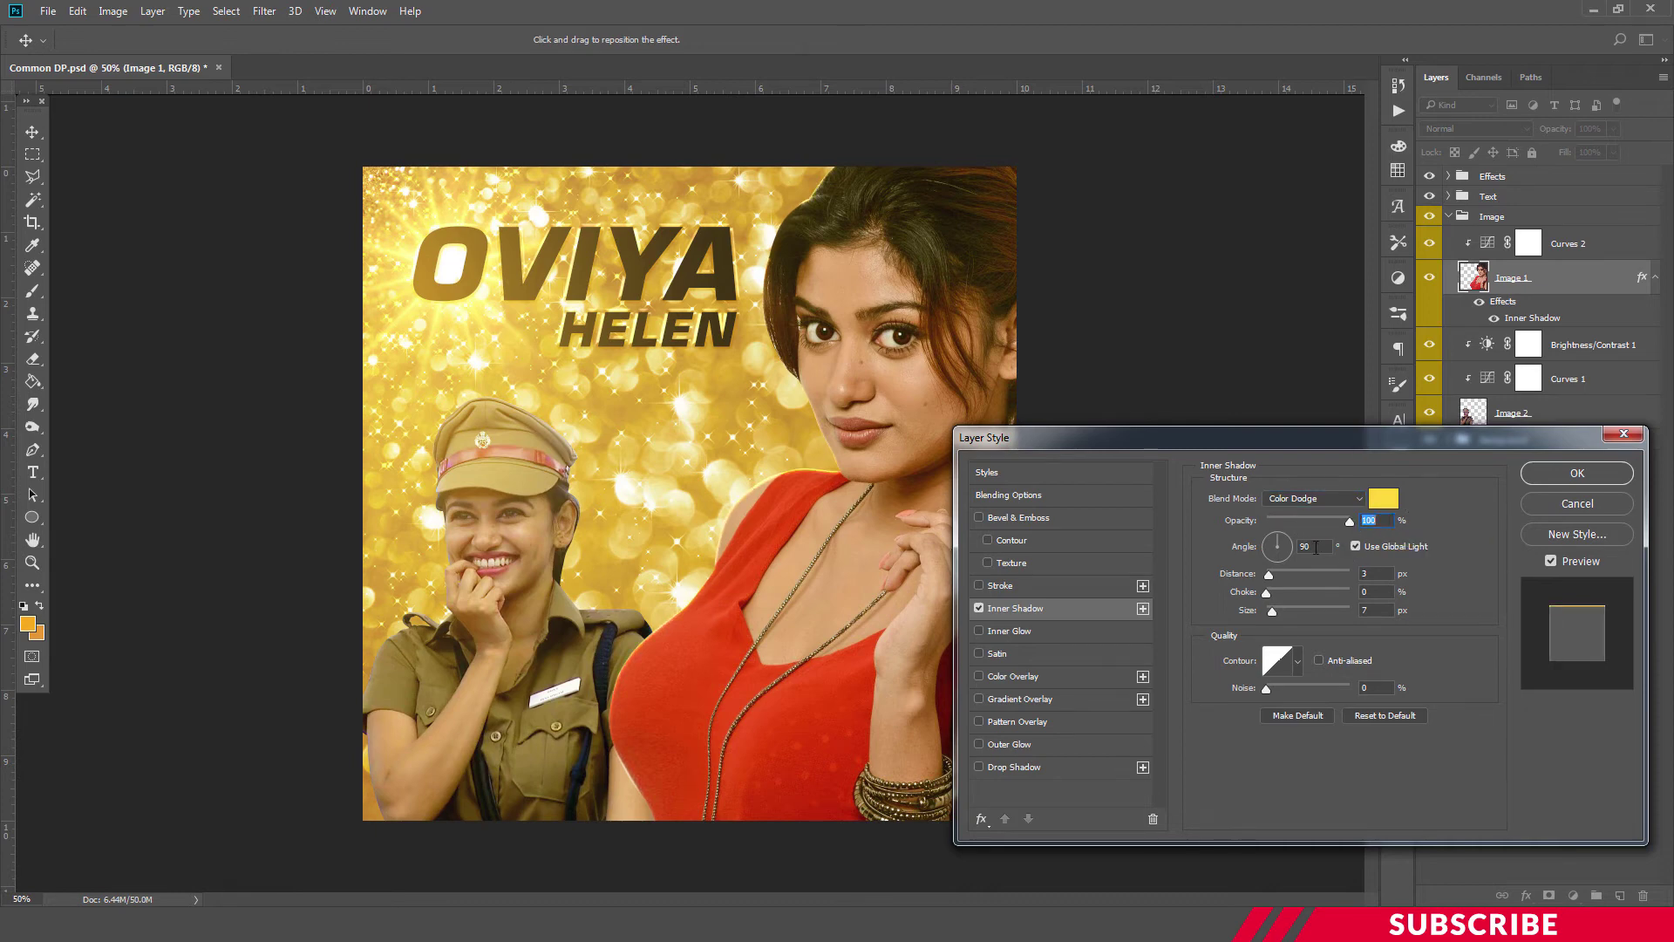
double_click(1375, 573)
double_click(1378, 591)
type("5")
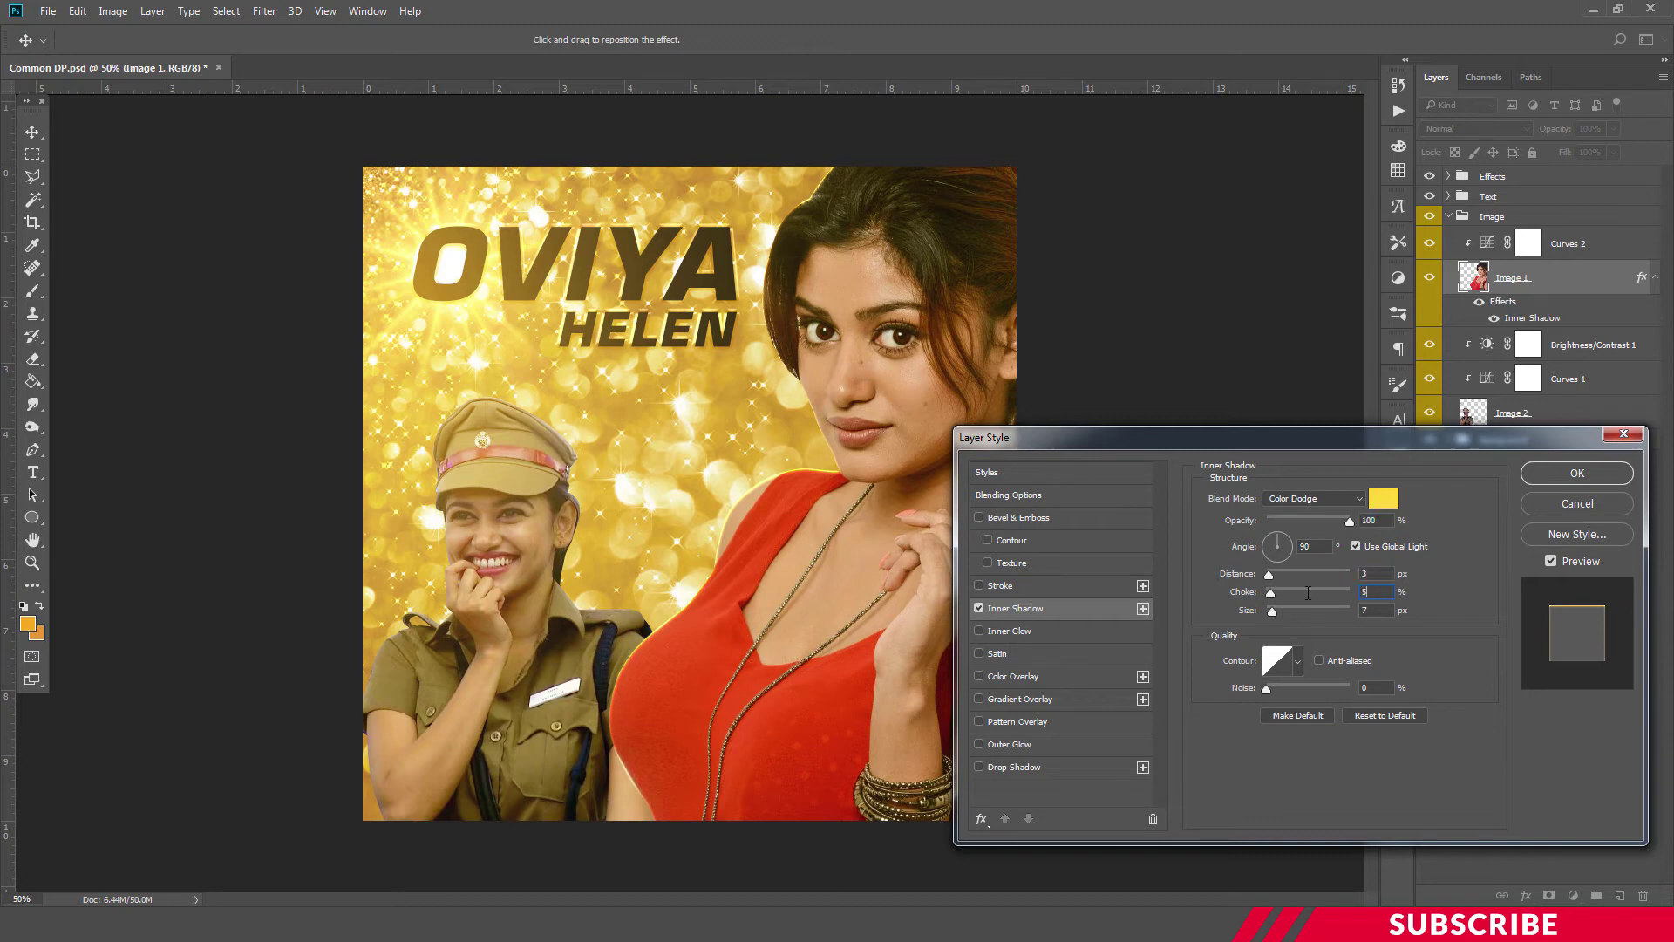
double_click(1377, 610)
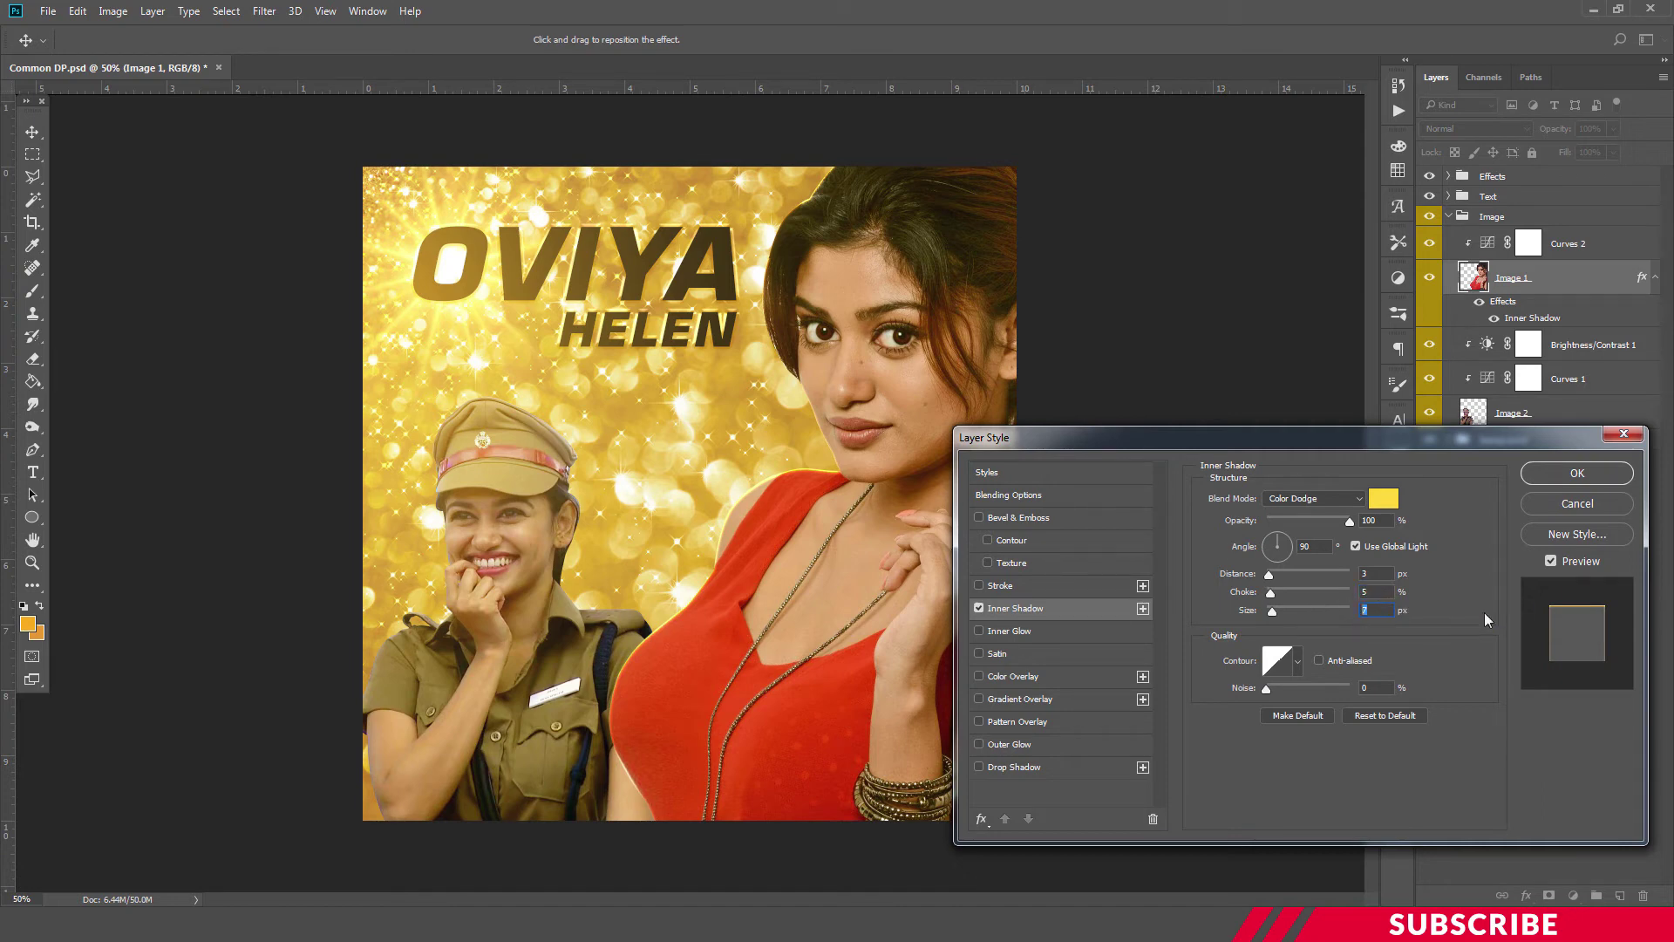
type("29")
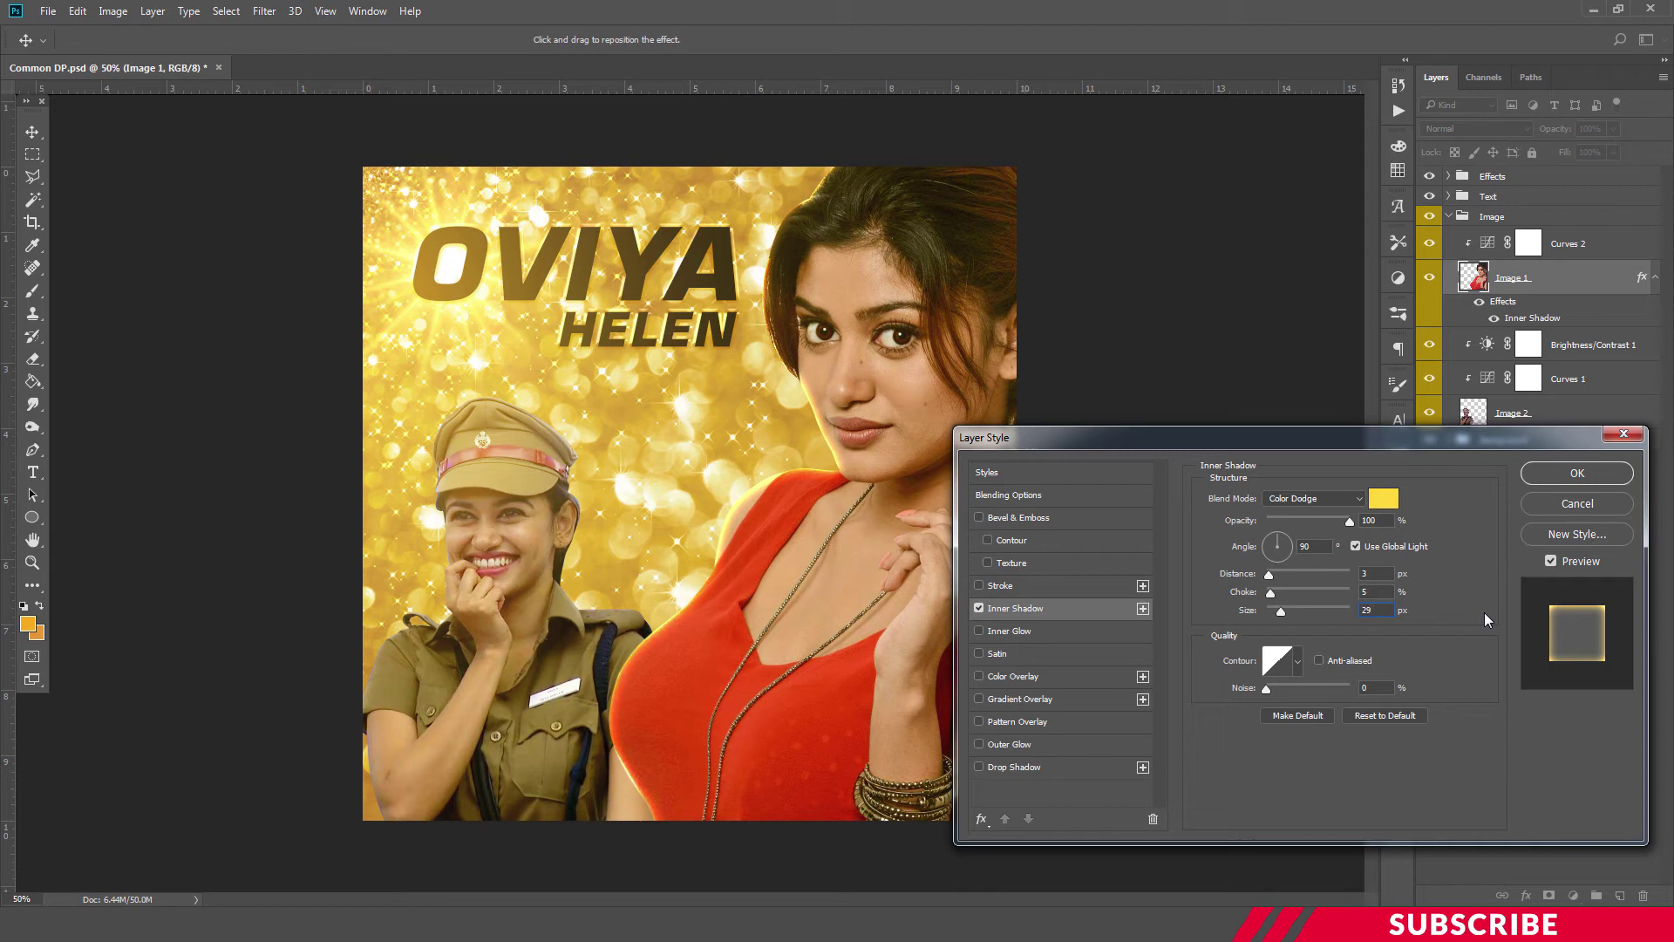
left_click(1576, 473)
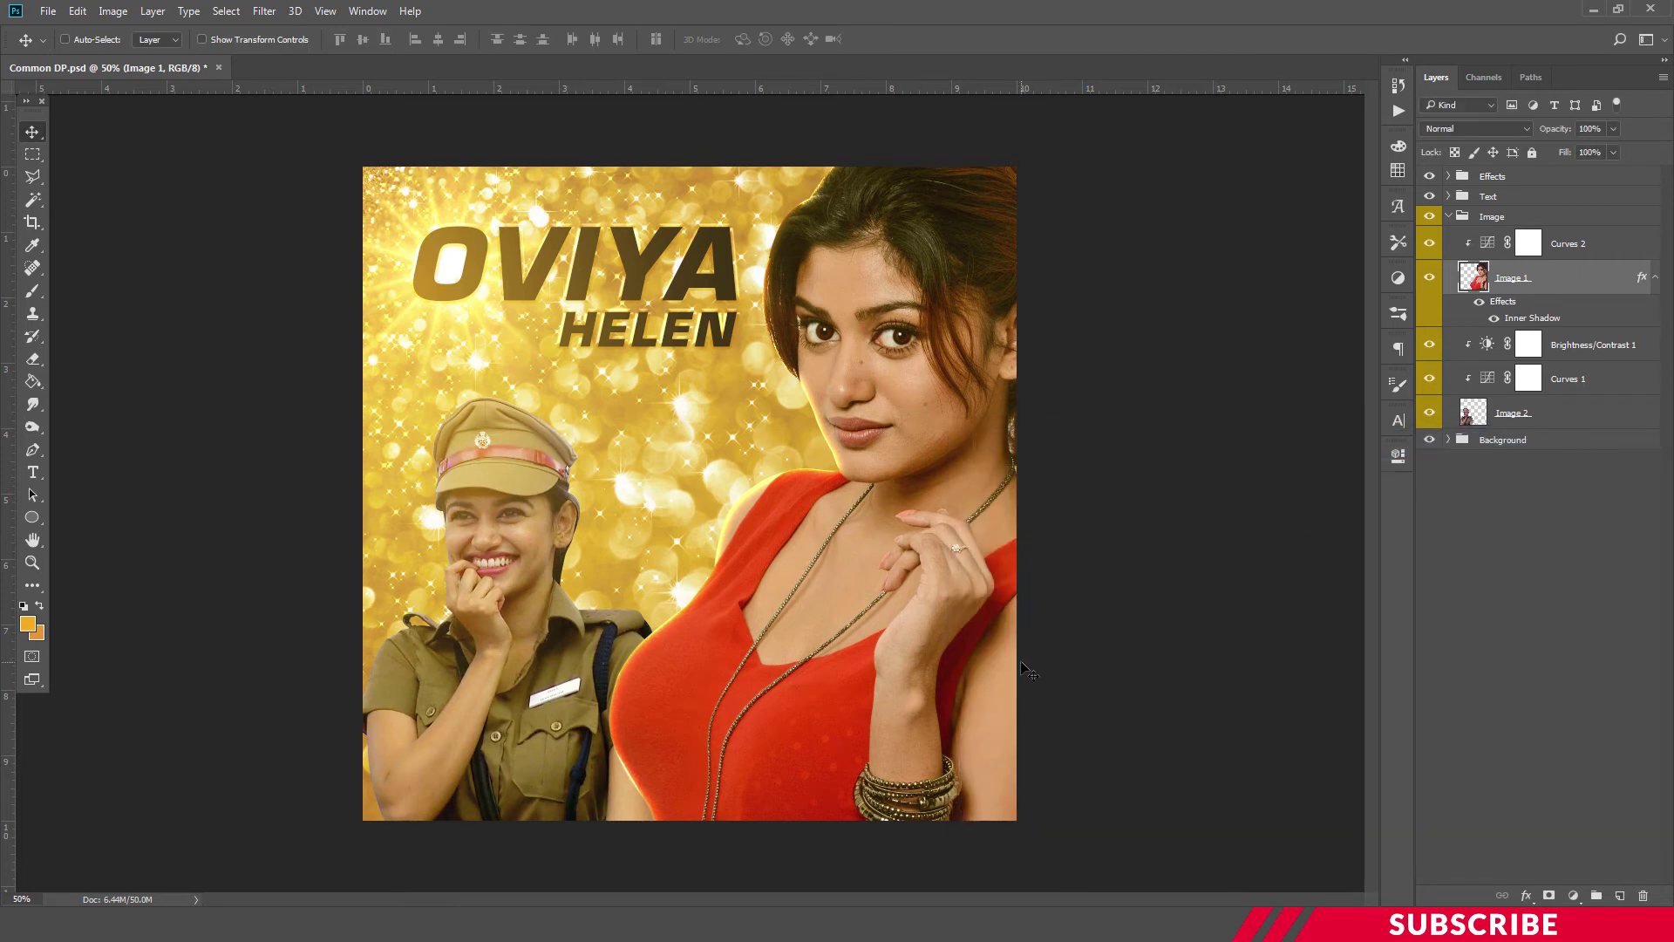
Step: Add an Inner Shadow effect to the Image 2 layer, keeping the yellow Color Dodge settings
left_click(1531, 415)
right_click(1535, 417)
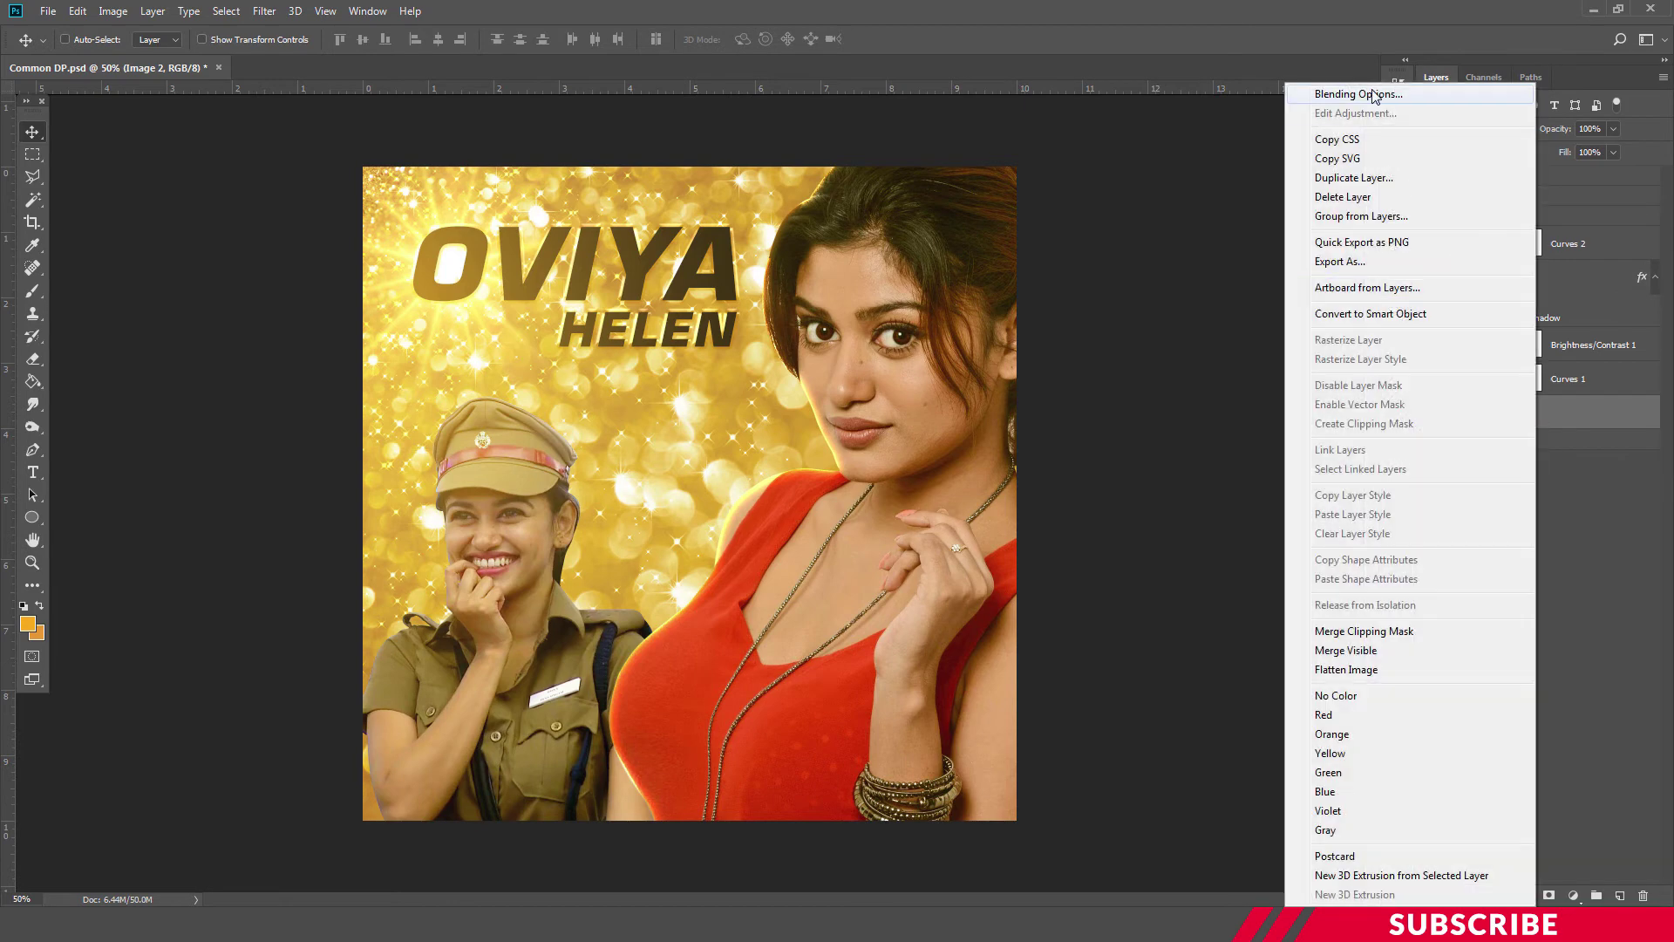
left_click(1374, 94)
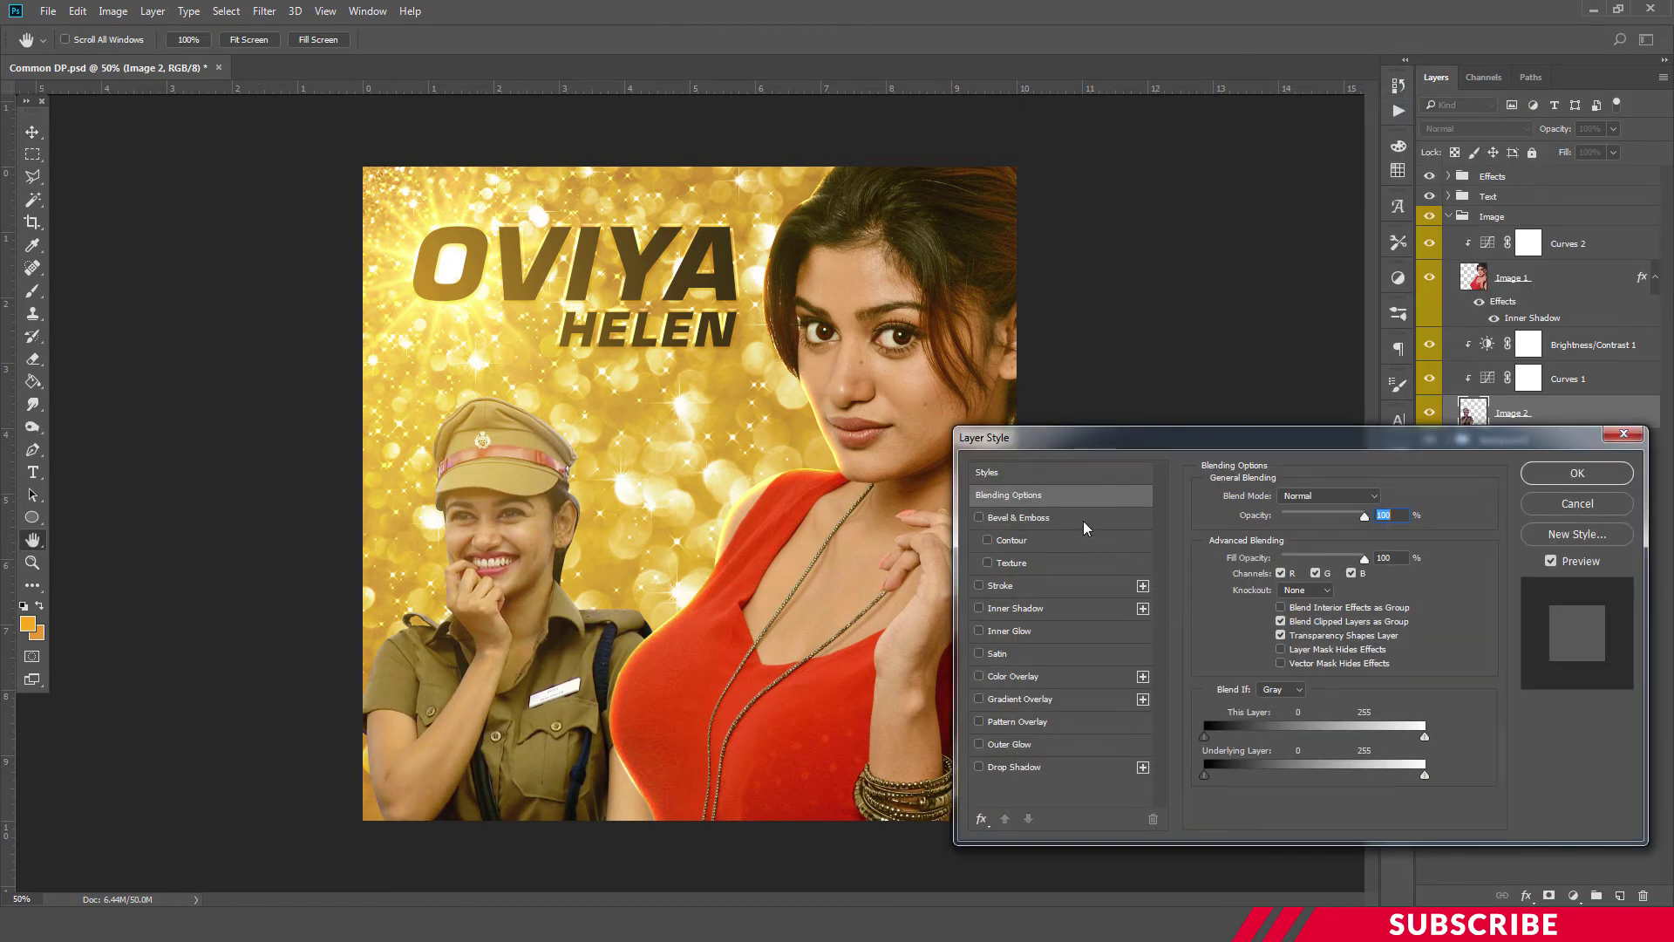
left_click(1022, 607)
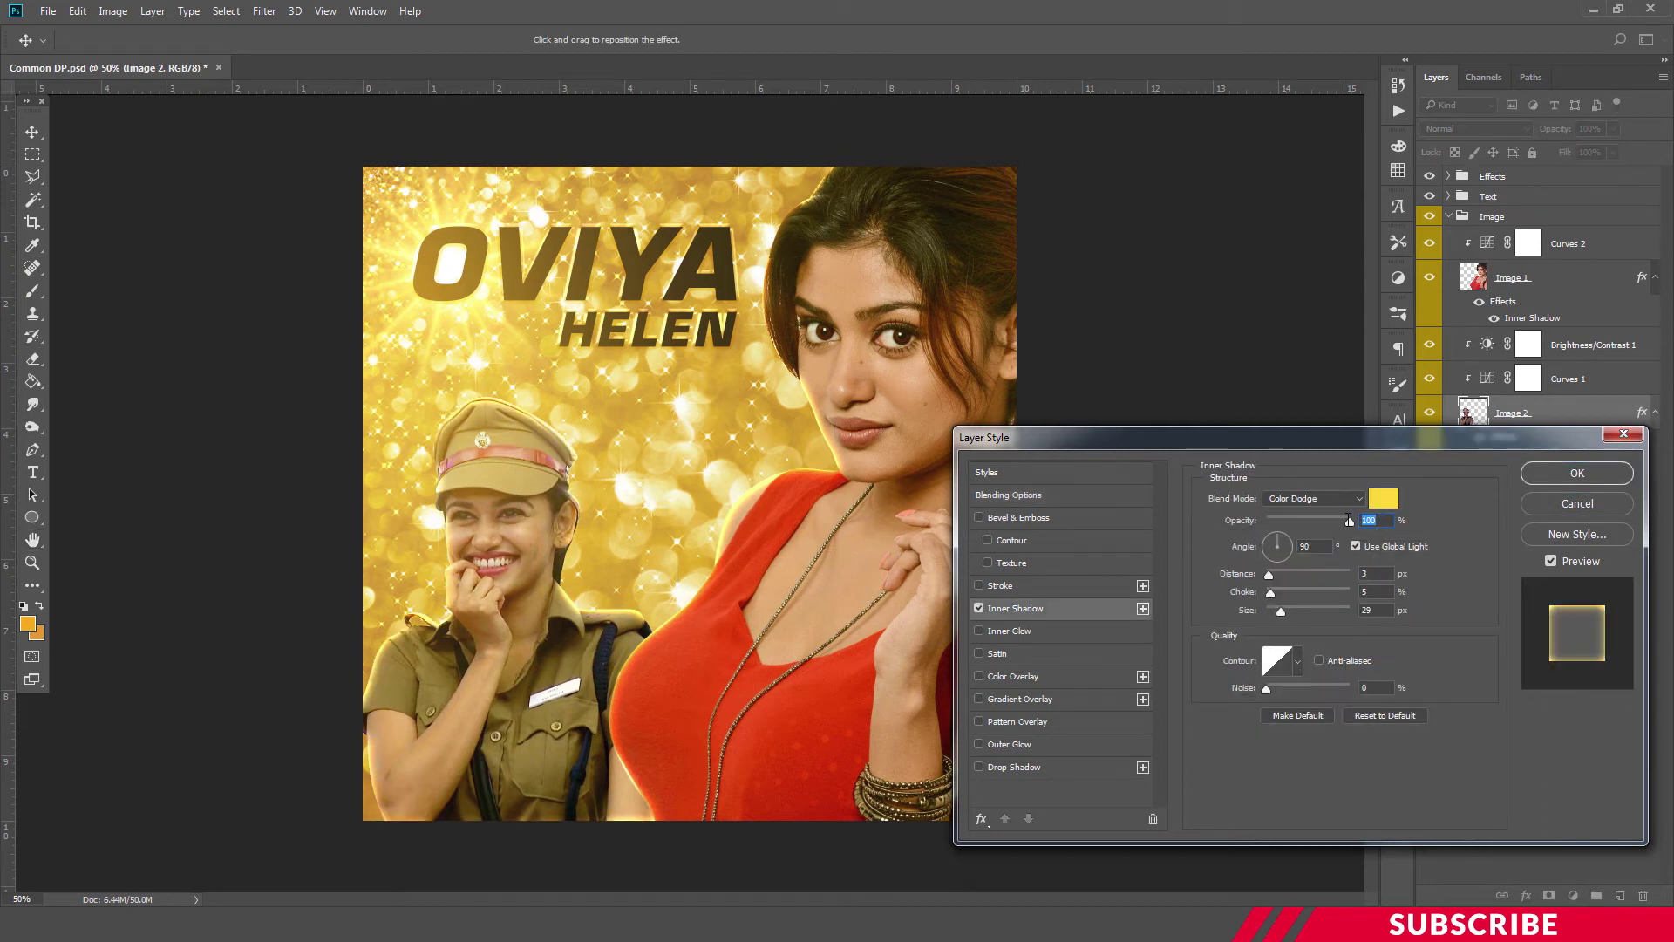
Step: Set Image 2's inner shadow to 80% opacity and 25 px size
type("8")
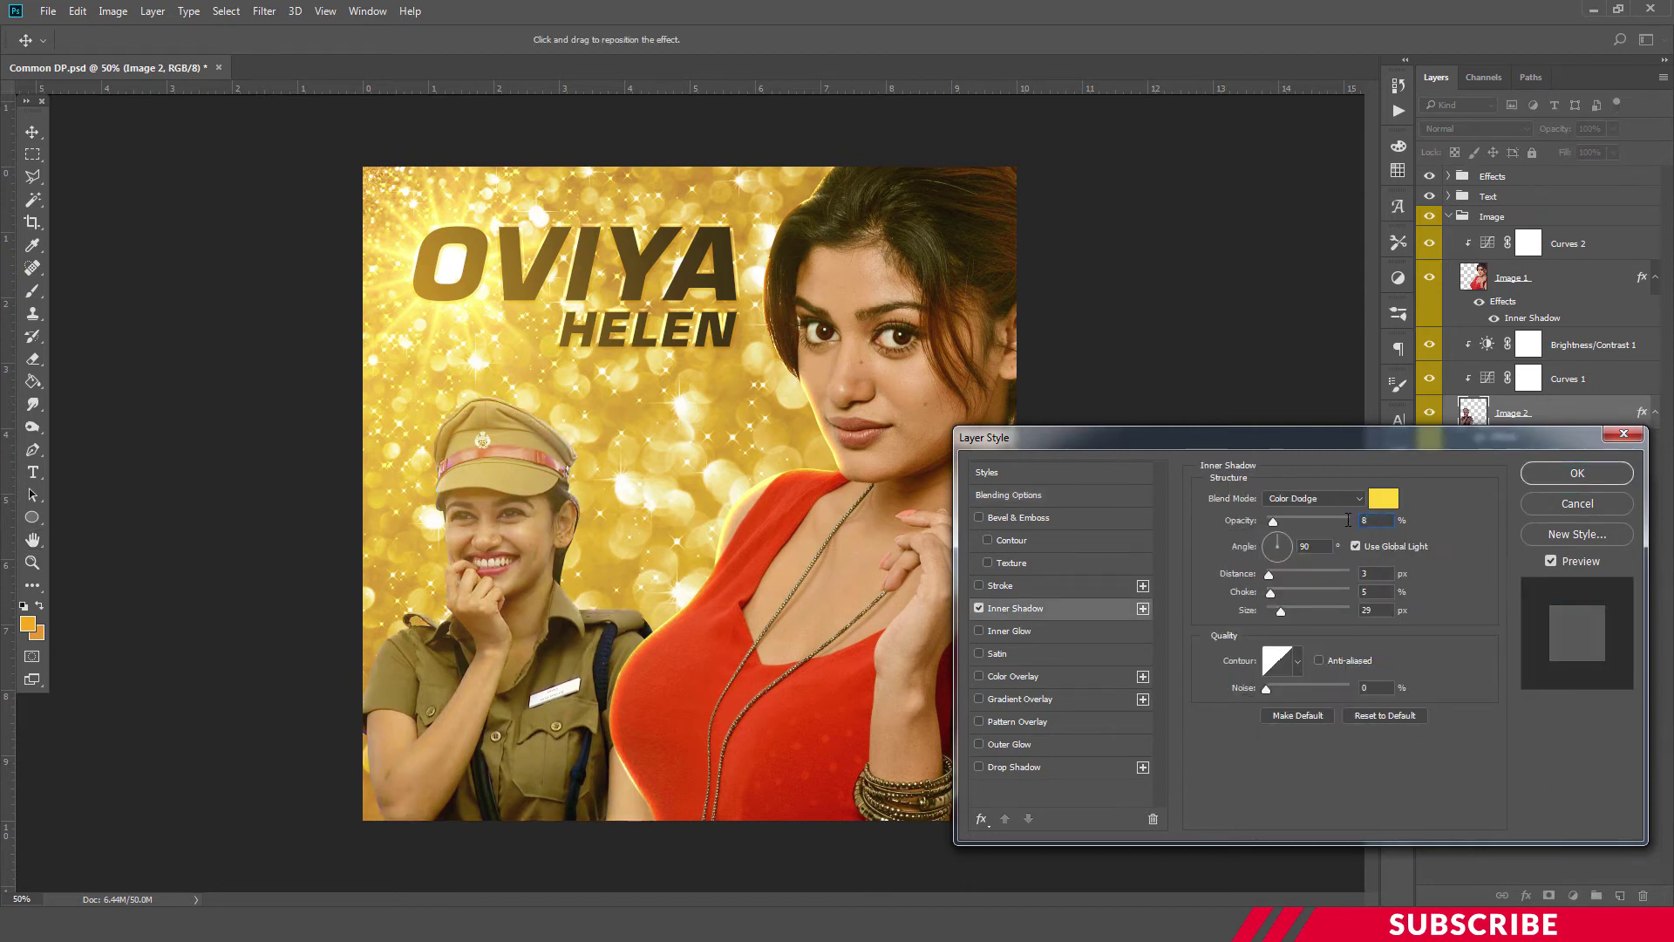
type("0")
left_click(1383, 572)
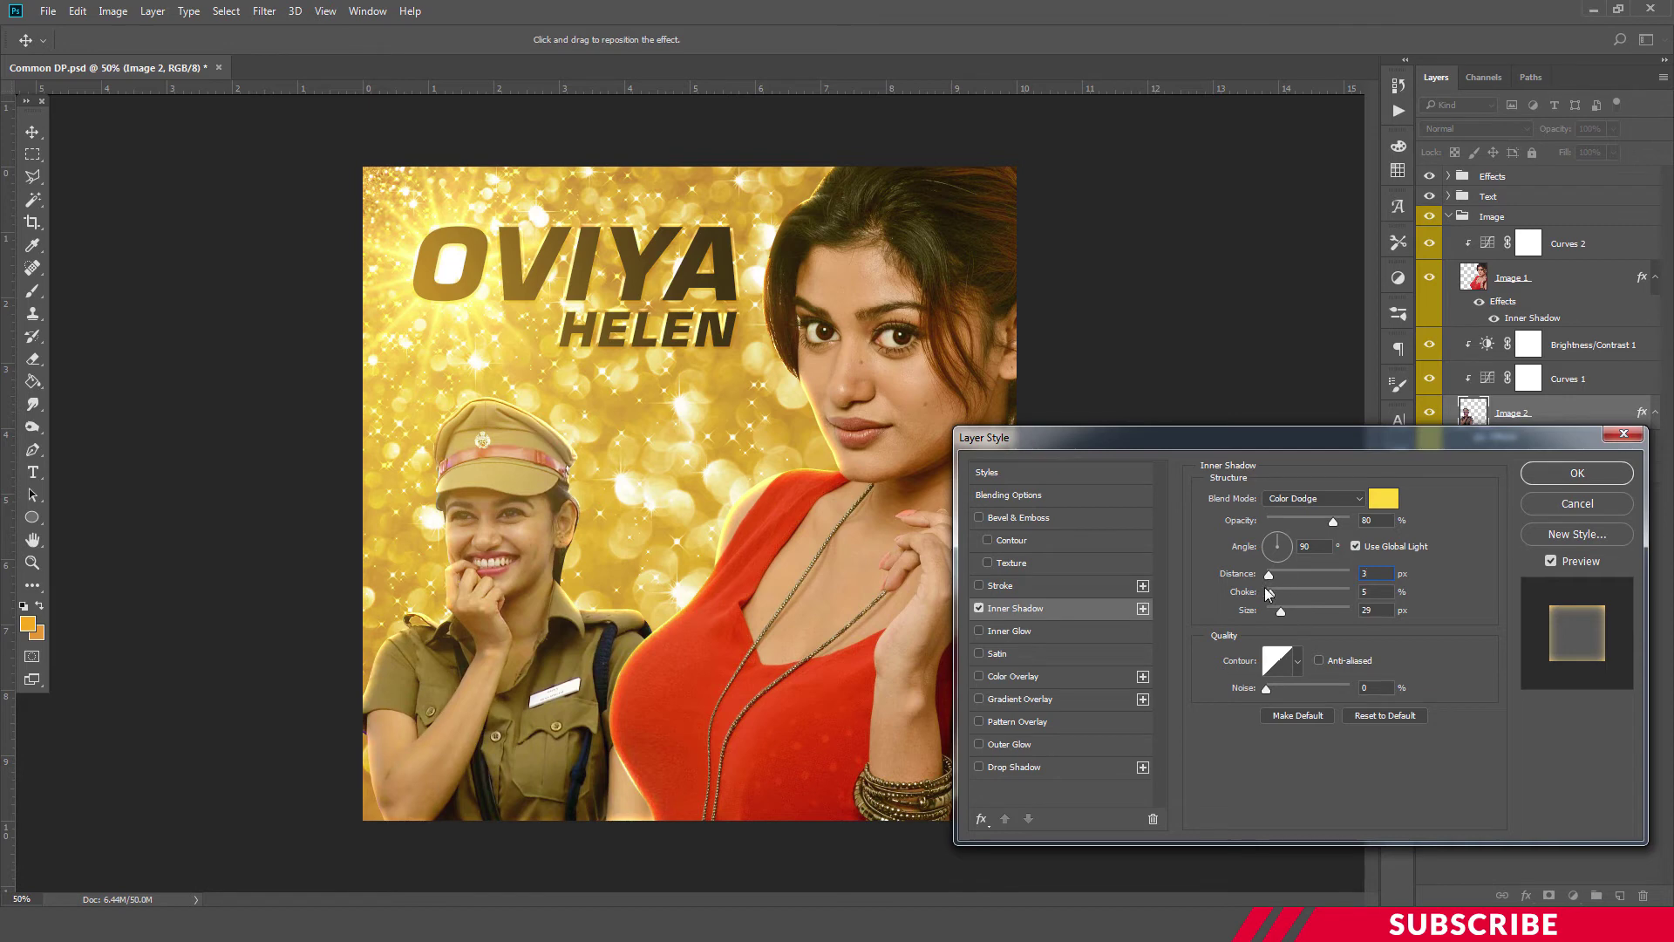
type("0")
key("Tab")
type("25")
Step: Add a Drop Shadow to the Image 2 layer with Normal blend mode and color ffd33c
left_click(1011, 768)
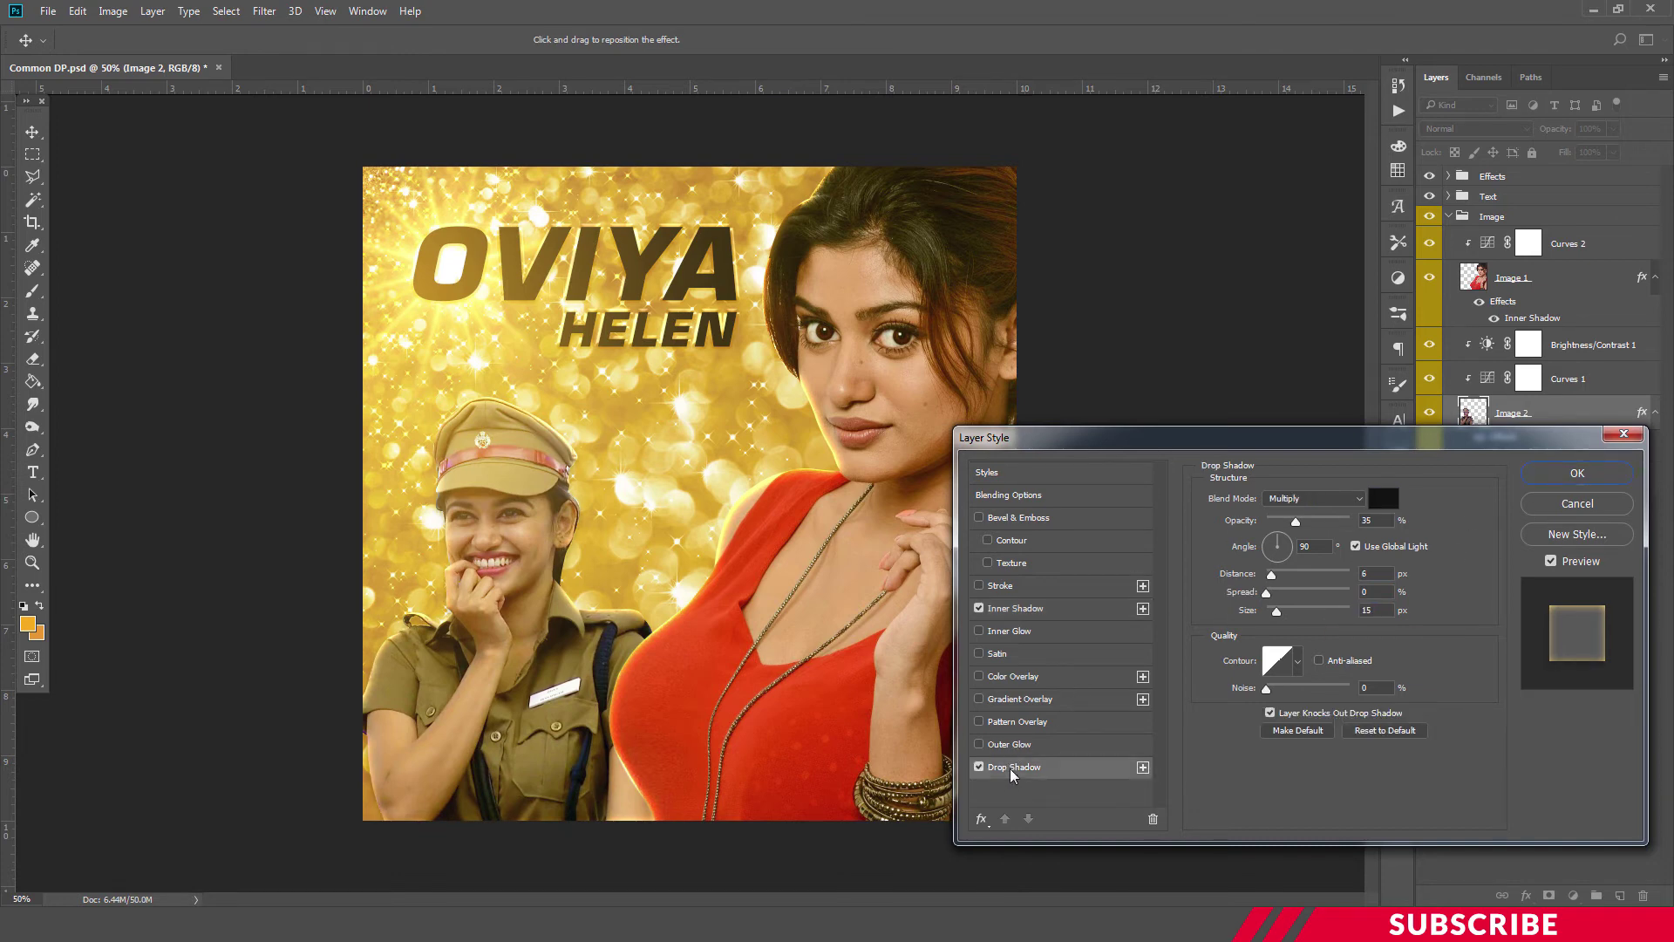
left_click(1303, 504)
left_click(1377, 501)
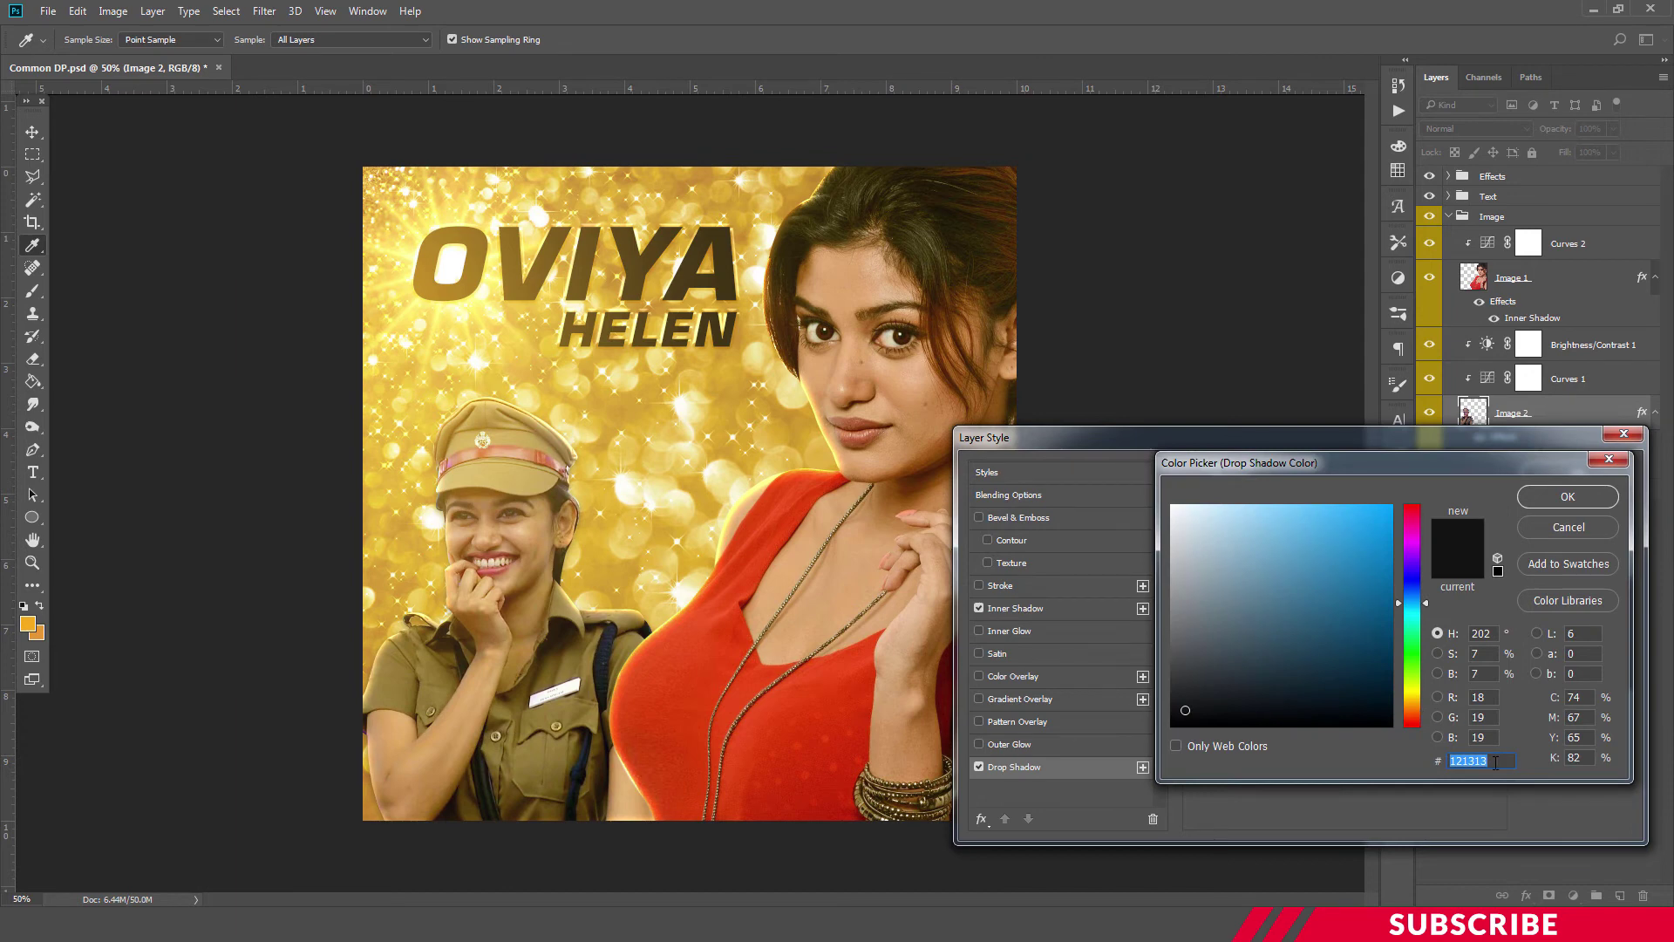
type("ff")
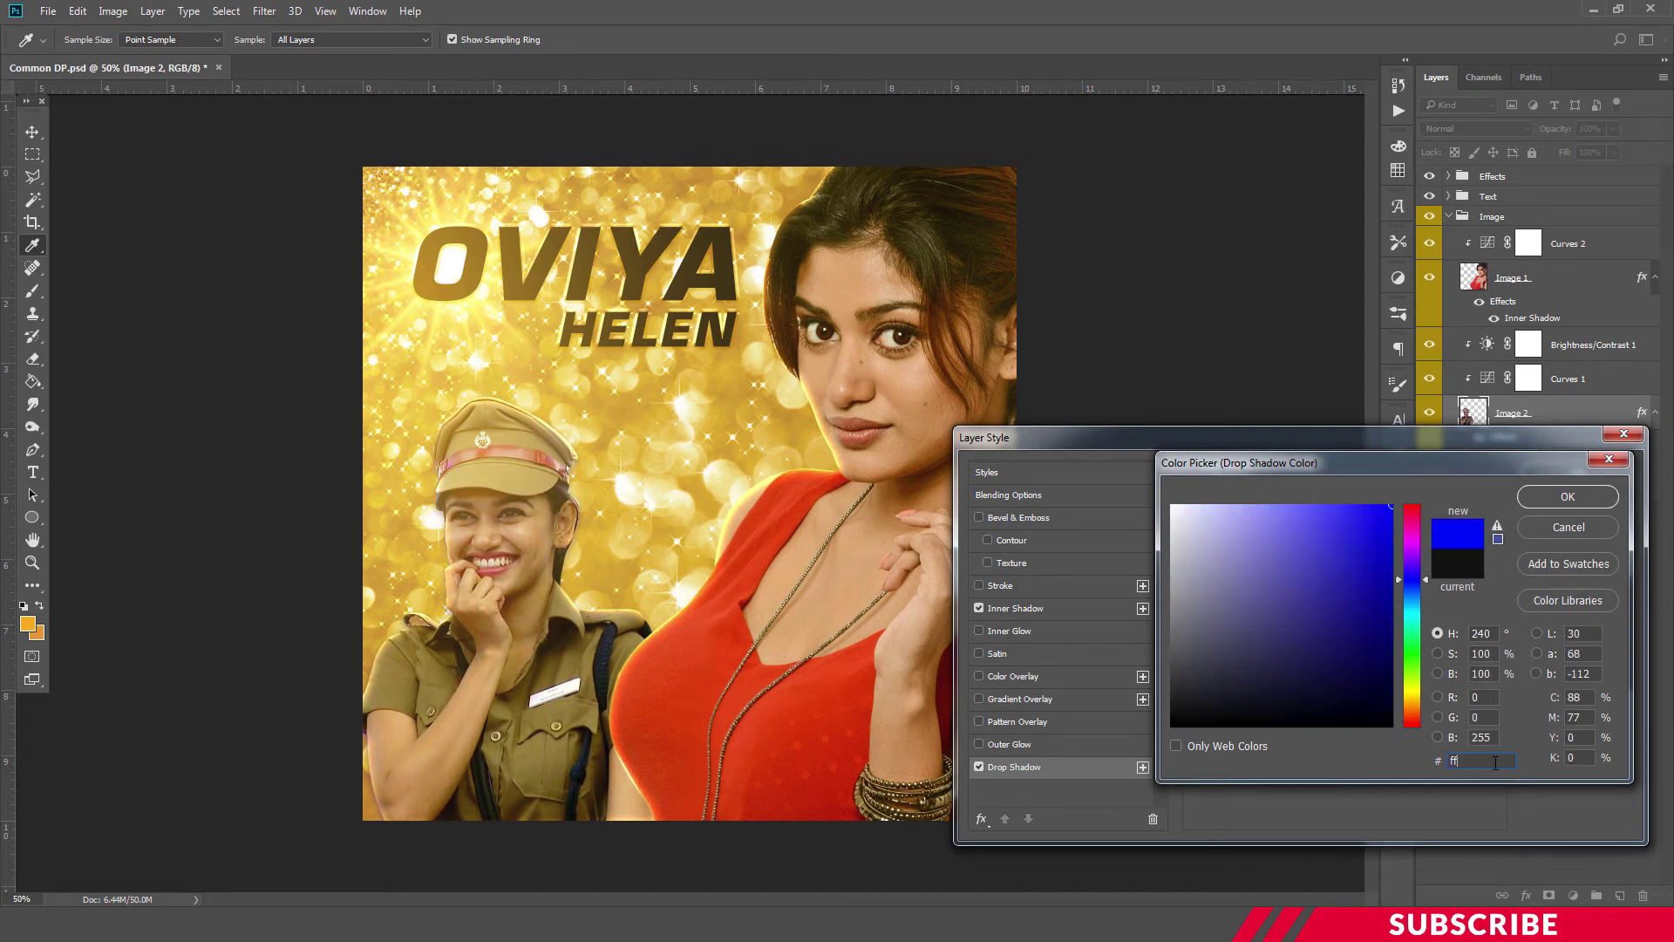
type("d")
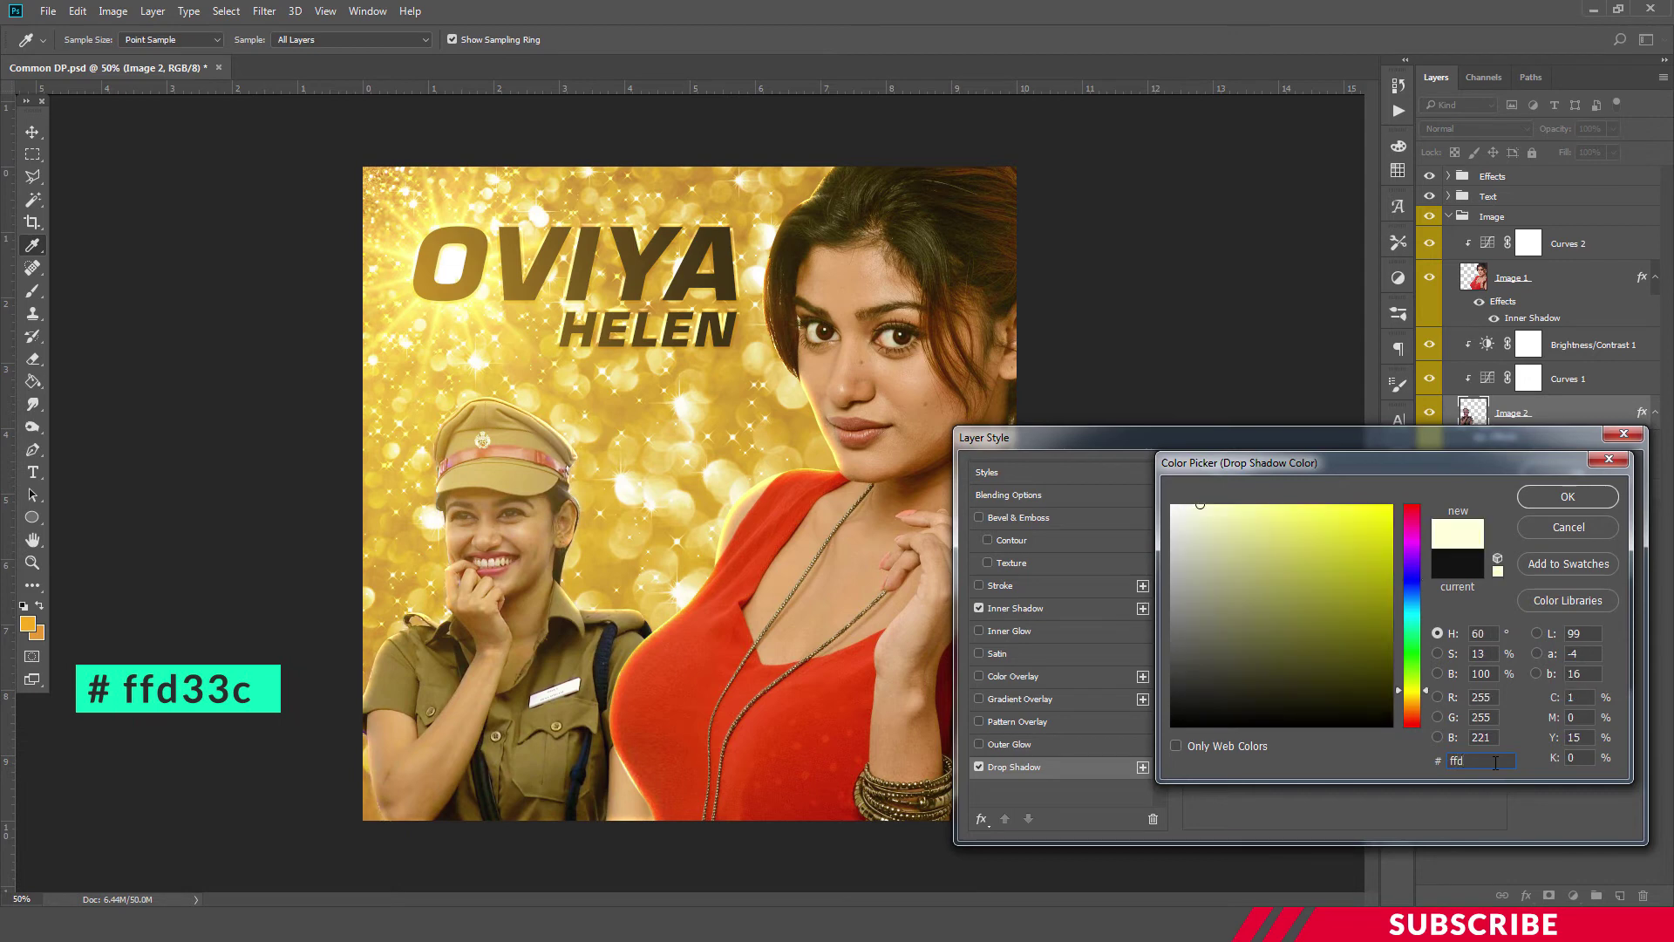
type("33c")
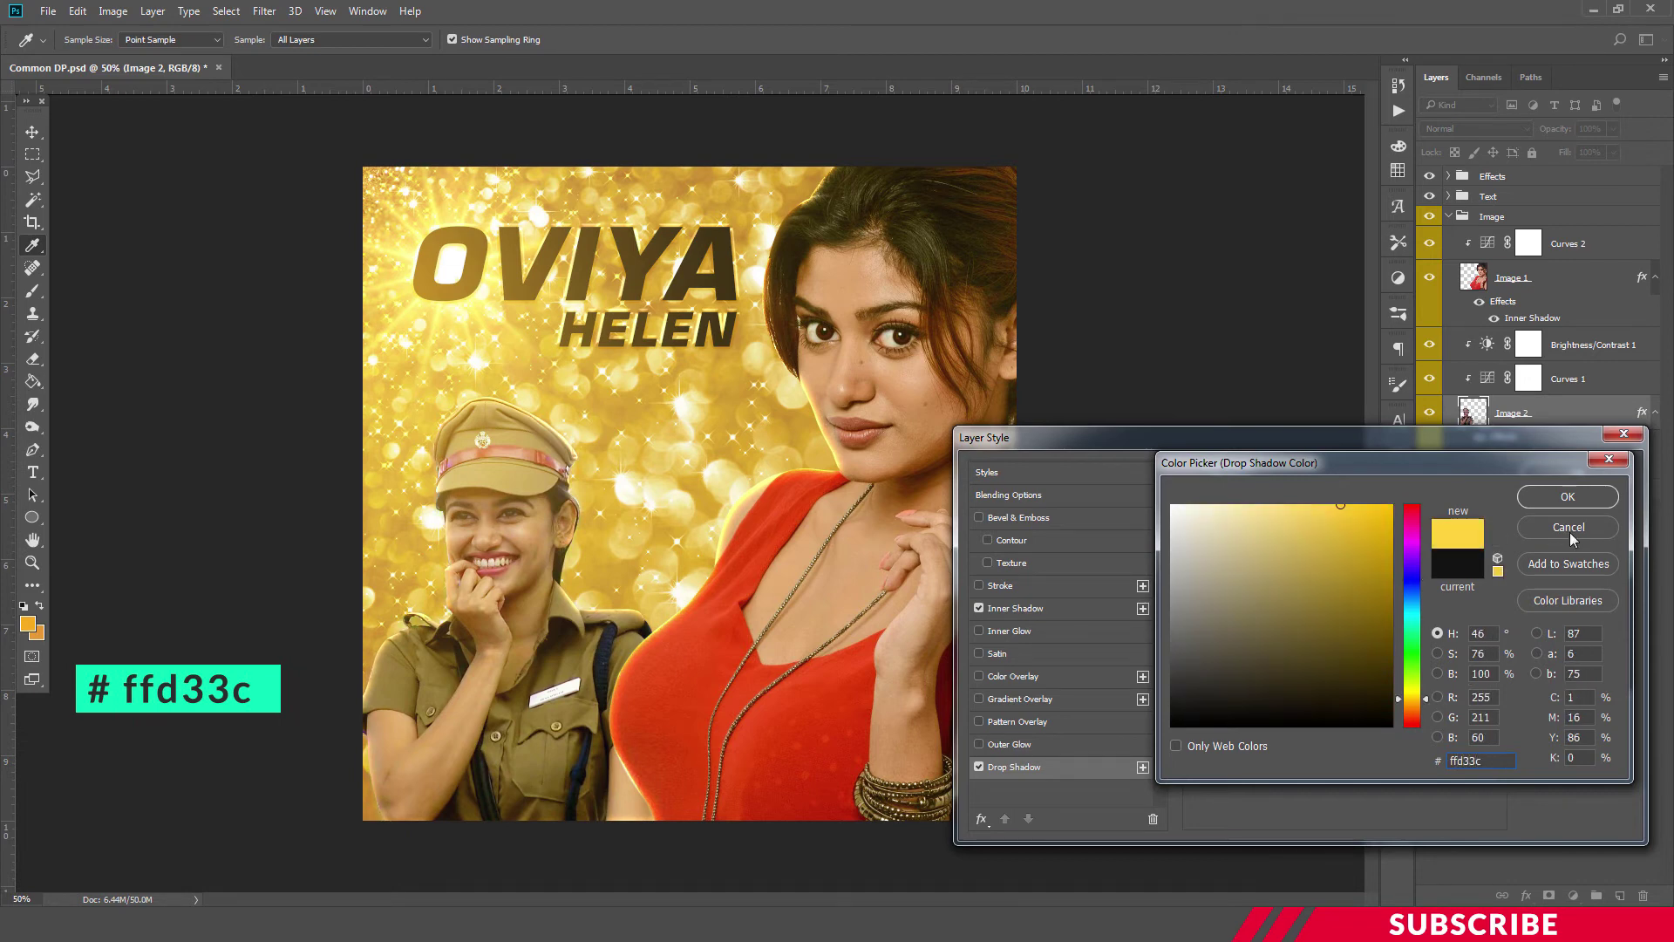
left_click(1598, 504)
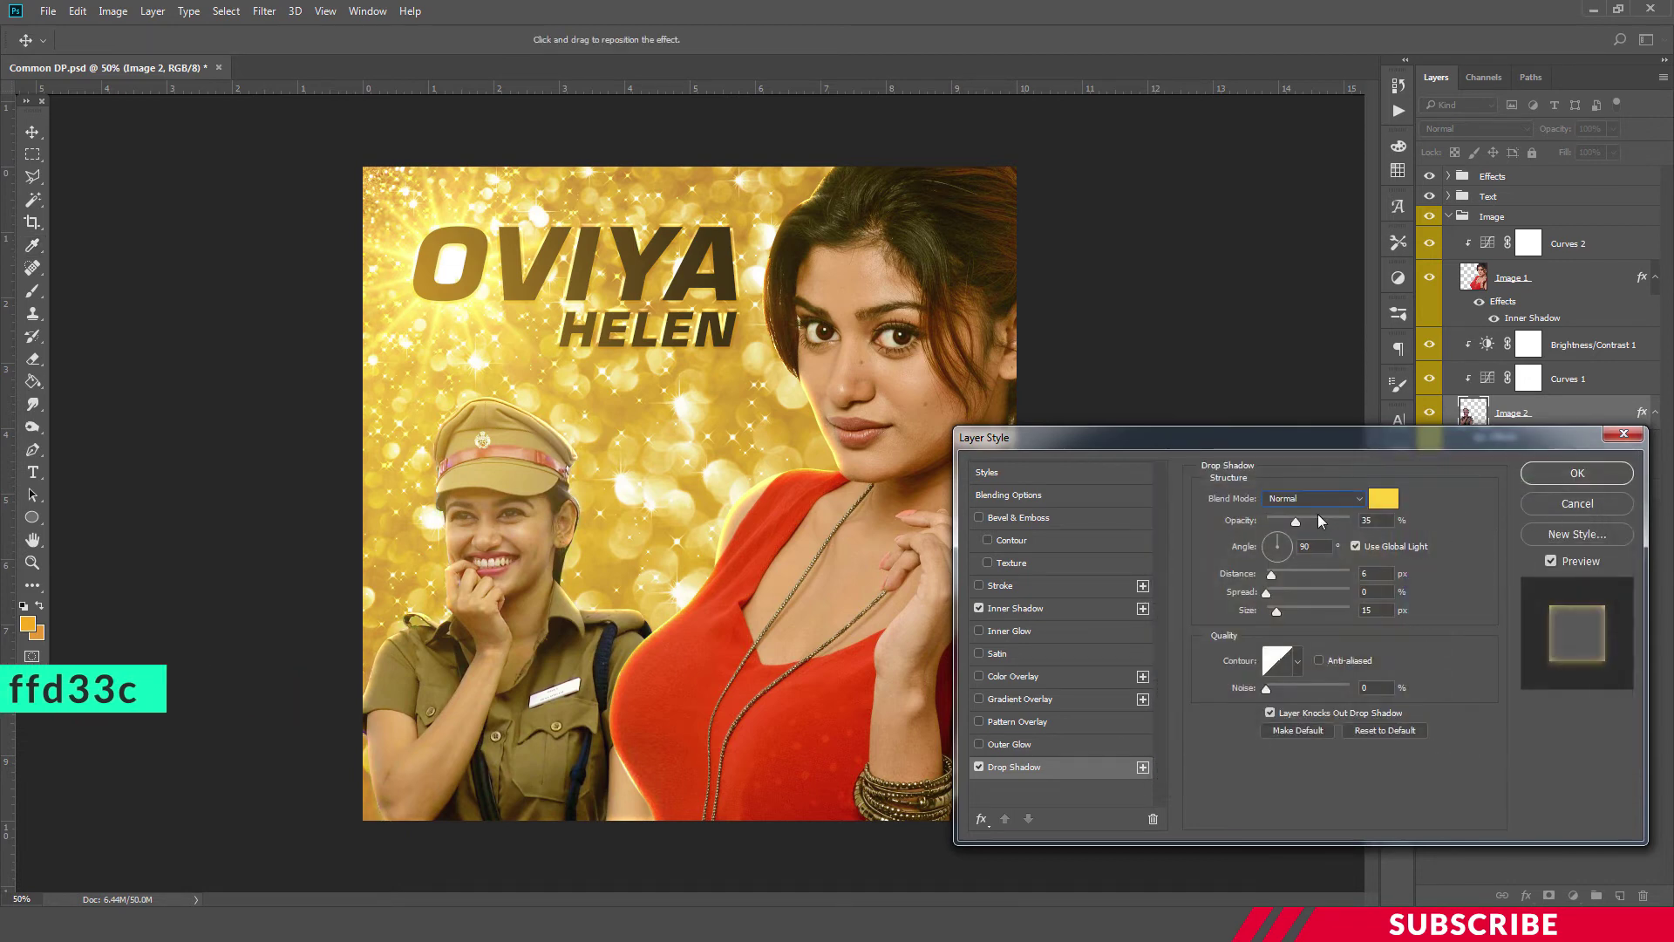
Step: Set Image 2's drop shadow to 100% opacity, 0 px distance and 13 px size, and apply the layer style
left_click_drag(1299, 521, 1455, 522)
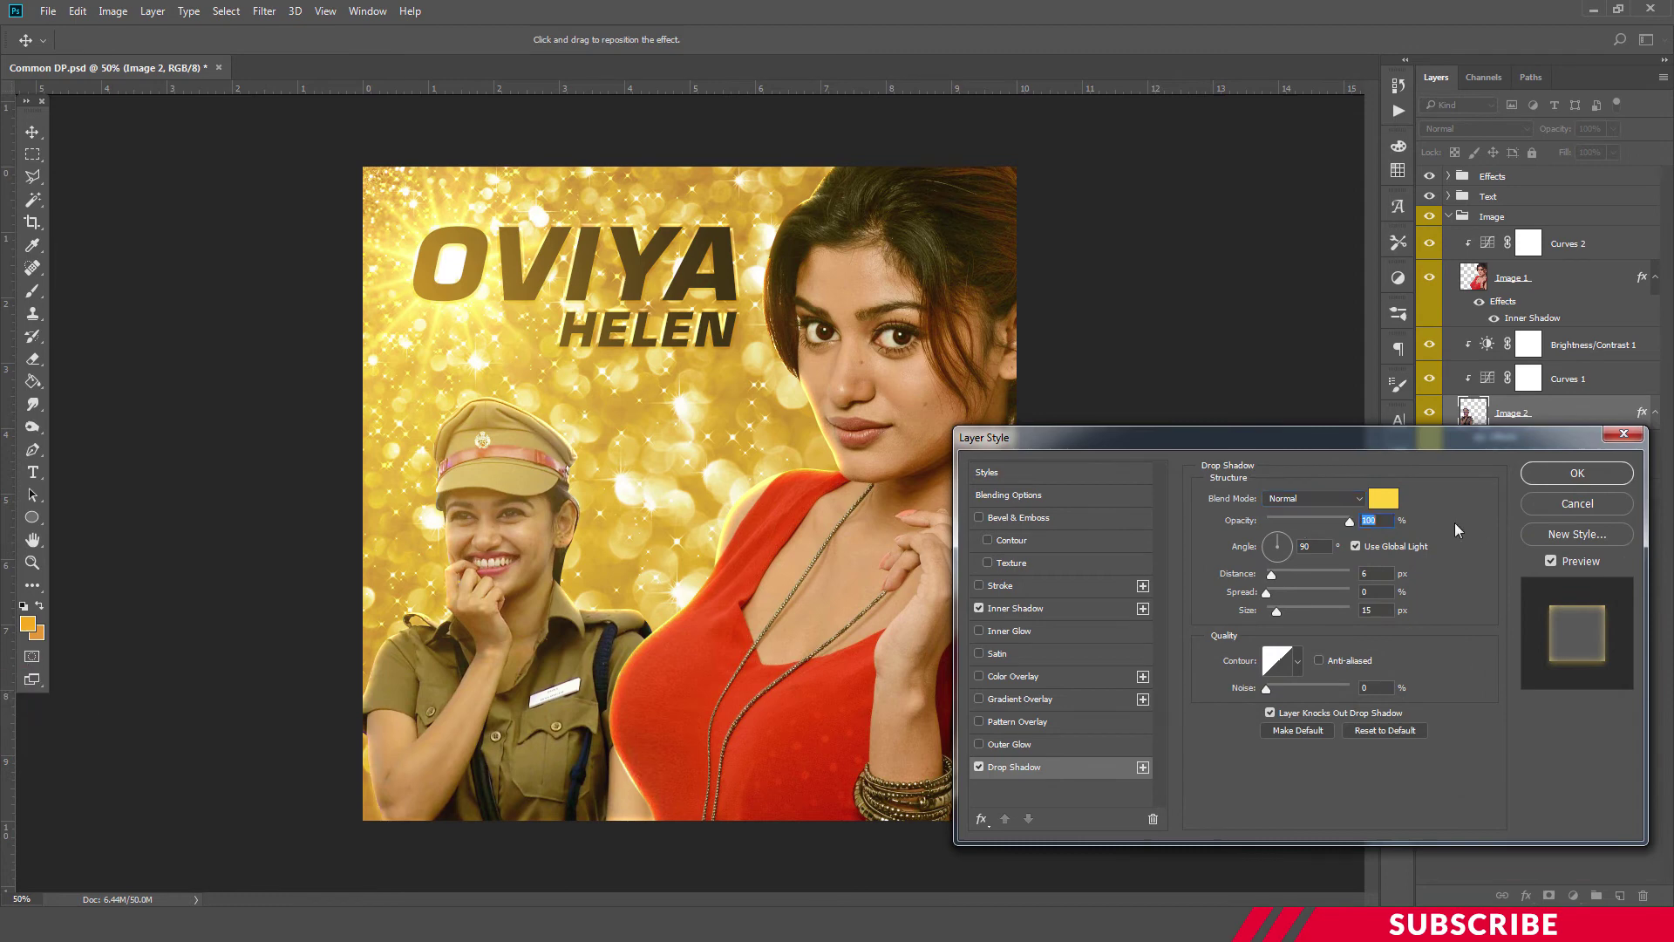
double_click(1378, 573)
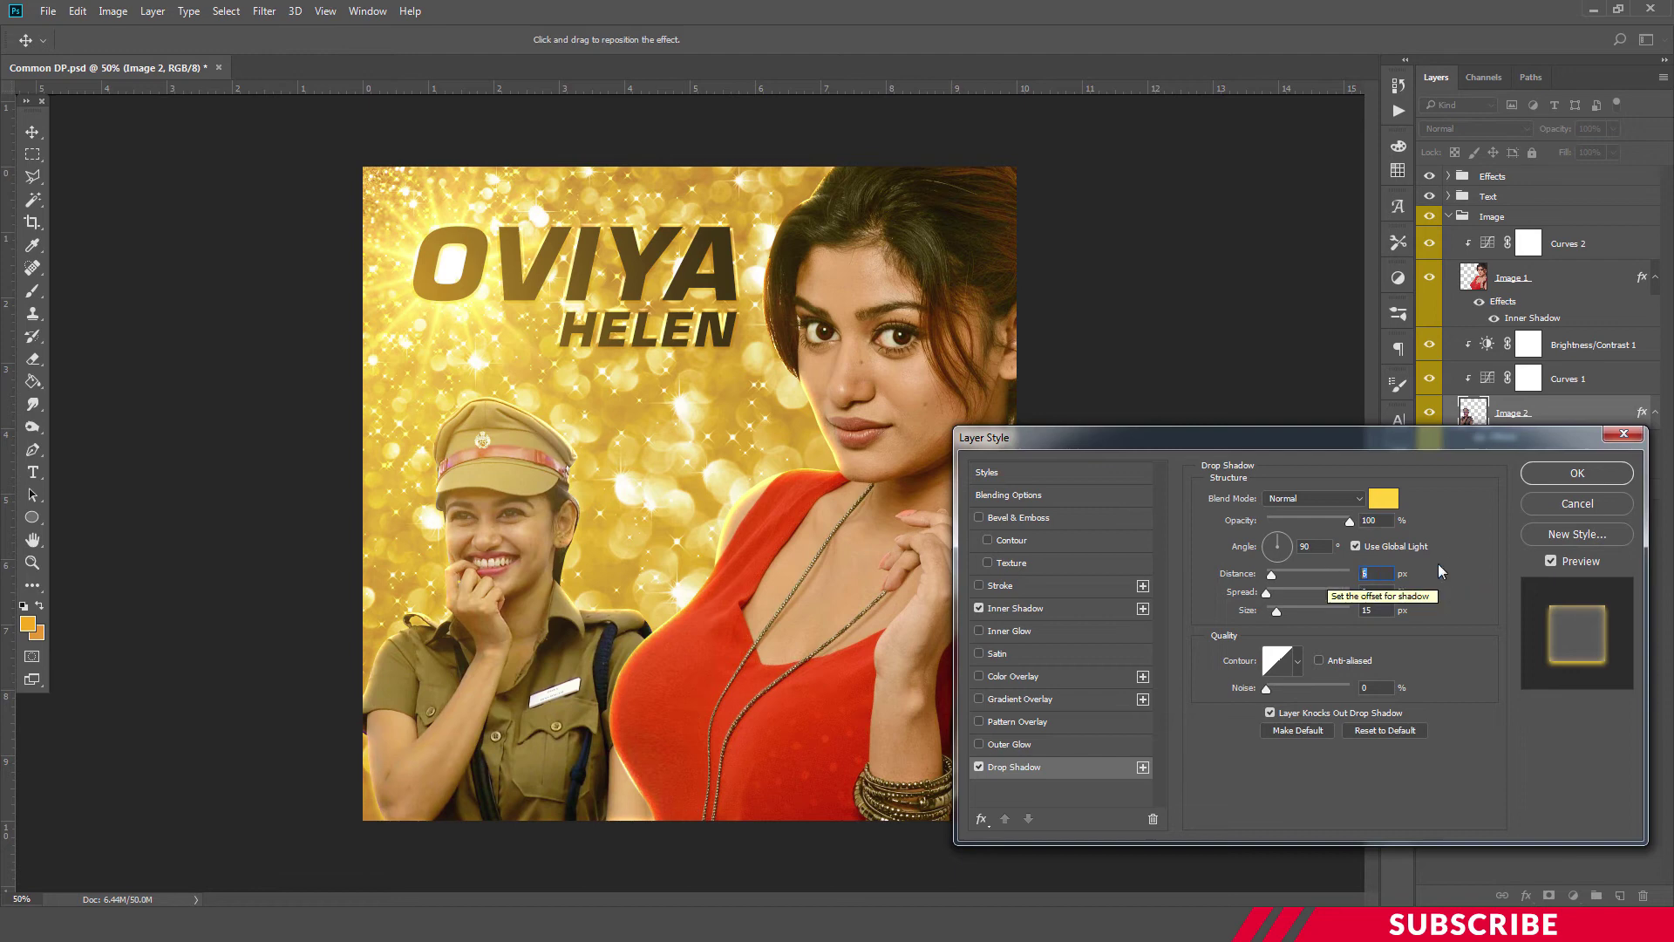
type("0")
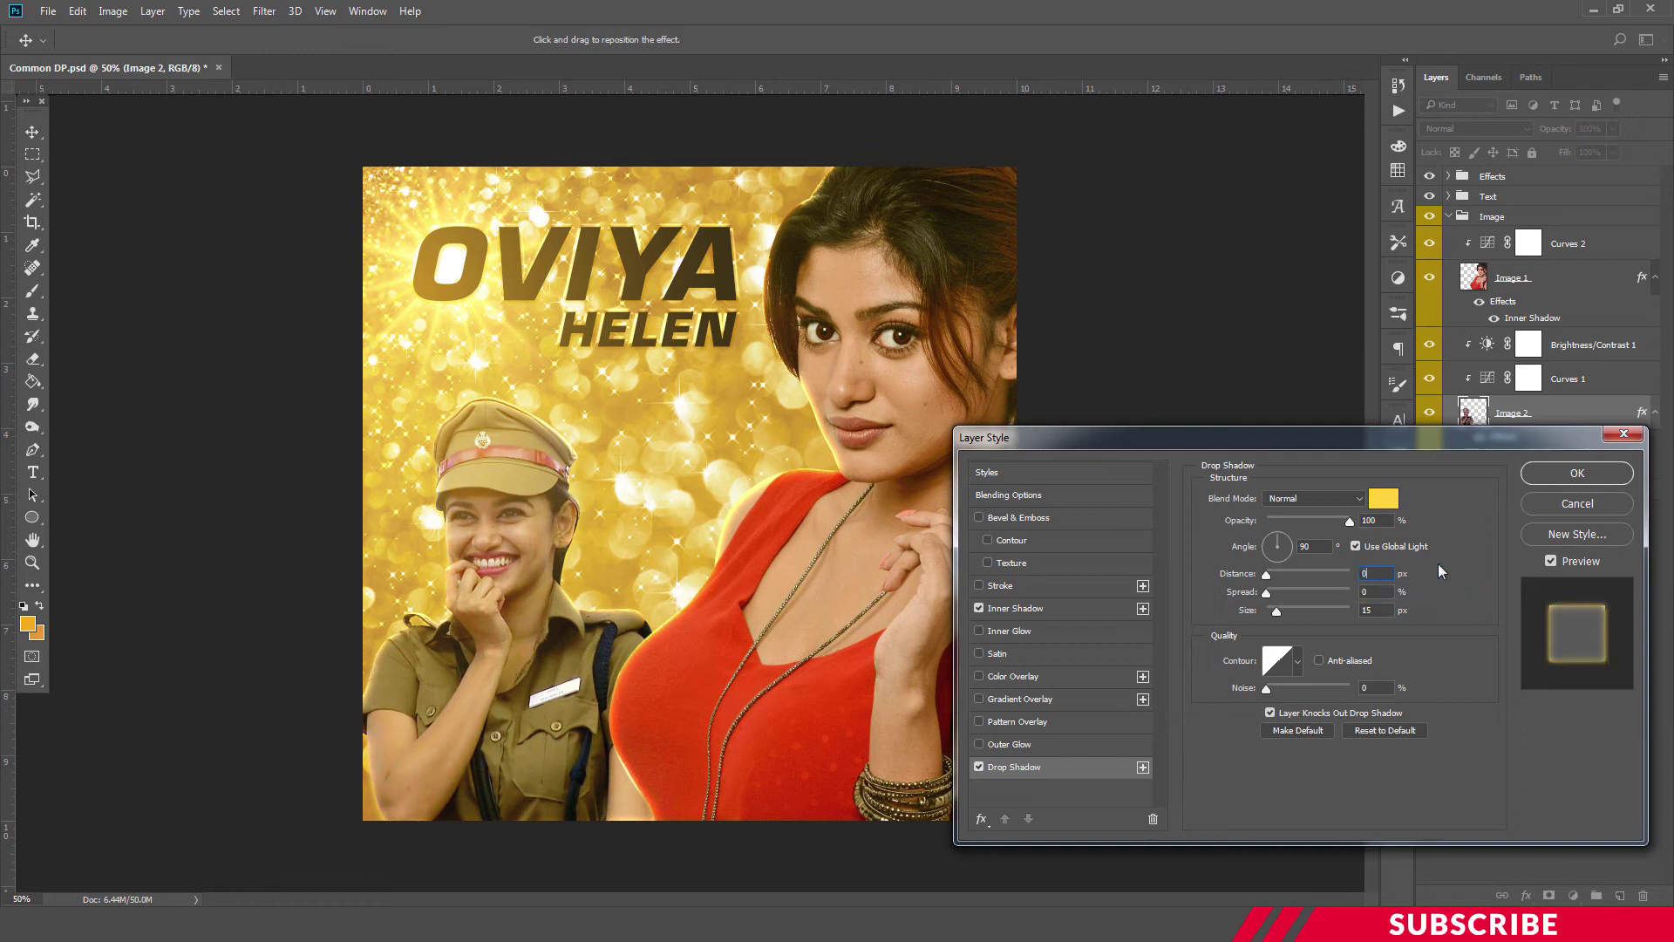
double_click(1385, 610)
type("13")
left_click(1582, 474)
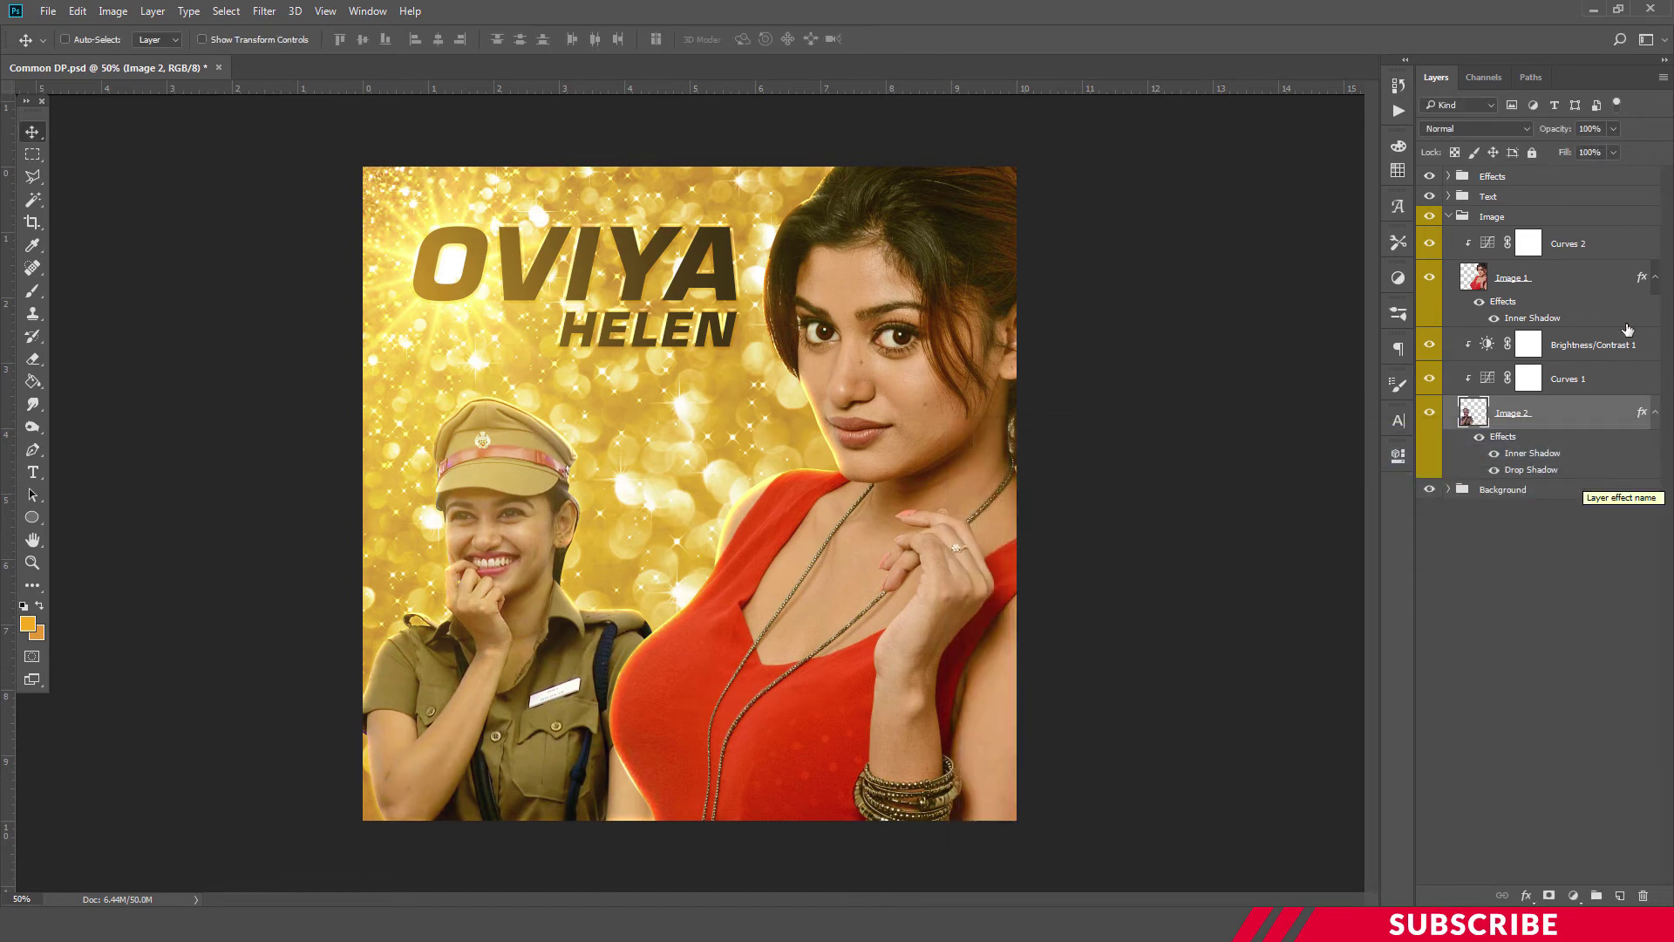
Step: Merge all visible content into a new layer above the Effects group, keeping the originals, and name it Base
left_click(1451, 217)
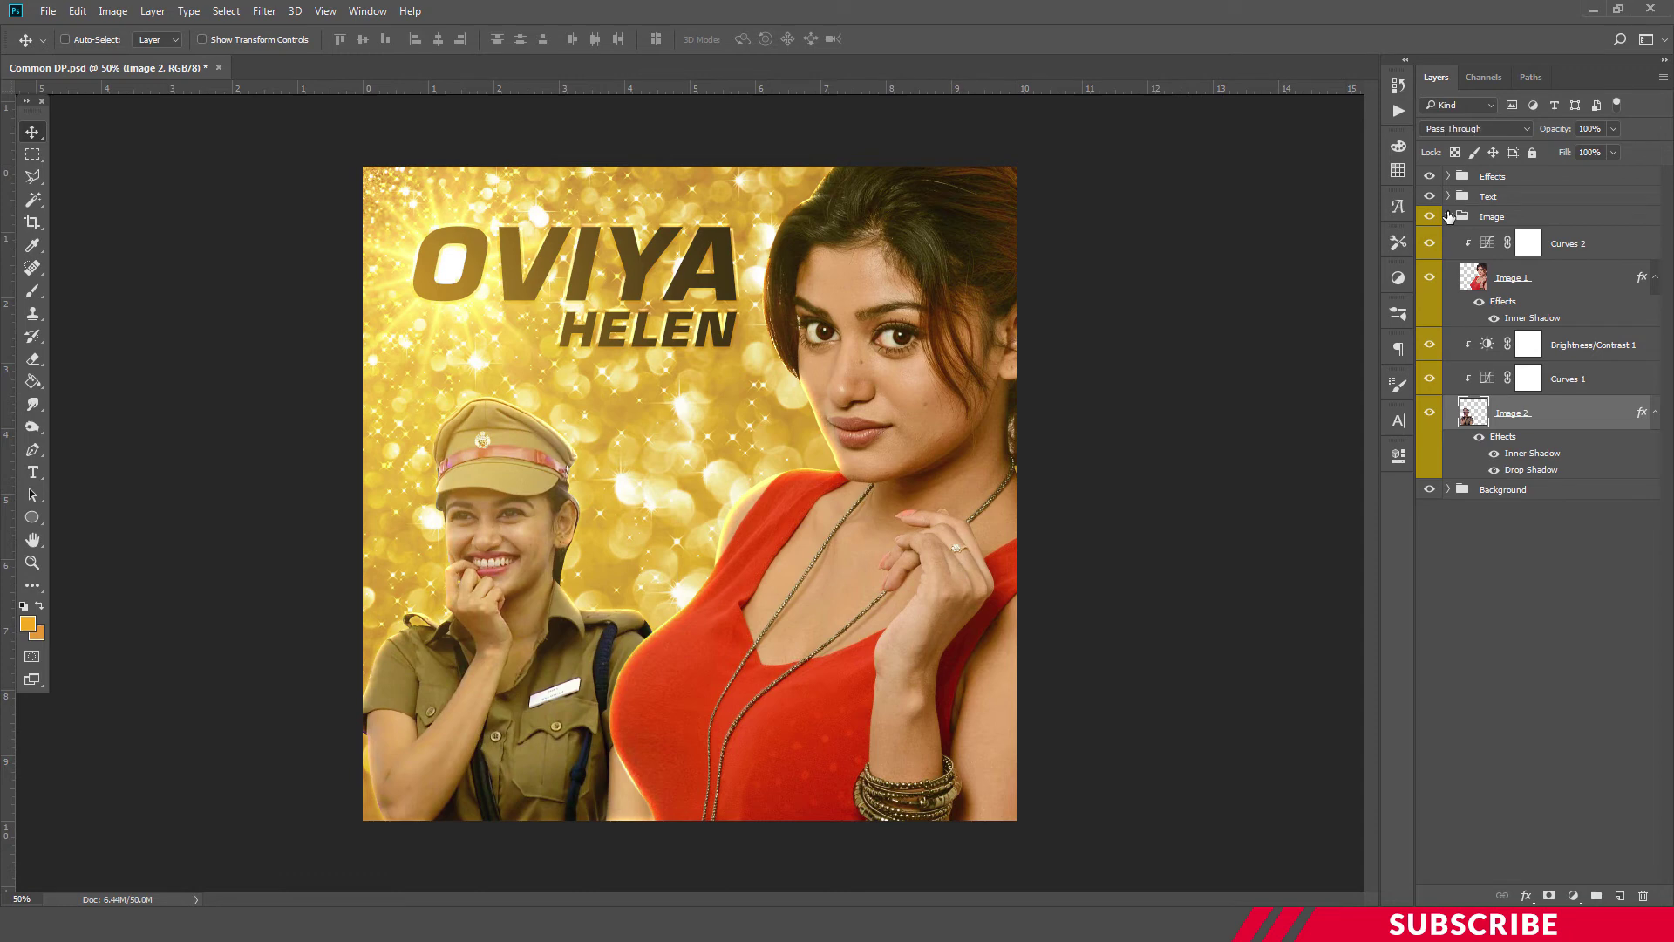
left_click(1449, 217)
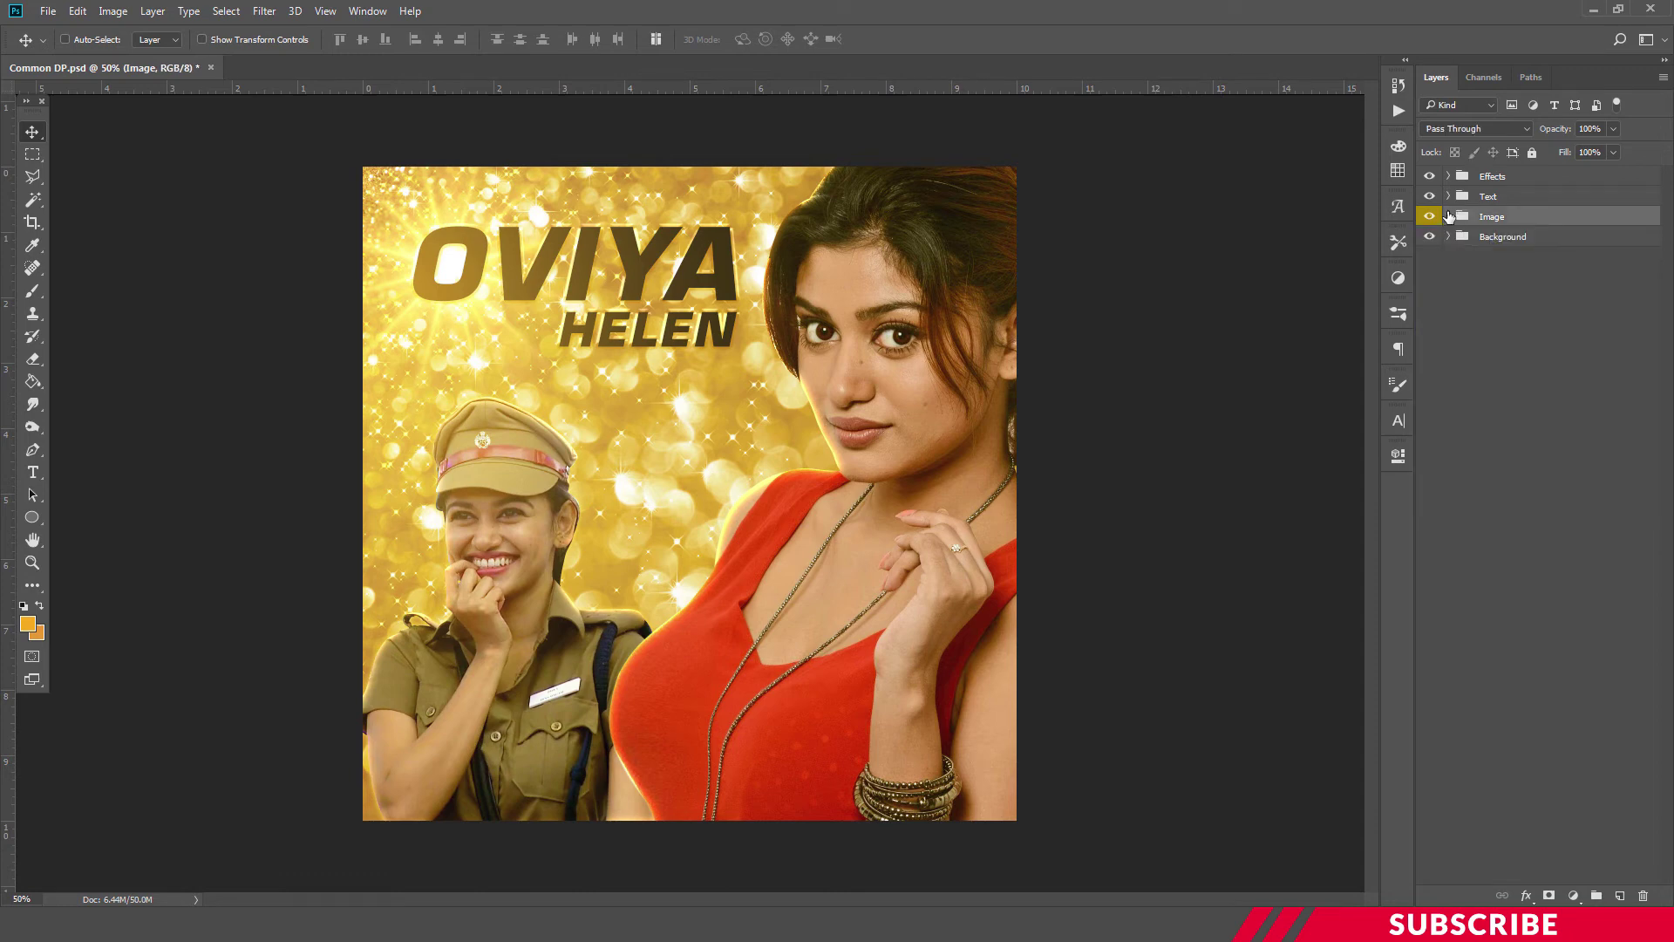
left_click(1516, 179)
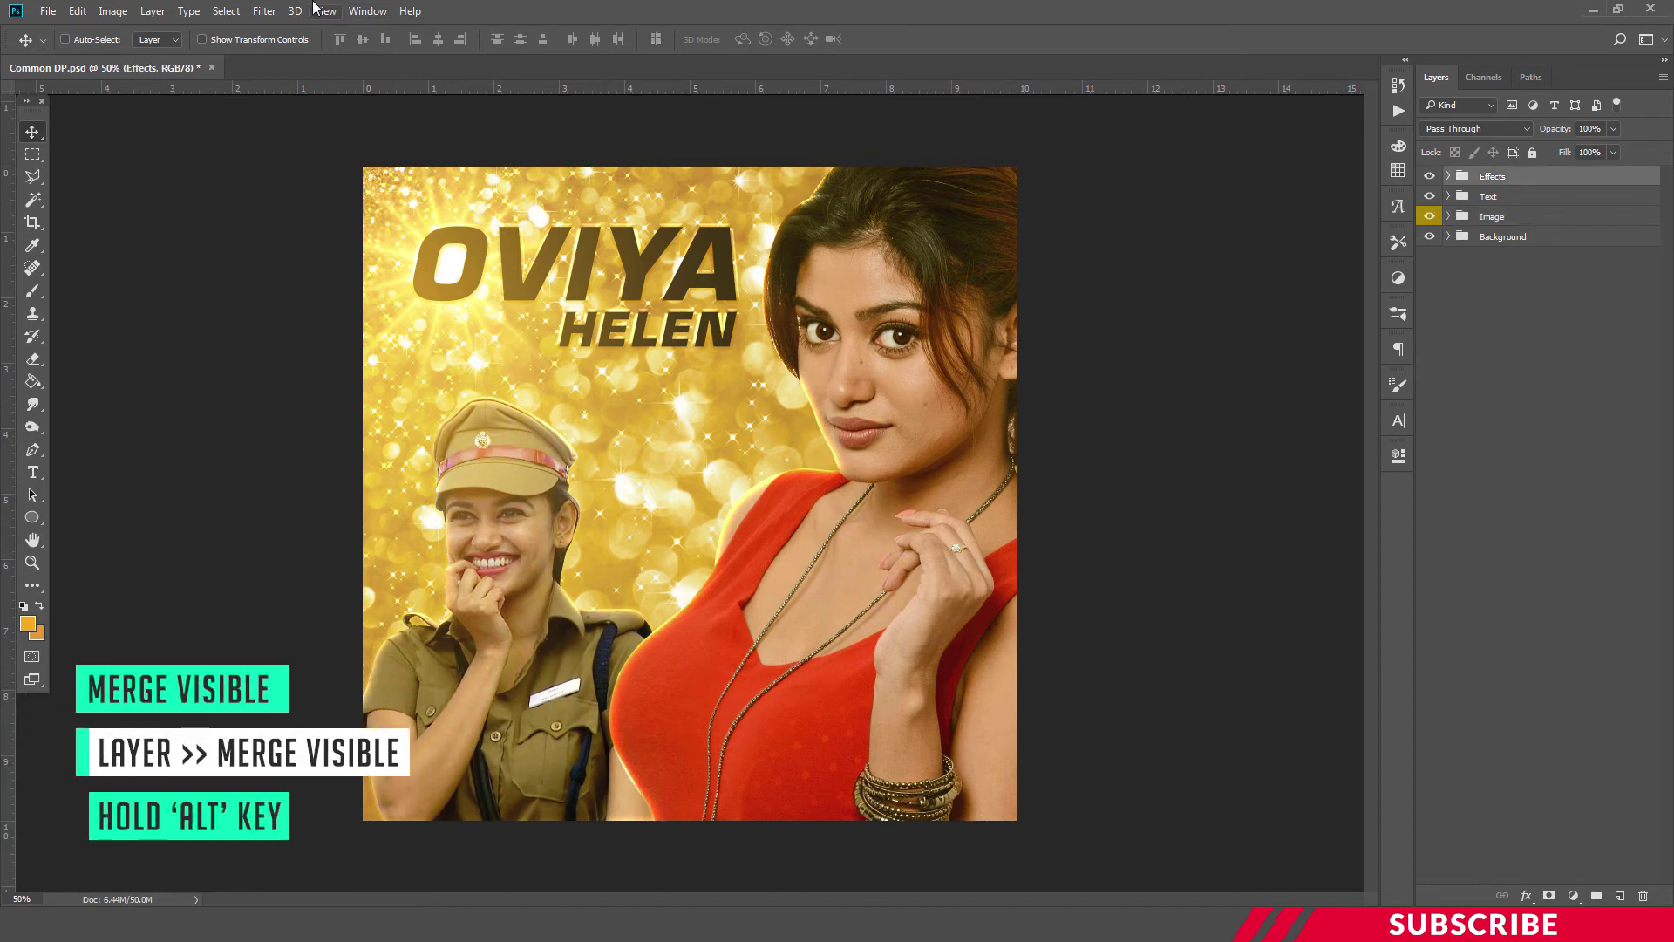
left_click(153, 11)
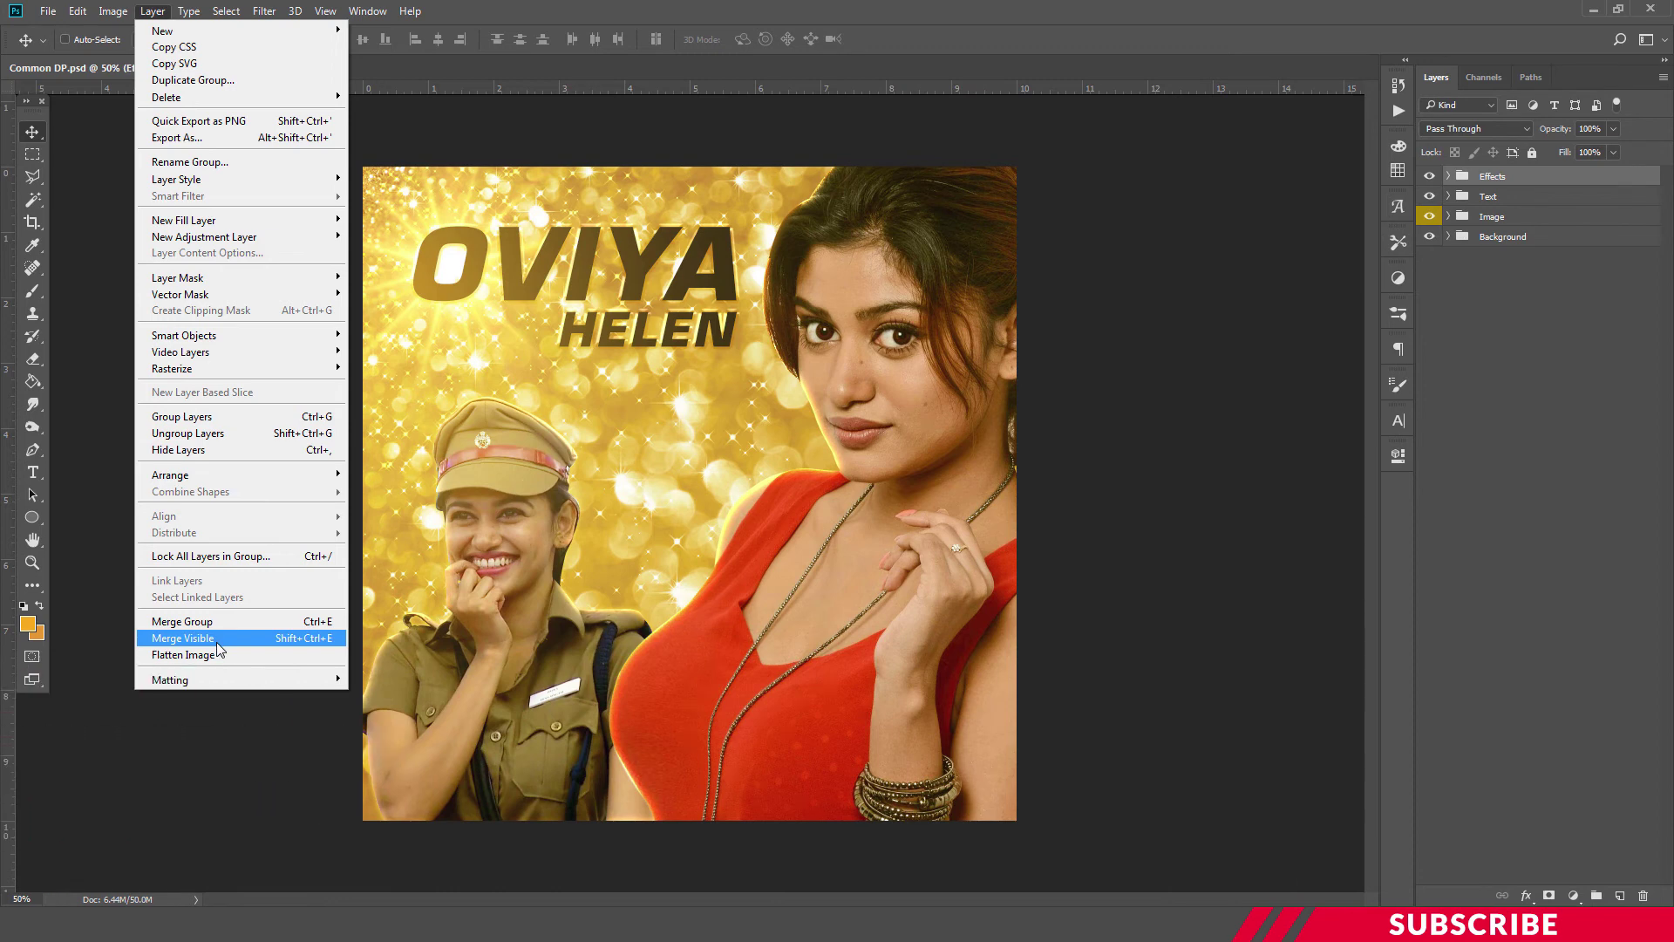
left_click(216, 638, "alt")
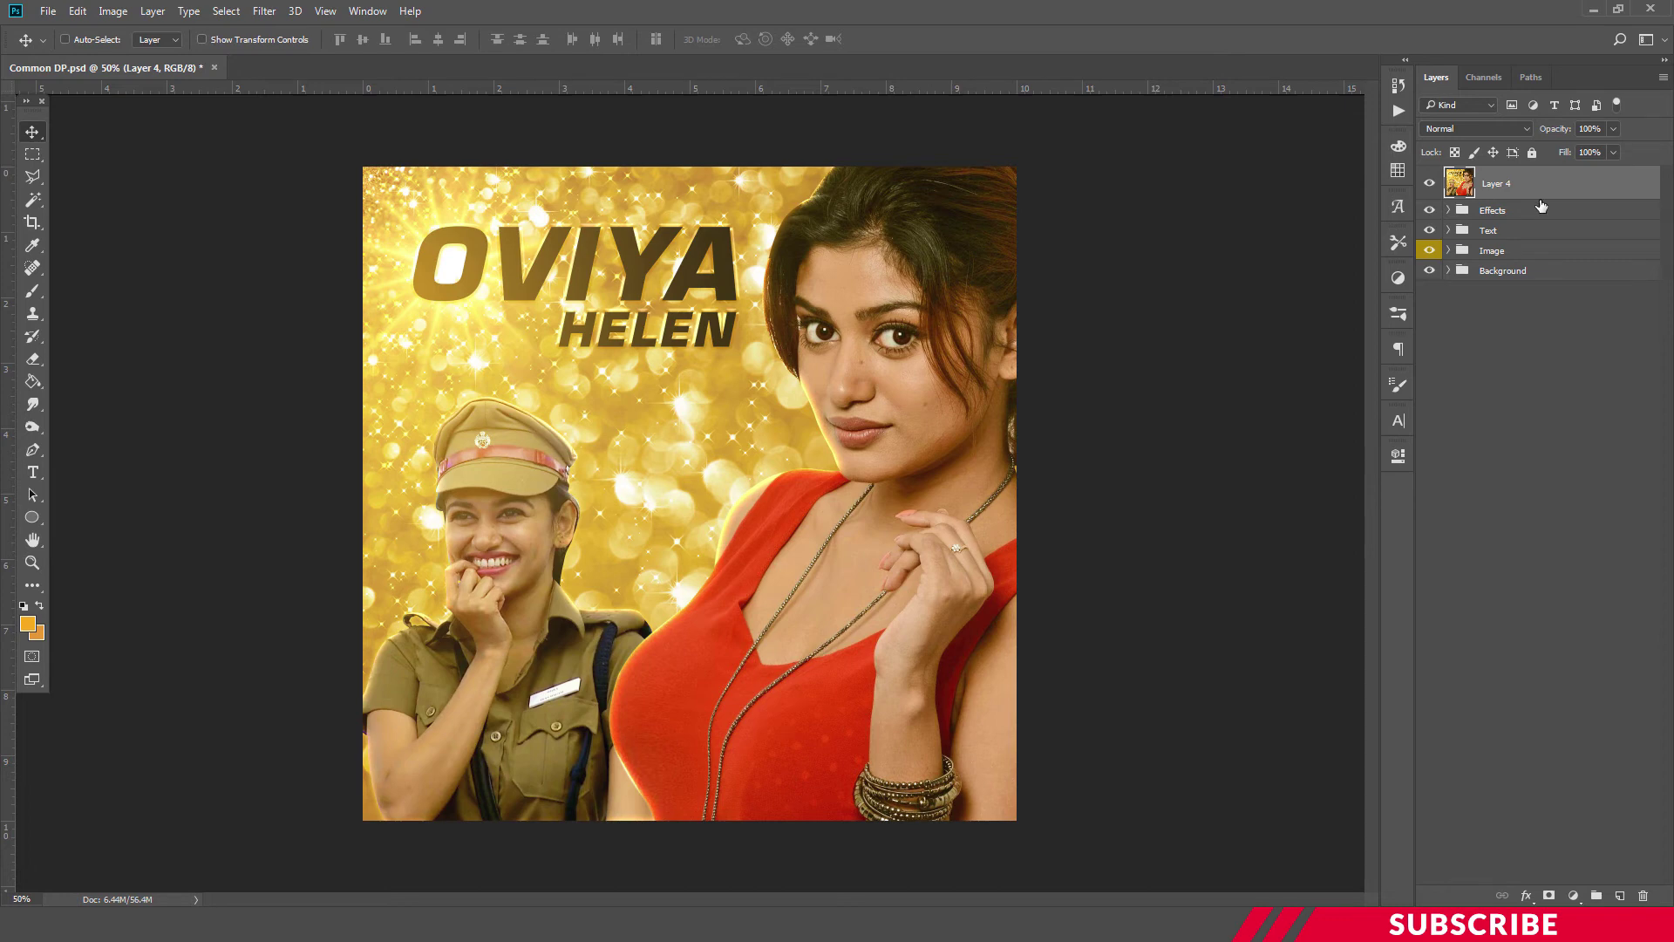
double_click(1508, 182)
type("Base")
key("Return")
Step: Duplicate the Base layer and rename the copy Oil paint
left_click_drag(1577, 191, 1620, 895)
double_click(1499, 184)
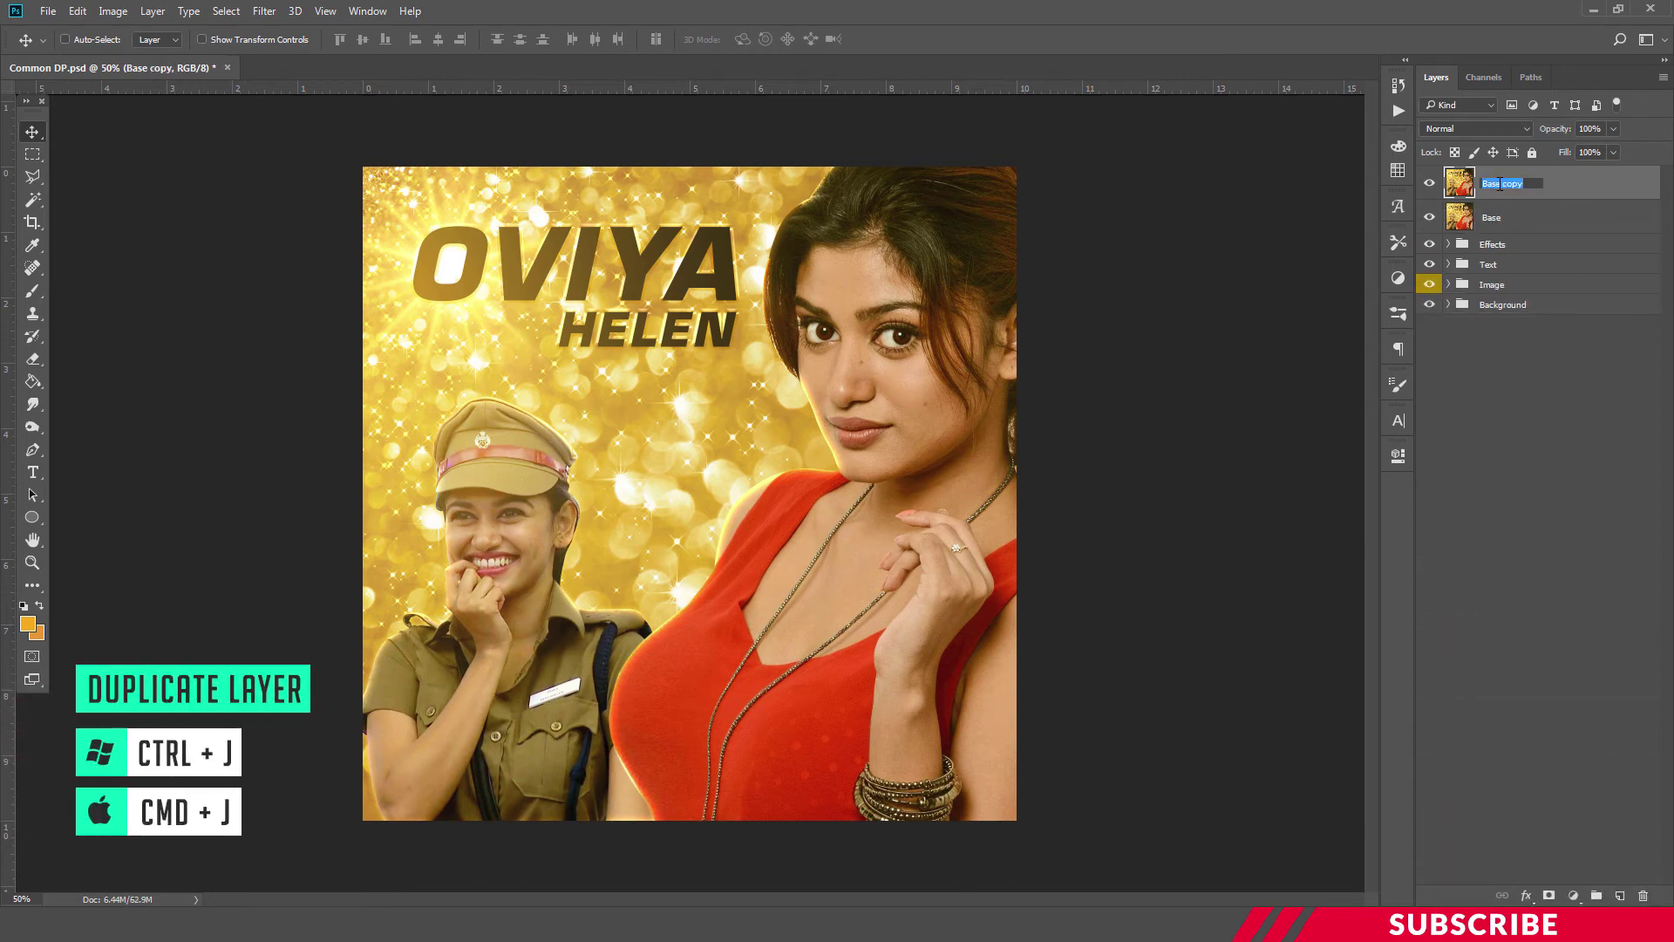
type("Oil p")
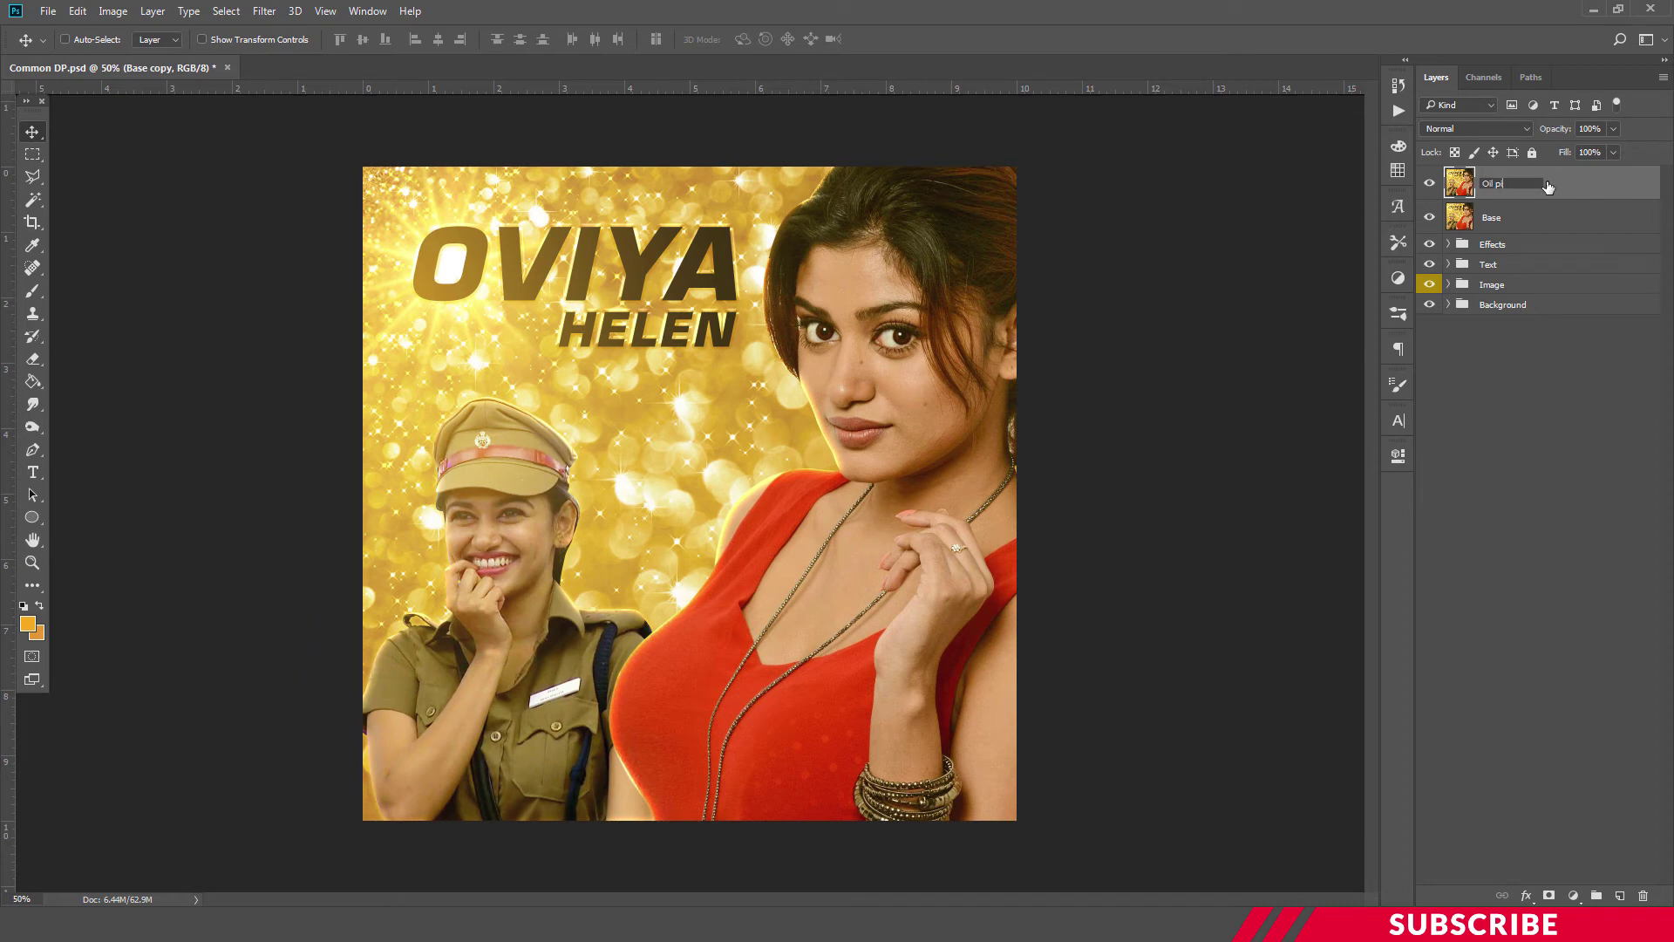
type("aintint")
key("Return")
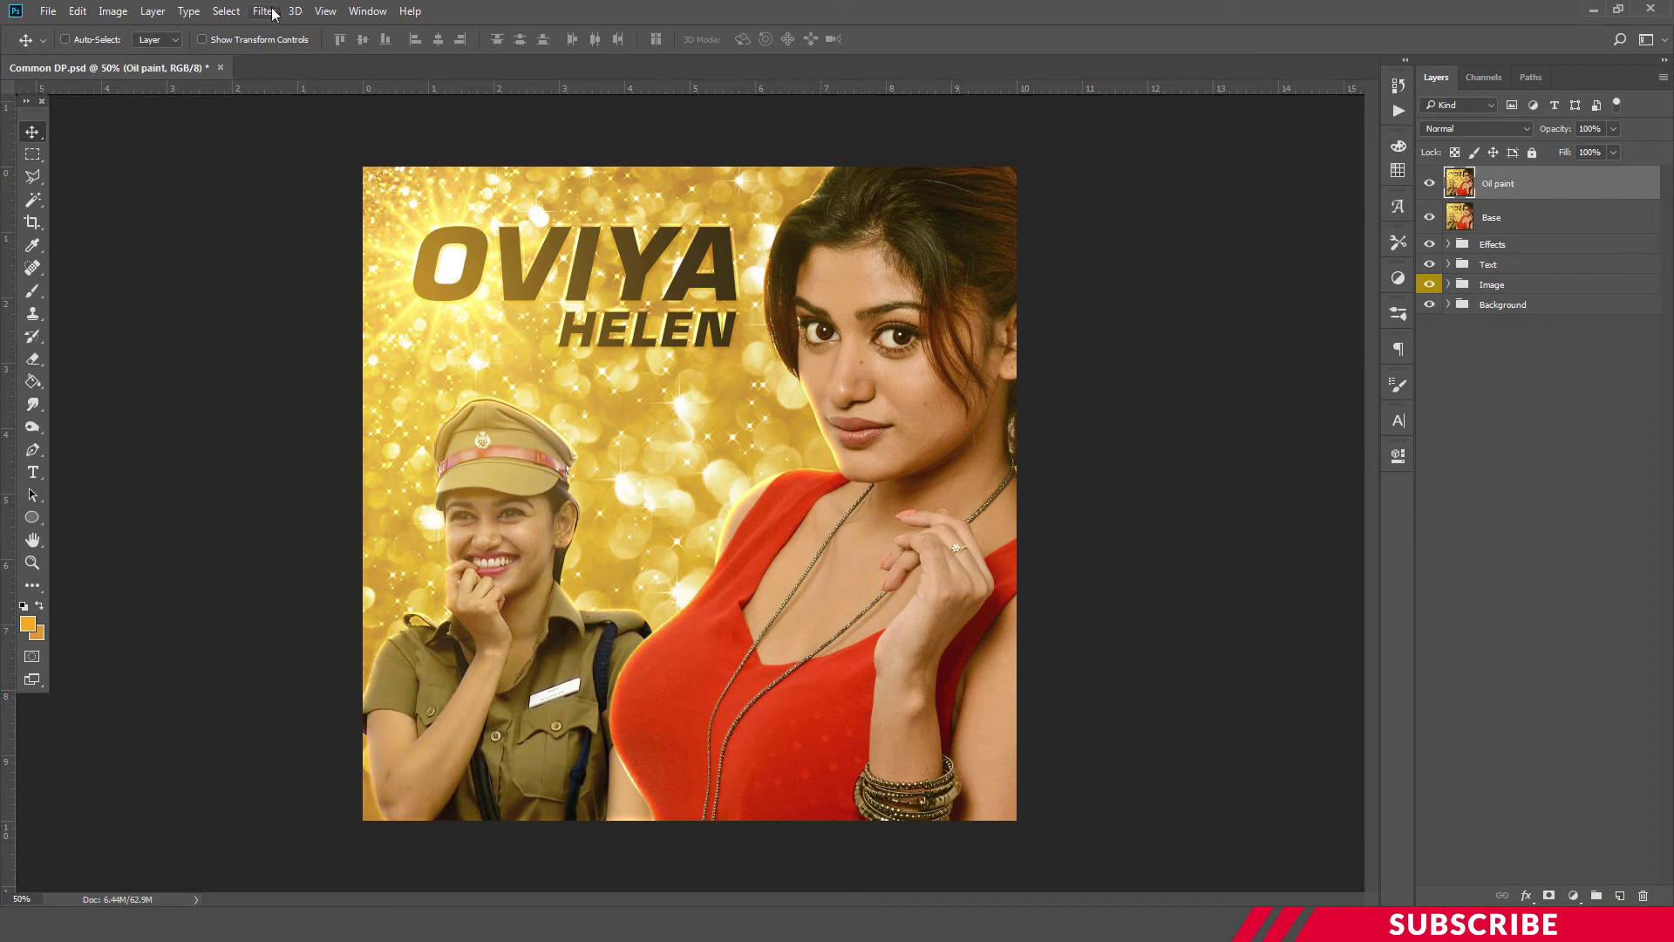
Step: Start the Oil Paint filter on the Oil paint layer and set its stylization to 2.7
left_click(273, 12)
mouse_move(317, 321)
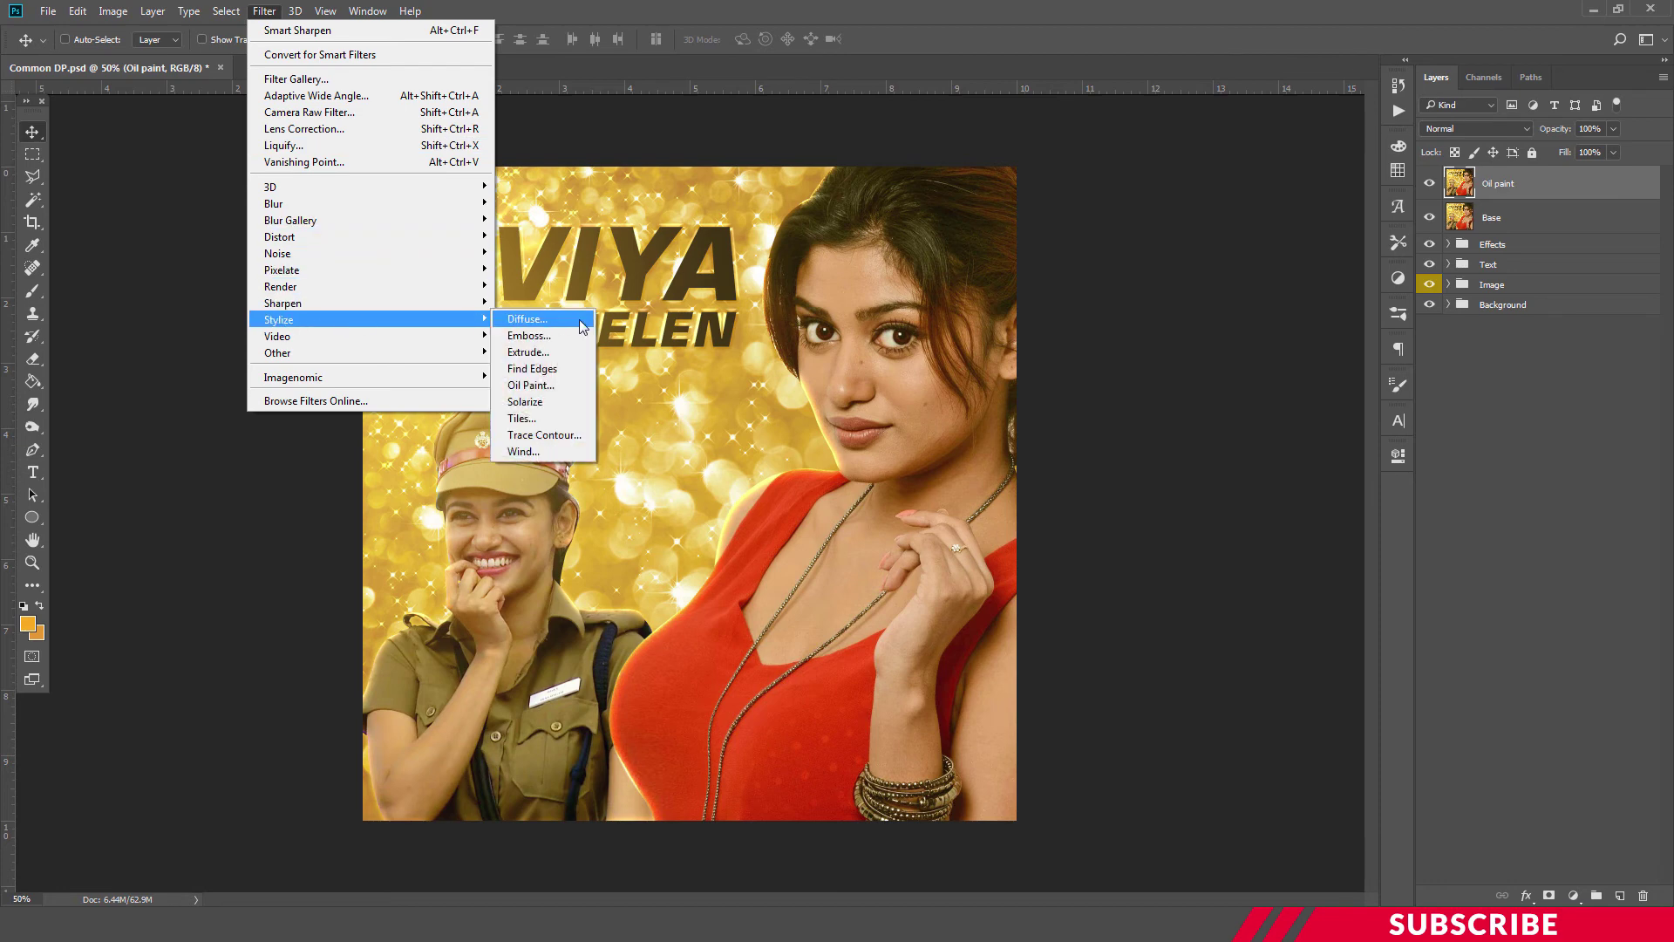
left_click(566, 389)
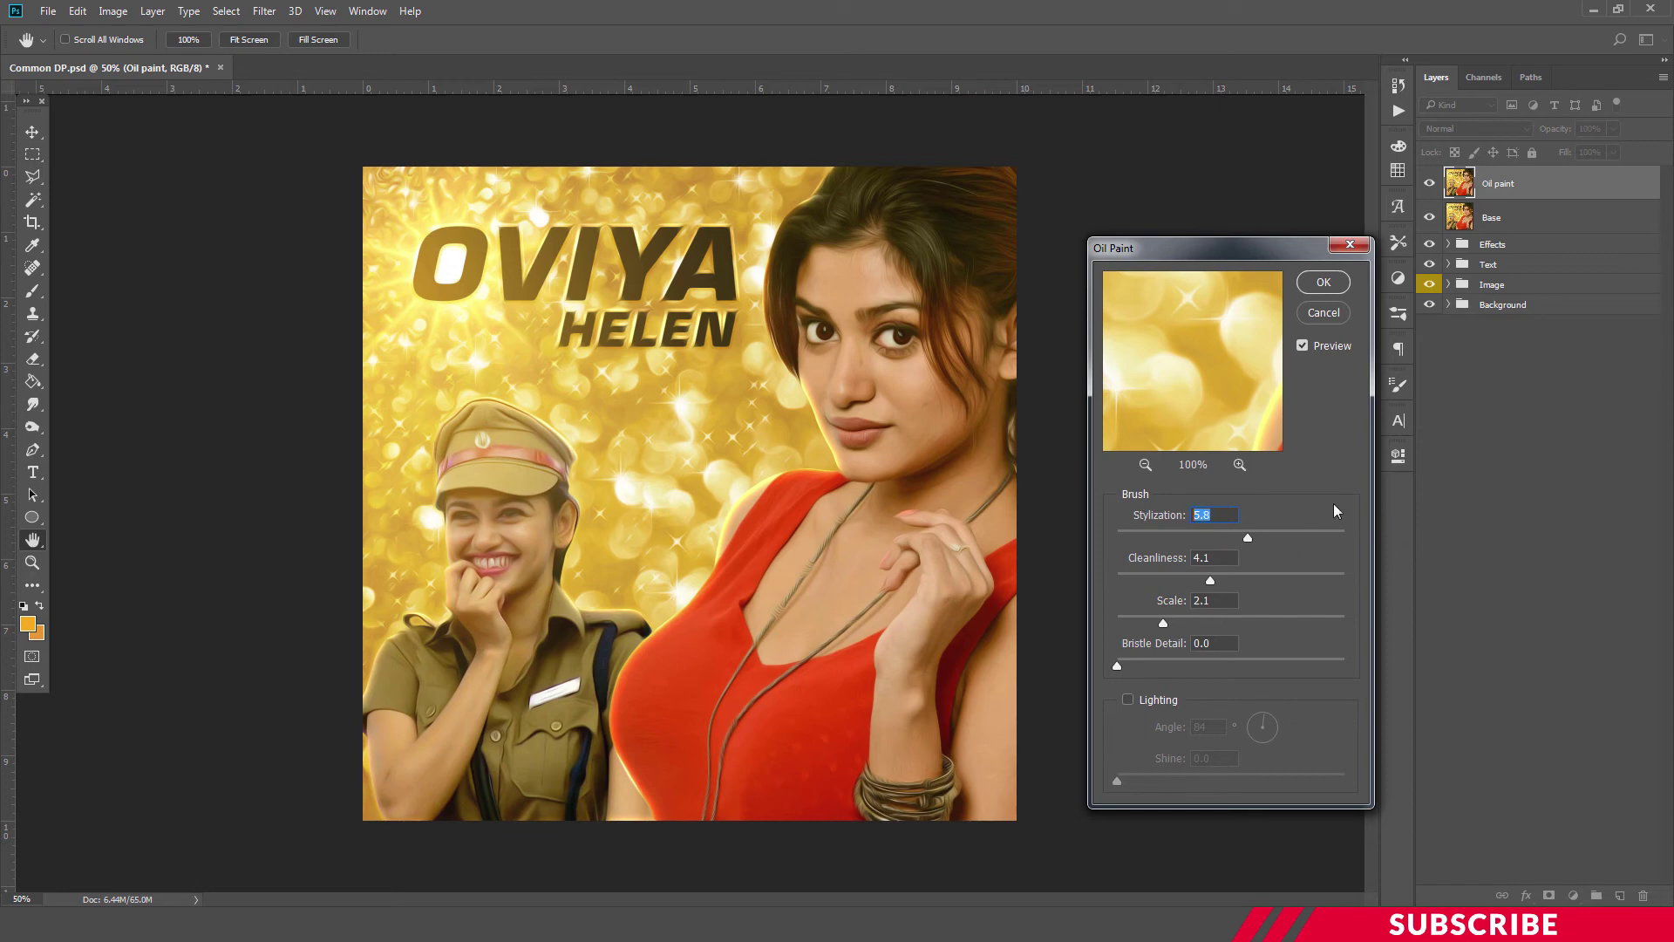
type("207")
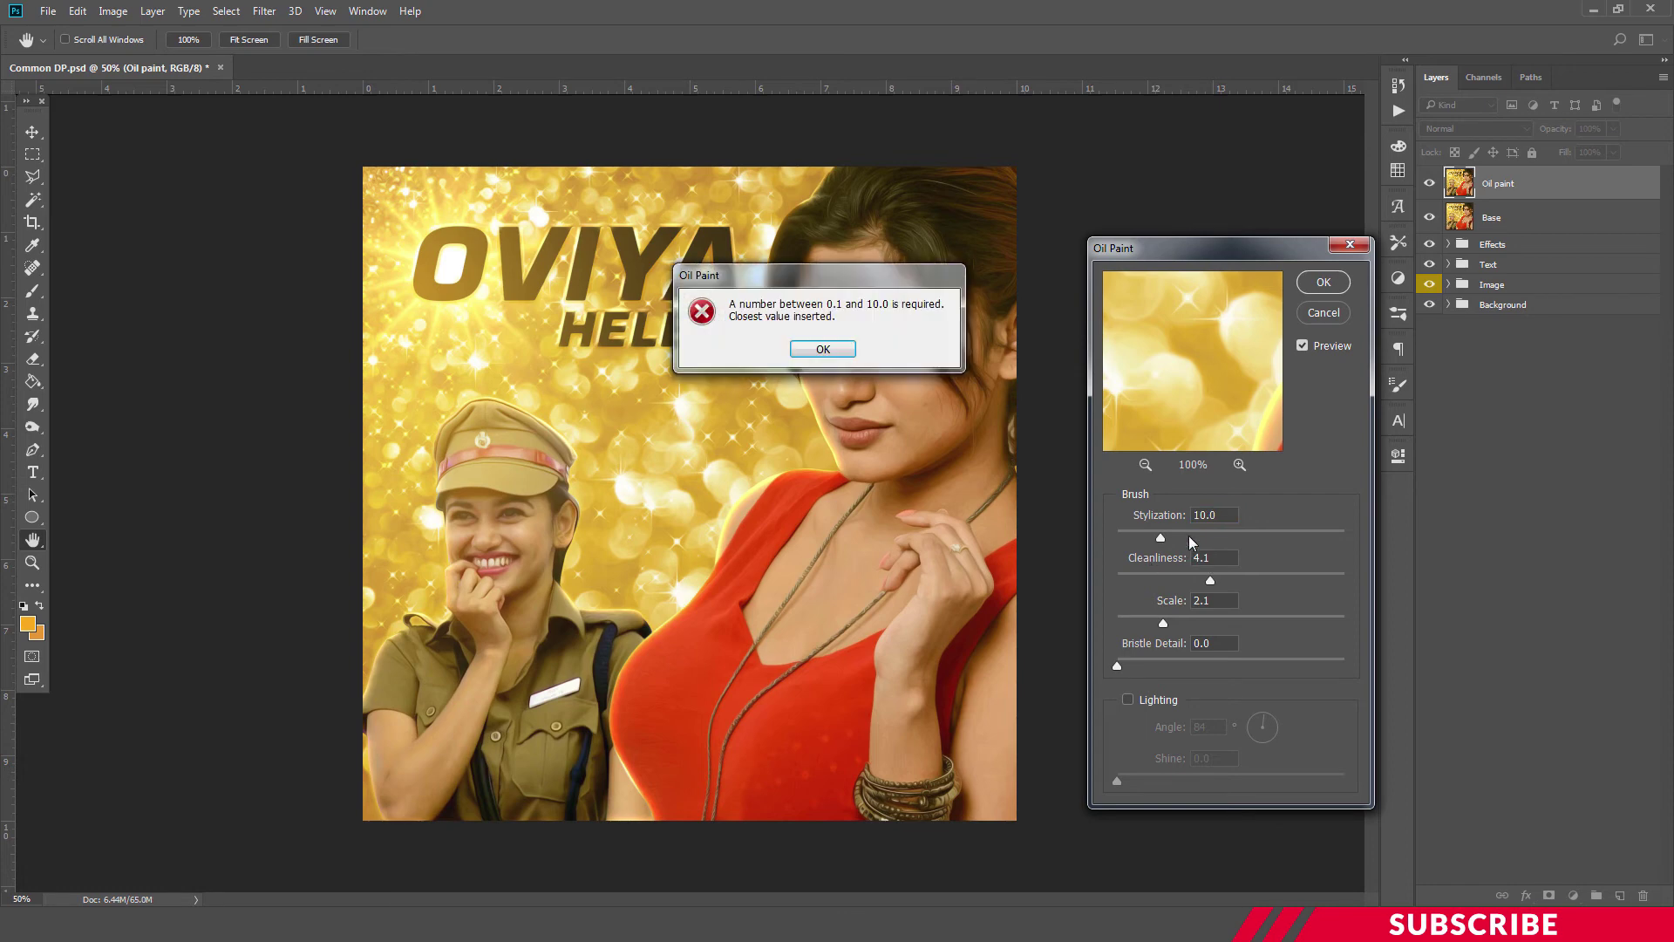
left_click(823, 345)
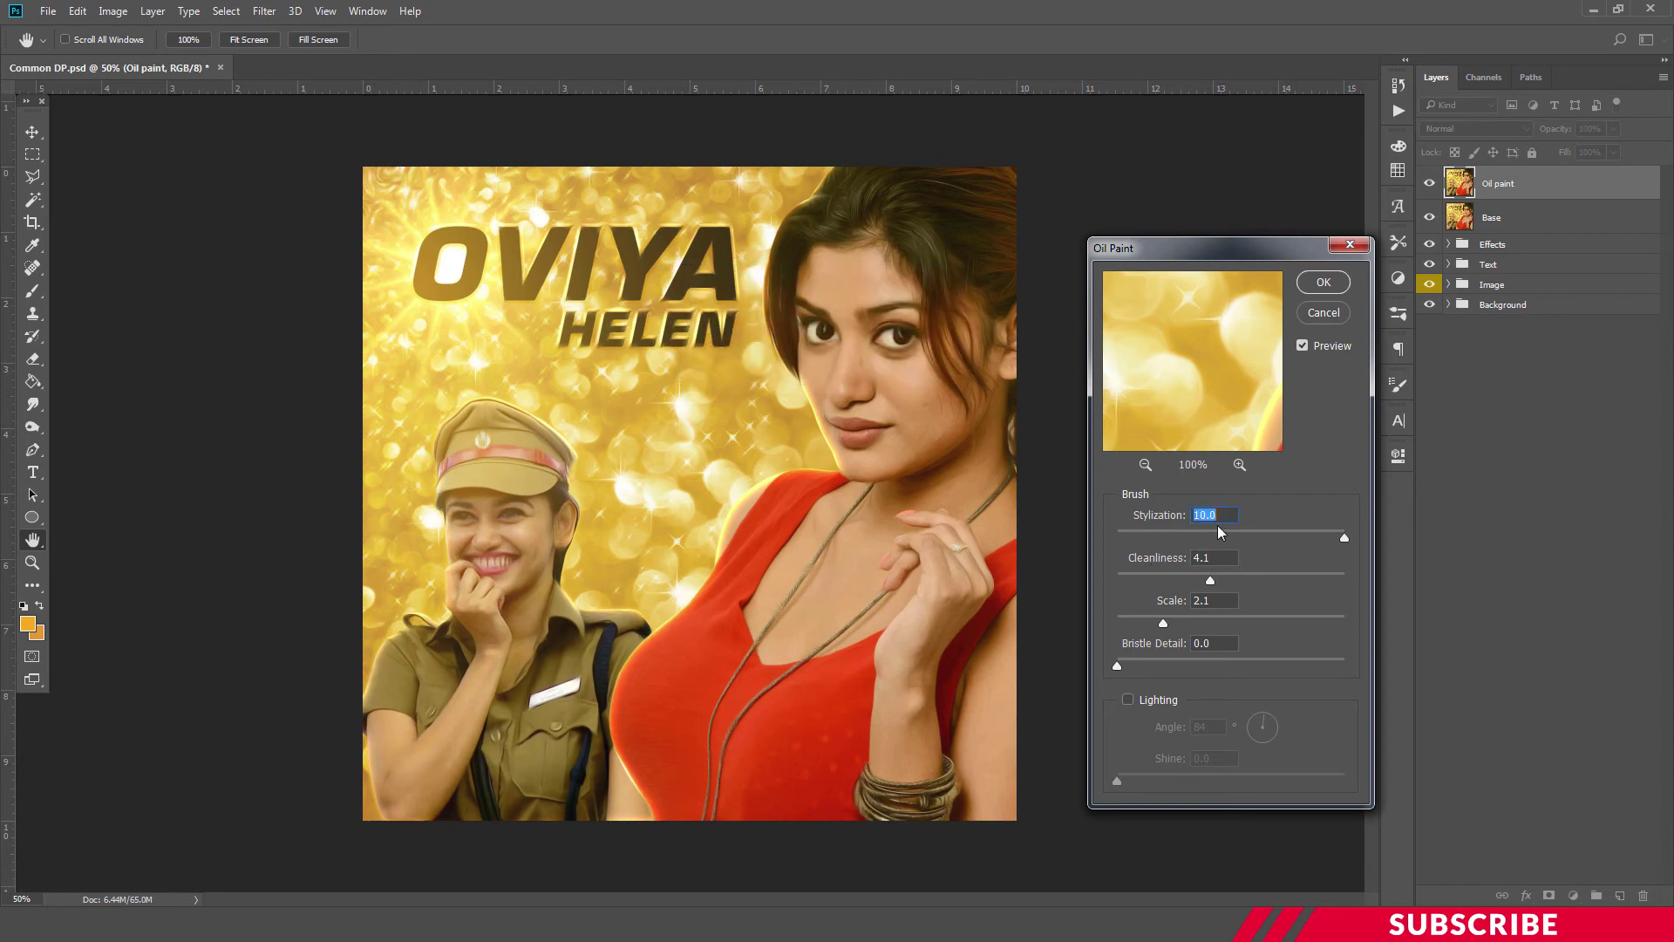
type("207")
type("7")
key("Tab")
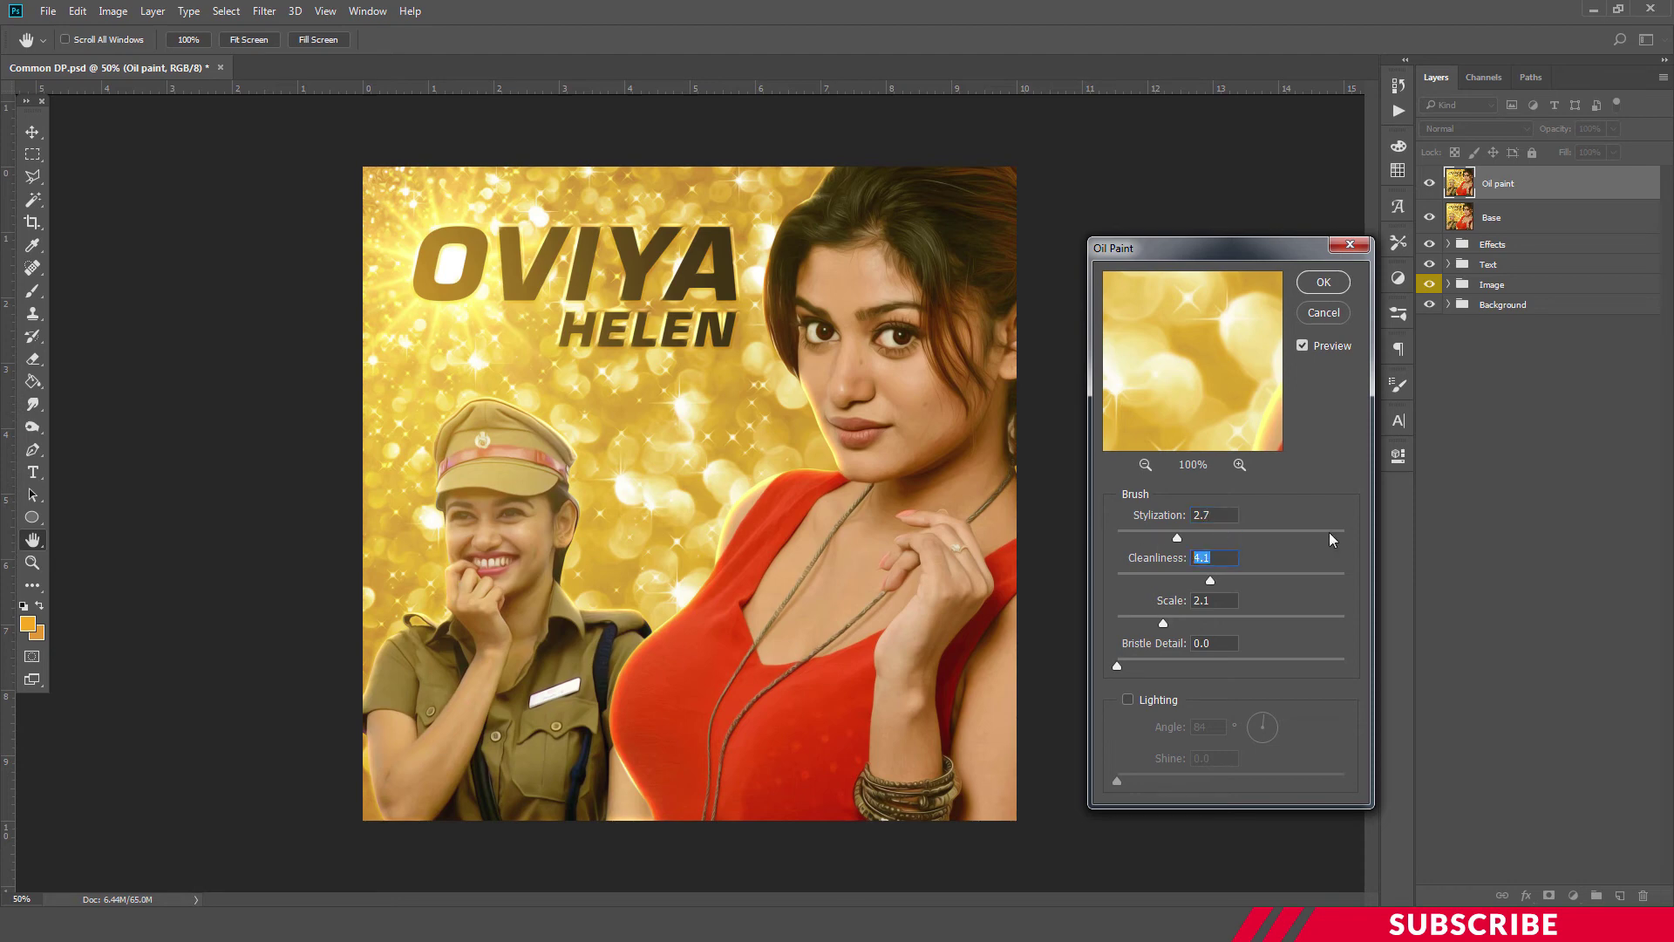
Step: Set the filter's cleanliness to 1.0 and scale to 5.1, apply it, and compare the image with and without the layer
type("1.0")
left_click(1185, 600)
type("5.1")
left_click(1336, 288)
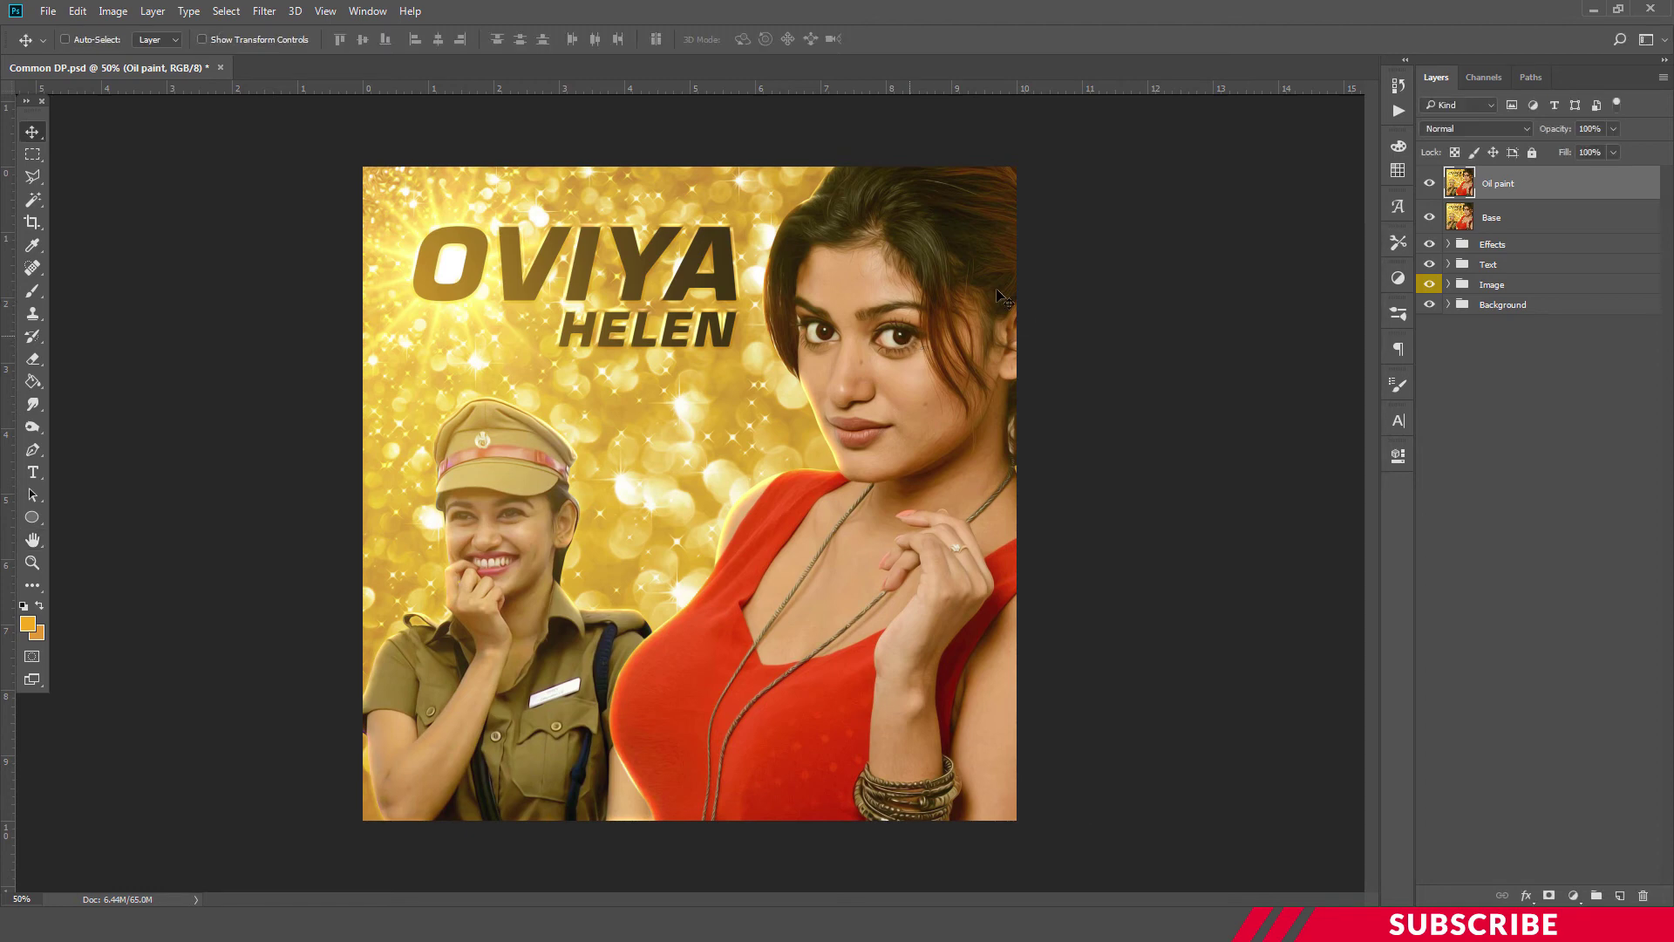
left_click(1430, 185)
left_click(1429, 186)
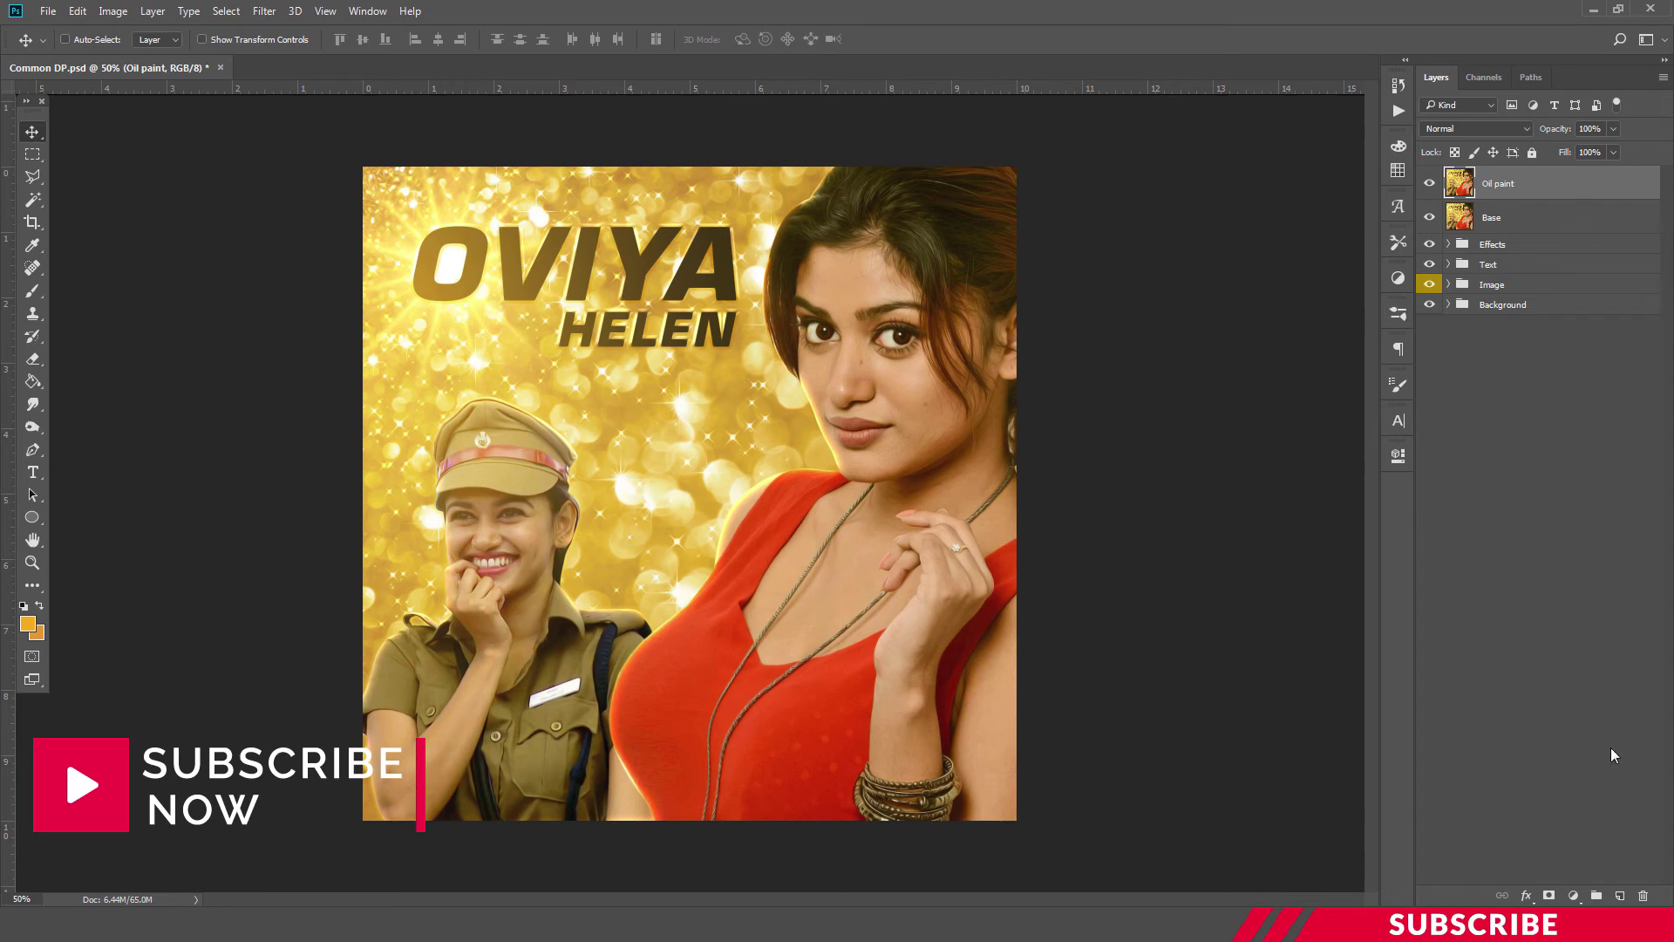
Step: Add a layer mask to the Oil paint layer and set up a black Brush at 25% opacity
left_click(1549, 895)
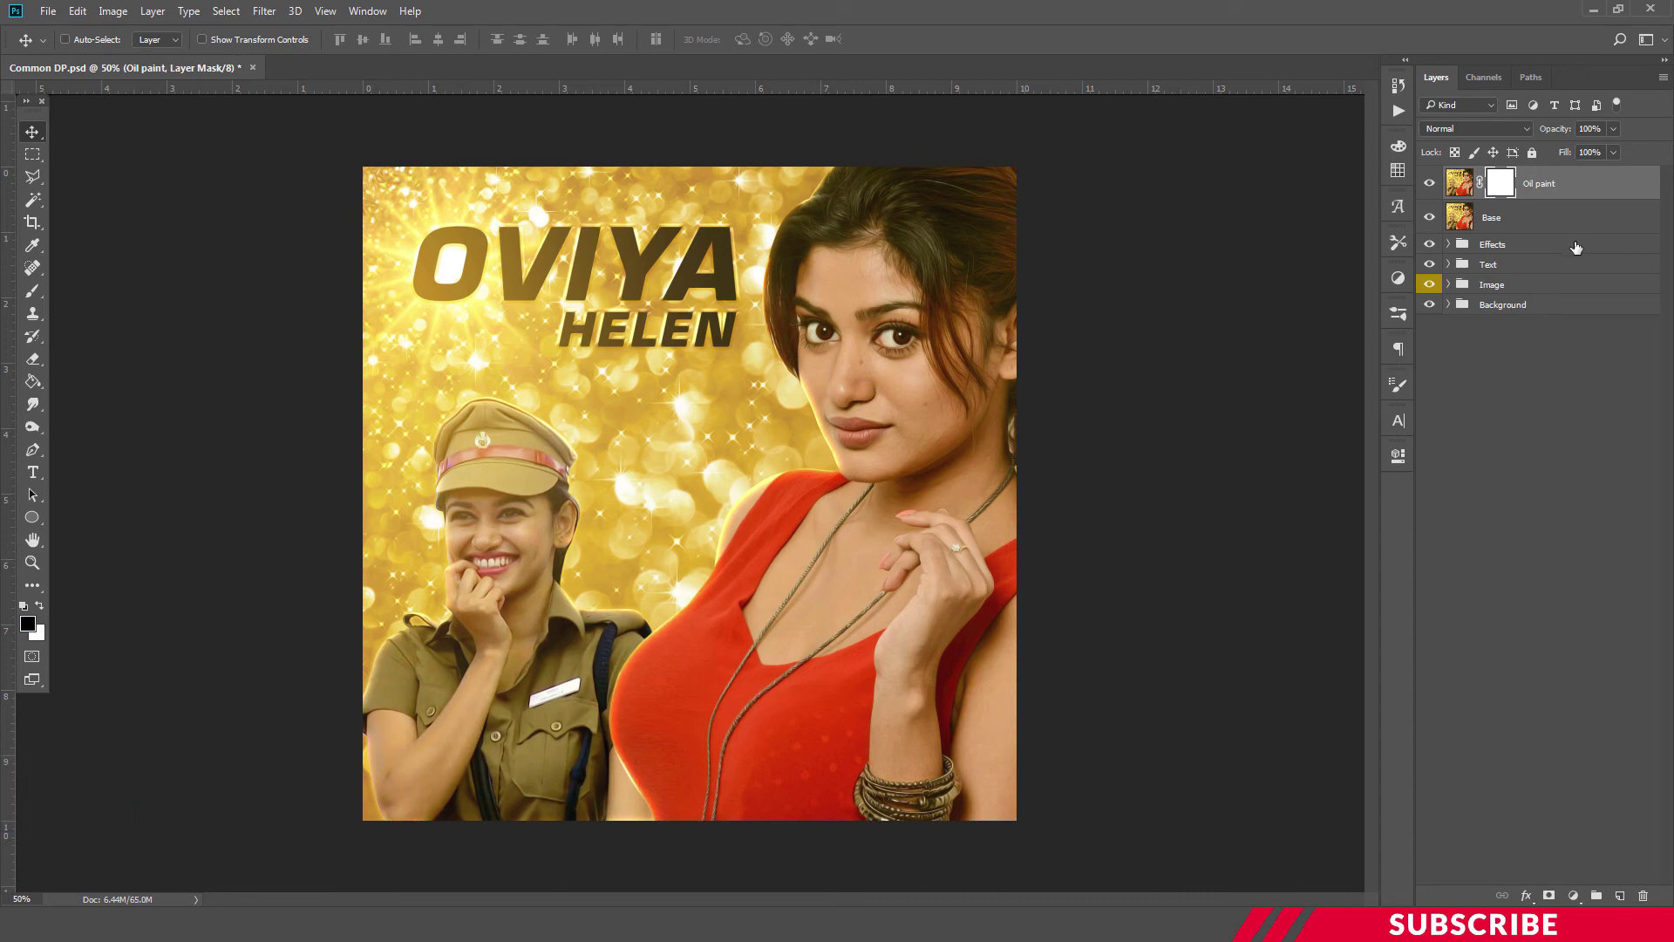
left_click(27, 626)
left_click(1578, 500)
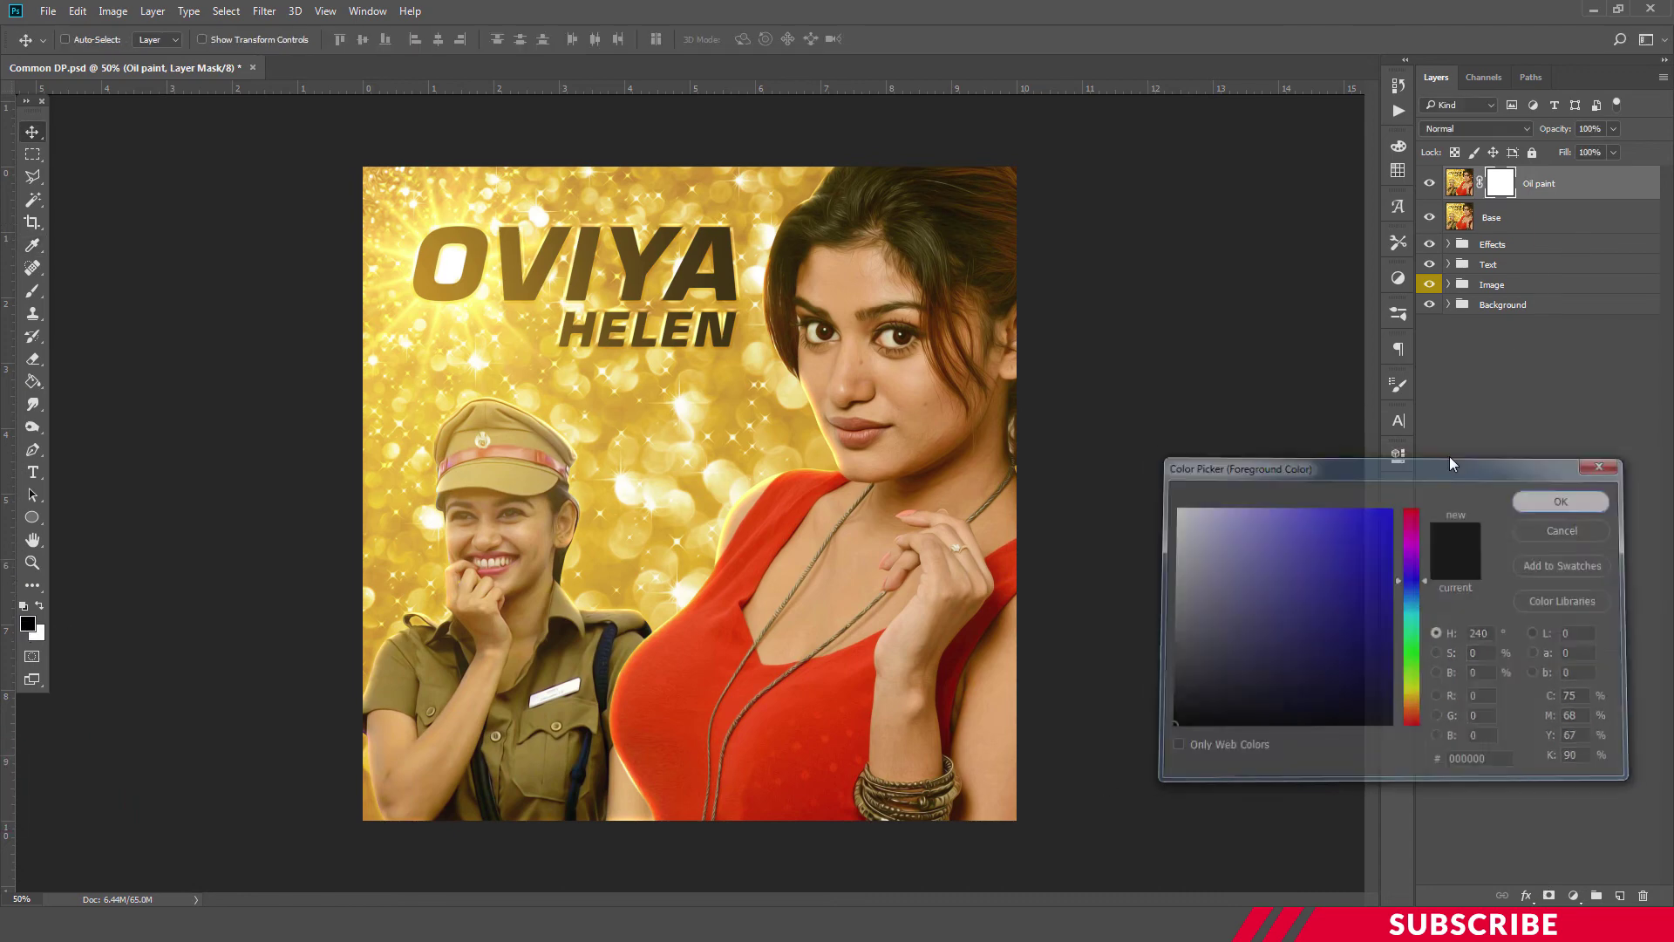
key("b")
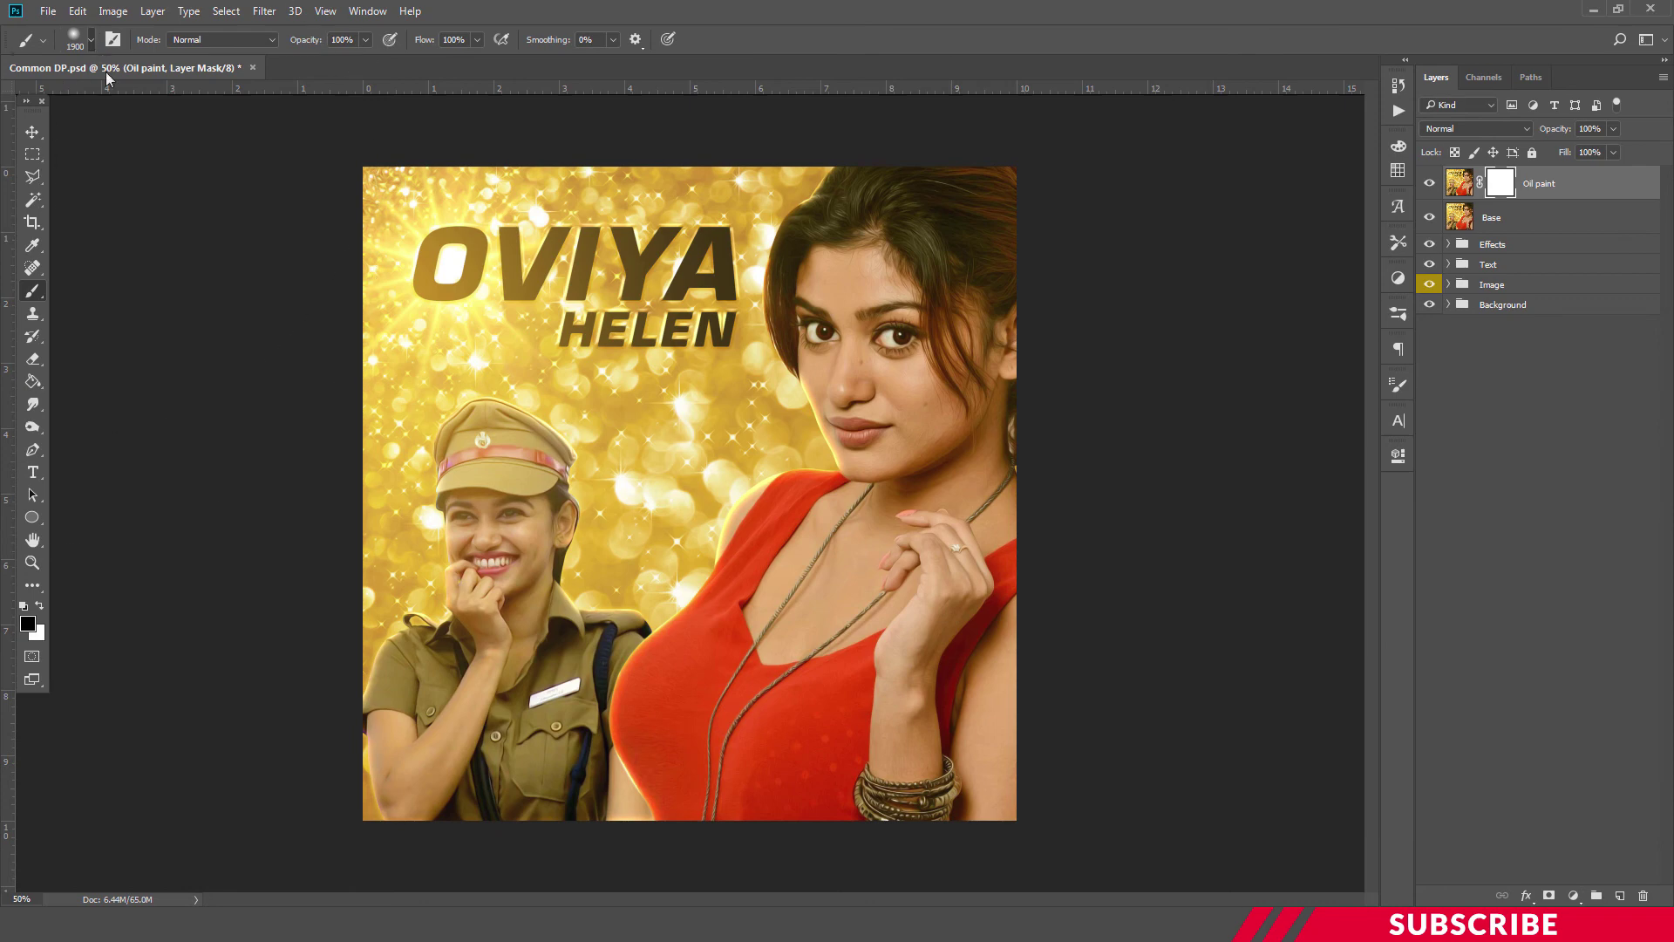
left_click(90, 39)
left_click(662, 24)
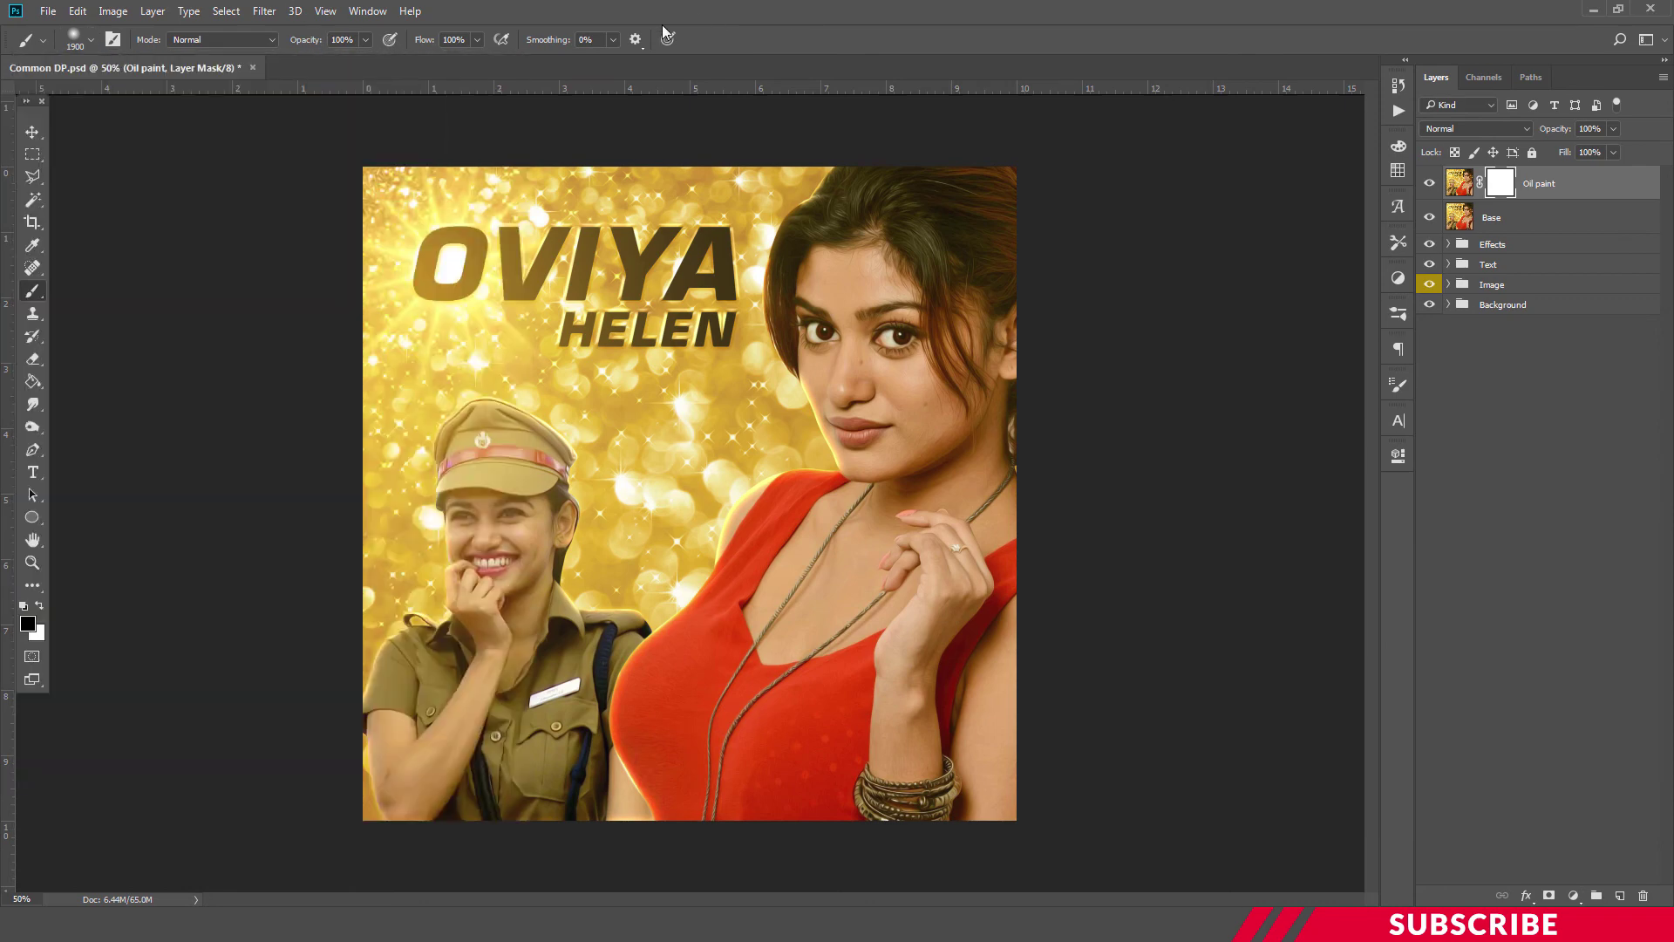
left_click(364, 40)
left_click(349, 39)
type("25")
Step: Reduce the brush size and paint on the Oil paint mask over facial details and the hand to restore the original detail
key("bracketleft")
key("bracketleft")
key("bracketleft")
key("bracketleft")
key("bracketleft")
key("bracketleft")
key("bracketleft")
key("bracketleft")
key("bracketleft")
key("bracketleft")
key("bracketleft")
key("bracketleft")
key("bracketleft")
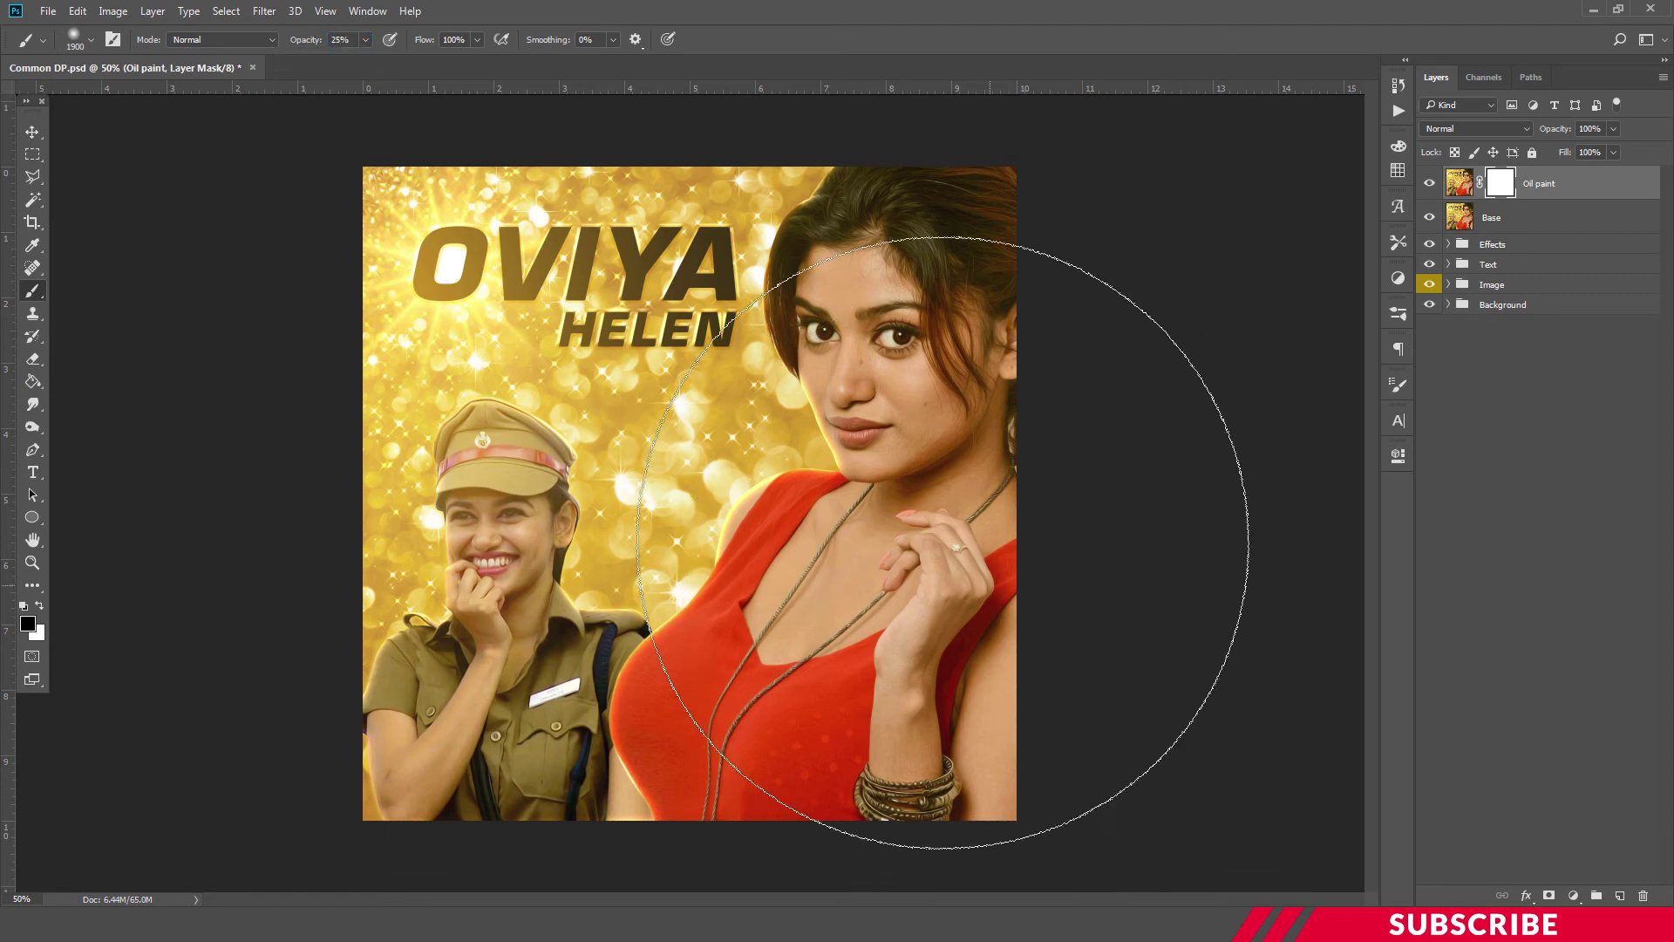
key("bracketleft")
key("bracketleft")
key("bracketleft")
key("bracketleft")
key("bracketleft")
key("bracketleft")
key("bracketleft")
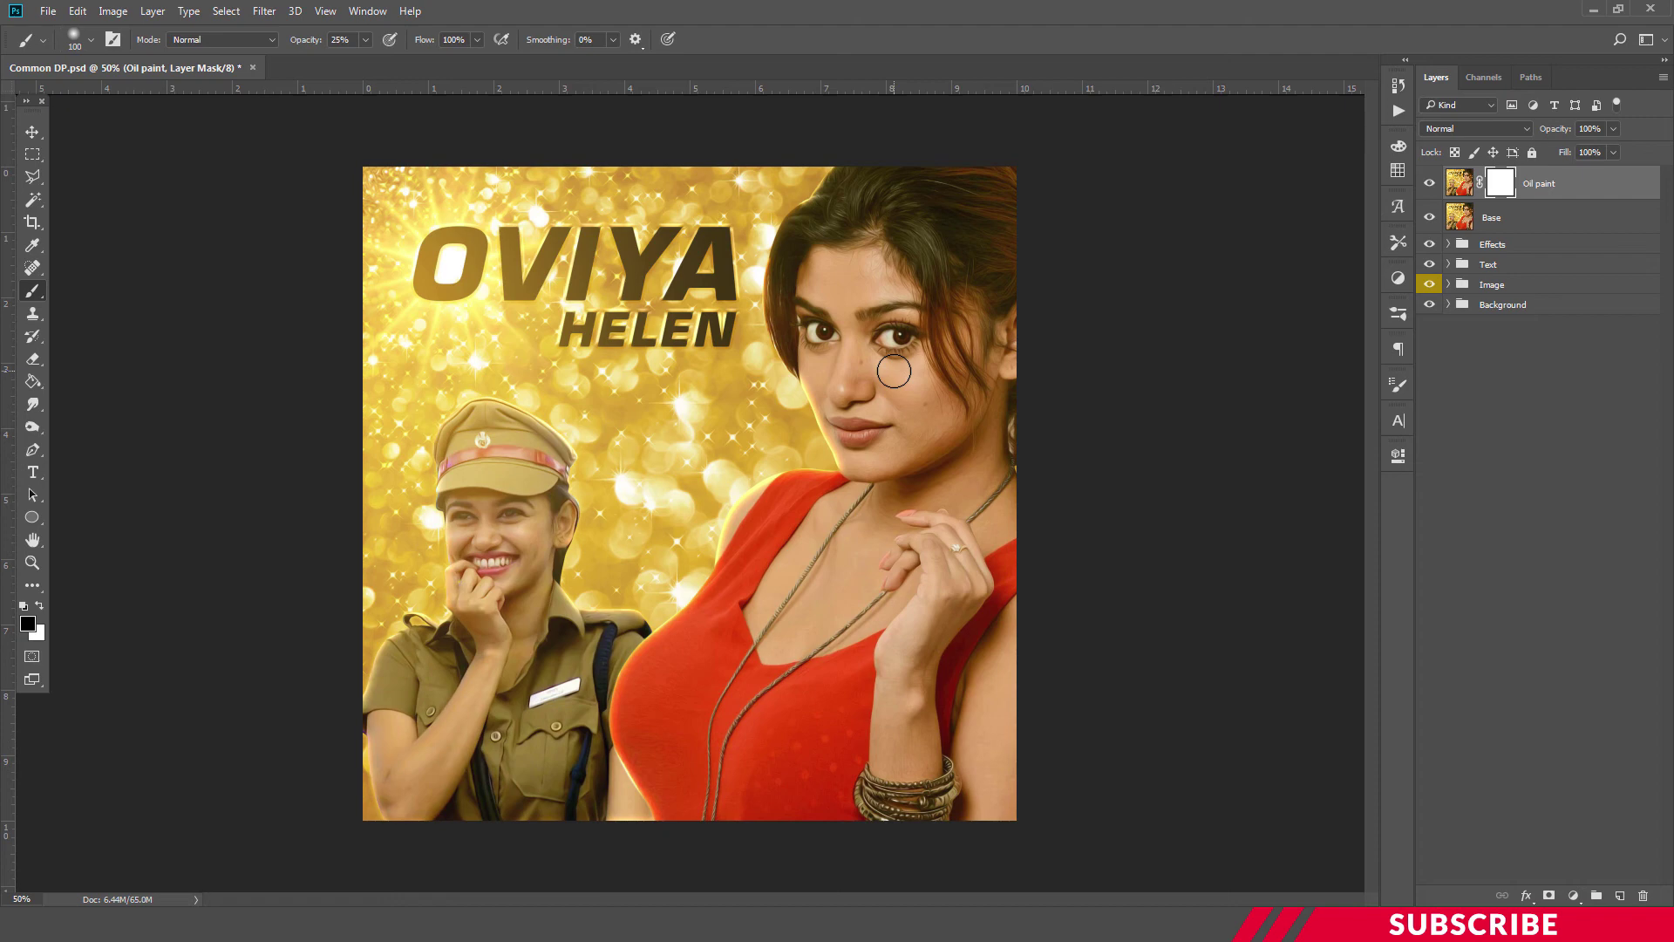
key("bracketright")
mouse_move(501, 567)
left_mouse_down()
mouse_move(542, 539)
mouse_move(552, 498)
mouse_move(479, 437)
left_mouse_up()
mouse_move(944, 550)
left_mouse_down()
mouse_move(937, 662)
mouse_move(986, 620)
mouse_move(887, 542)
left_mouse_up()
left_click(33, 135)
Step: Merge all visible content into a new top layer, keeping the originals, and name it Sharp
left_click(154, 12)
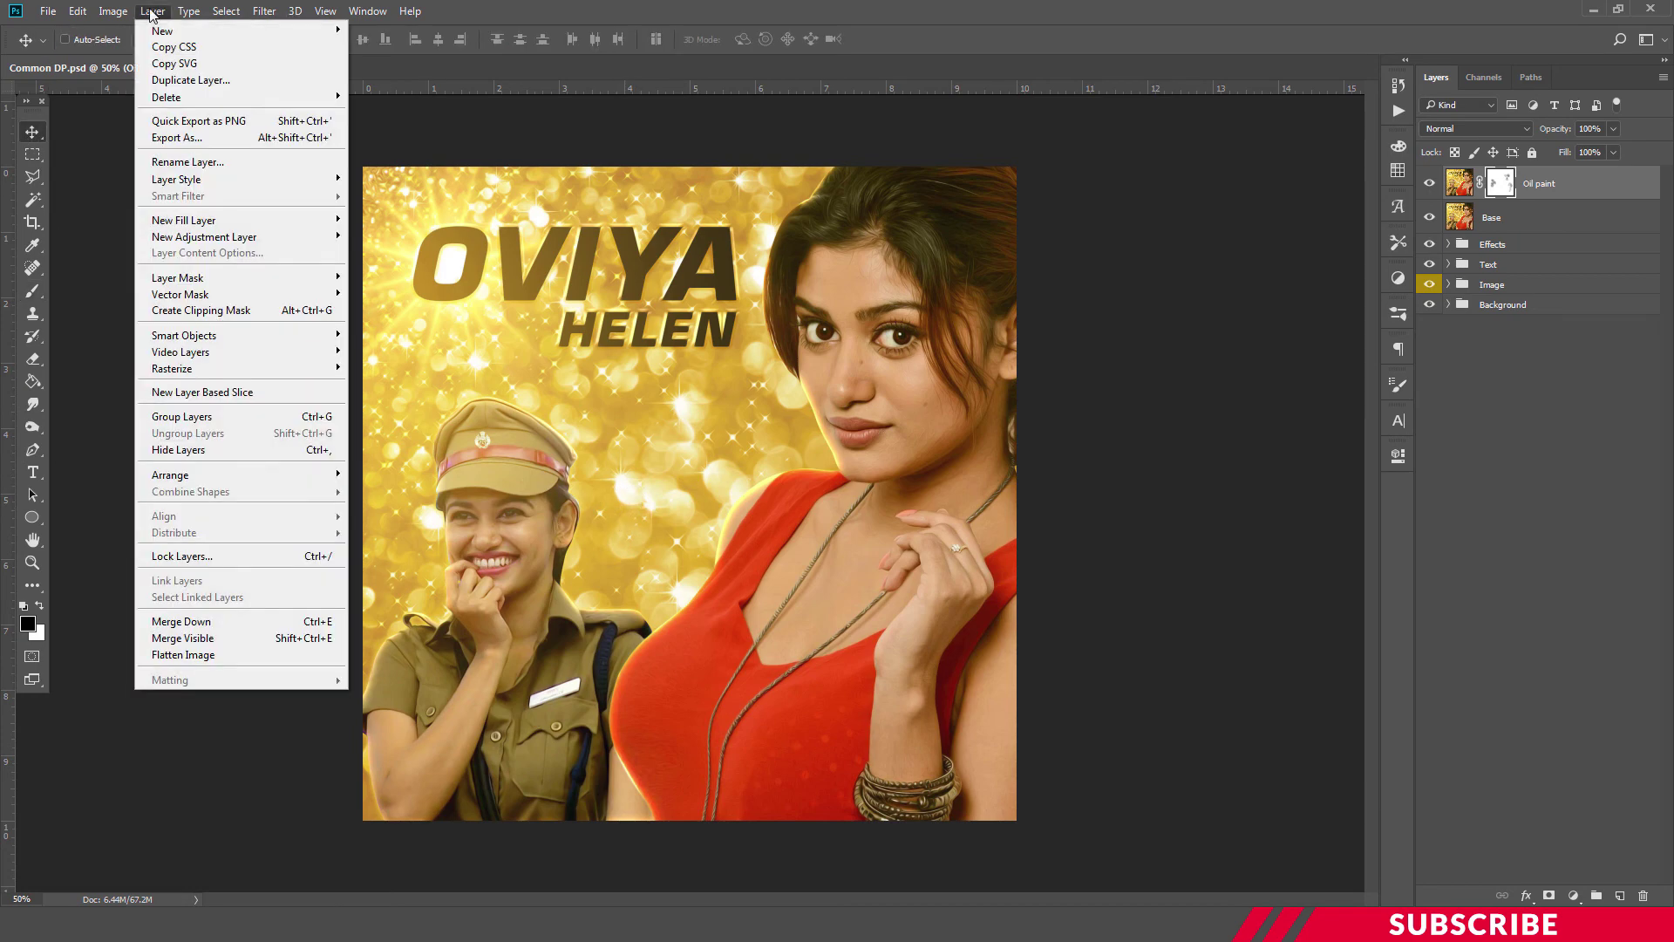
left_click(221, 639, "alt")
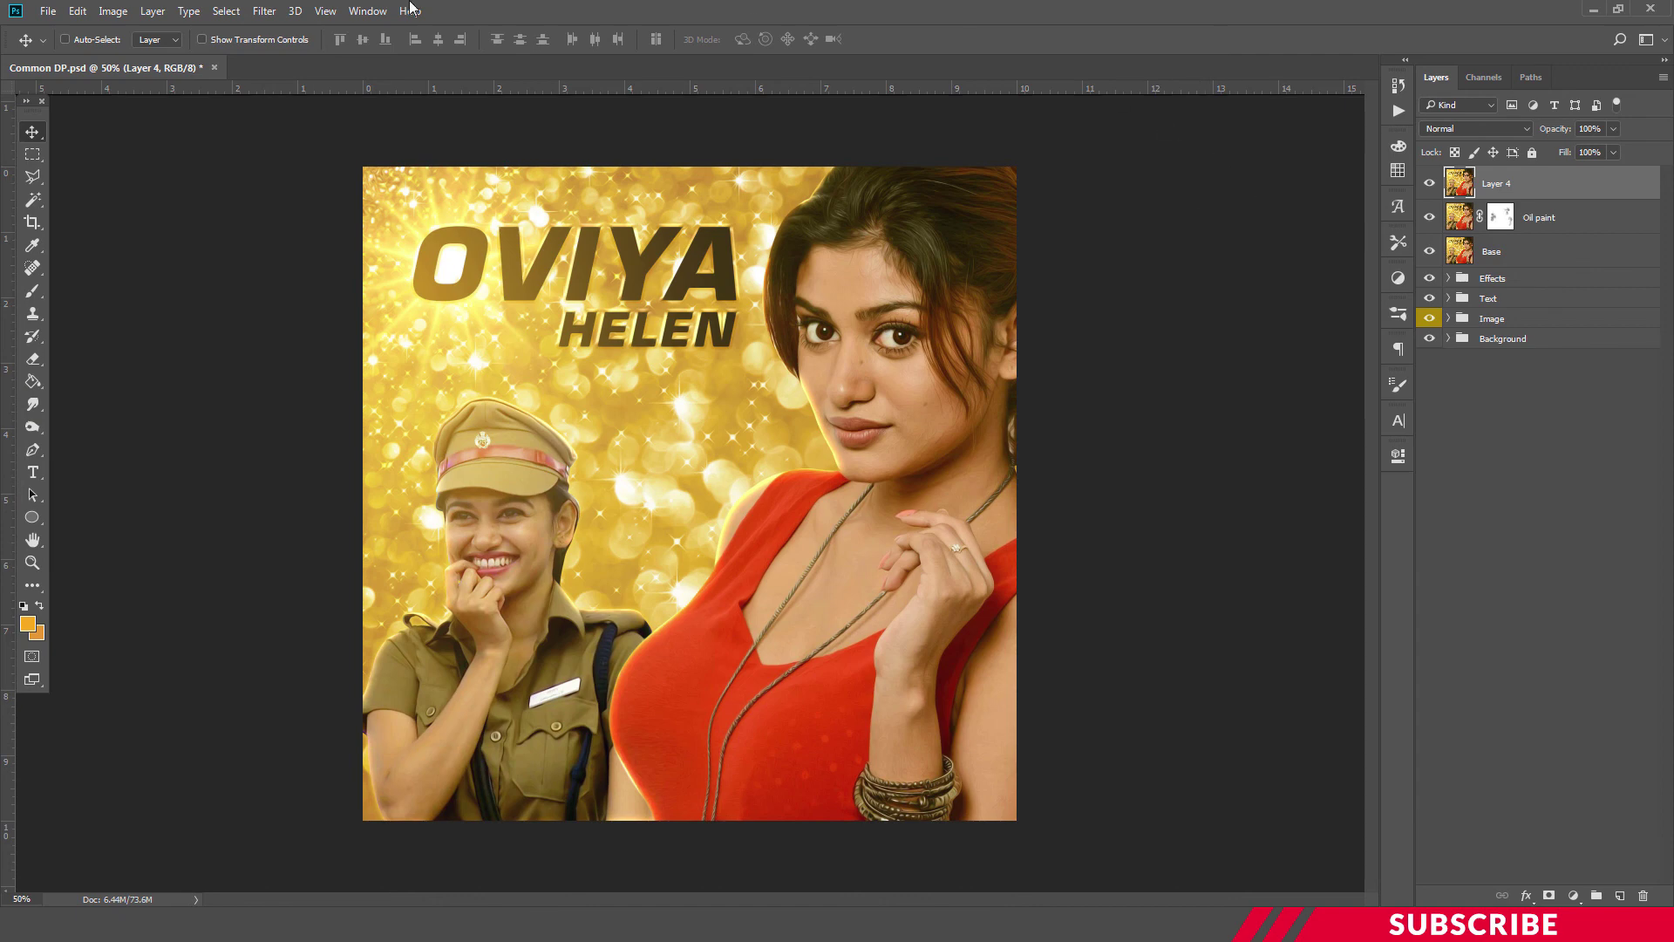
double_click(1493, 184)
type("Sa")
key("BackSpace")
type("harp")
key("Return")
Step: Start Smart Sharpen on the Sharp layer with amount 224%, radius 1.0 px and noise reduction 10%
left_click(260, 11)
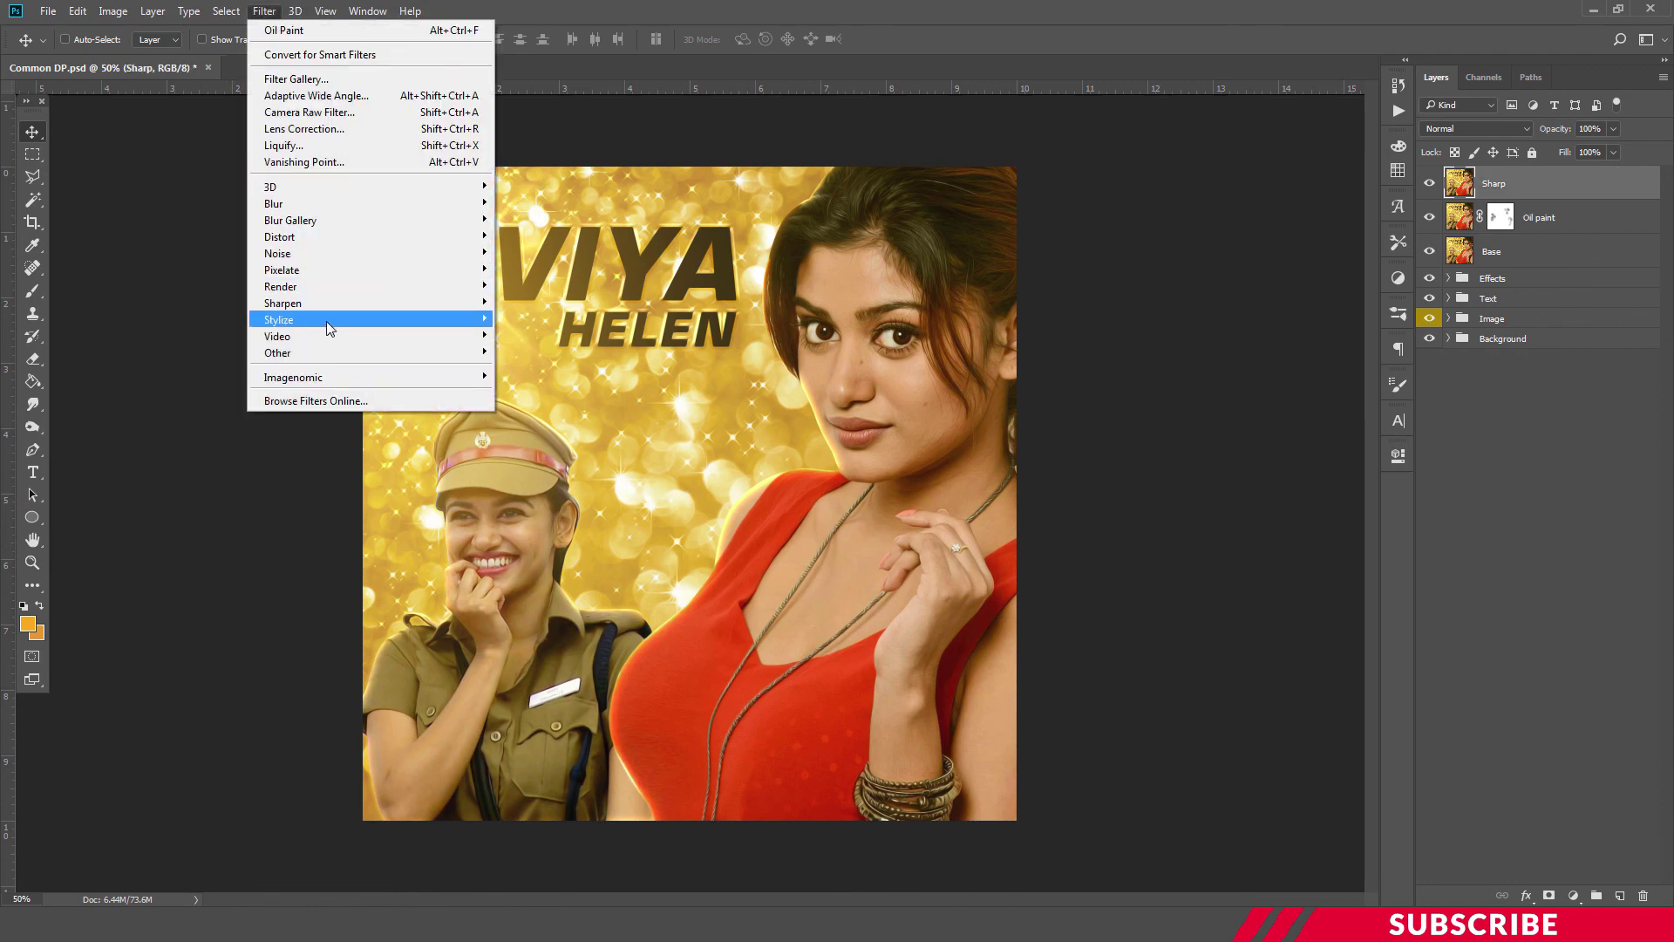
mouse_move(327, 323)
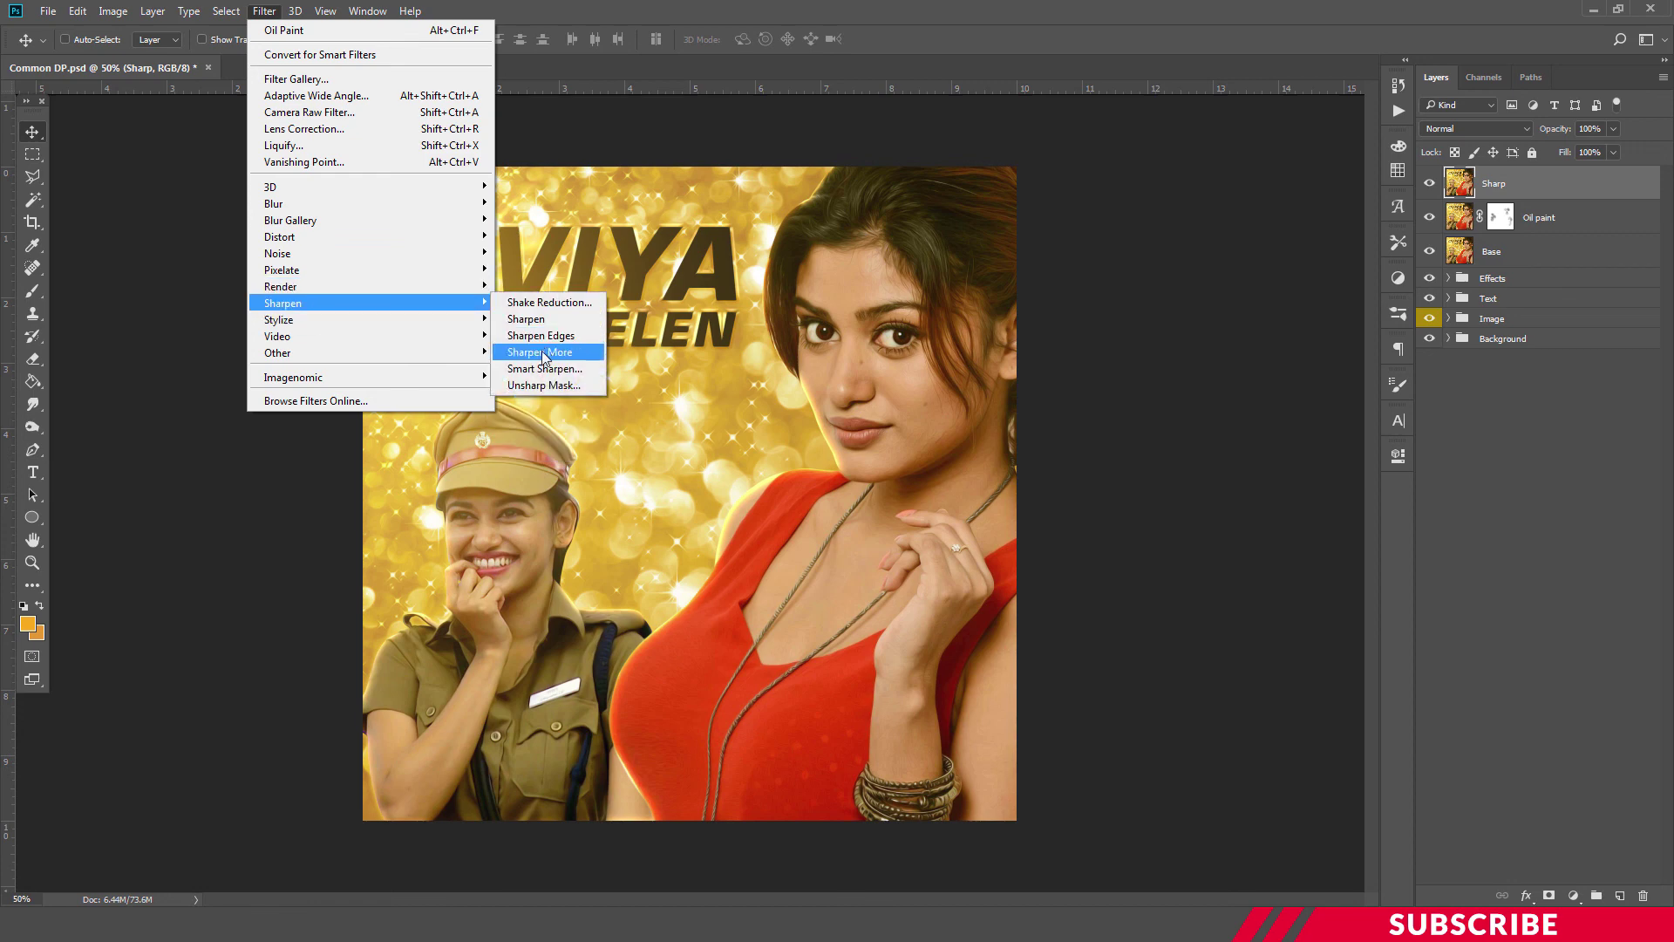
left_click(537, 369)
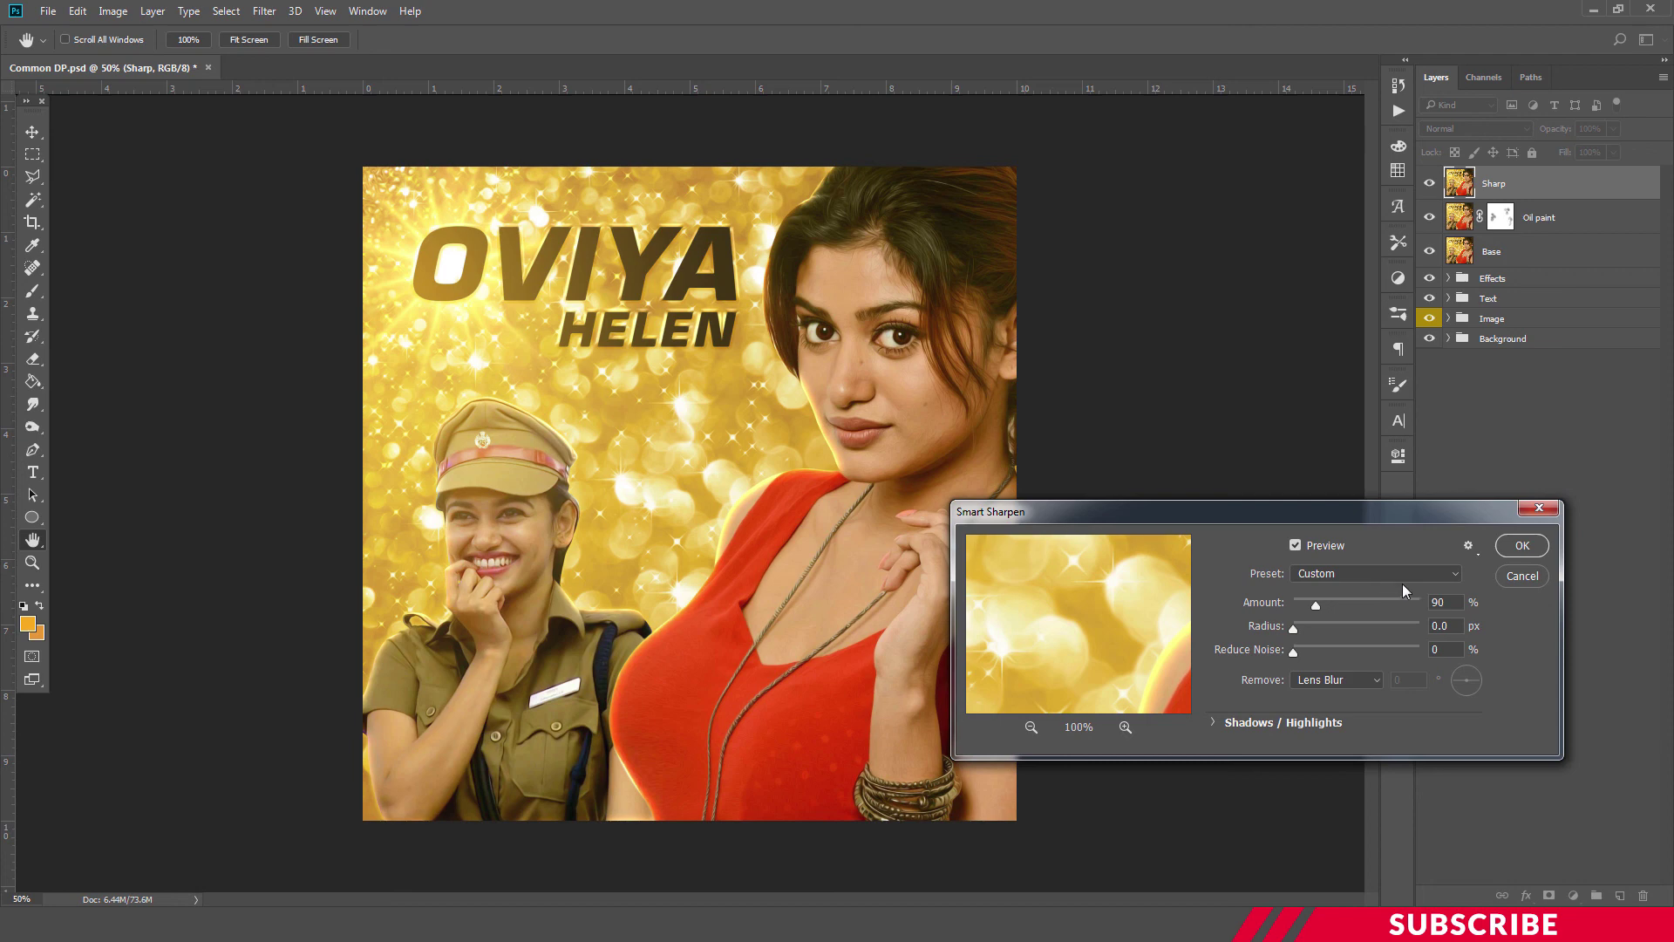
left_click_drag(1451, 604, 1422, 603)
type("224")
left_click_drag(1458, 625, 1400, 620)
type("1.0")
key("Tab")
type("10")
Step: Use Lens Blur as the blur to remove, apply the sharpening, and compare the image with and without the Sharp layer
left_click(1337, 681)
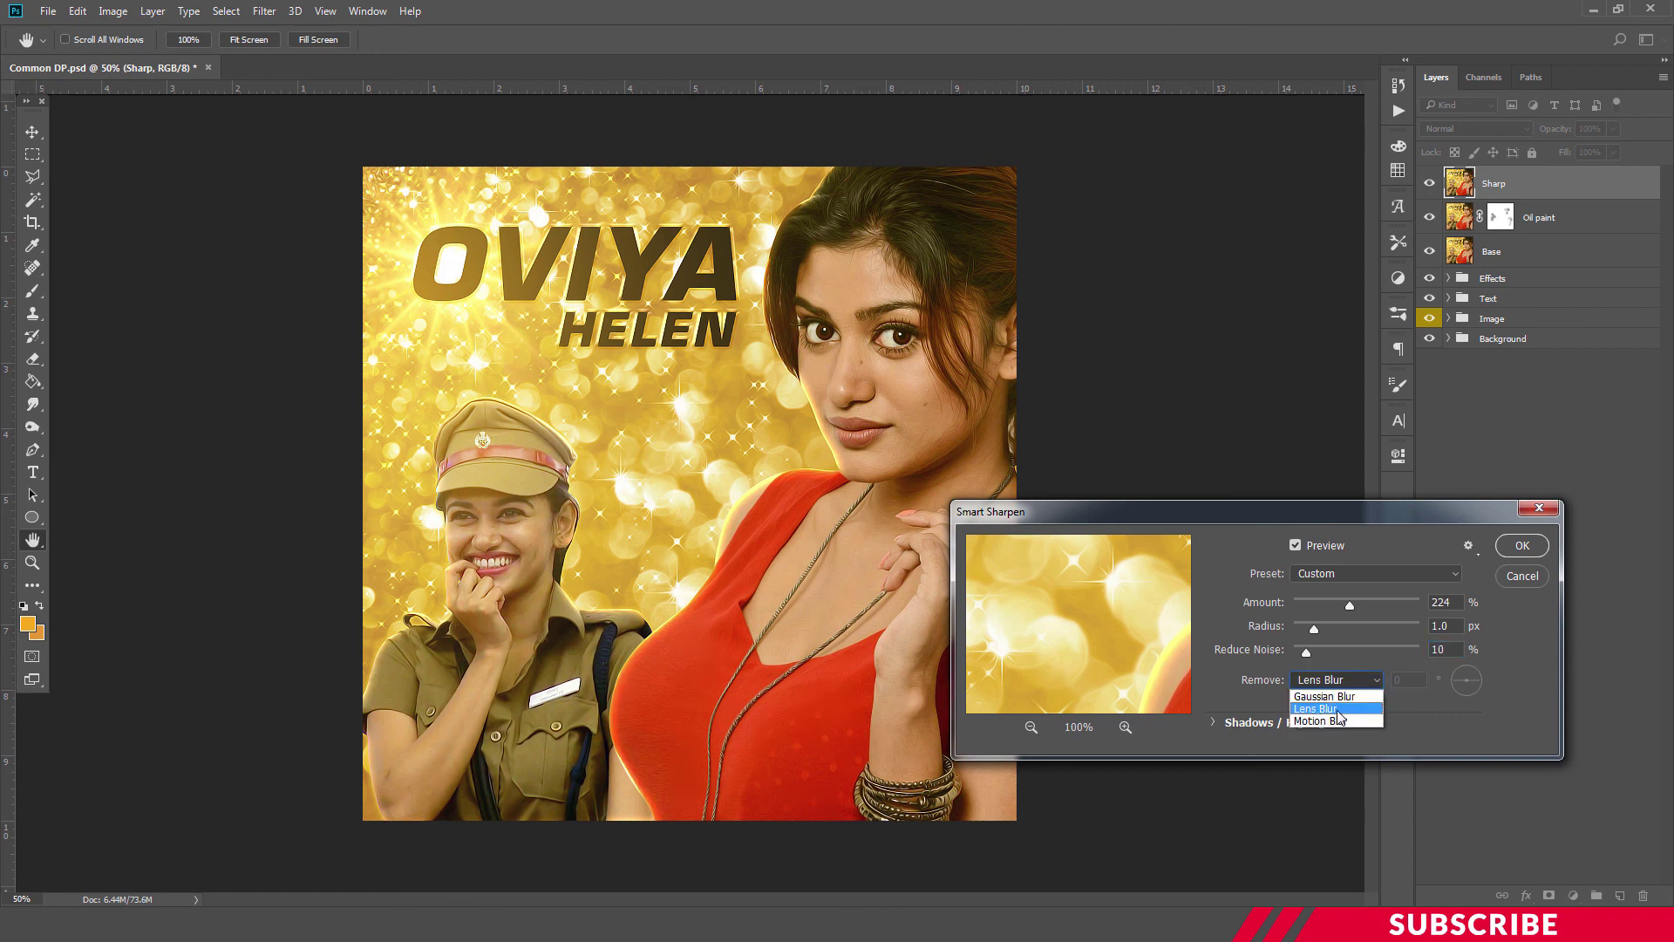
left_click(1338, 713)
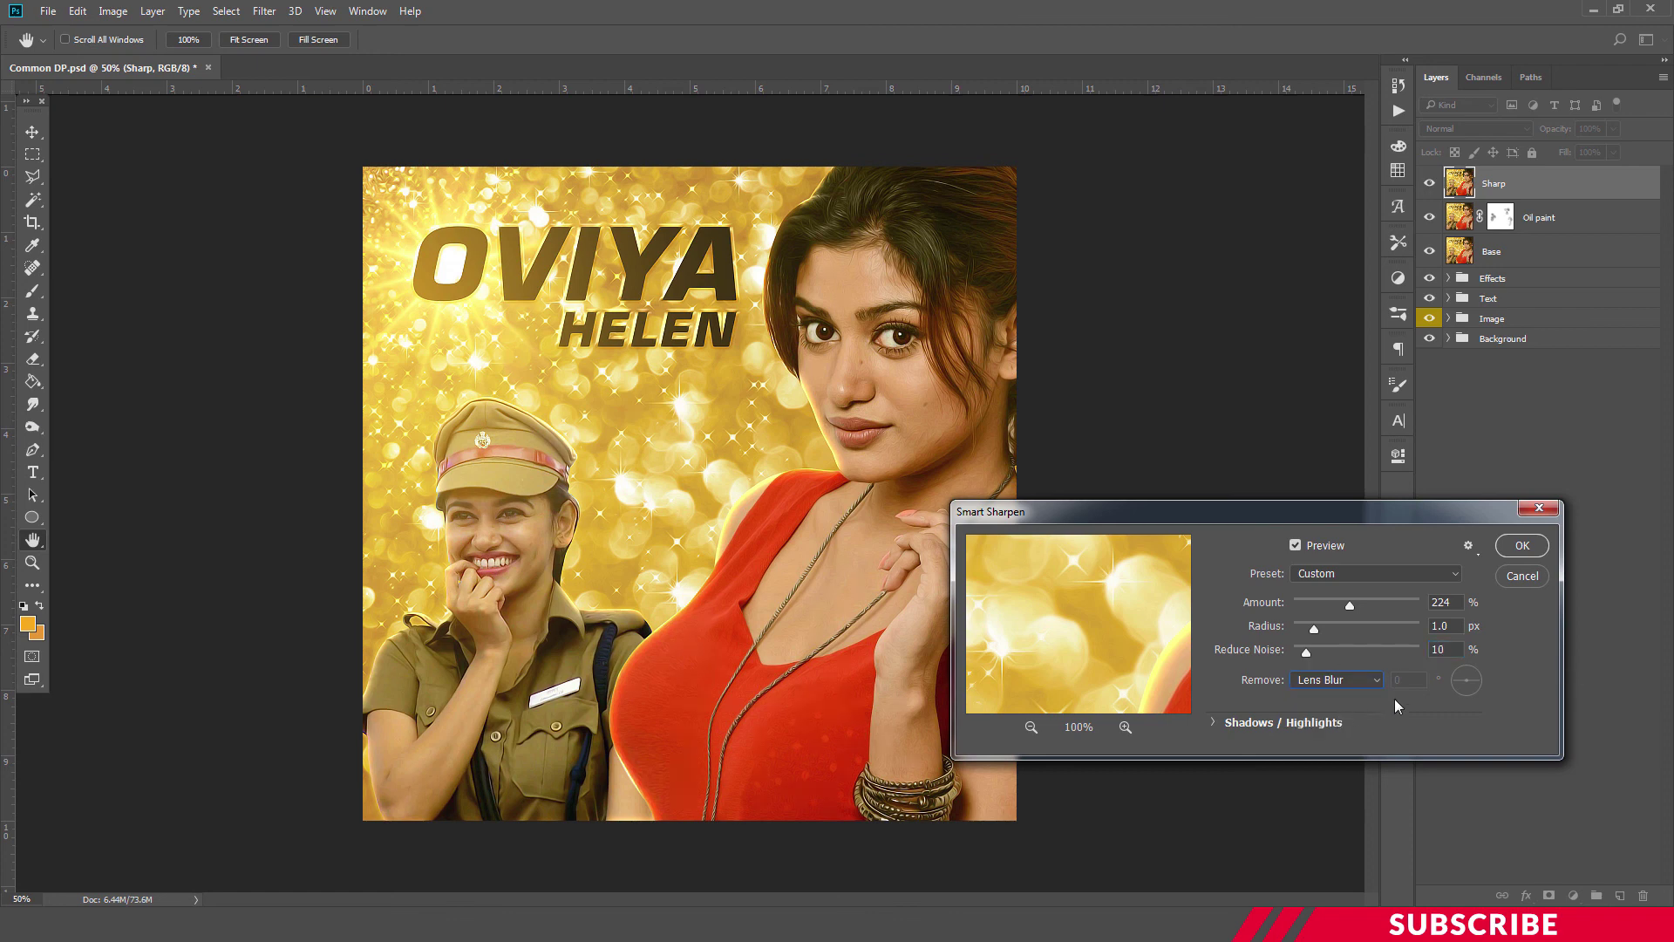
left_click(1535, 546)
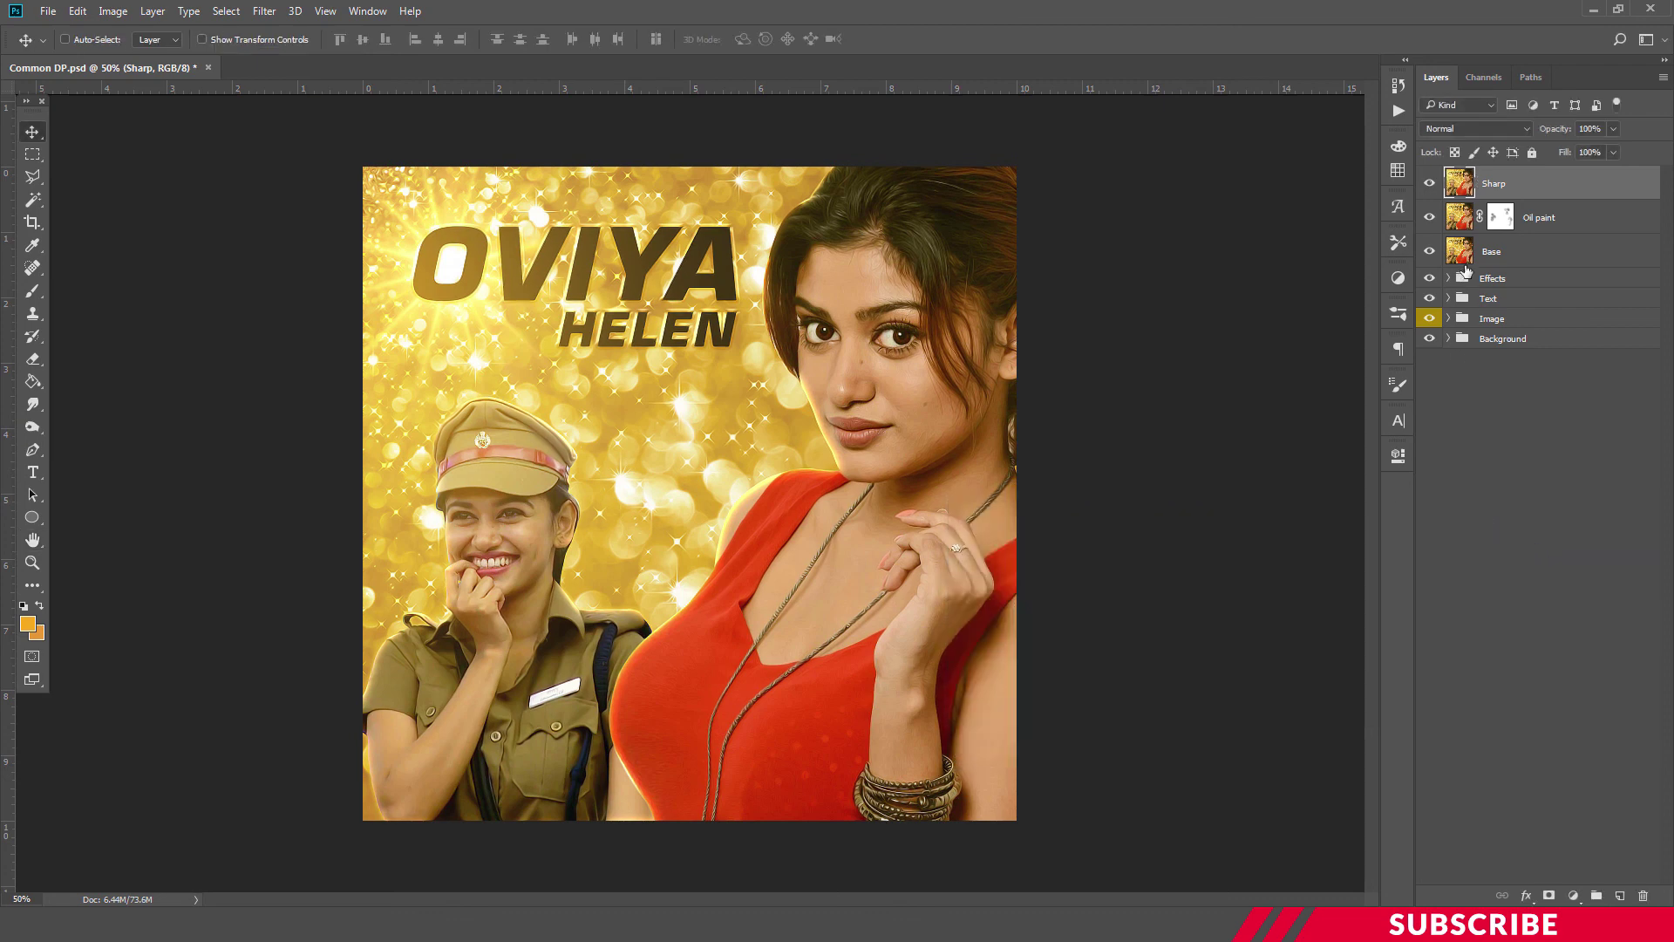
left_click(1430, 183)
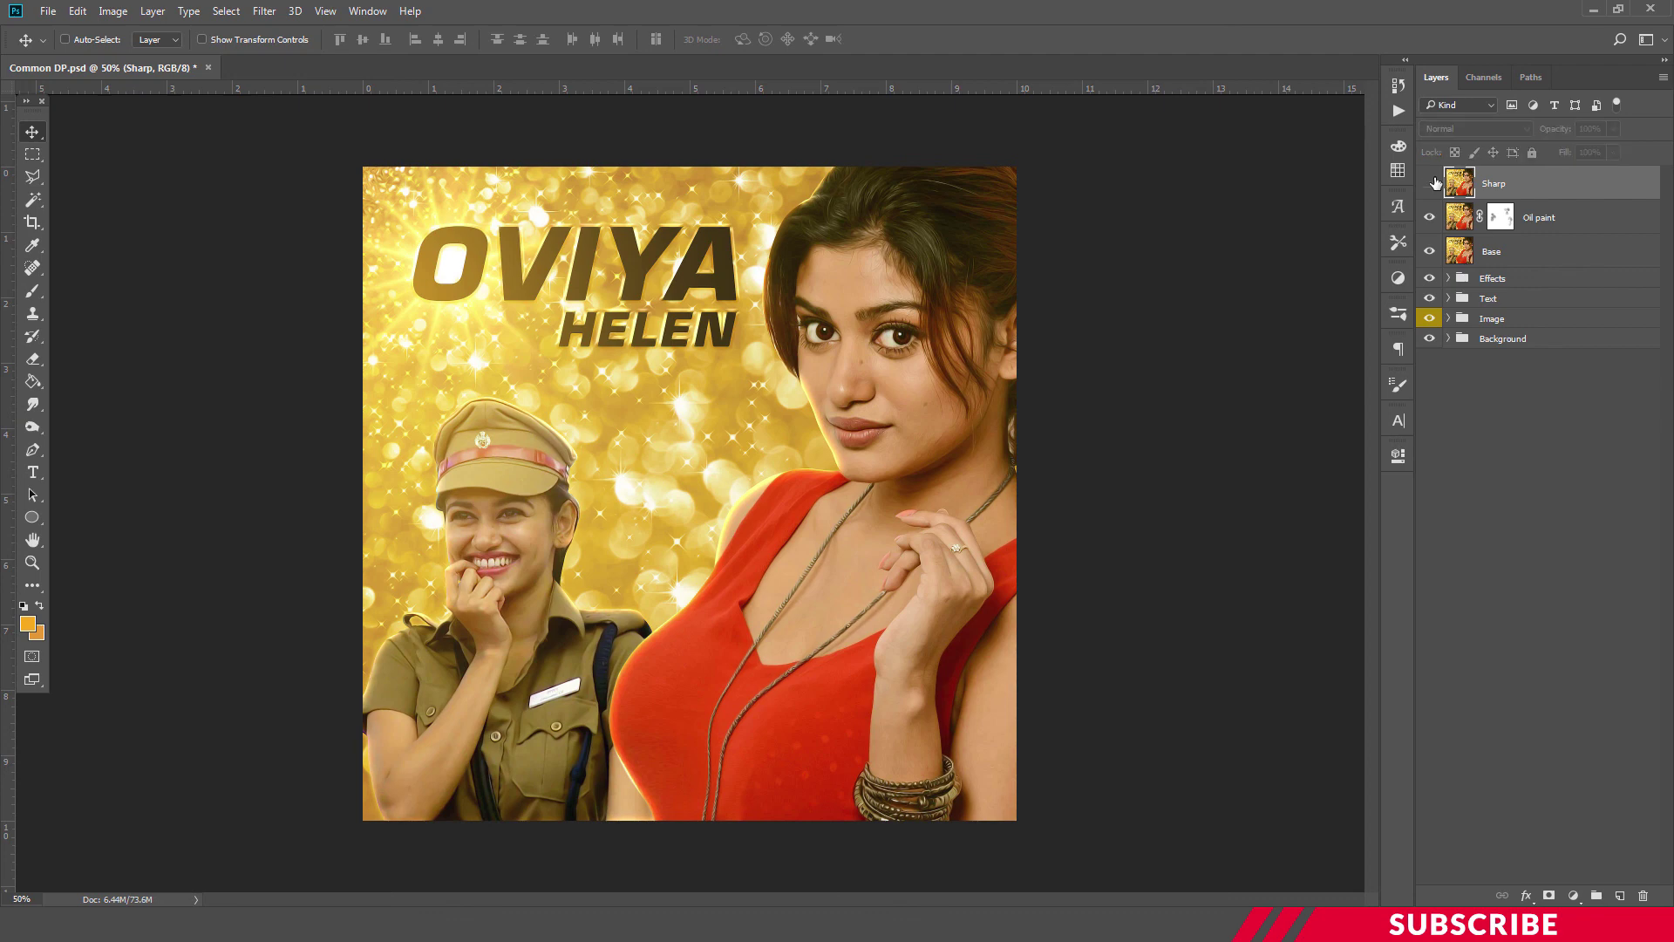
left_click(1433, 183)
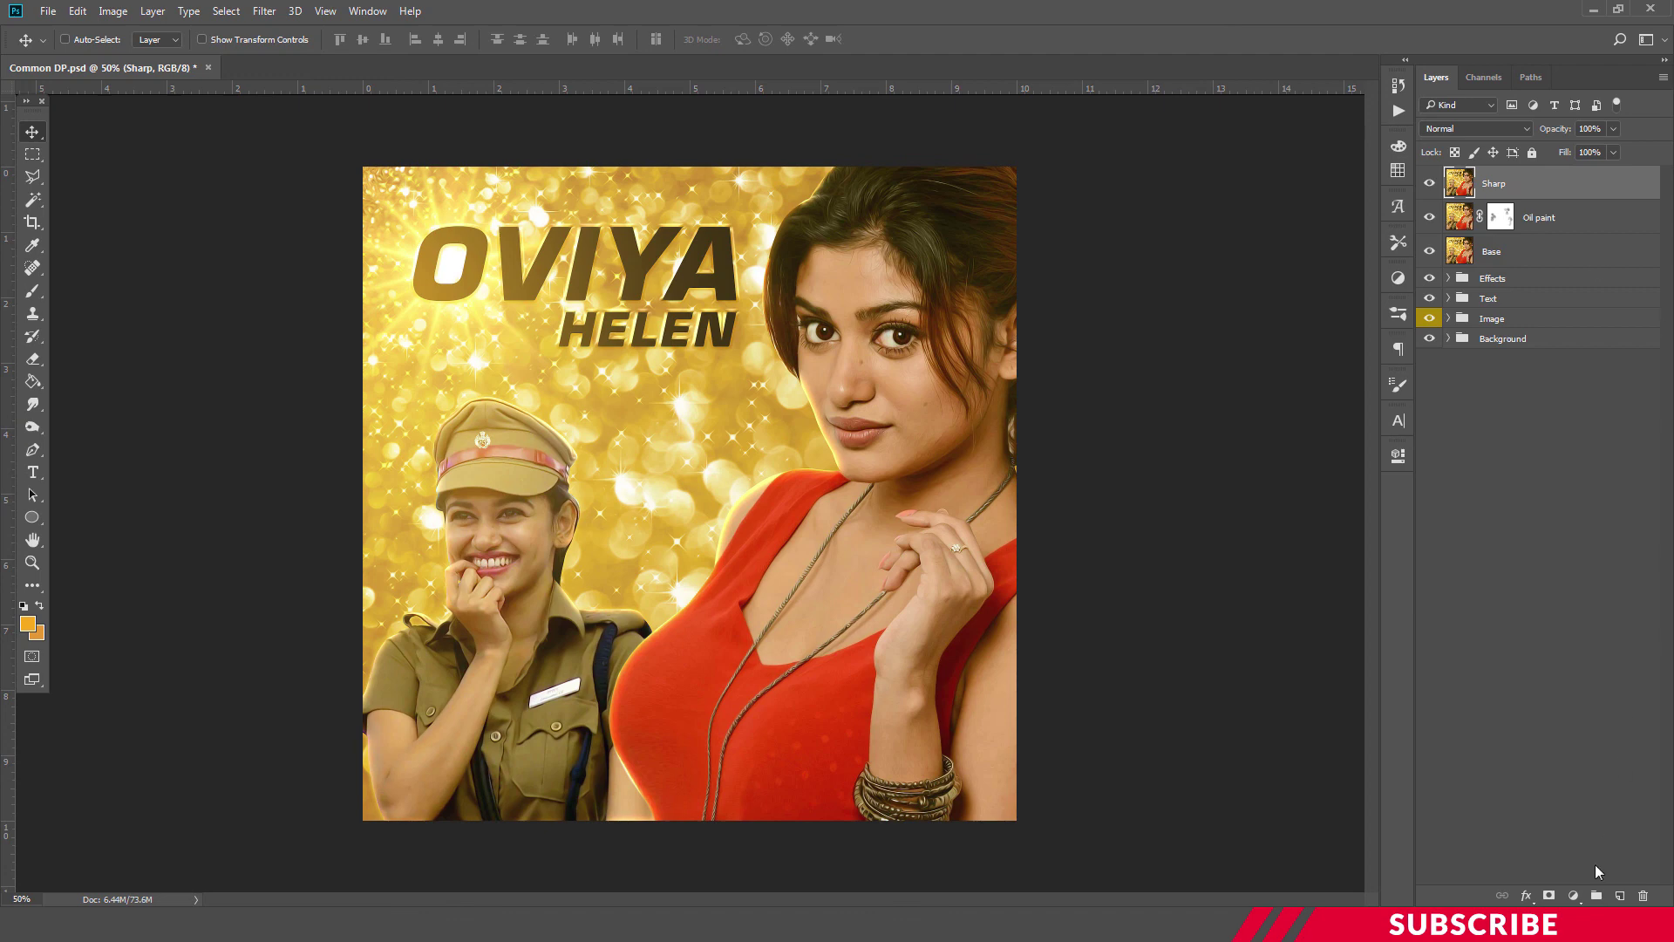
Step: Add a Vibrance adjustment layer above the Sharp layer with vibrance set to 19
left_click(1575, 896)
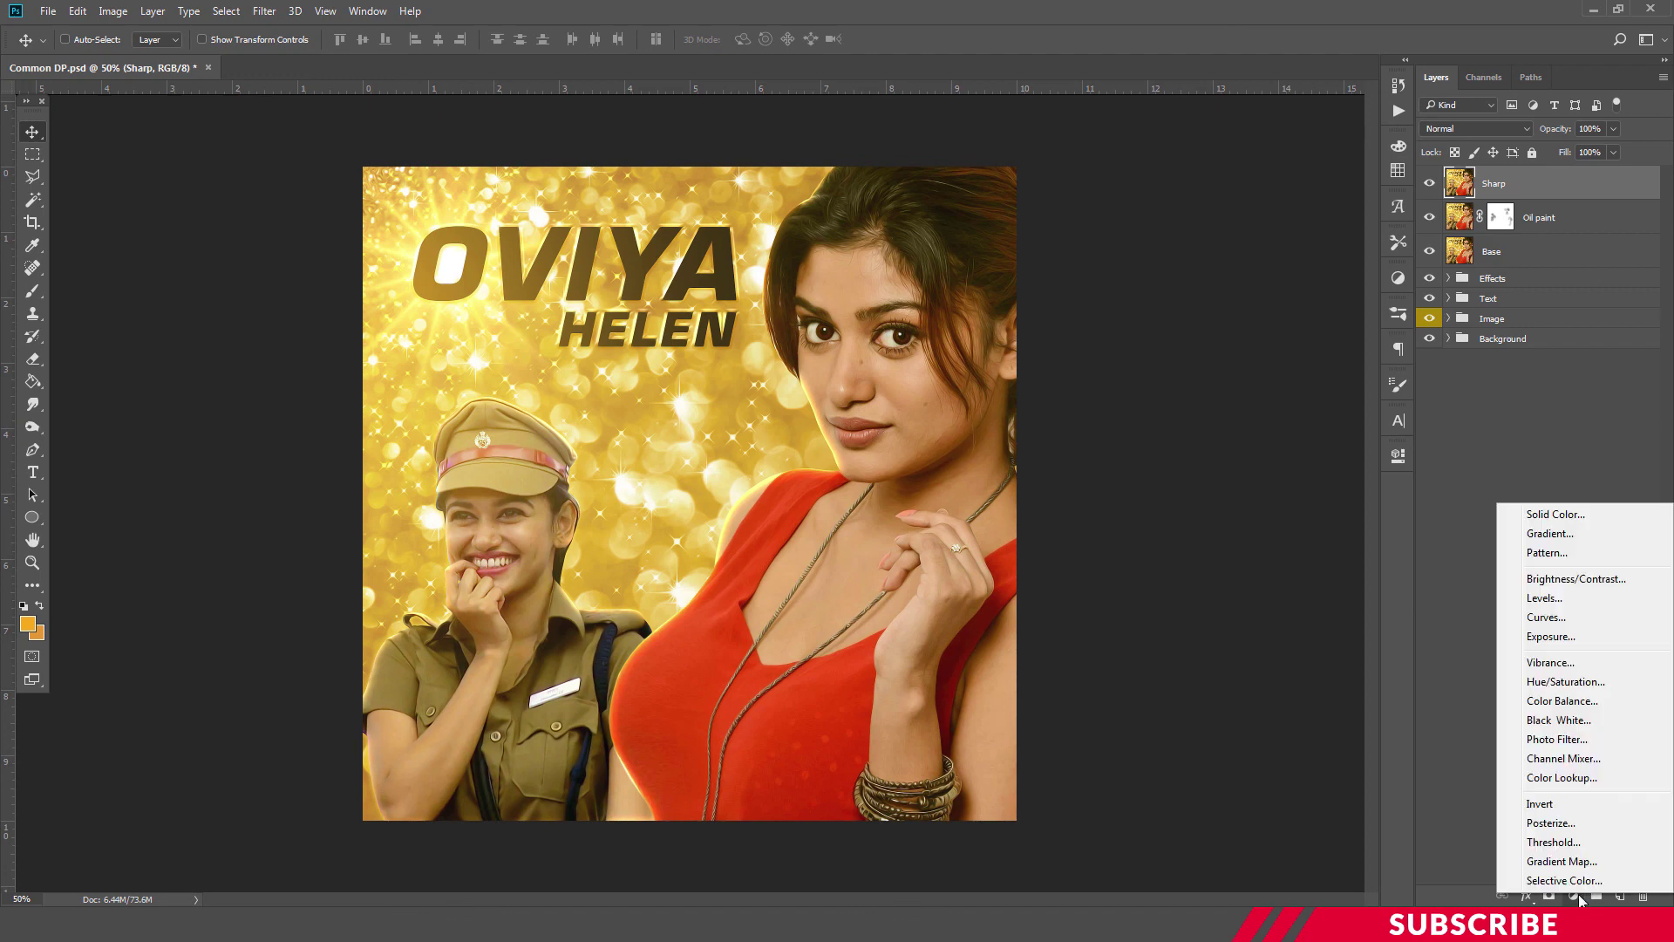
left_click(1567, 663)
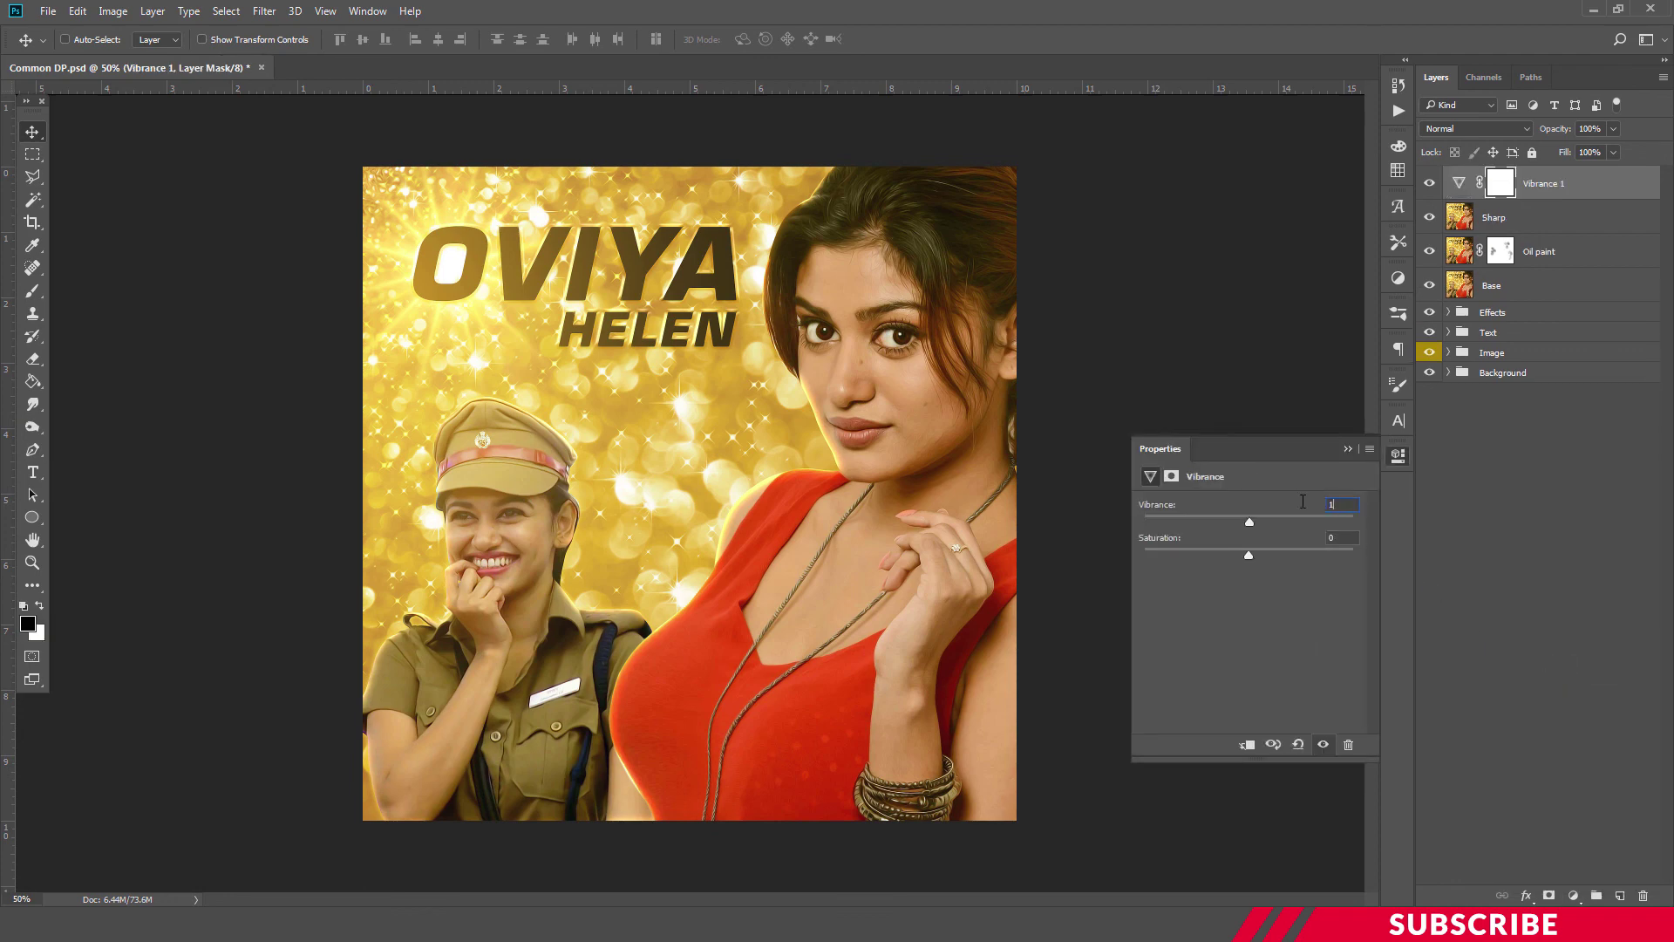
type("19")
left_click(1398, 455)
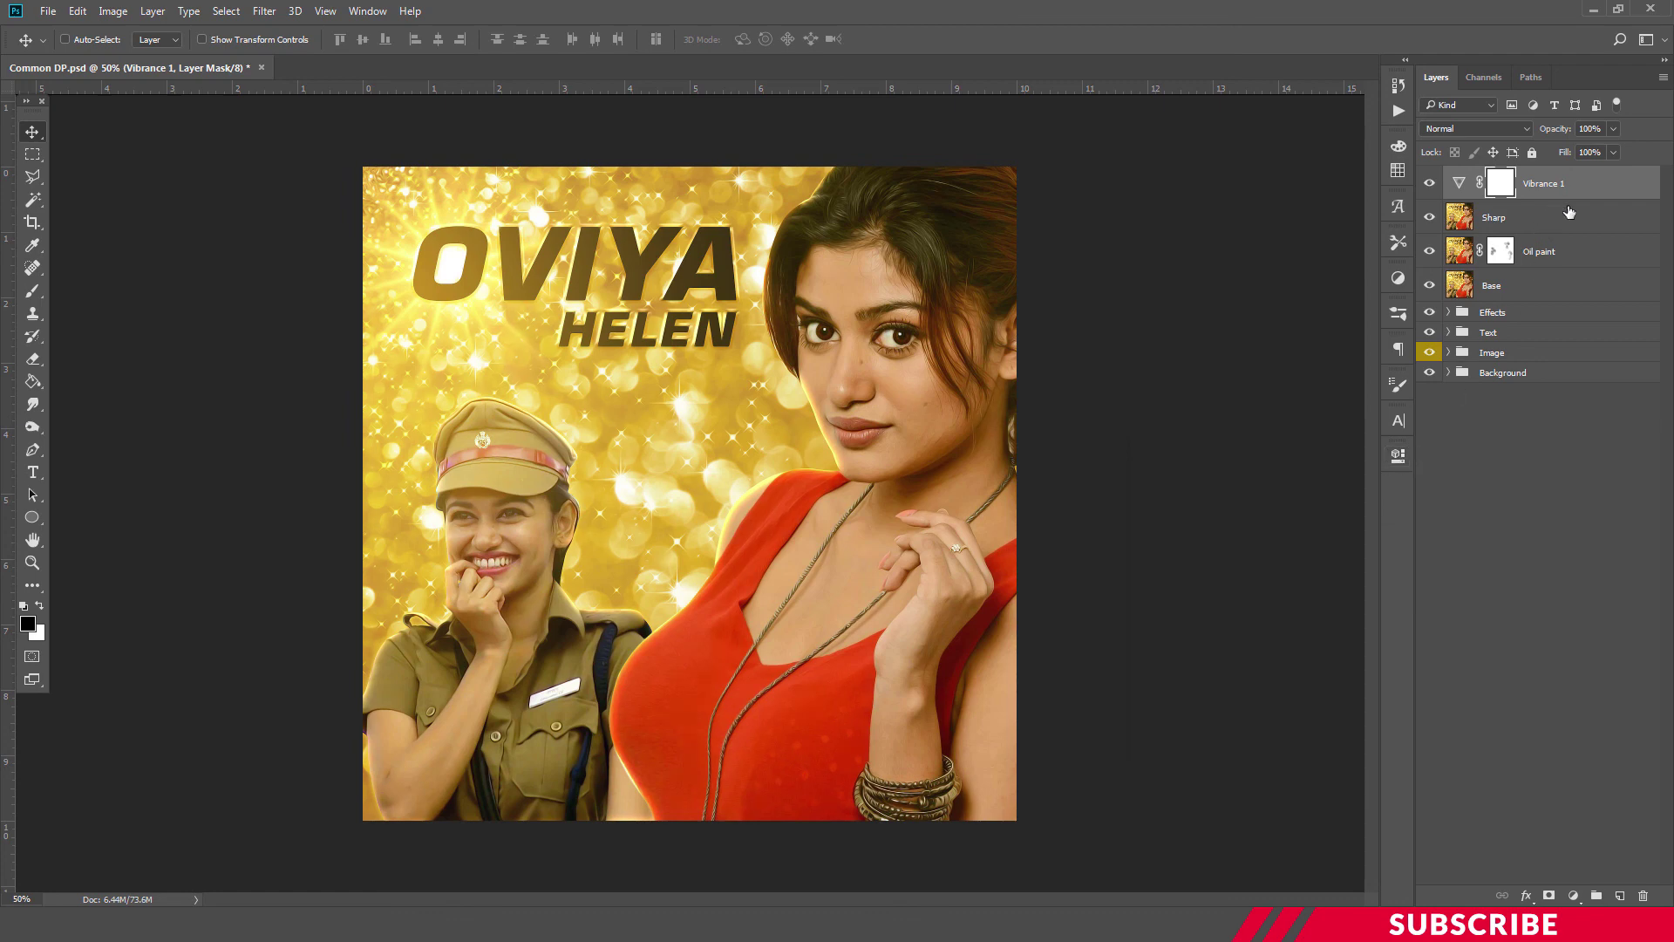